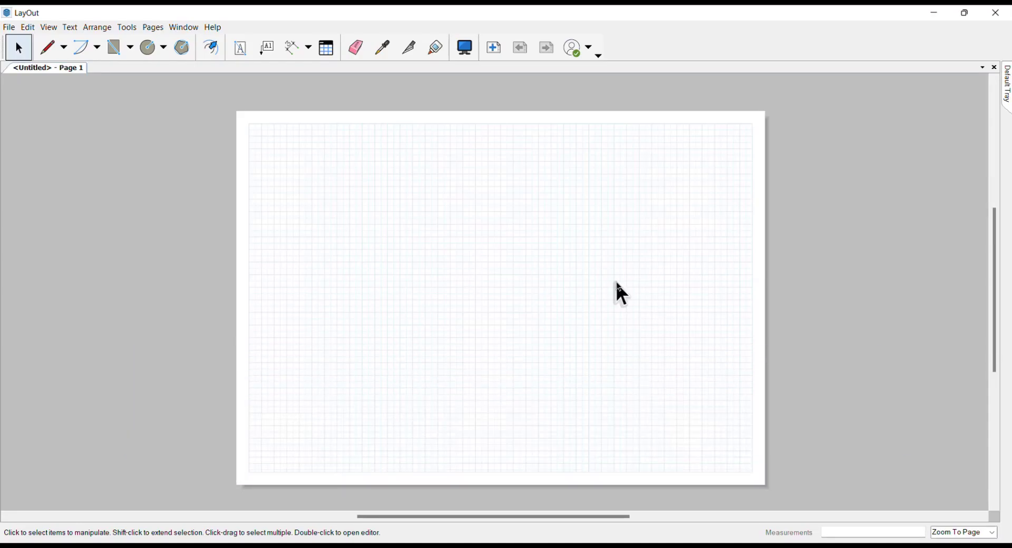
# Step: Pin the Default Tray open and collapse its Colors, Shape Style and Text Style sections
pyautogui.click(1007, 94)
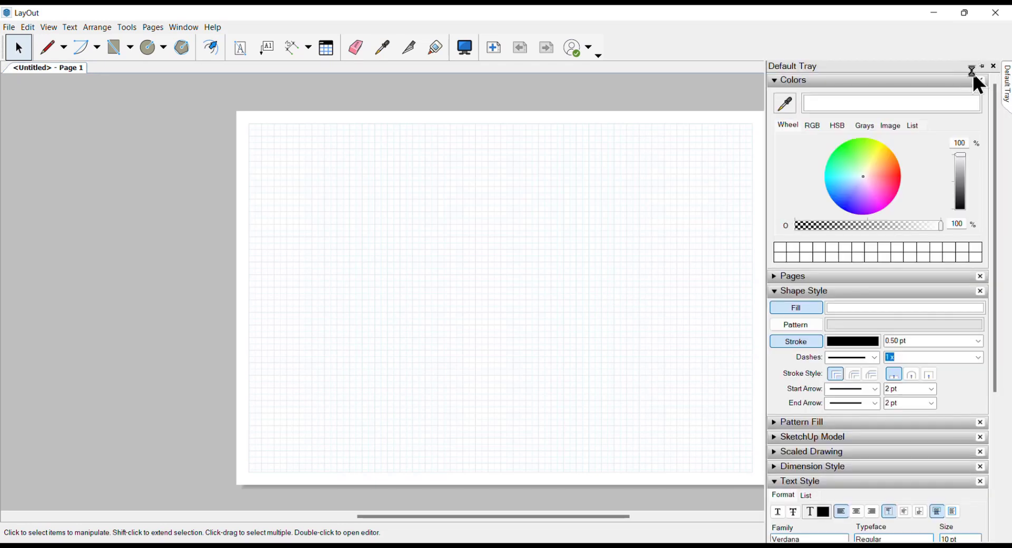
pyautogui.click(980, 67)
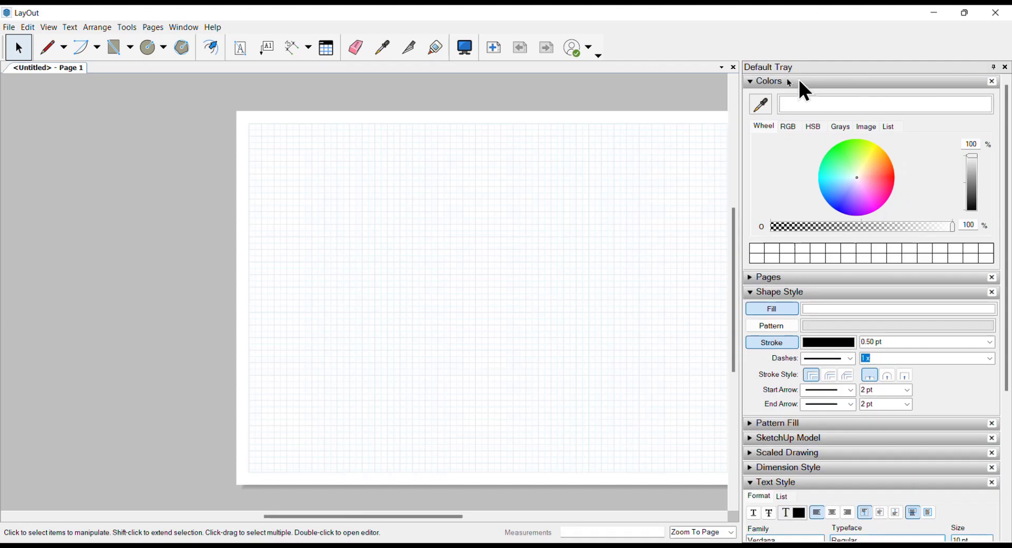
pyautogui.click(762, 81)
pyautogui.click(754, 111)
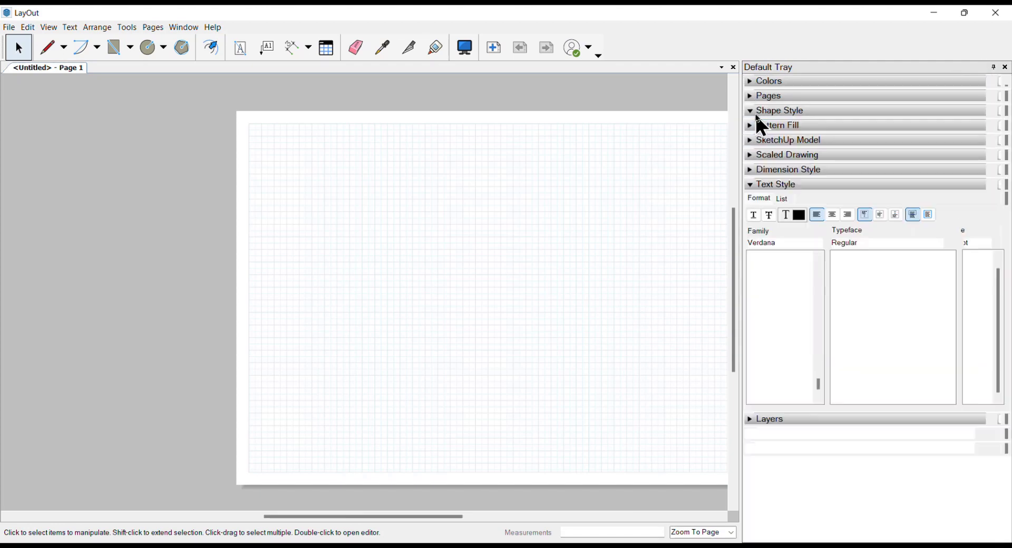
pyautogui.click(753, 185)
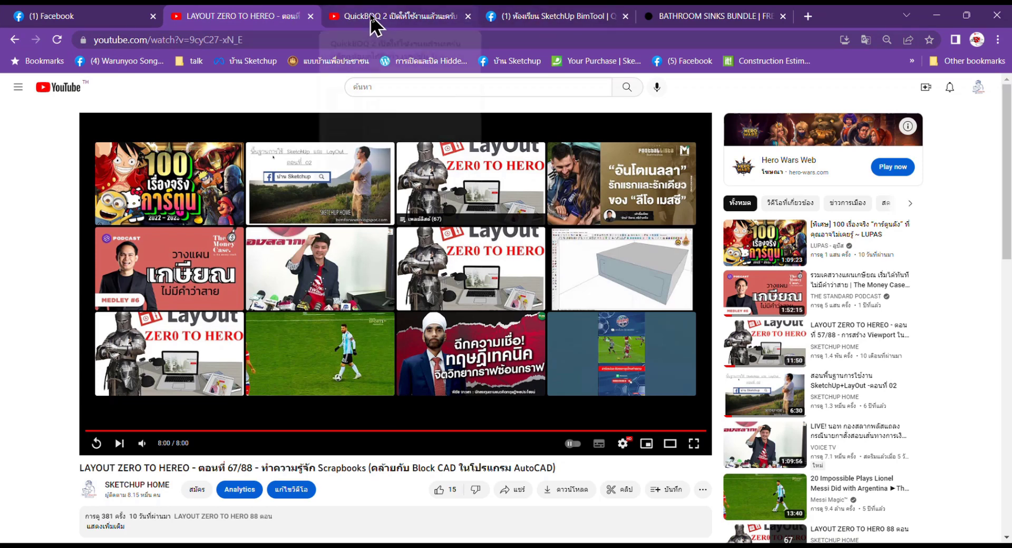
# Step: Go from the freecads tab to the freecads.com/en home page and open the Bathroom Sinks Bundle
pyautogui.click(680, 11)
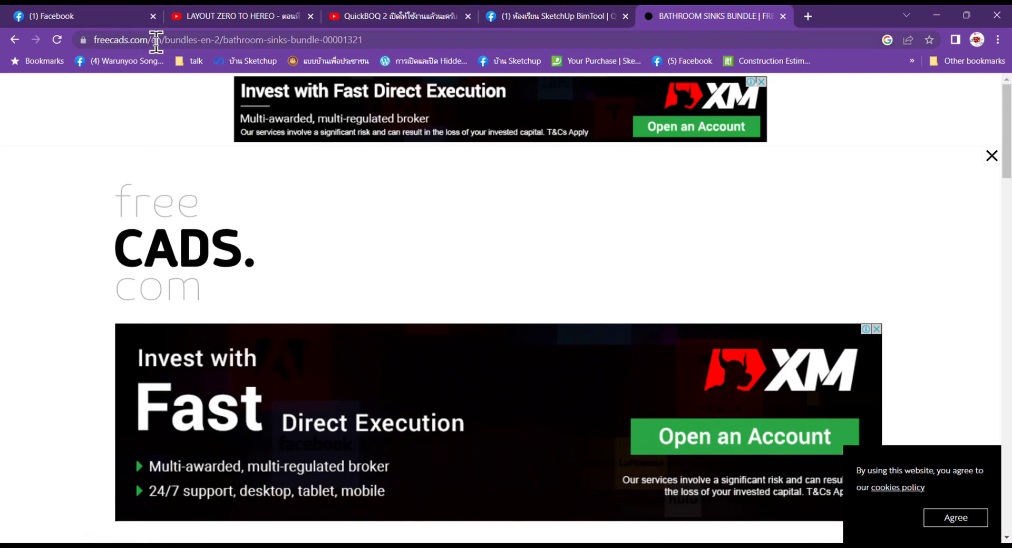
pyautogui.moveTo(156, 40); pyautogui.dragTo(90, 46)
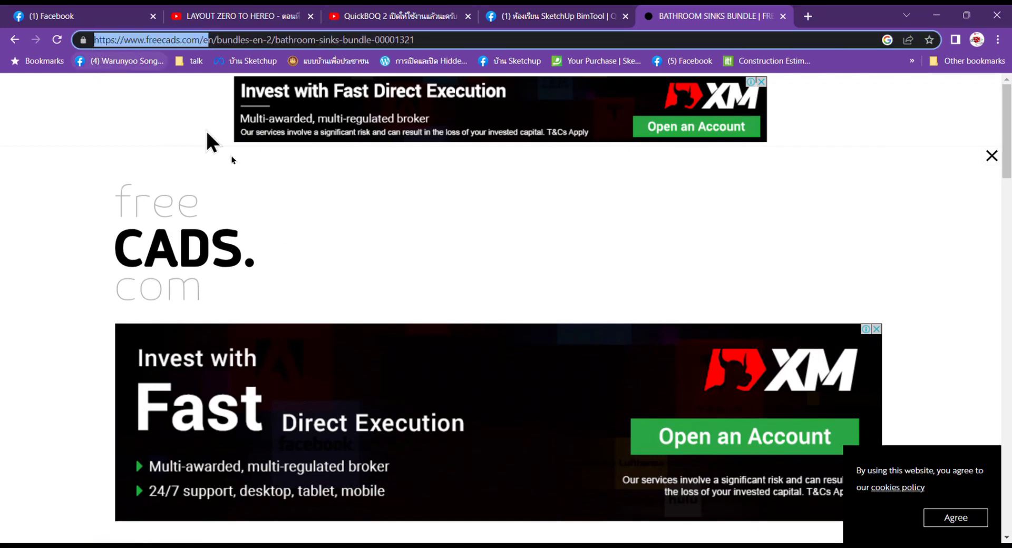
pyautogui.click(296, 229)
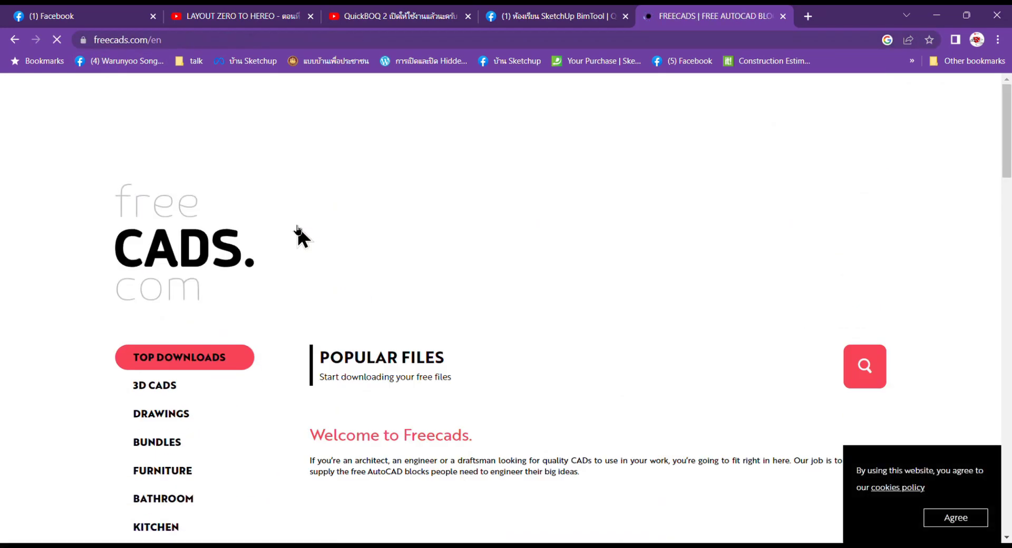
pyautogui.scroll(-5, 296, 225)
pyautogui.scroll(-3, 549, 287)
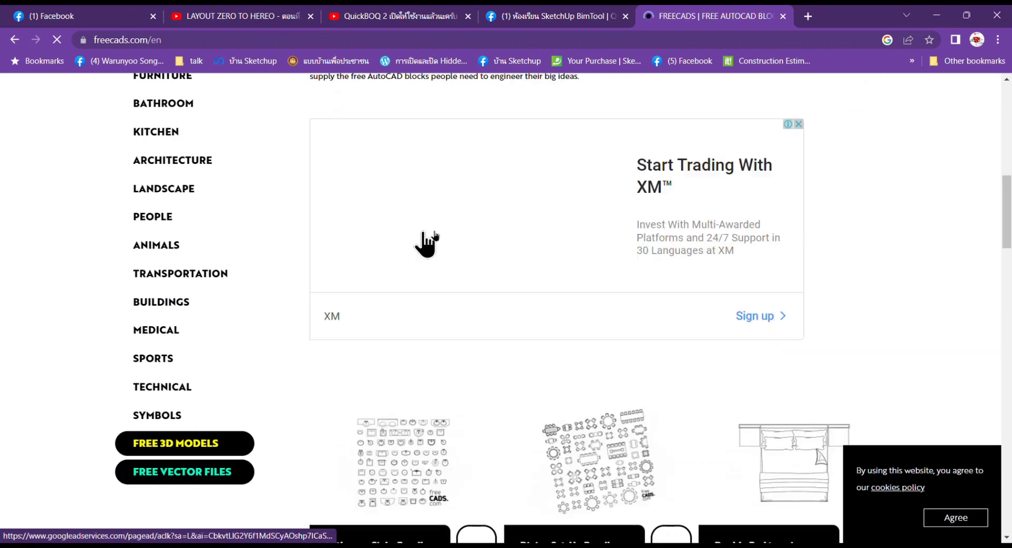
pyautogui.scroll(-5, 464, 295)
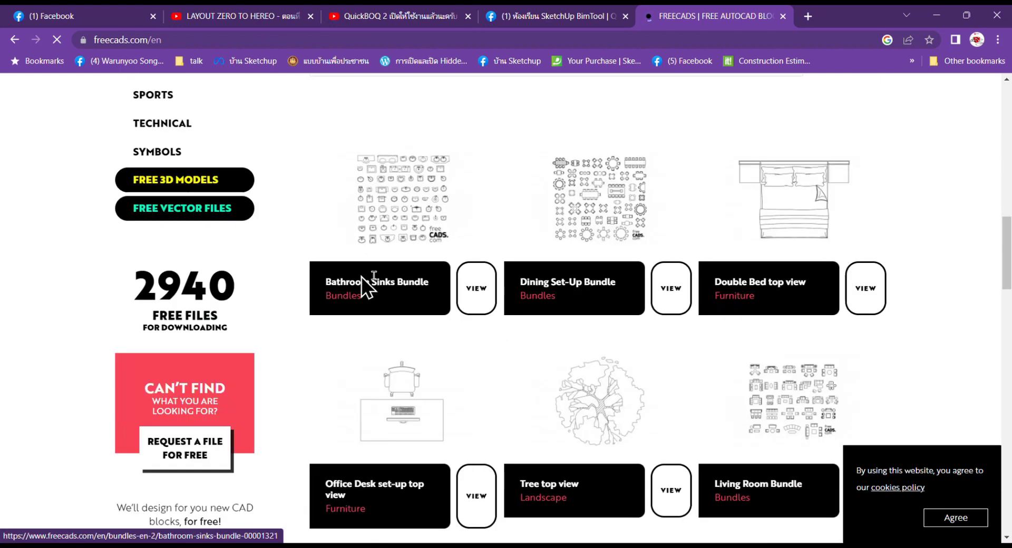
pyautogui.click(411, 215)
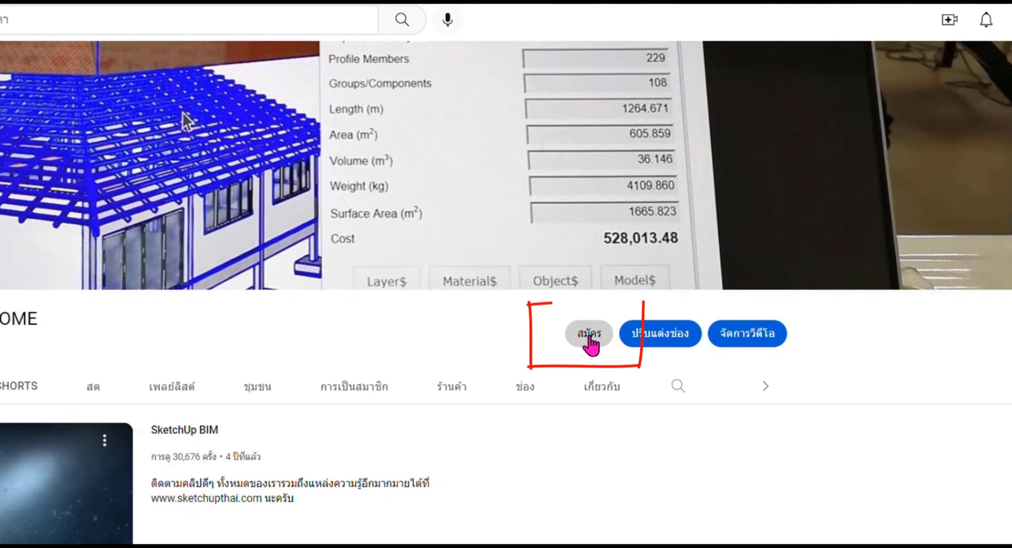
# Step: Open the SKETCHUP HOME channel's สมัคร (Join) membership dialog
pyautogui.click(589, 337)
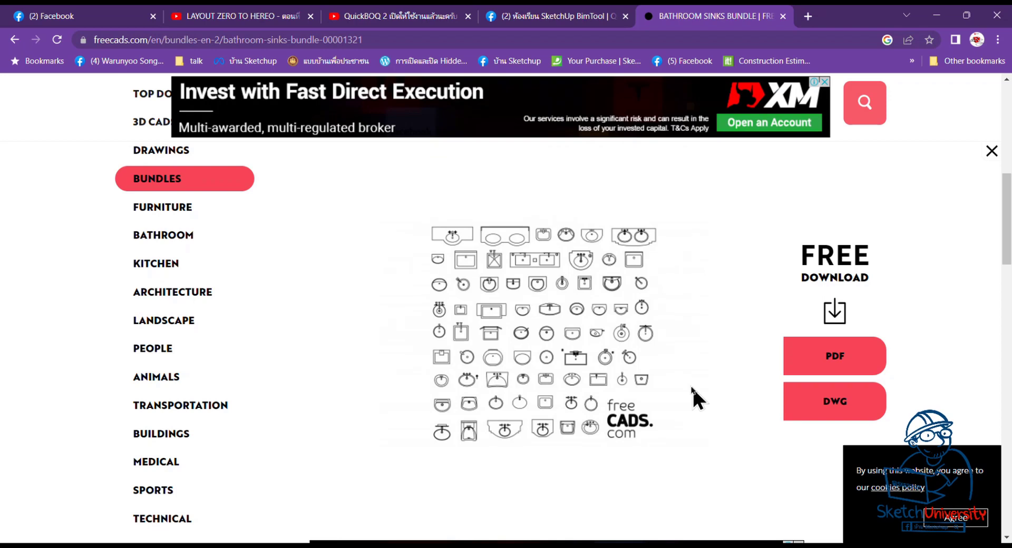
# Step: Download the sinks bundle in DWG format and save it to the Desktop as Sinks 001.dwg
pyautogui.scroll(-1, 692, 385)
pyautogui.scroll(2, 790, 401)
pyautogui.scroll(-3, 830, 367)
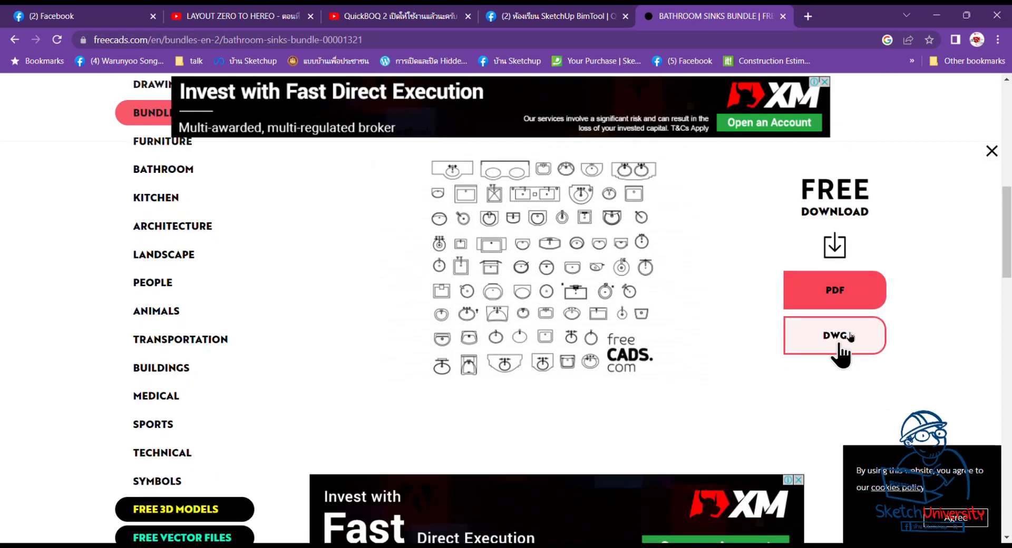
pyautogui.click(850, 336)
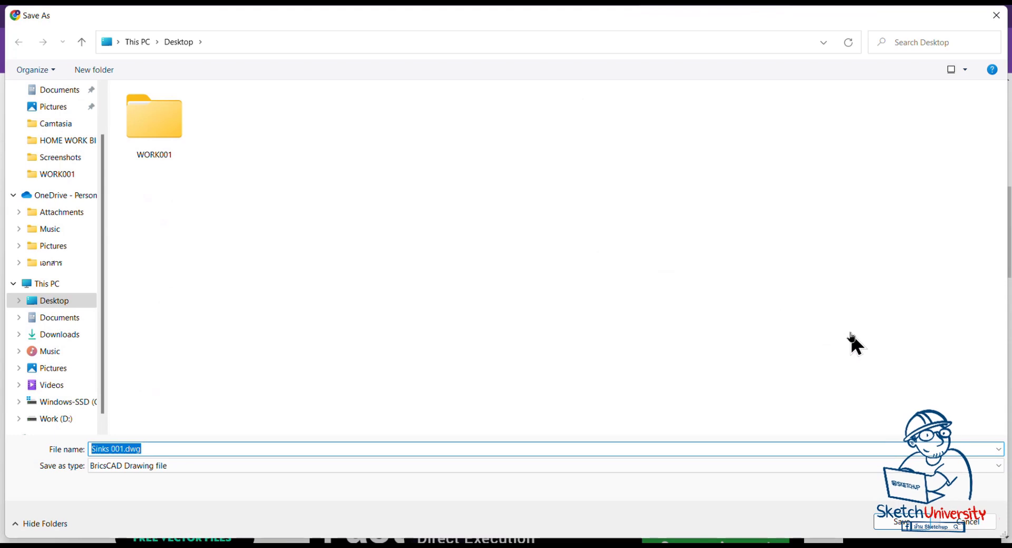
pyautogui.click(896, 522)
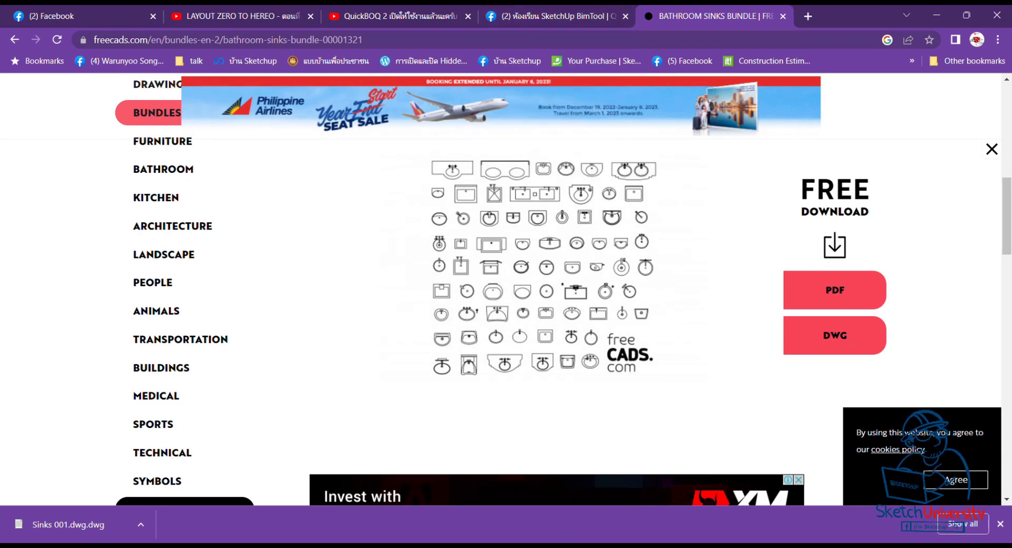
pyautogui.scroll(-3, 399, 256)
# Step: Insert Sinks 001.dwg from the Desktop with File > Insert
pyautogui.scroll(2, 400, 229)
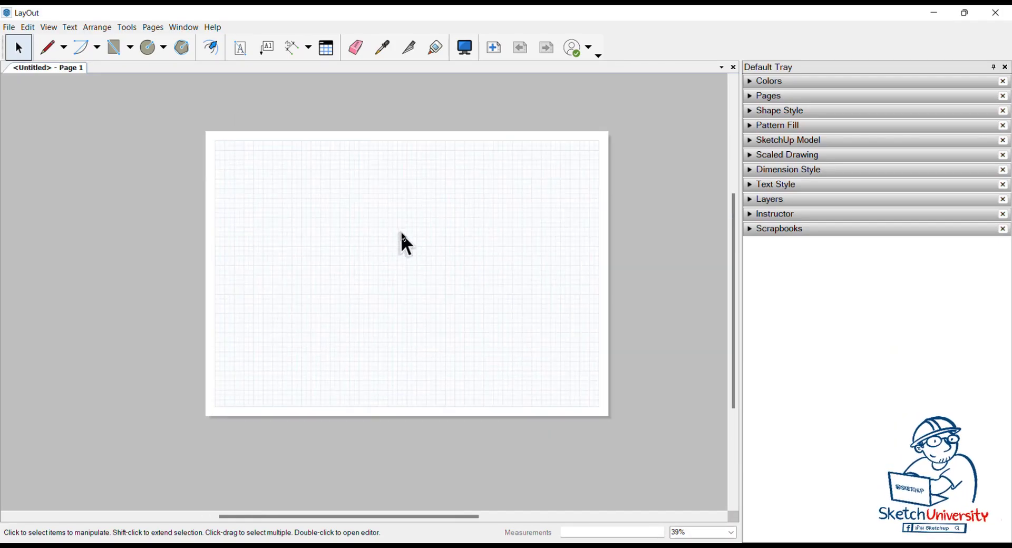
pyautogui.scroll(1, 401, 232)
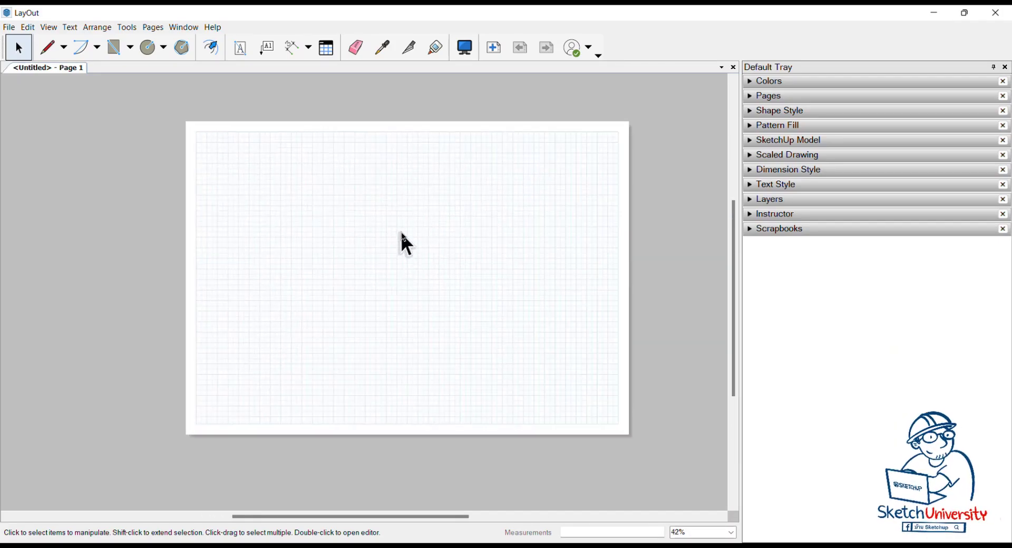
pyautogui.click(8, 28)
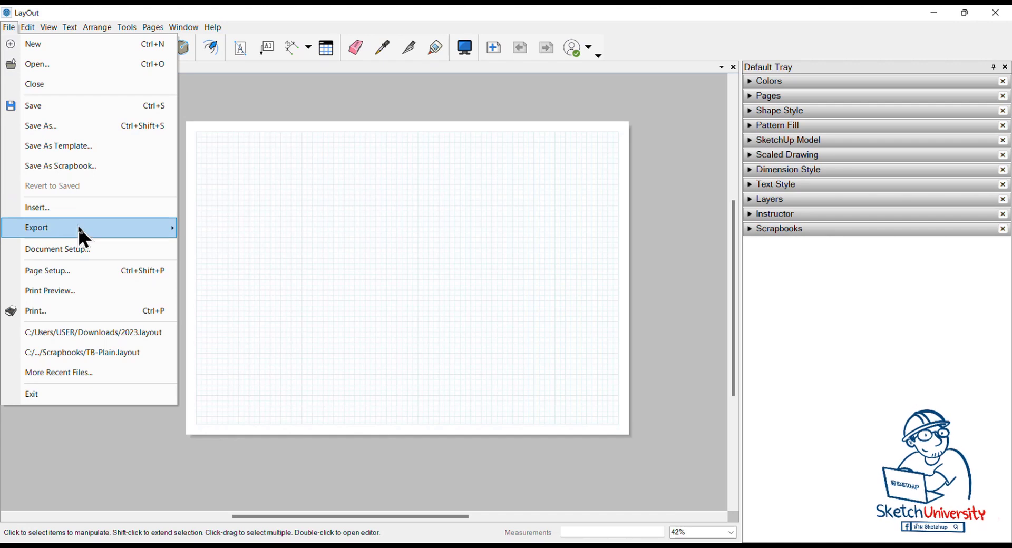
pyautogui.click(79, 211)
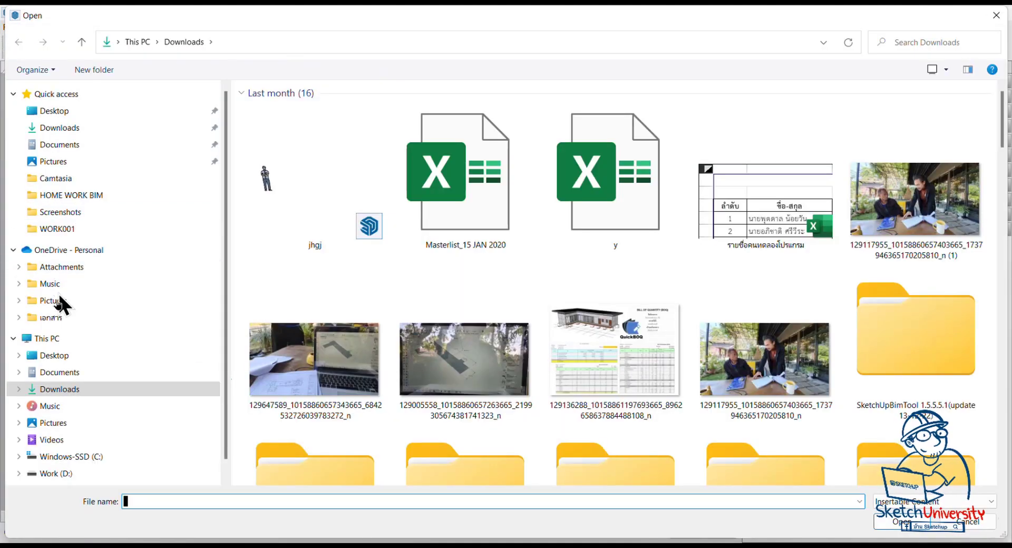
pyautogui.click(54, 356)
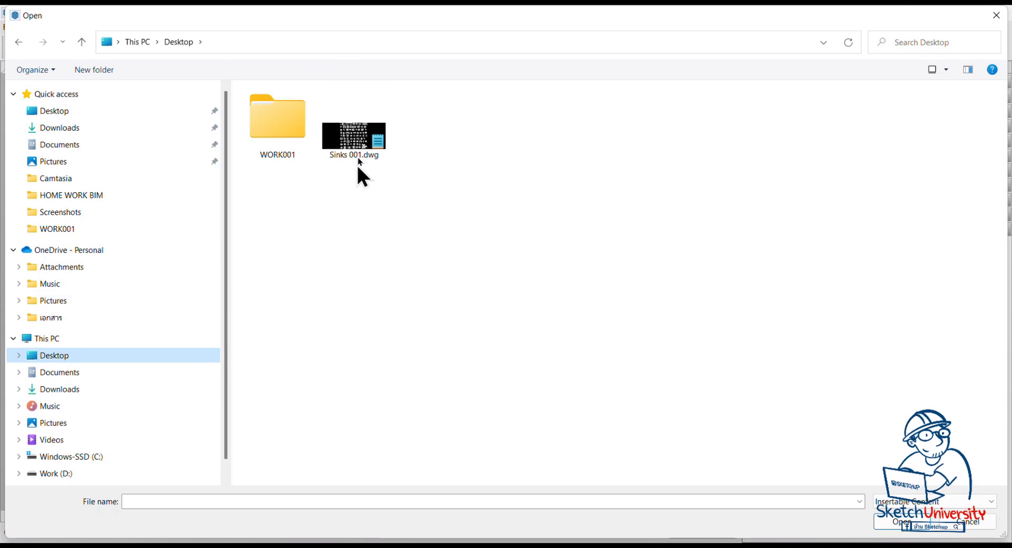
pyautogui.click(363, 149)
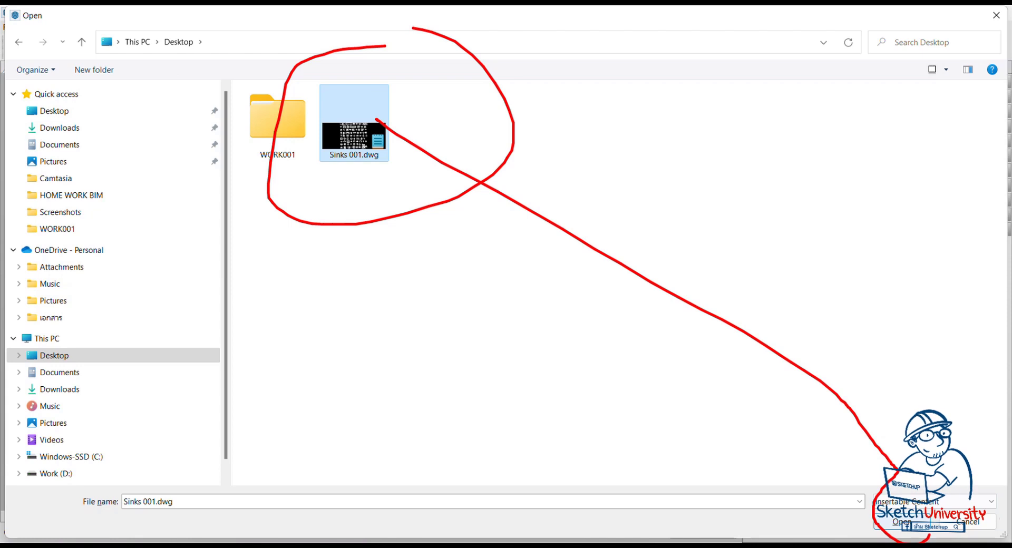
pyautogui.click(888, 525)
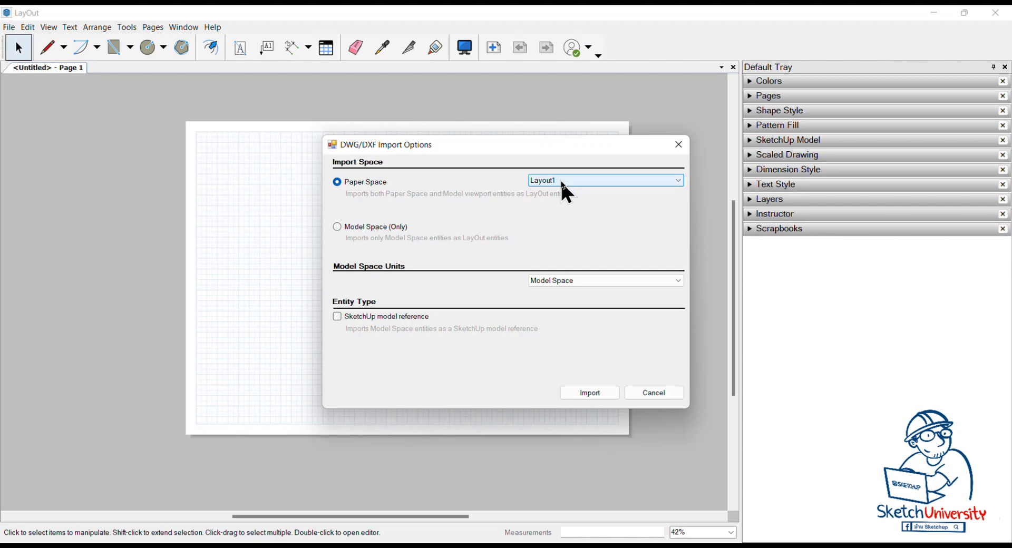
# Step: Import only the drawing's model space and move it up onto the sheet
pyautogui.click(337, 227)
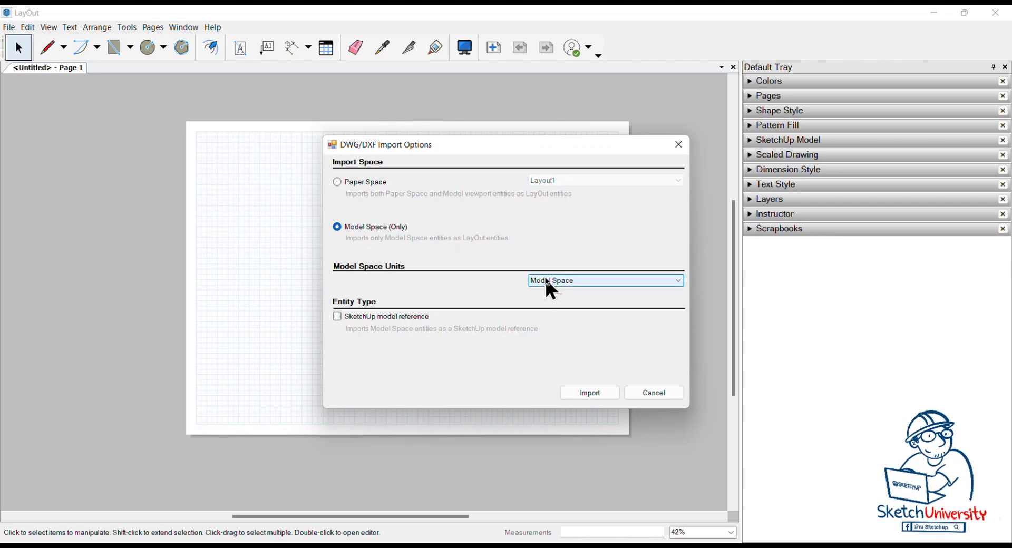
pyautogui.click(584, 394)
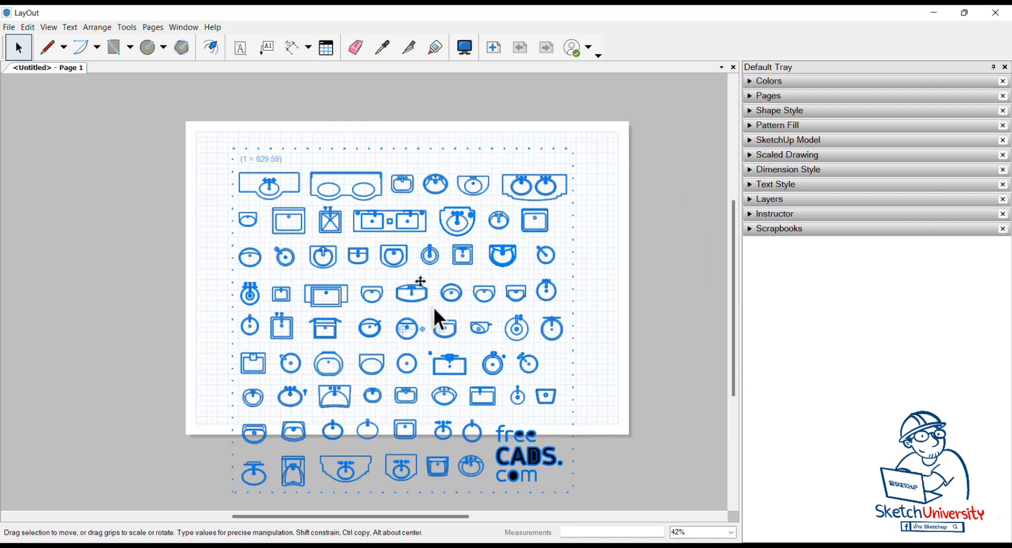
pyautogui.scroll(-2, 373, 216)
pyautogui.moveTo(369, 293); pyautogui.dragTo(372, 251)
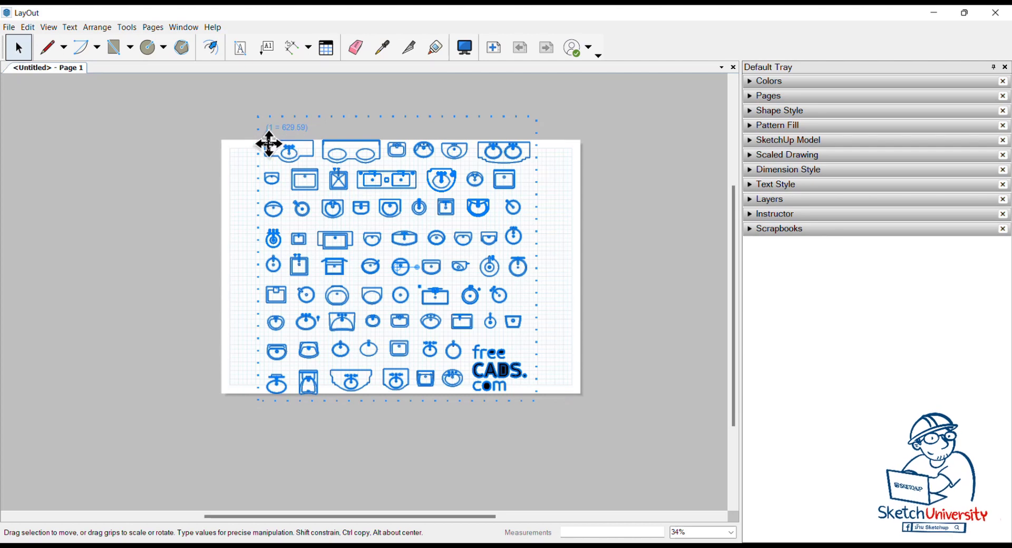
pyautogui.click(763, 141)
# Step: Reselect the sink drawing and bring up the Scaled Drawing panel's scale list
pyautogui.click(660, 257)
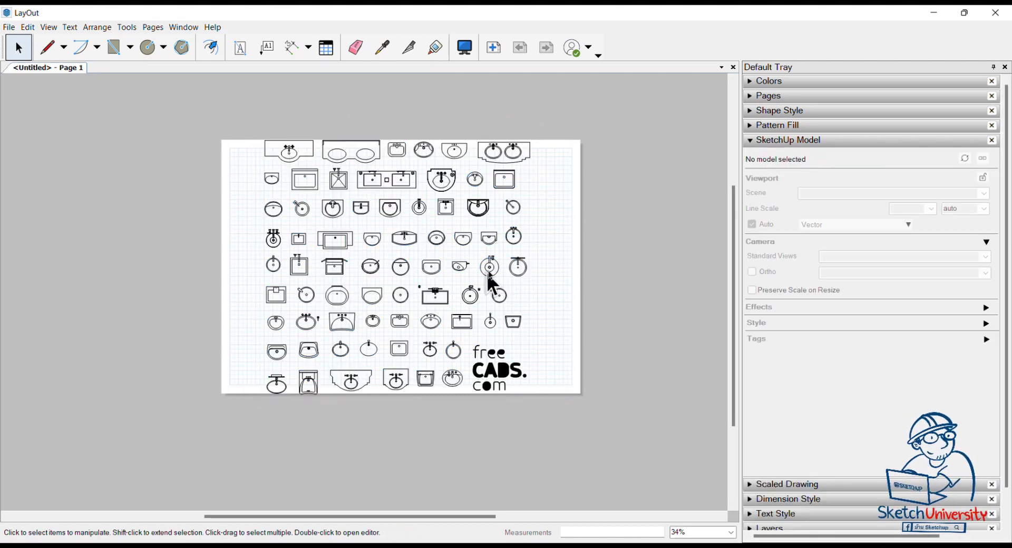
pyautogui.click(486, 274)
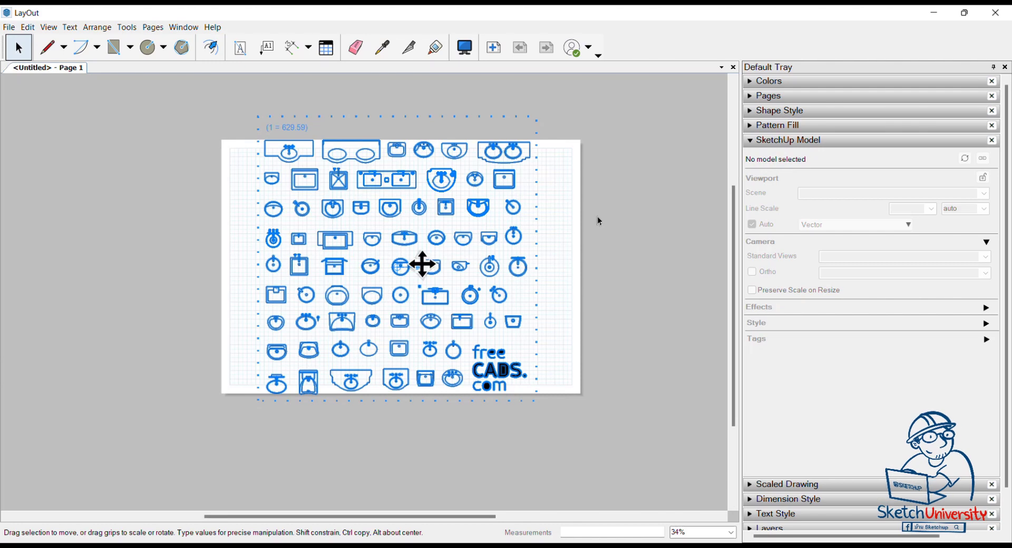
pyautogui.click(754, 144)
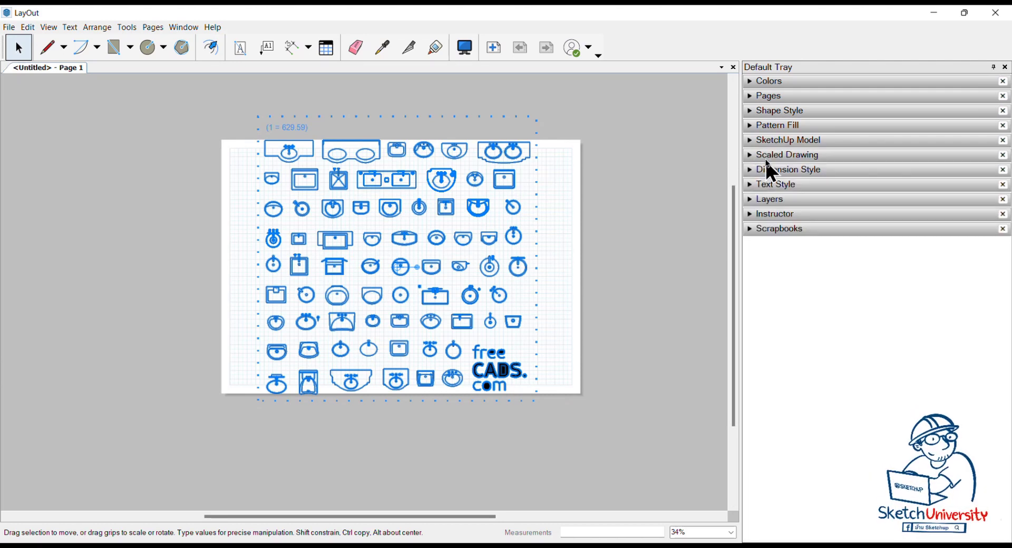
pyautogui.click(764, 157)
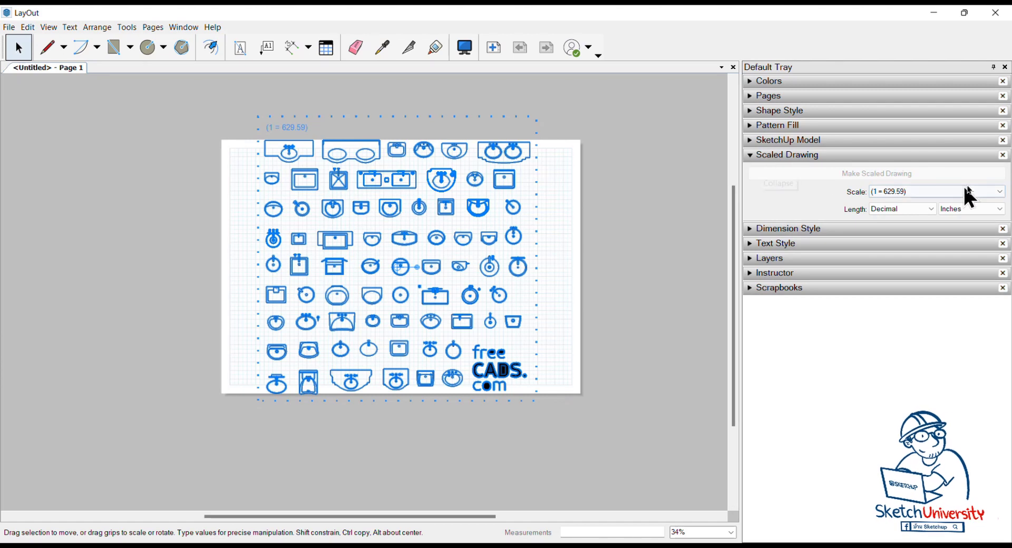
pyautogui.click(1000, 191)
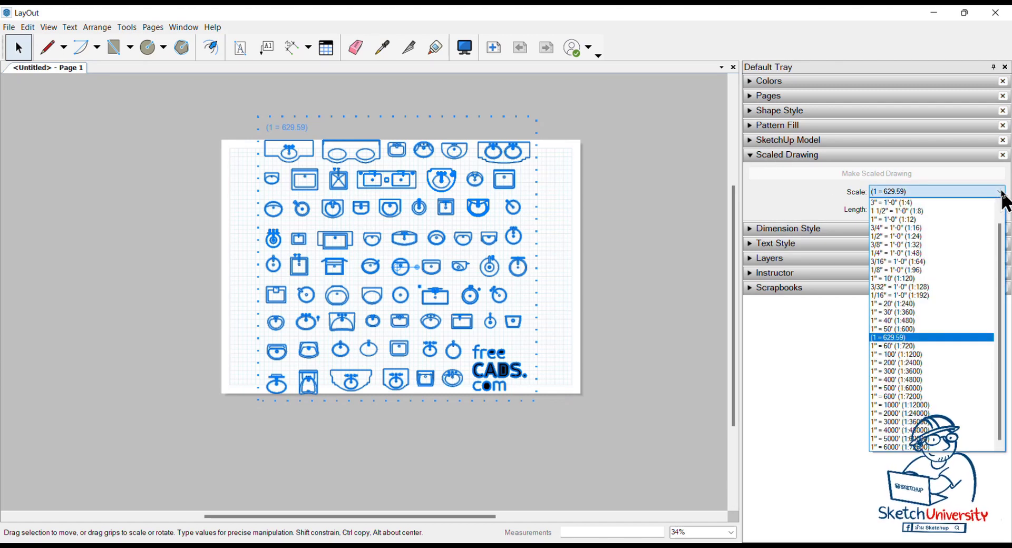
pyautogui.click(1002, 193)
pyautogui.click(955, 191)
pyautogui.click(955, 191)
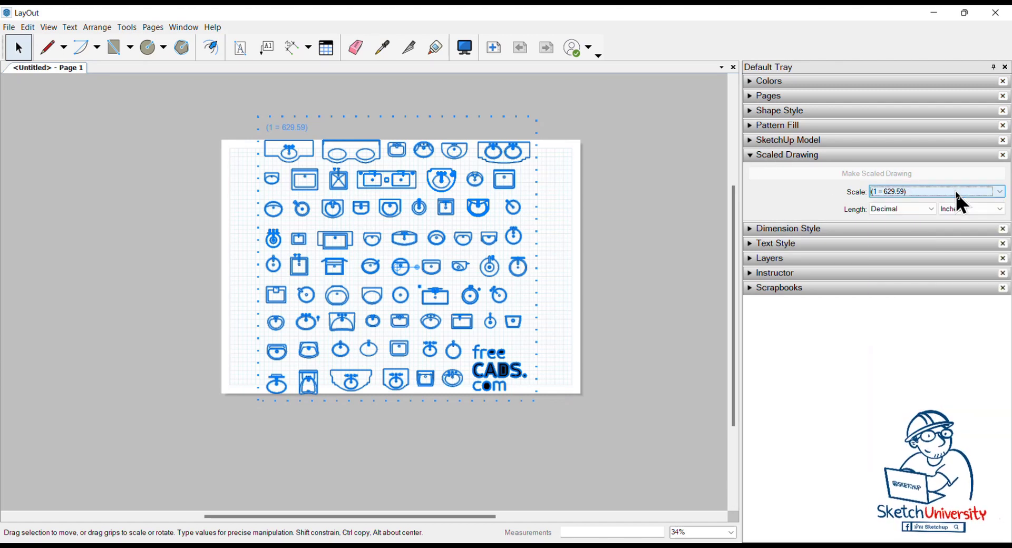
# Step: Try 1" = 40' (1:480), settle on 1" = 60' (1:720), and shift the drawing down-right
pyautogui.scroll(-1, 955, 191)
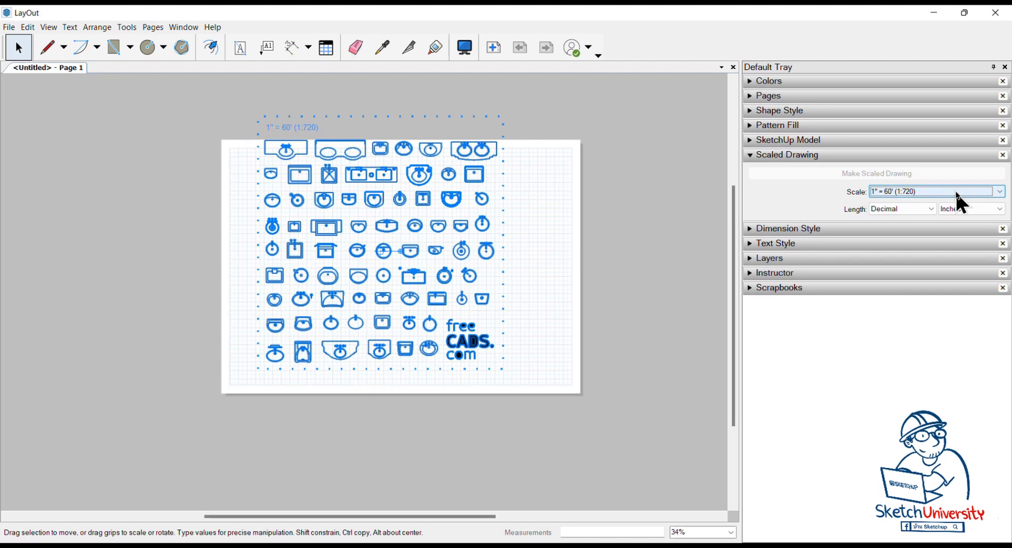
pyautogui.click(955, 191)
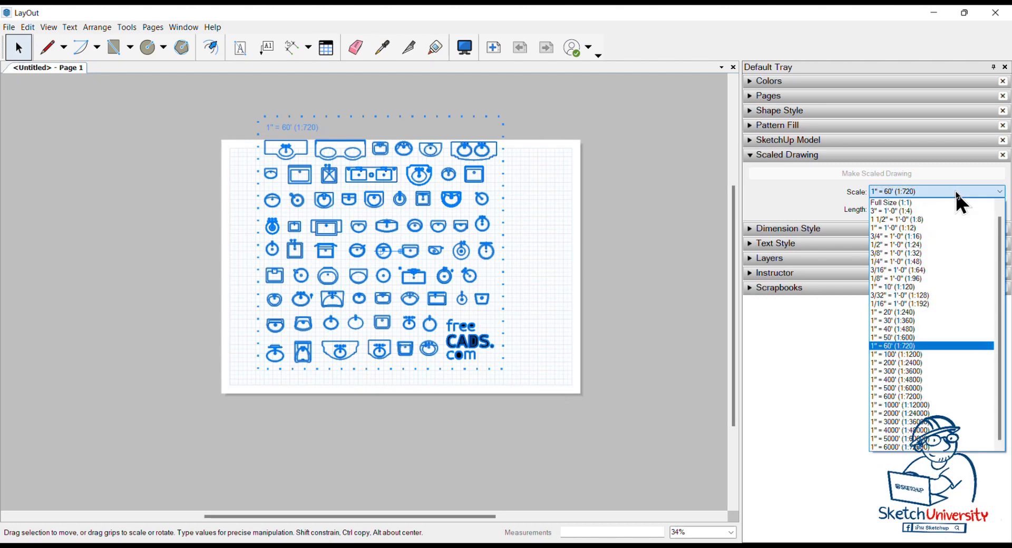
pyautogui.scroll(-1, 955, 190)
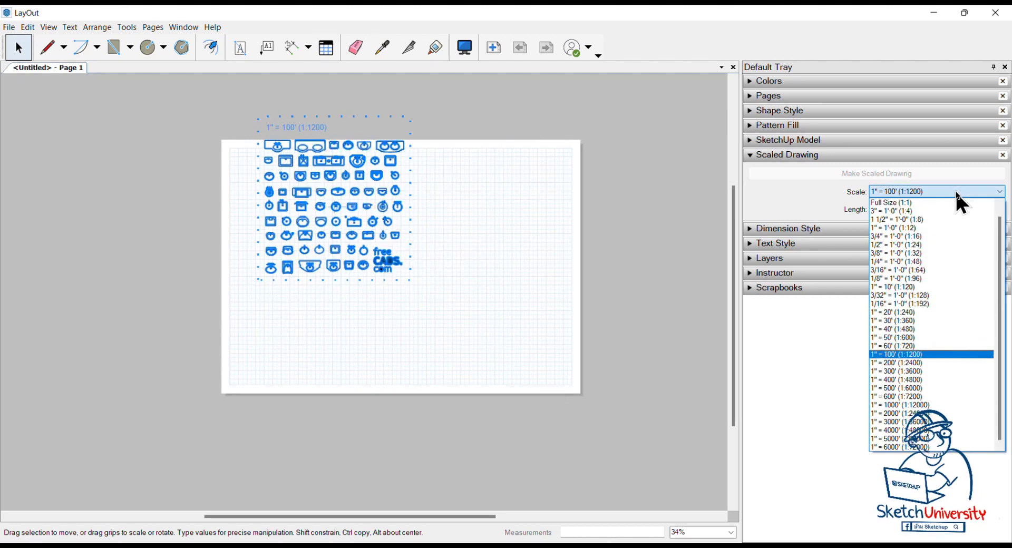
pyautogui.scroll(1, 914, 335)
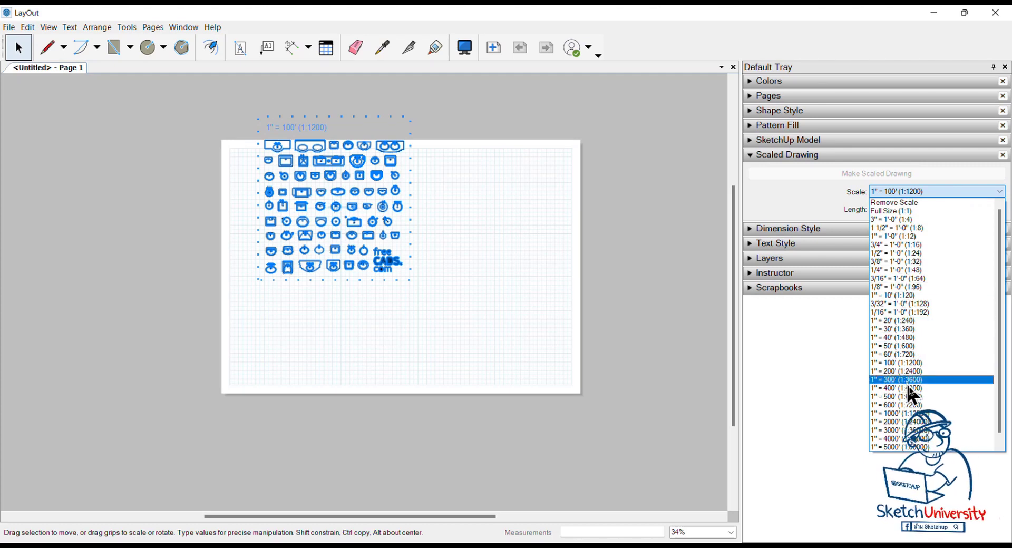
pyautogui.click(906, 337)
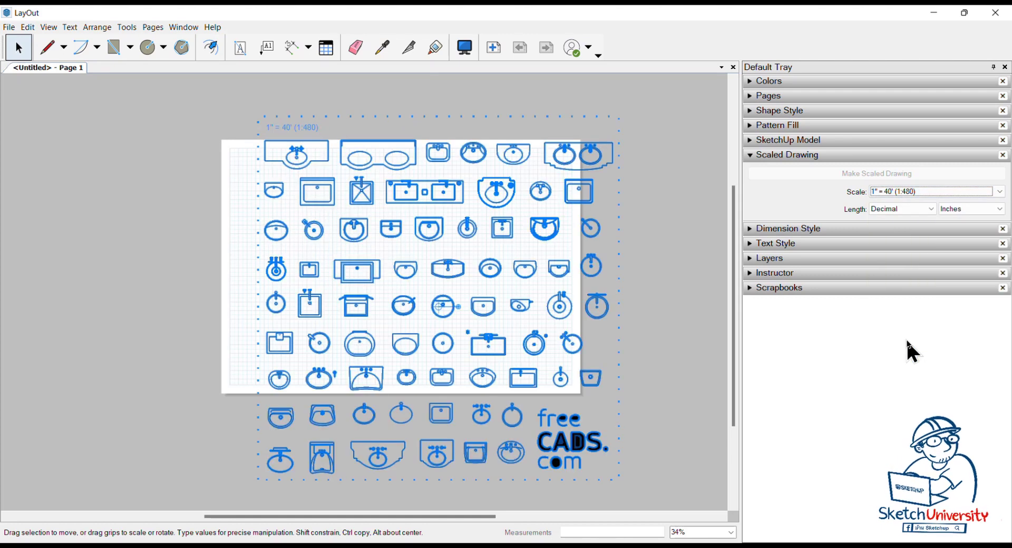
pyautogui.click(962, 188)
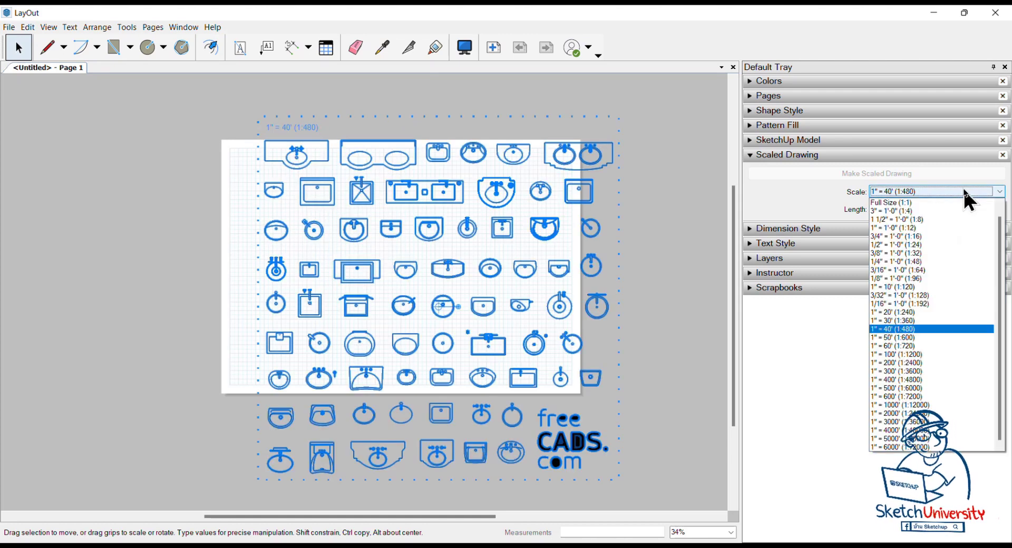
pyautogui.click(923, 345)
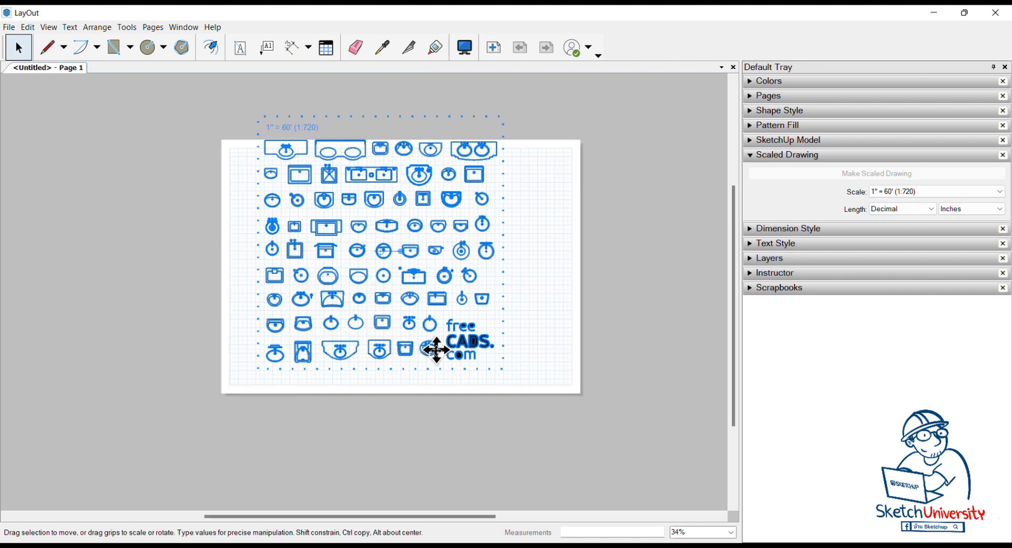
pyautogui.moveTo(436, 349); pyautogui.dragTo(444, 364)
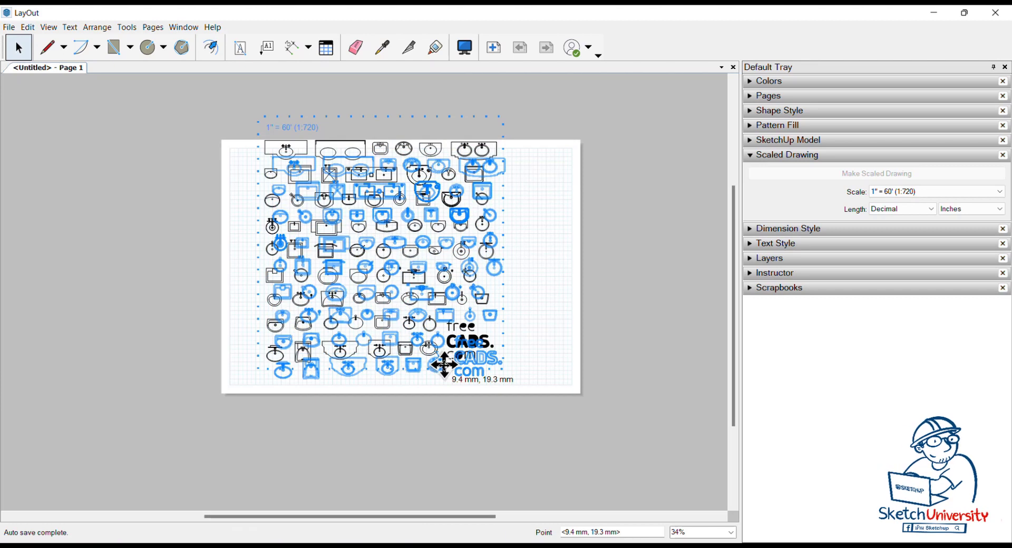
# Step: Drop the drawing at its new spot, then select the whole sink drawing group
pyautogui.click(469, 428)
pyautogui.scroll(2, 435, 280)
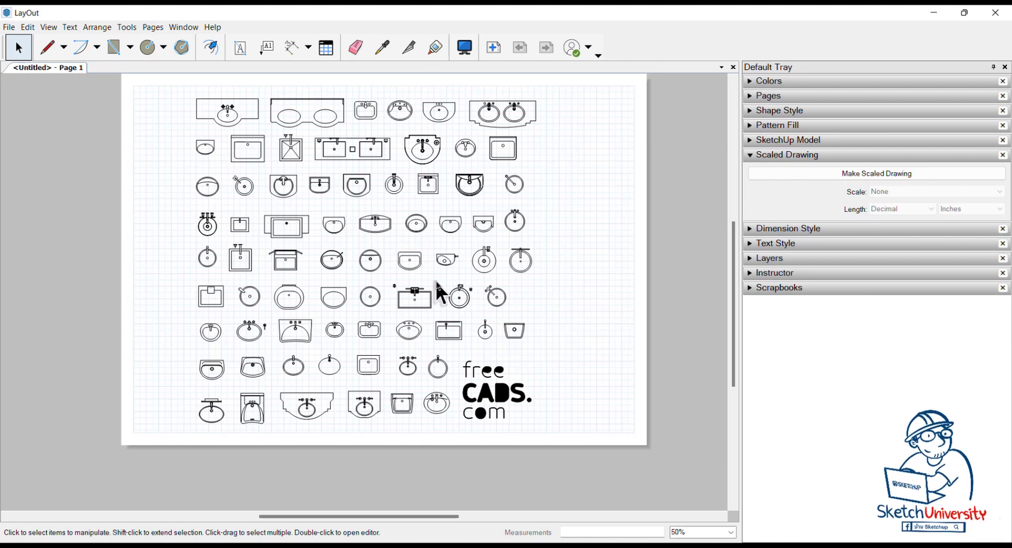
pyautogui.click(517, 259)
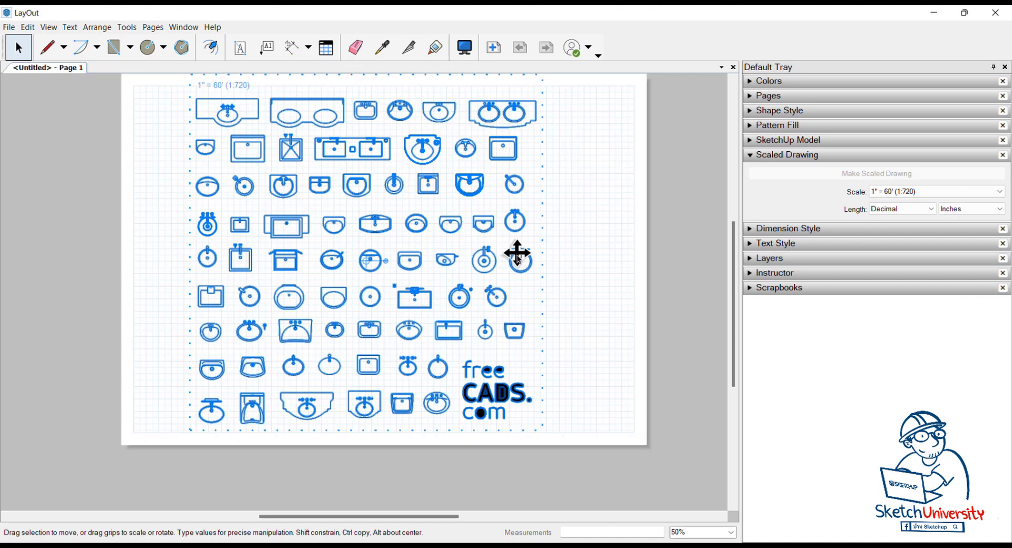
# Step: Delete the old sink drawing and choose Sinks 001.dwg to insert again
pyautogui.press('Delete')
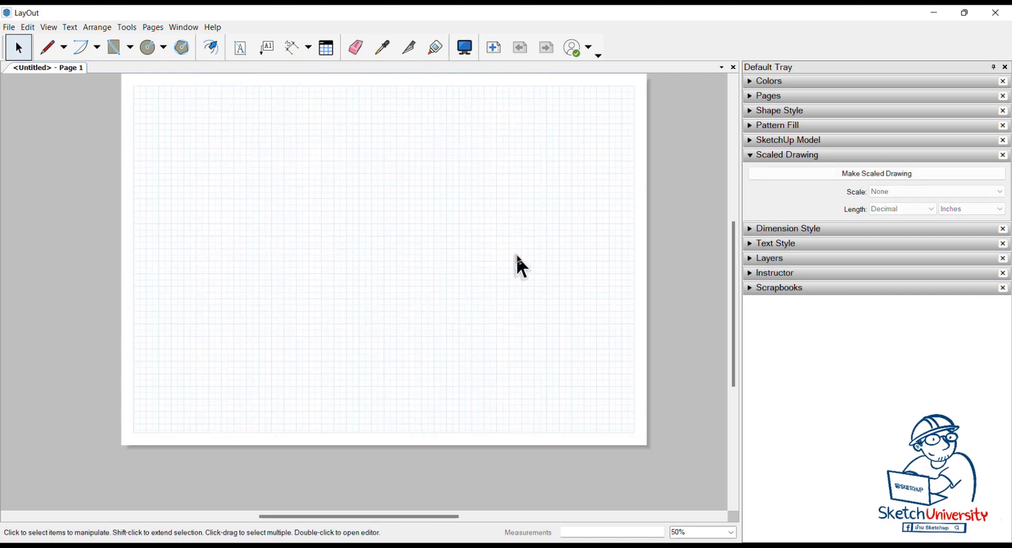
pyautogui.click(10, 27)
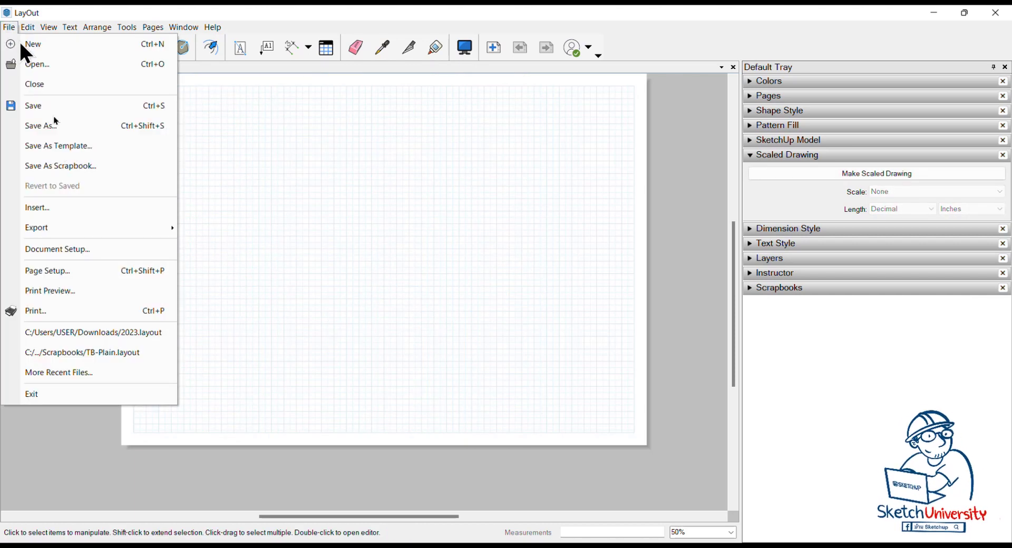
pyautogui.click(73, 215)
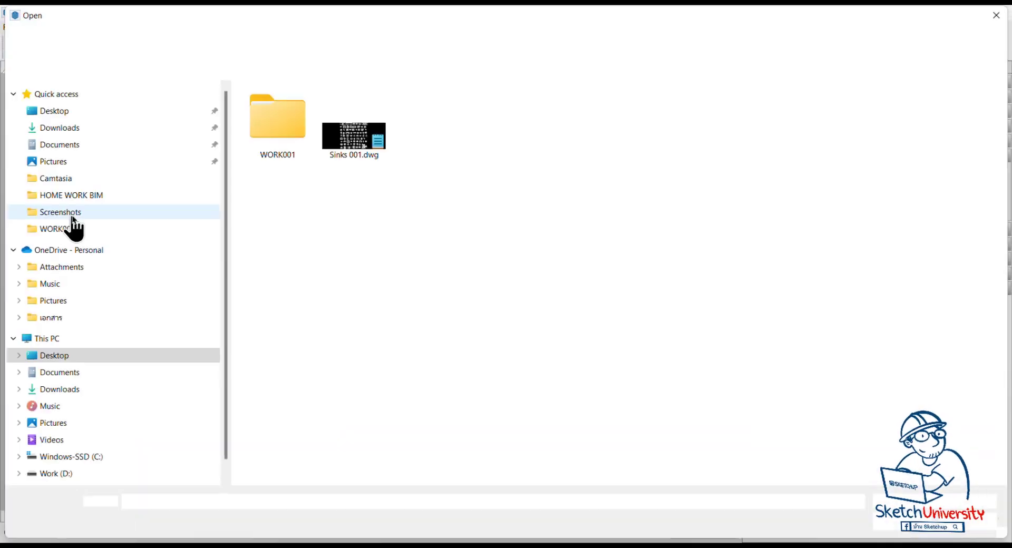
pyautogui.click(361, 144)
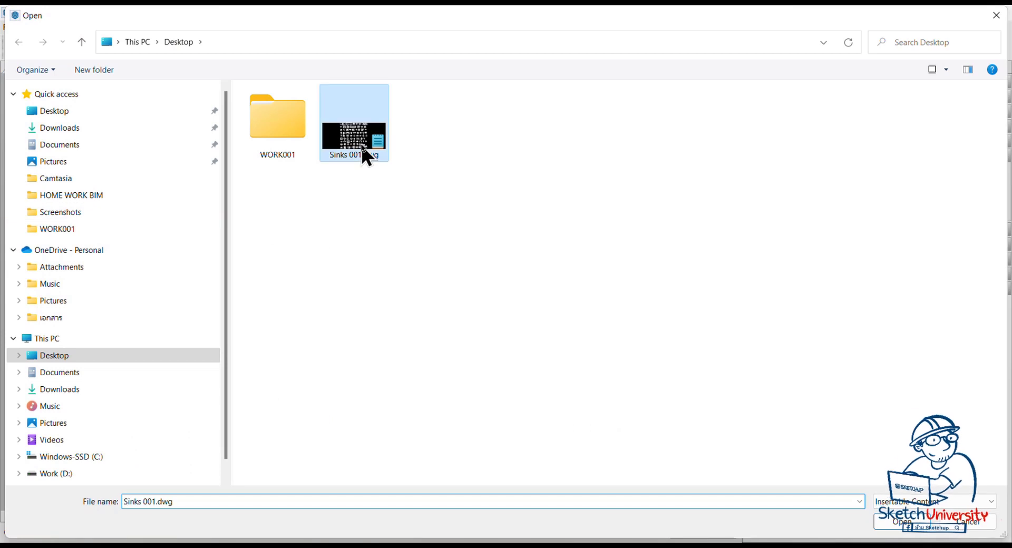
pyautogui.click(905, 524)
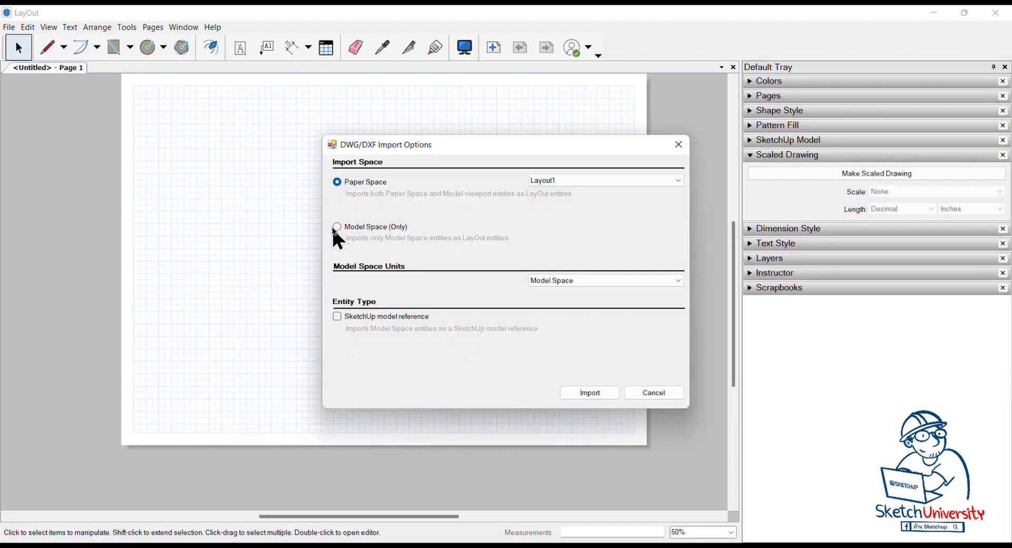
# Step: Import model space only, keeping Model Space units, as a SketchUp model reference
pyautogui.click(338, 228)
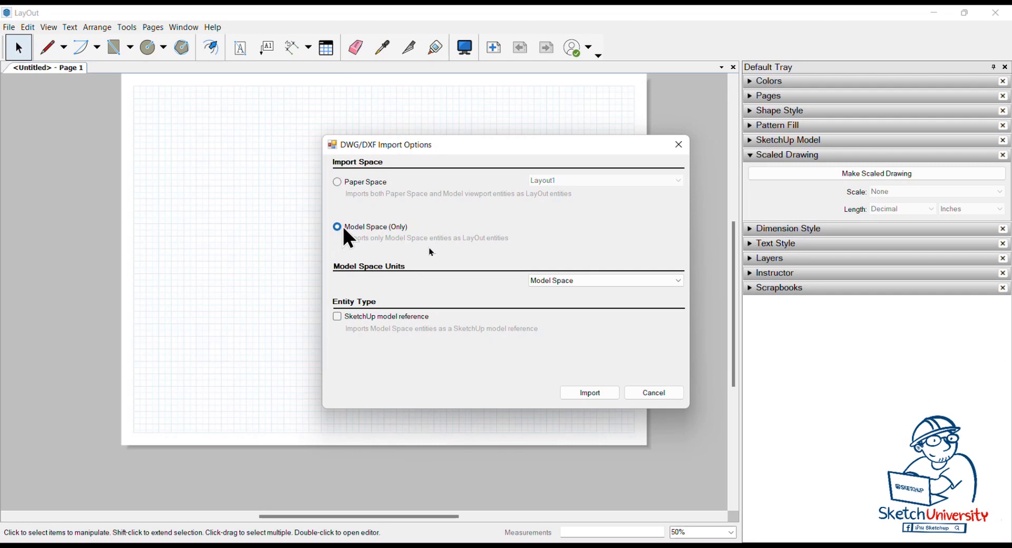
pyautogui.click(566, 275)
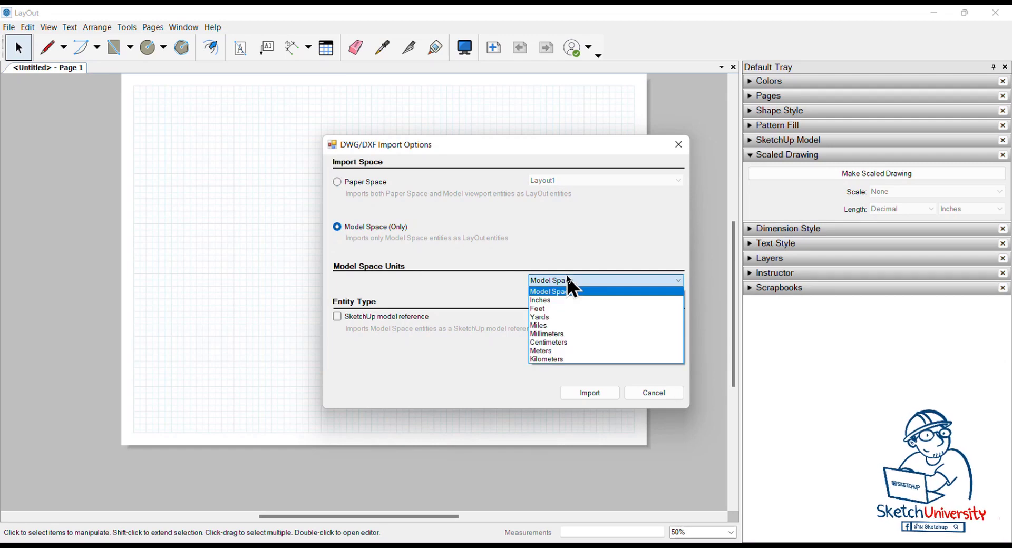
pyautogui.click(566, 276)
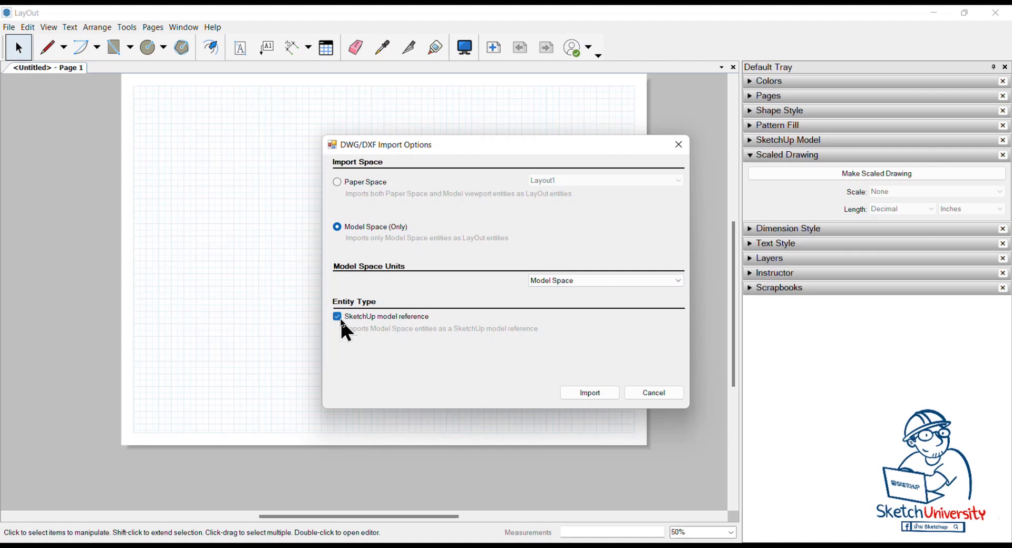
pyautogui.click(590, 393)
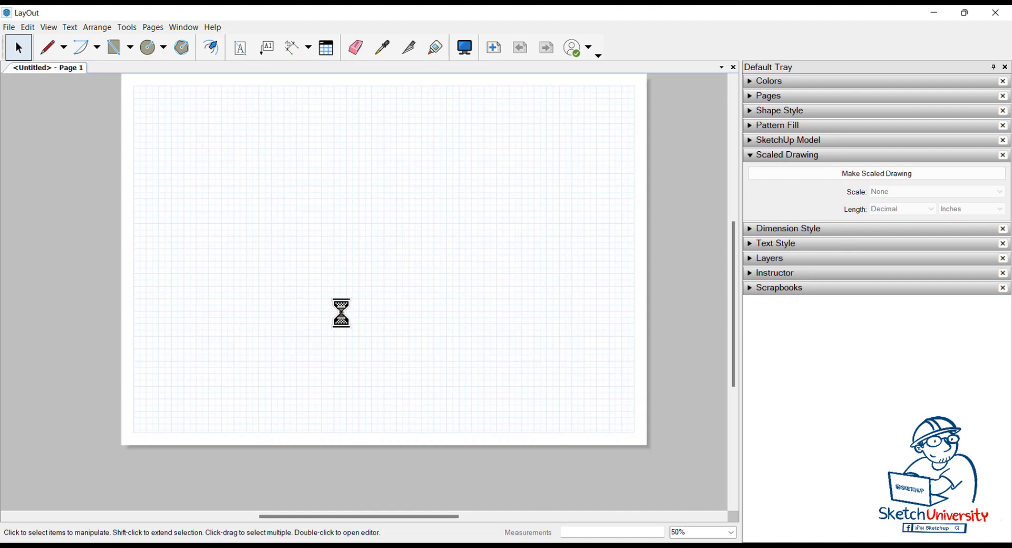
# Step: Raise the model viewport on the page, orbit its view, then bring up the viewport's options
pyautogui.moveTo(352, 320); pyautogui.dragTo(360, 263)
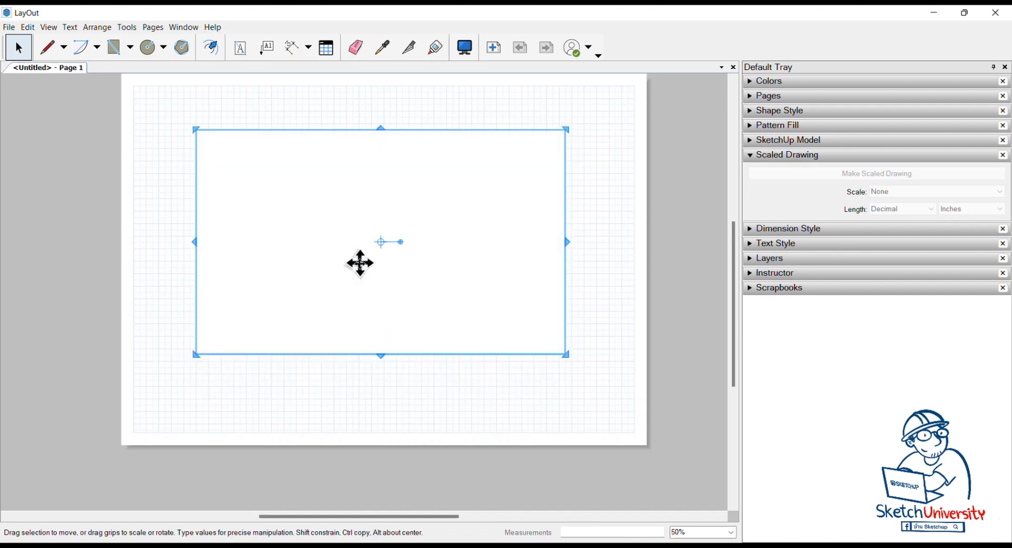
pyautogui.doubleClick(360, 262)
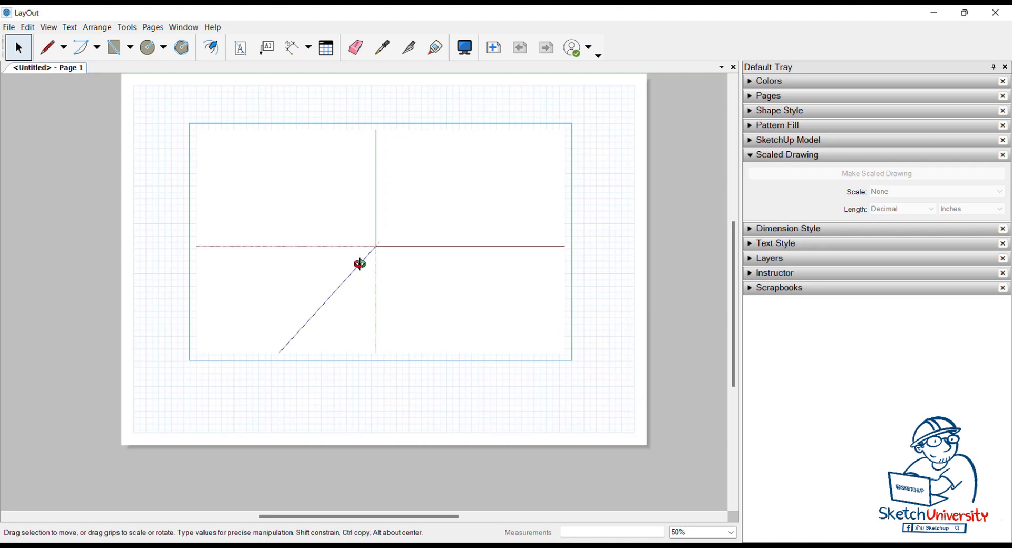
pyautogui.moveTo(360, 262)
pyautogui.mouseDown()
pyautogui.moveTo(391, 232)
pyautogui.moveTo(381, 117)
pyautogui.mouseUp()
pyautogui.scroll(3, 381, 117)
pyautogui.moveTo(350, 294); pyautogui.dragTo(359, 255)
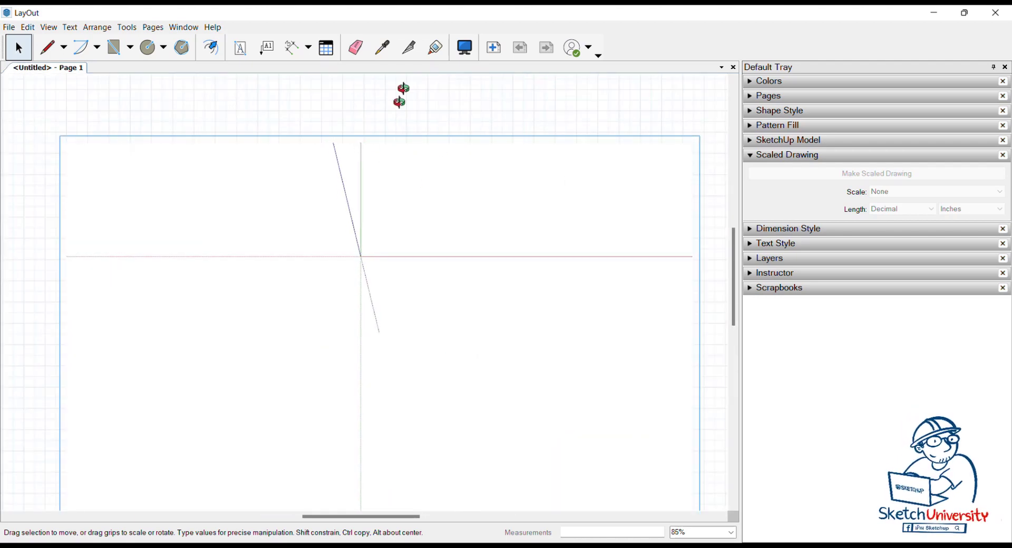
pyautogui.click(405, 88)
pyautogui.rightClick(407, 222)
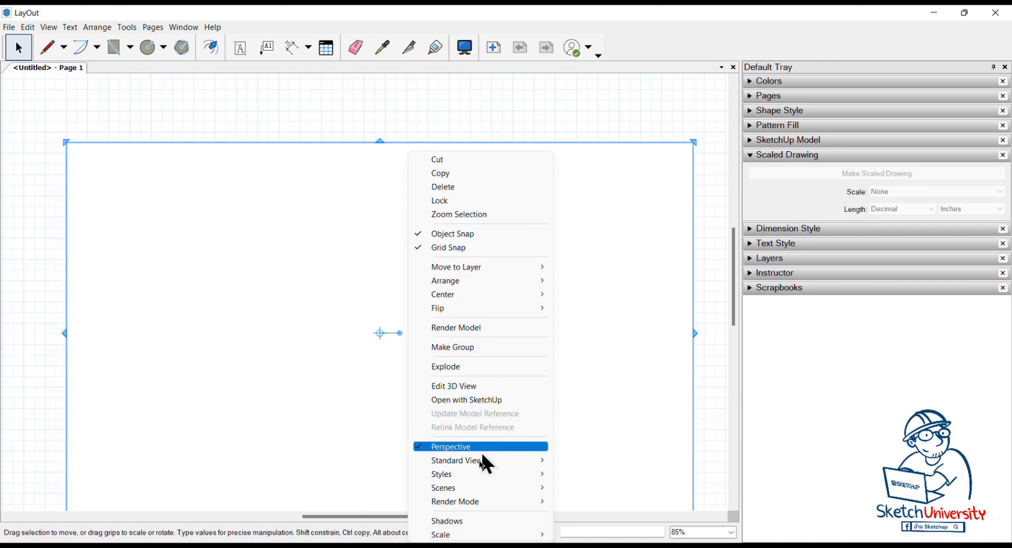
# Step: Open the viewport's model in SketchUp and orbit to view the sink sheet from the side
pyautogui.click(484, 401)
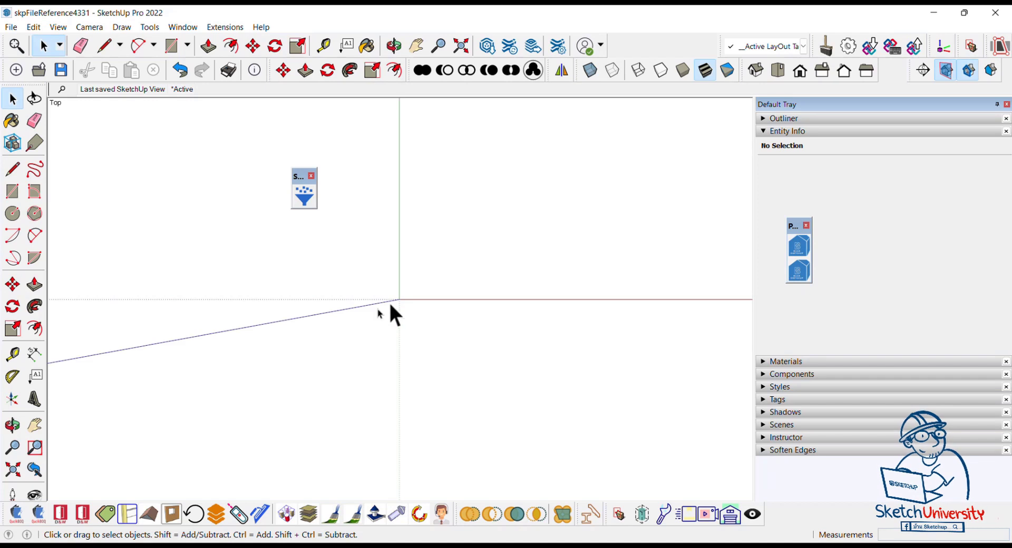
pyautogui.click(12, 469)
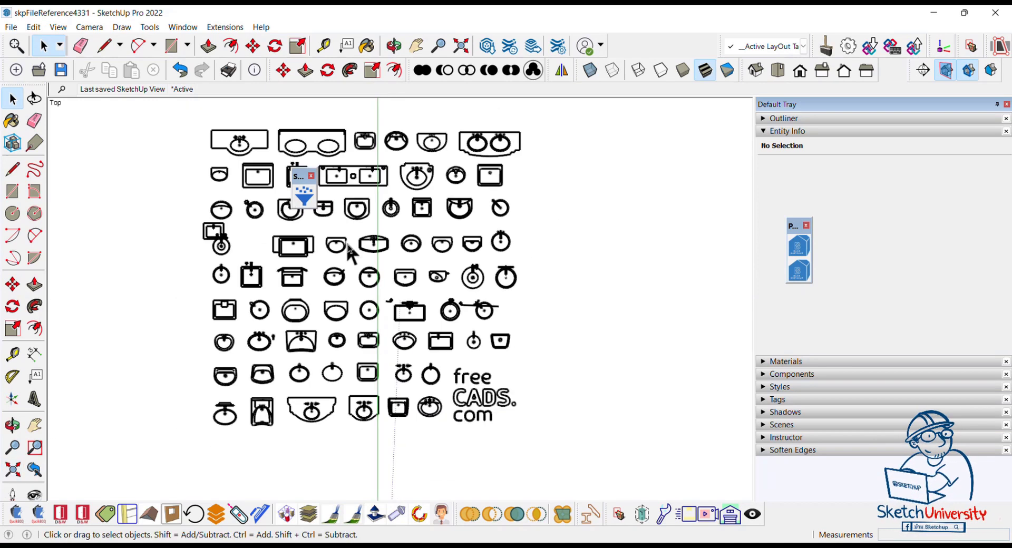
pyautogui.scroll(-5, 361, 253)
pyautogui.moveTo(444, 357); pyautogui.dragTo(359, 290, button='middle')
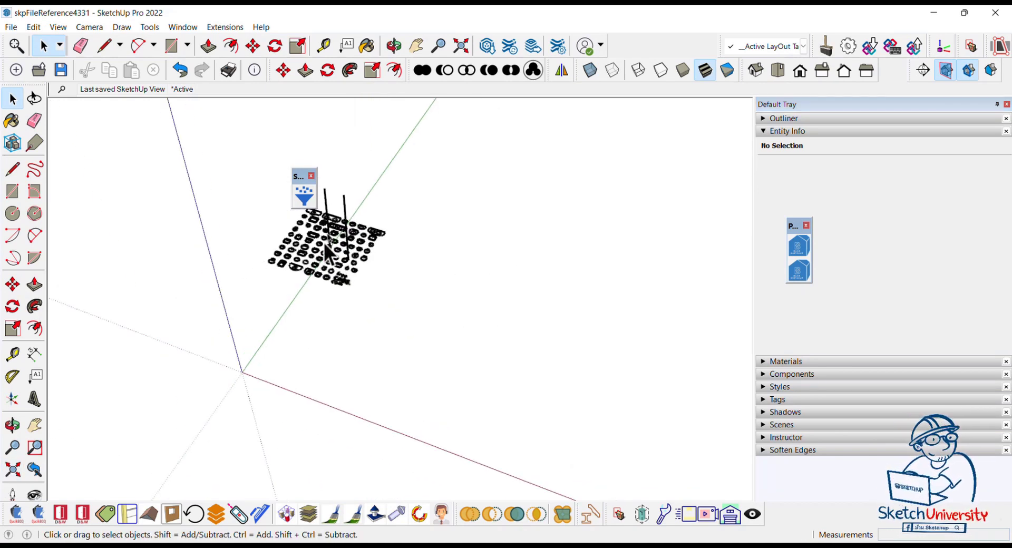
pyautogui.scroll(3, 355, 287)
pyautogui.scroll(3, 355, 287)
pyautogui.scroll(2, 356, 288)
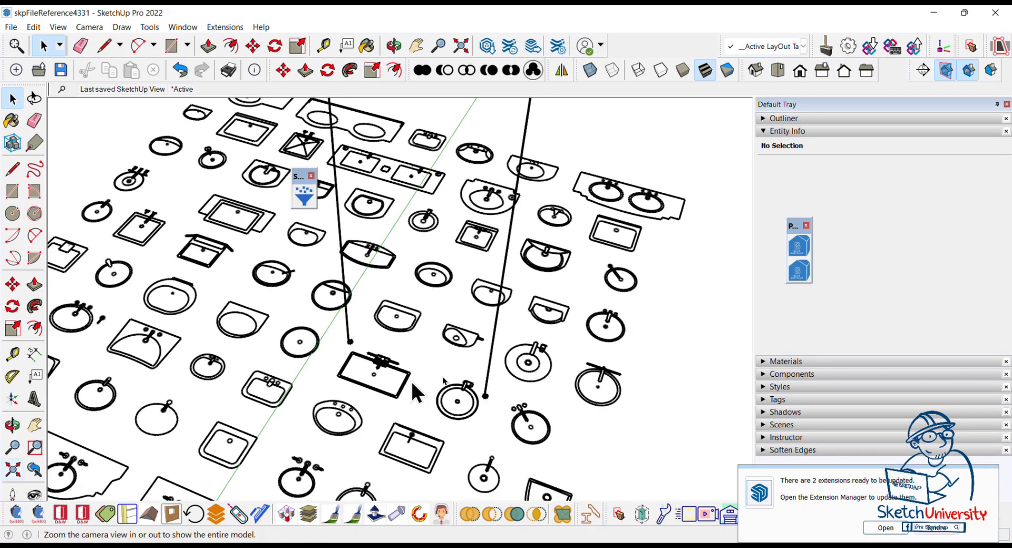
pyautogui.scroll(-5, 443, 384)
pyautogui.scroll(-2, 445, 387)
pyautogui.moveTo(445, 385)
pyautogui.mouseDown(button='middle')
pyautogui.moveTo(468, 192)
pyautogui.moveTo(546, 224)
pyautogui.mouseUp(button='middle')
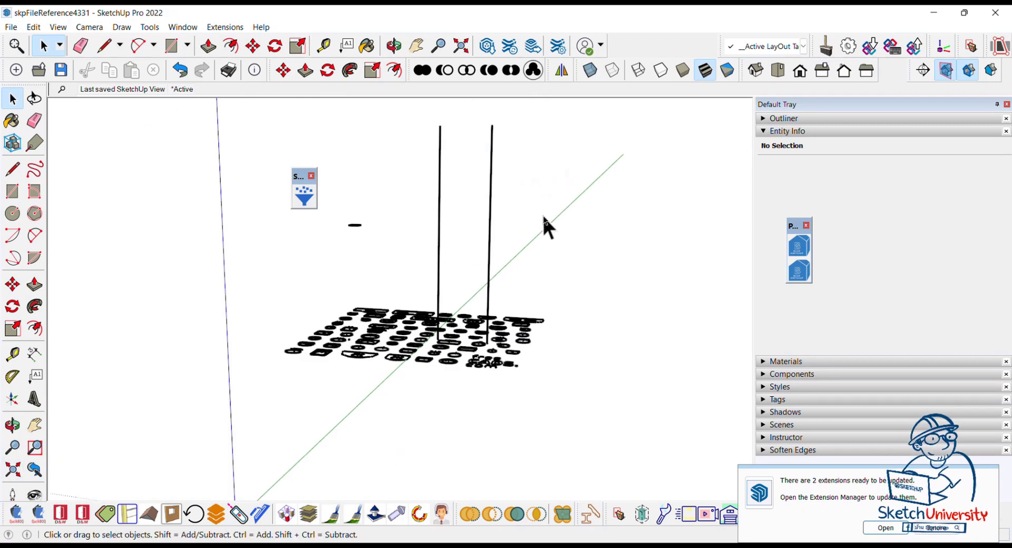
# Step: Select the tall vertical lines above the sheet, then orbit to a lower view of the sinks
pyautogui.moveTo(543, 215); pyautogui.dragTo(388, 134)
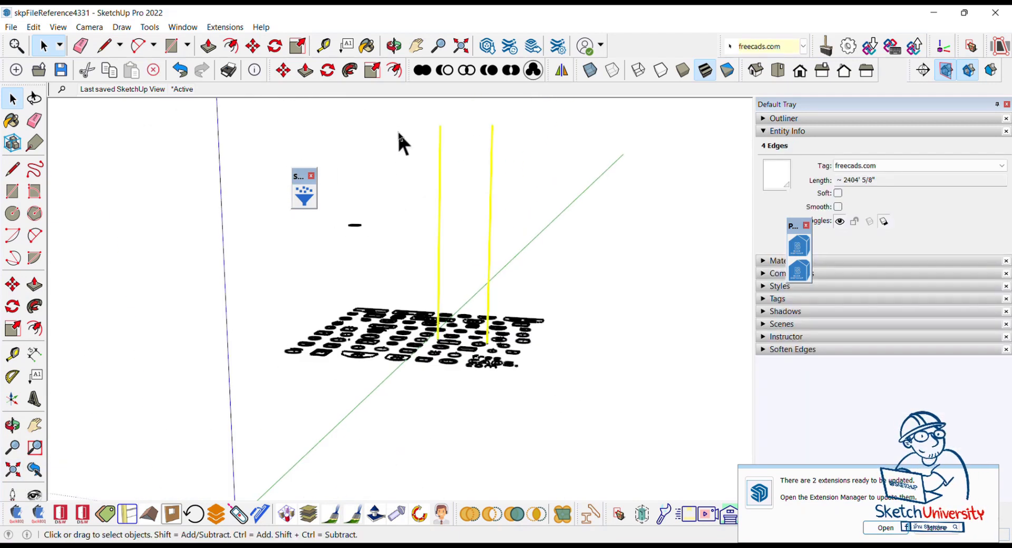
pyautogui.moveTo(397, 129); pyautogui.dragTo(424, 371, button='middle')
pyautogui.click(346, 214)
pyautogui.scroll(3, 337, 253)
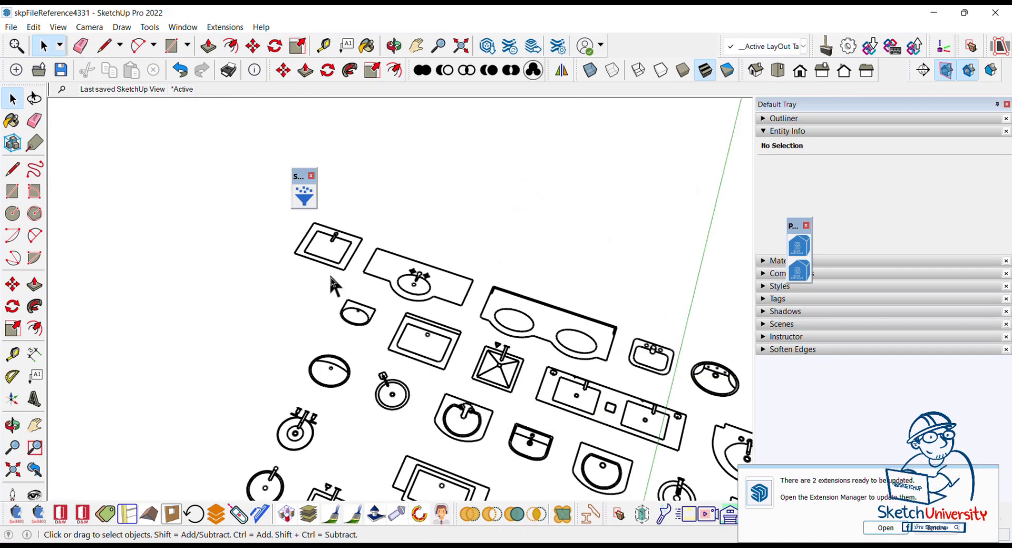
pyautogui.moveTo(332, 283)
pyautogui.mouseDown(button='middle')
pyautogui.moveTo(355, 129)
pyautogui.moveTo(384, 197)
pyautogui.mouseUp(button='middle')
pyautogui.scroll(-3, 380, 189)
# Step: Move the small stray outline down onto the sink sheet's level
pyautogui.moveTo(334, 99)
pyautogui.mouseDown()
pyautogui.moveTo(410, 153)
pyautogui.moveTo(401, 148)
pyautogui.mouseUp()
pyautogui.scroll(1, 393, 134)
pyautogui.scroll(3, 393, 134)
pyautogui.scroll(2, 390, 132)
pyautogui.scroll(1, 389, 138)
pyautogui.press('m')
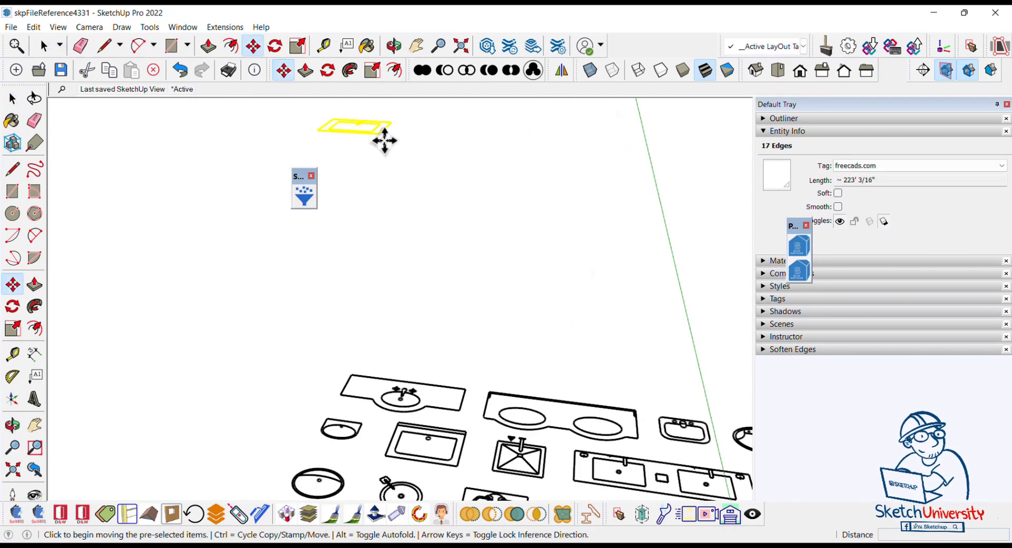
pyautogui.click(378, 134)
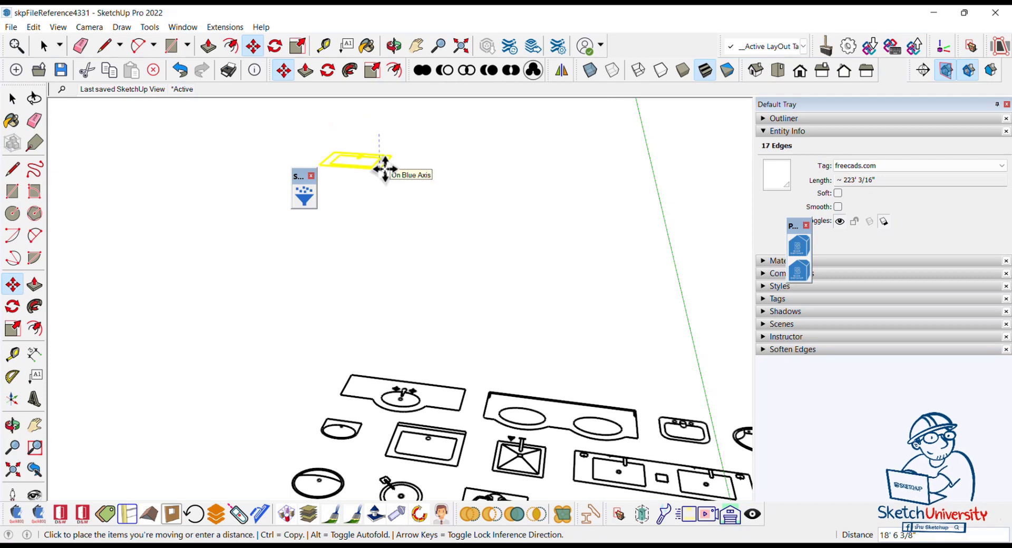
pyautogui.click(459, 387)
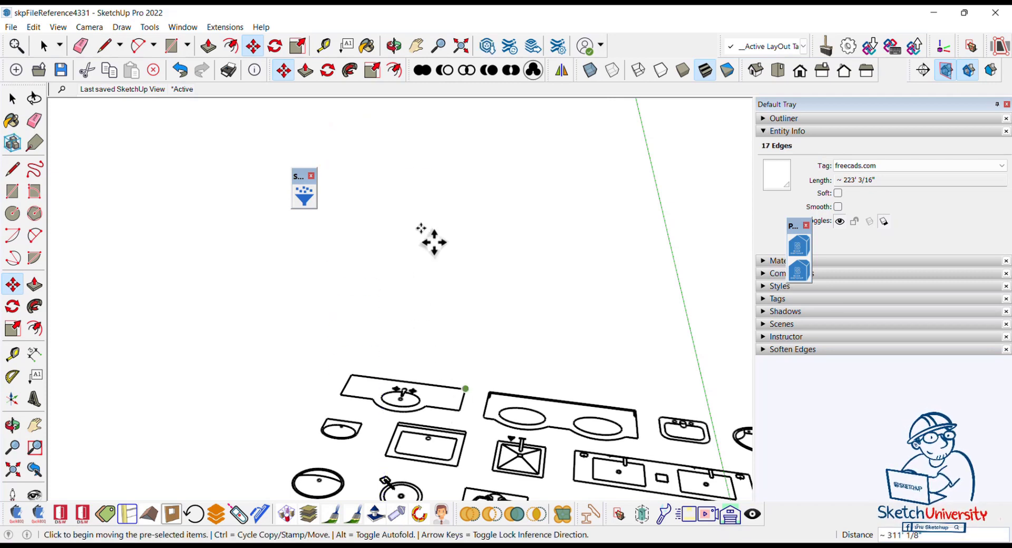
pyautogui.scroll(-2, 429, 236)
pyautogui.scroll(-2, 420, 228)
pyautogui.press('space')
pyautogui.click(321, 273)
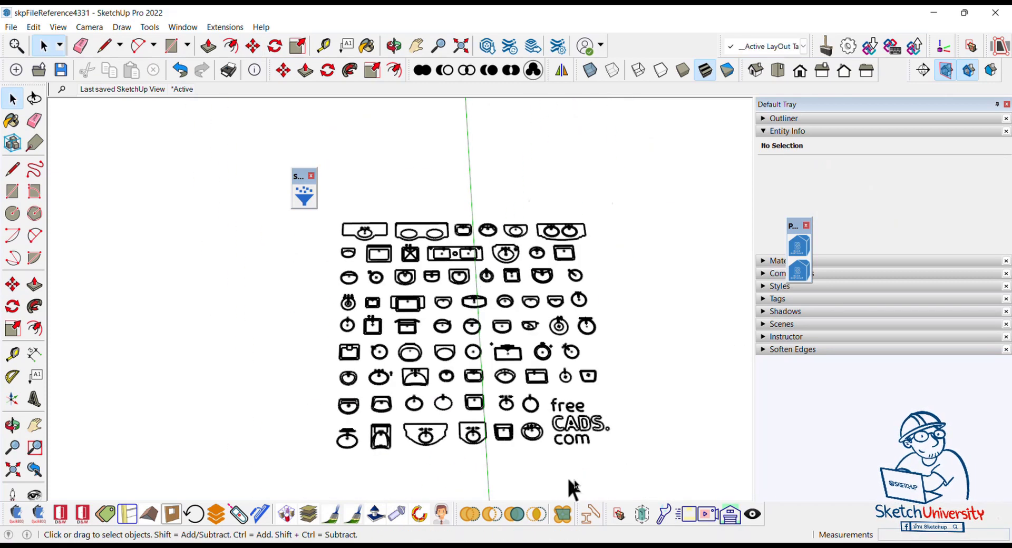
pyautogui.scroll(3, 569, 483)
pyautogui.scroll(3, 543, 427)
pyautogui.scroll(-1, 522, 400)
pyautogui.scroll(-2, 513, 389)
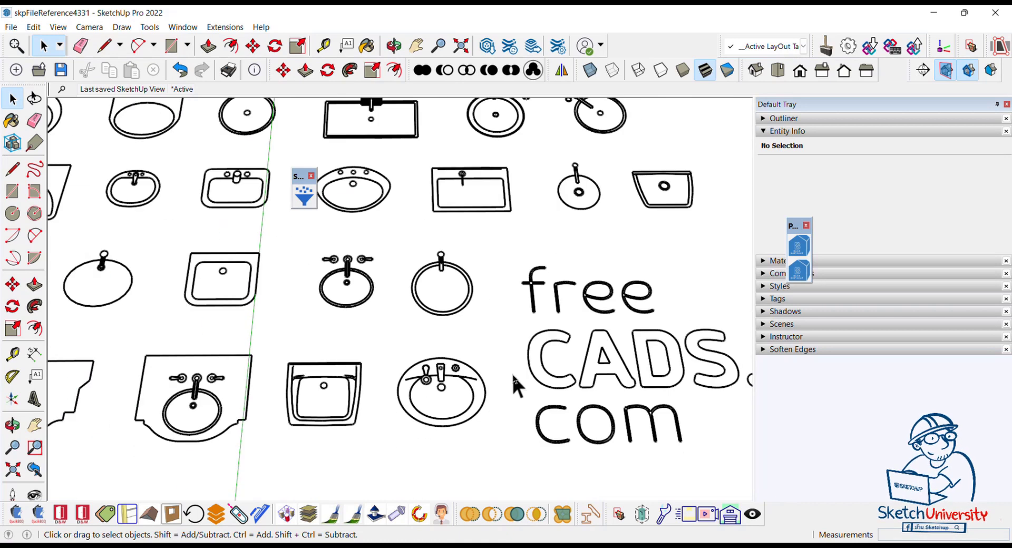
pyautogui.scroll(-2, 514, 384)
pyautogui.scroll(-2, 518, 383)
pyautogui.scroll(1, 419, 200)
pyautogui.scroll(2, 393, 168)
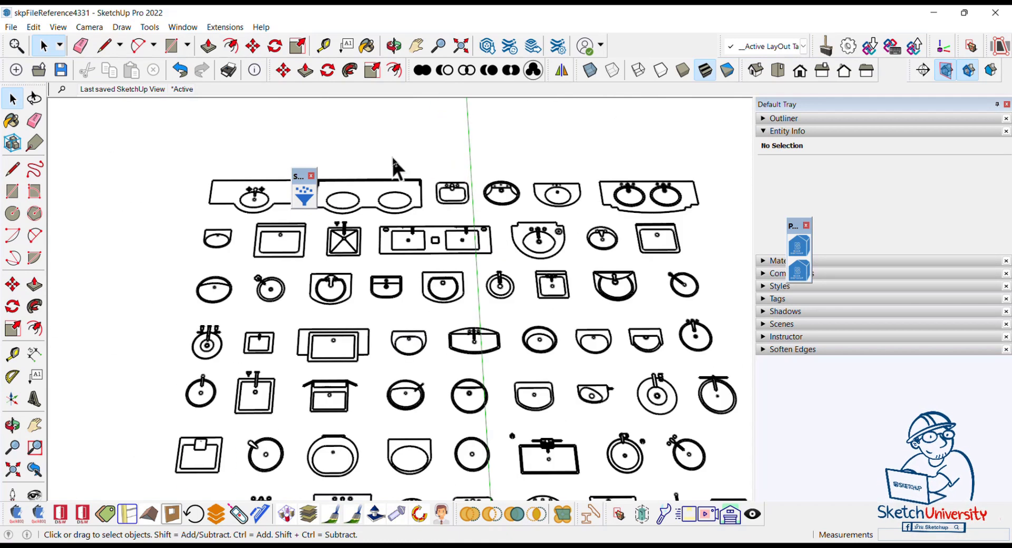
pyautogui.scroll(2, 393, 169)
pyautogui.scroll(2, 393, 168)
pyautogui.scroll(2, 511, 379)
pyautogui.scroll(3, 476, 343)
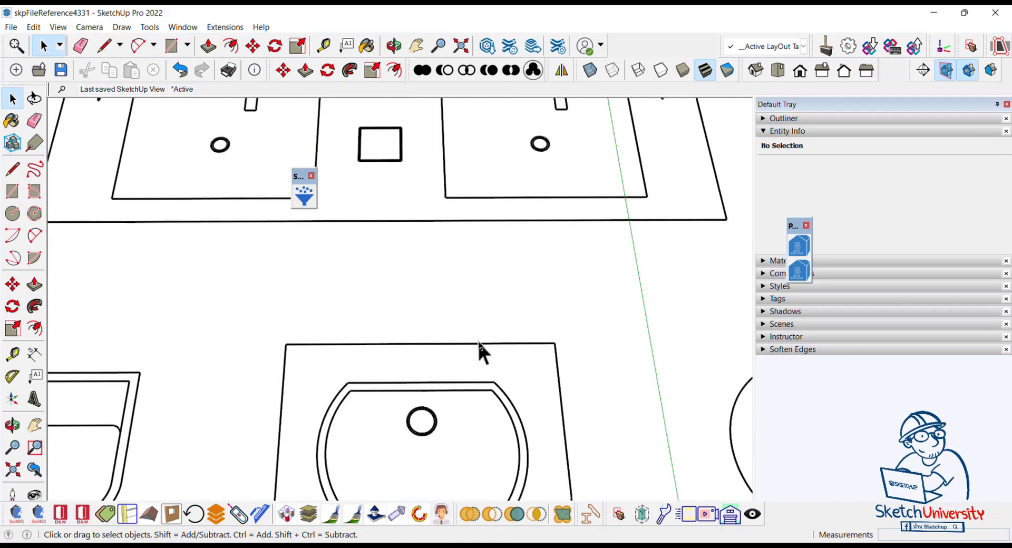
pyautogui.click(33, 355)
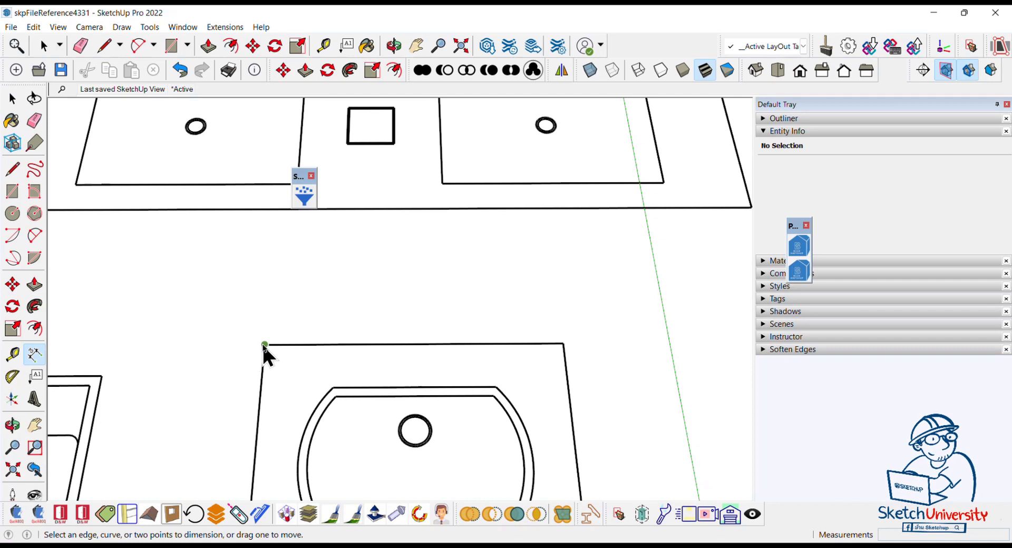
pyautogui.click(264, 345)
pyautogui.click(564, 343)
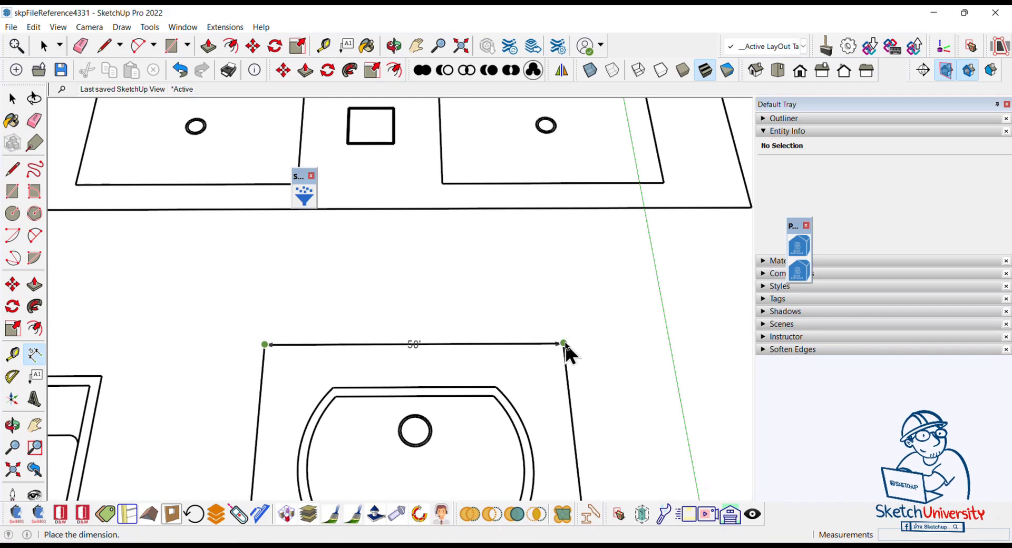
pyautogui.click(561, 313)
pyautogui.moveTo(572, 327); pyautogui.dragTo(355, 300, button='middle')
pyautogui.scroll(-3, 357, 294)
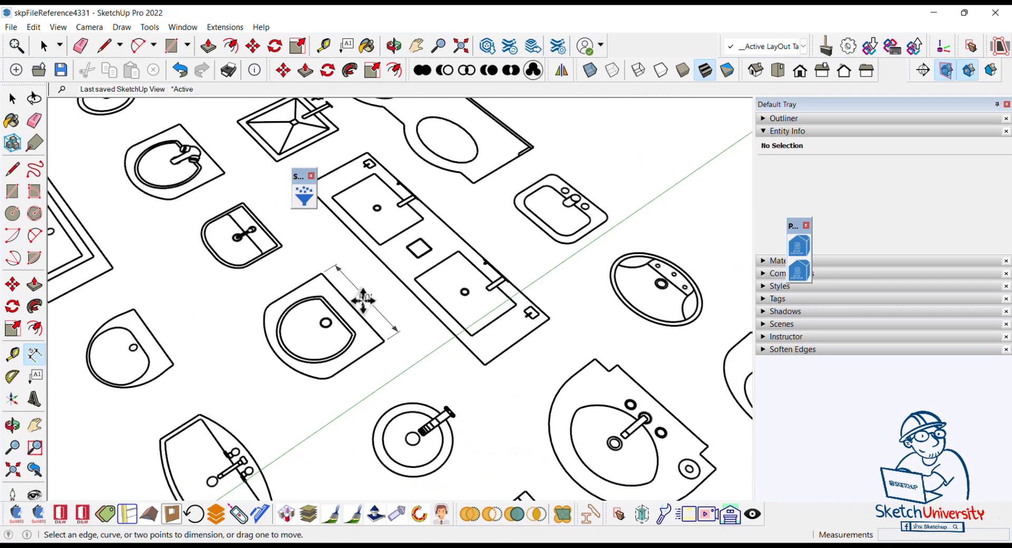
pyautogui.scroll(3, 361, 296)
pyautogui.scroll(2, 369, 296)
pyautogui.press('e')
pyautogui.click(370, 297)
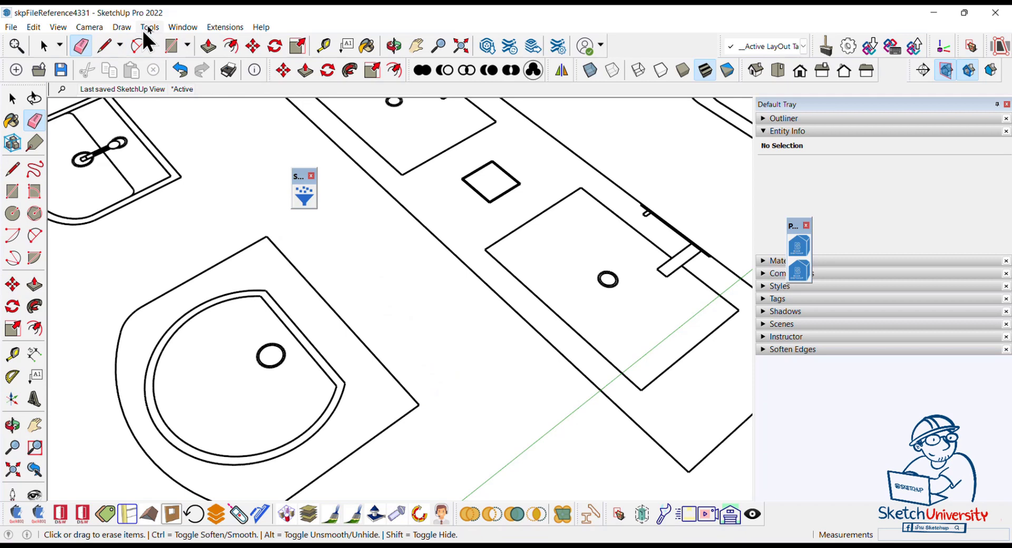
# Step: In Model Info > Units, set Decimal format, Meters length and 0.00 m precision
pyautogui.click(181, 29)
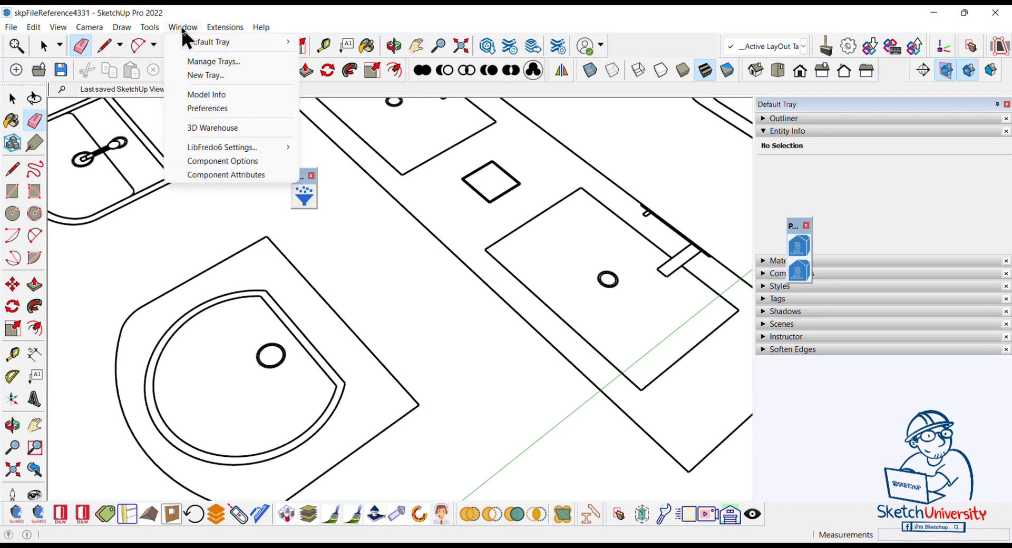
pyautogui.click(204, 93)
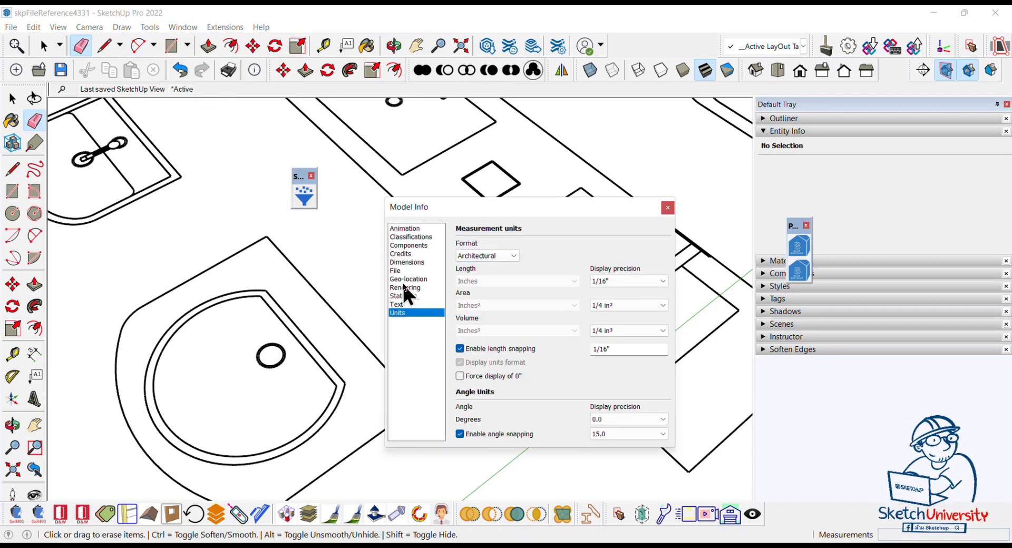
pyautogui.click(614, 282)
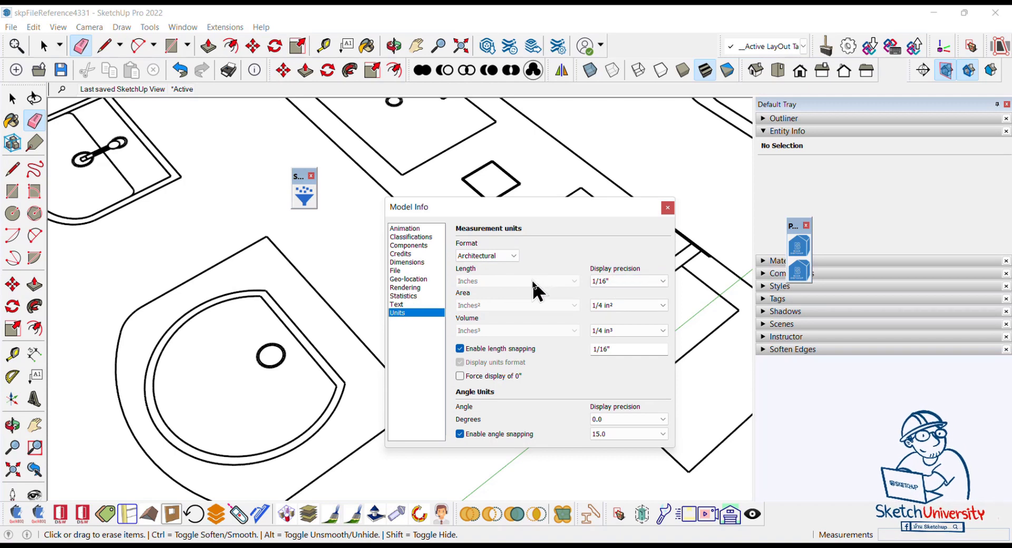
pyautogui.click(506, 256)
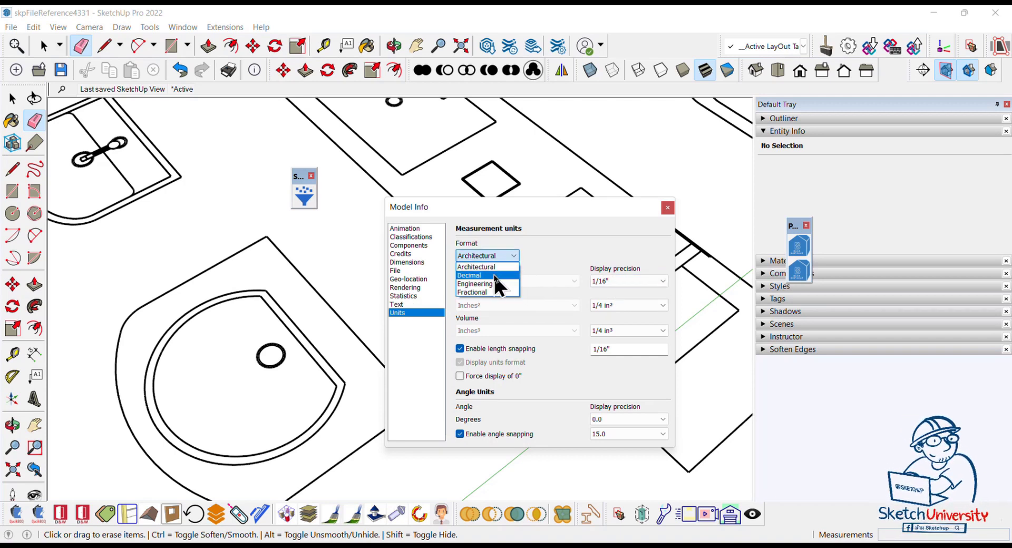
pyautogui.click(494, 275)
pyautogui.click(504, 280)
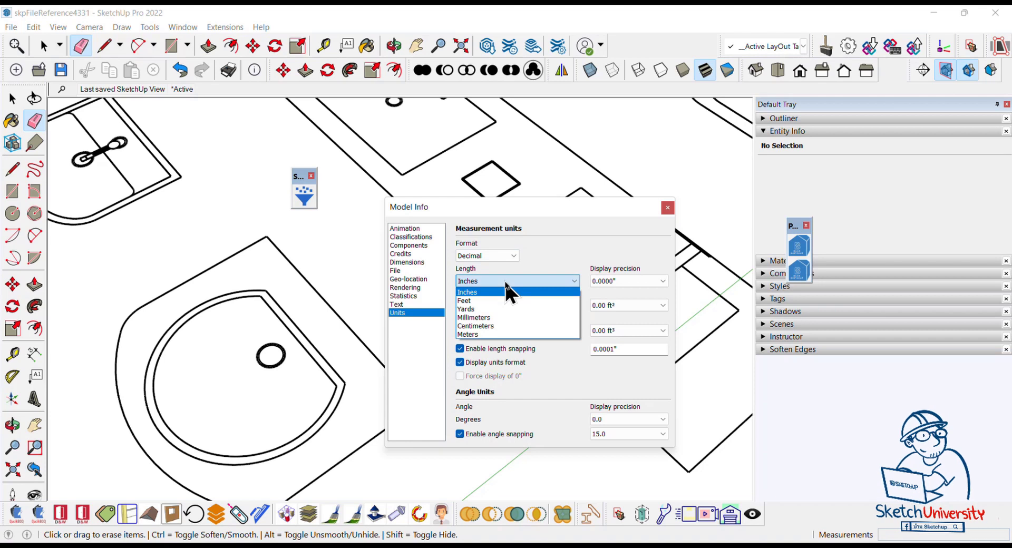
pyautogui.click(500, 335)
pyautogui.click(656, 282)
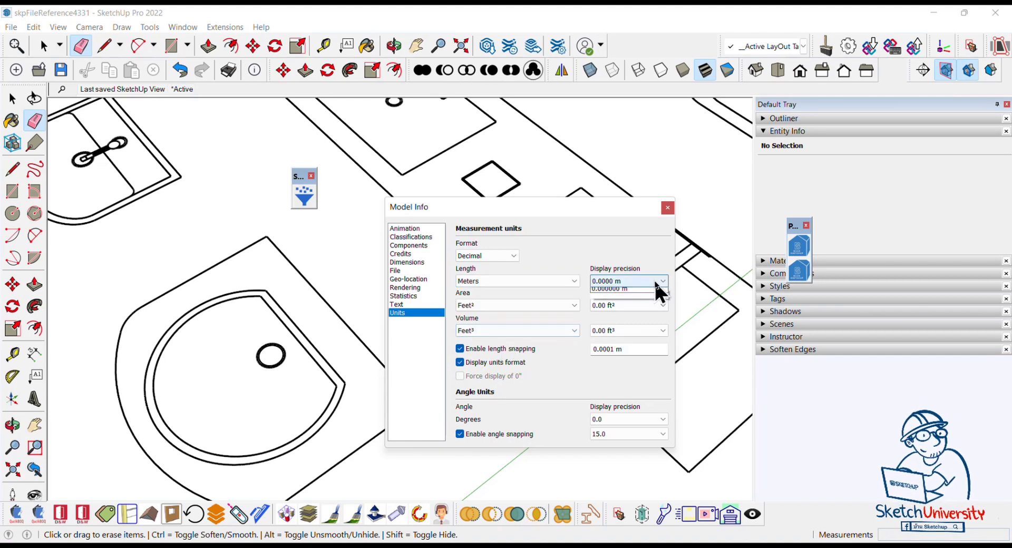
pyautogui.click(642, 306)
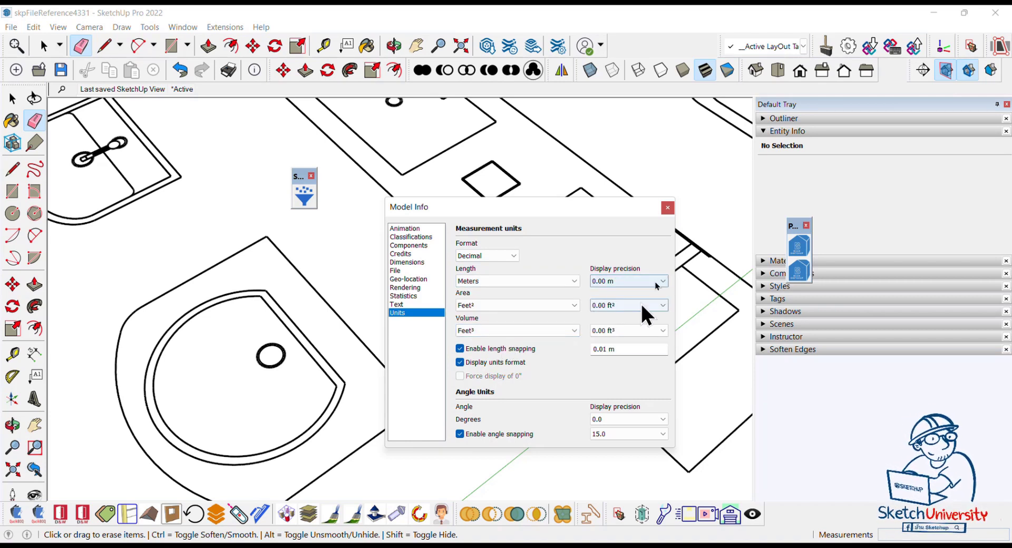
pyautogui.click(667, 207)
pyautogui.scroll(-3, 548, 322)
pyautogui.scroll(2, 111, 316)
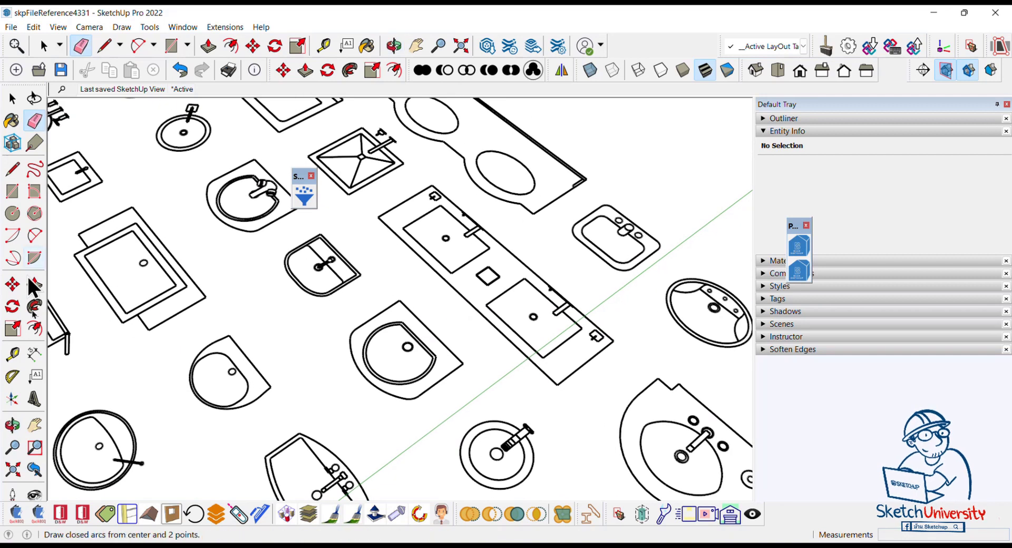
# Step: Dimension the sink edge, which reads 15.24 m, then erase that dimension
pyautogui.click(34, 354)
pyautogui.scroll(2, 411, 327)
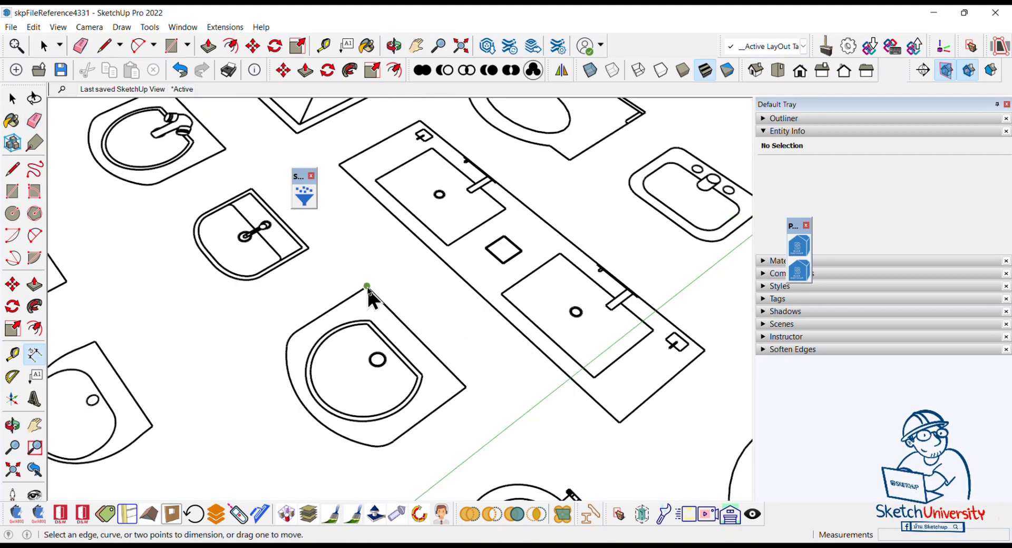
pyautogui.click(367, 286)
pyautogui.click(465, 386)
pyautogui.click(474, 383)
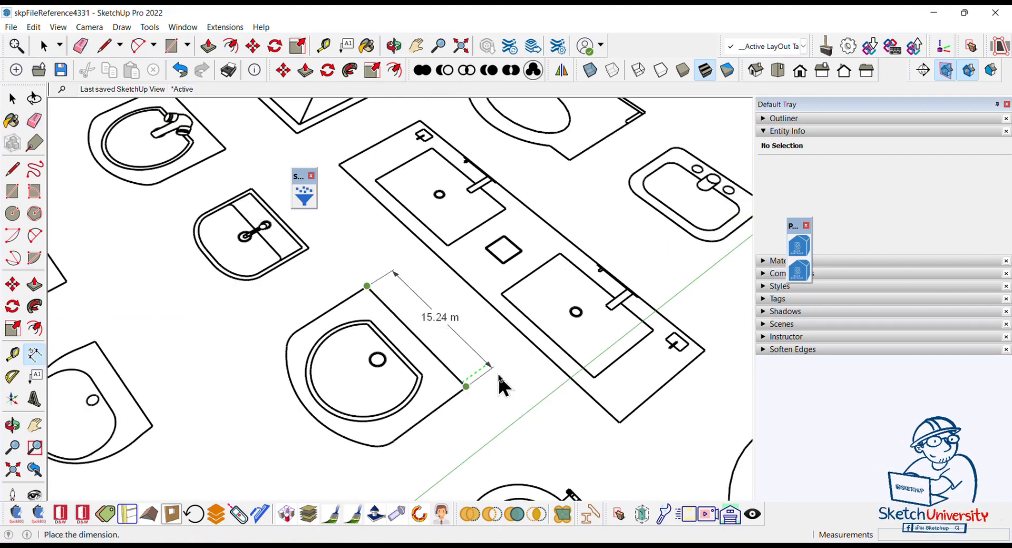
pyautogui.scroll(-3, 564, 217)
pyautogui.moveTo(316, 305); pyautogui.dragTo(556, 338, button='middle')
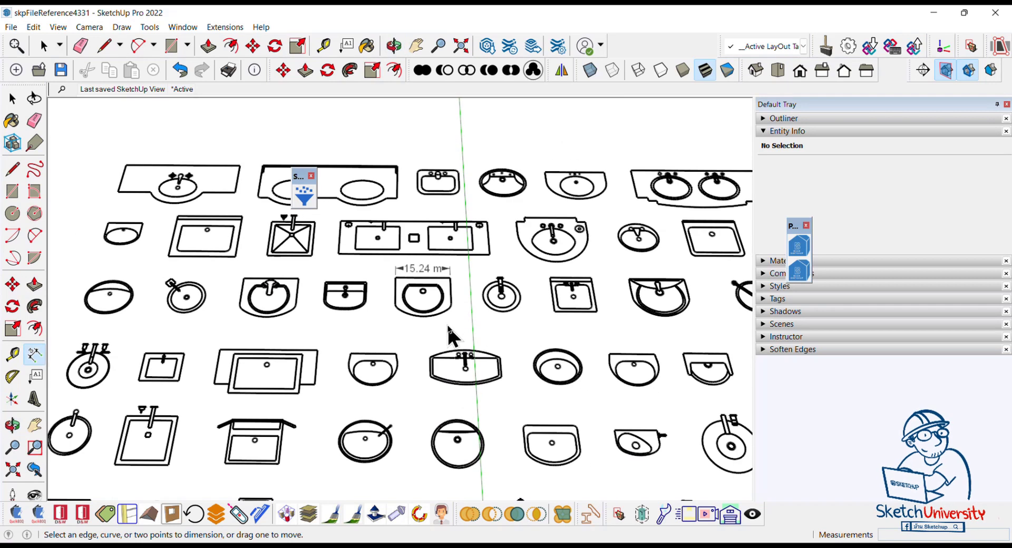
pyautogui.scroll(3, 437, 306)
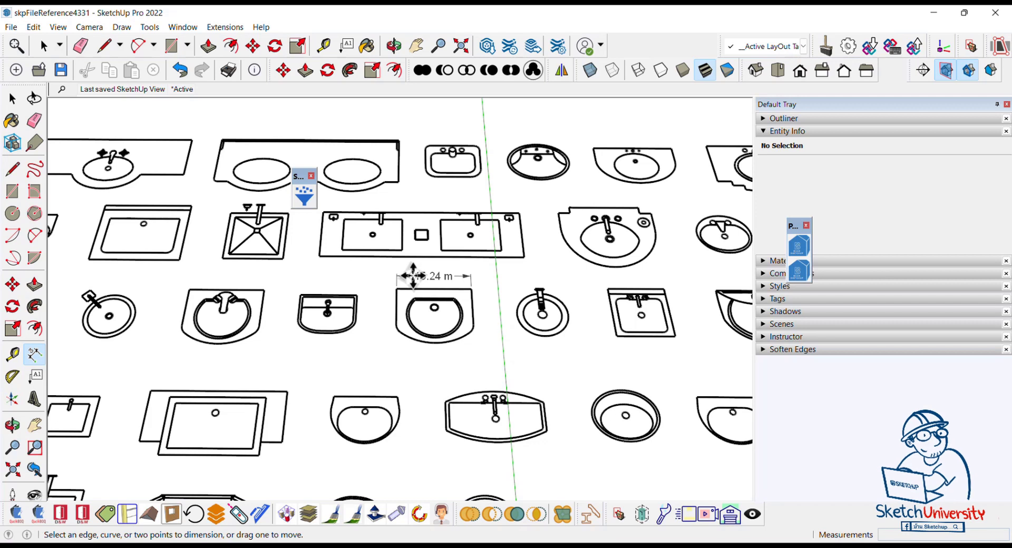
pyautogui.scroll(2, 421, 274)
pyautogui.press('e')
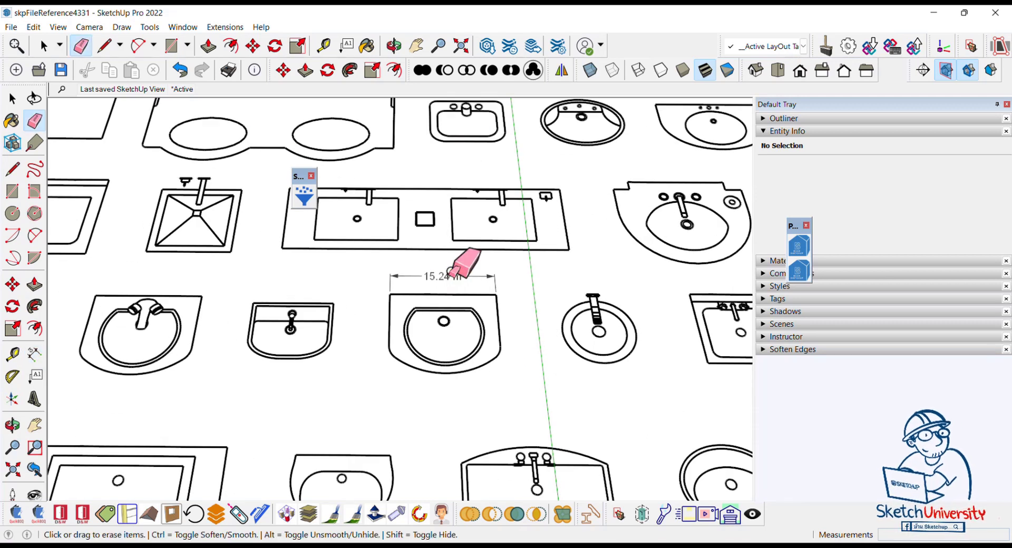
pyautogui.click(452, 274)
pyautogui.scroll(2, 452, 277)
pyautogui.scroll(2, 452, 277)
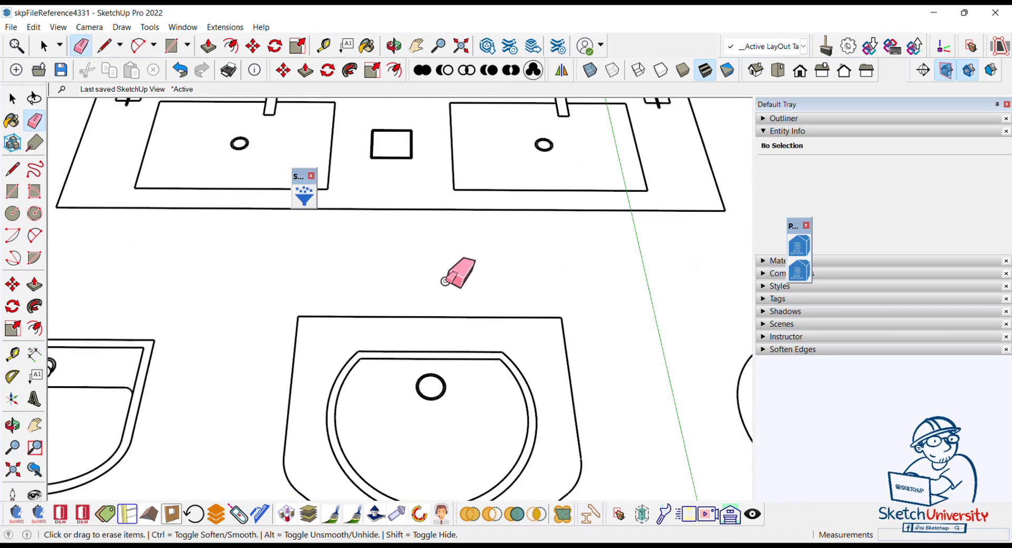
# Step: Rescale the whole model with Tape Measure so the sink's top edge is 0.5 m, then zoom extents
pyautogui.press('t')
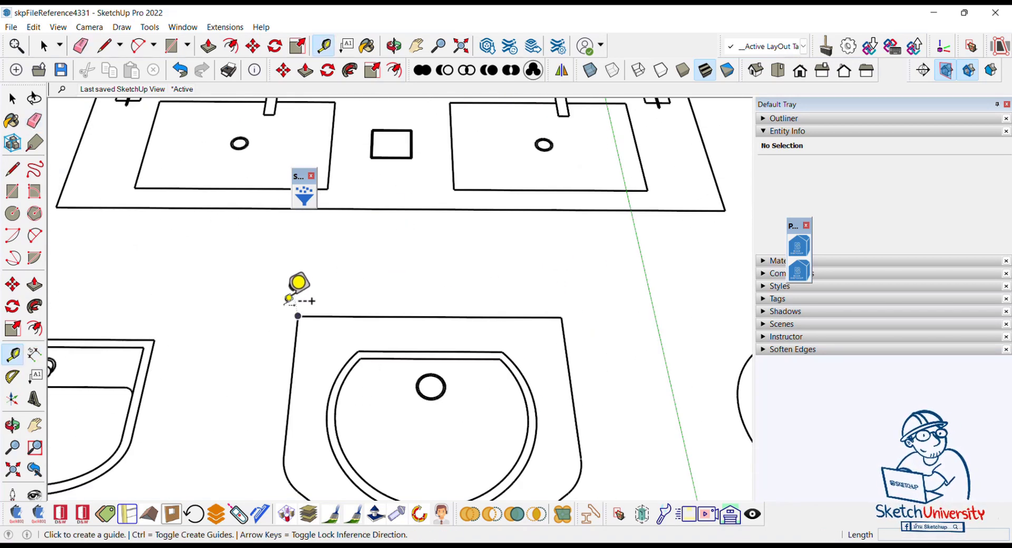
pyautogui.click(298, 316)
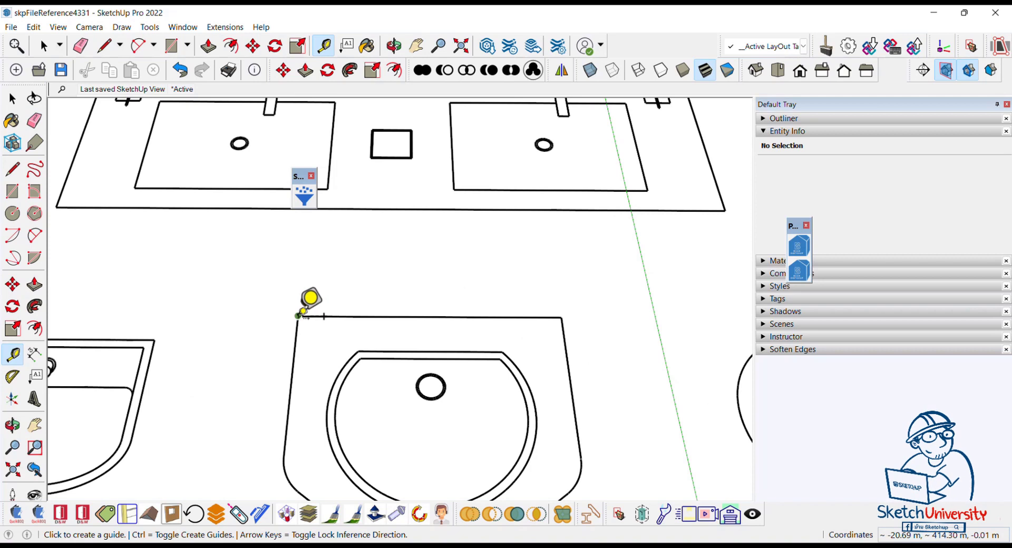
pyautogui.click(561, 316)
pyautogui.write('0.5m')
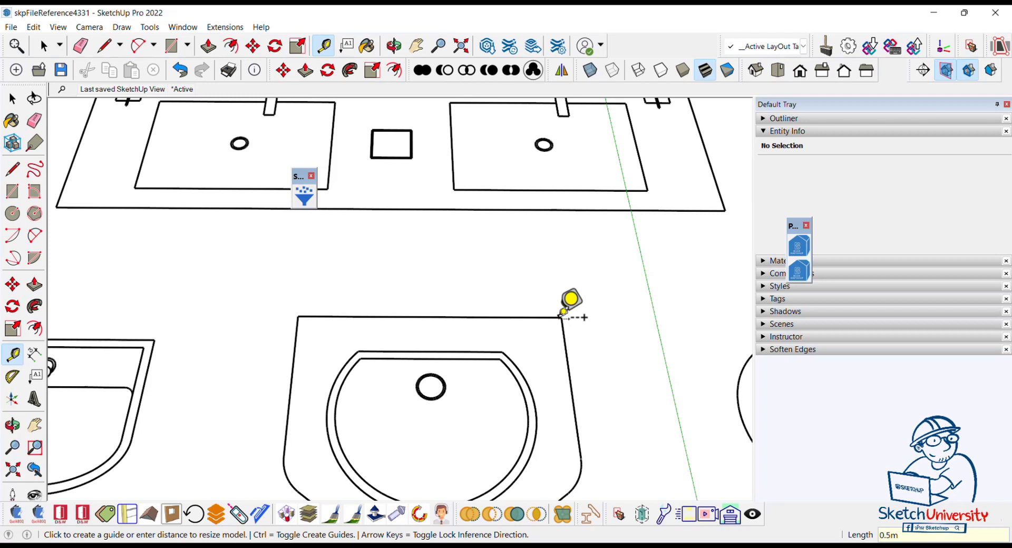
pyautogui.press('Return')
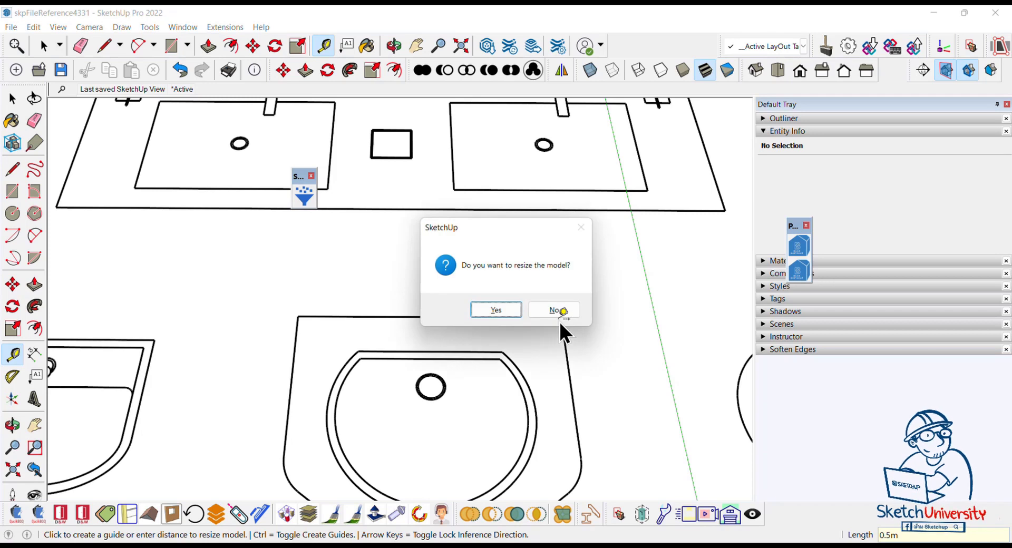
pyautogui.press('Return')
pyautogui.press('space')
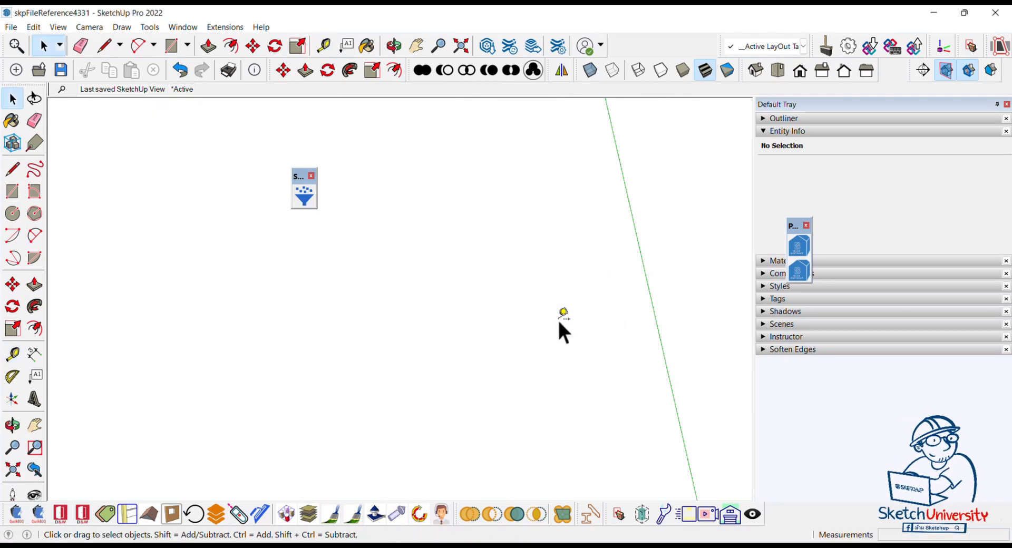
pyautogui.click(13, 471)
pyautogui.scroll(2, 363, 284)
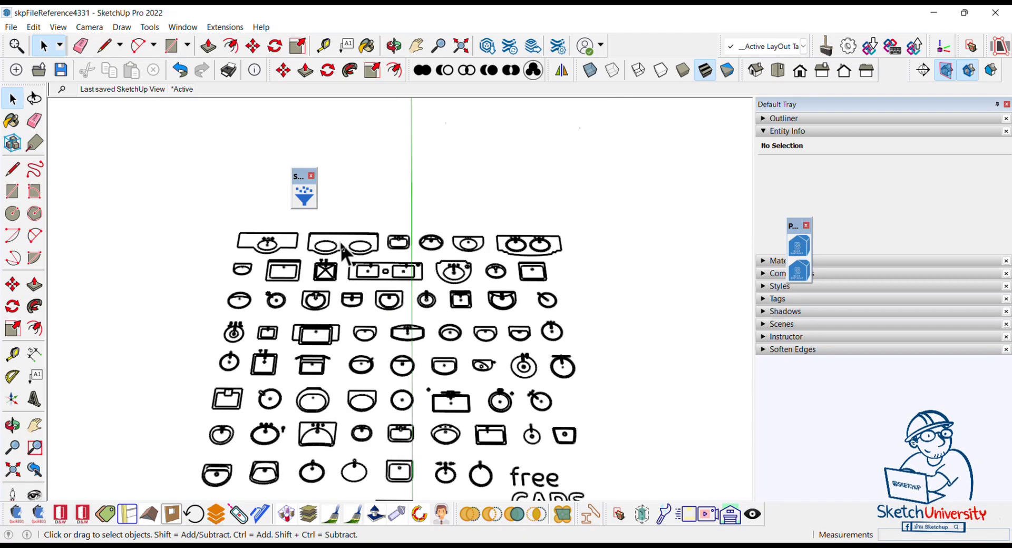
pyautogui.scroll(2, 357, 392)
pyautogui.scroll(2, 366, 340)
pyautogui.scroll(1, 359, 305)
# Step: Dimension two sinks' top edges, reading 0.38 m and 0.50 m
pyautogui.scroll(-1, 360, 305)
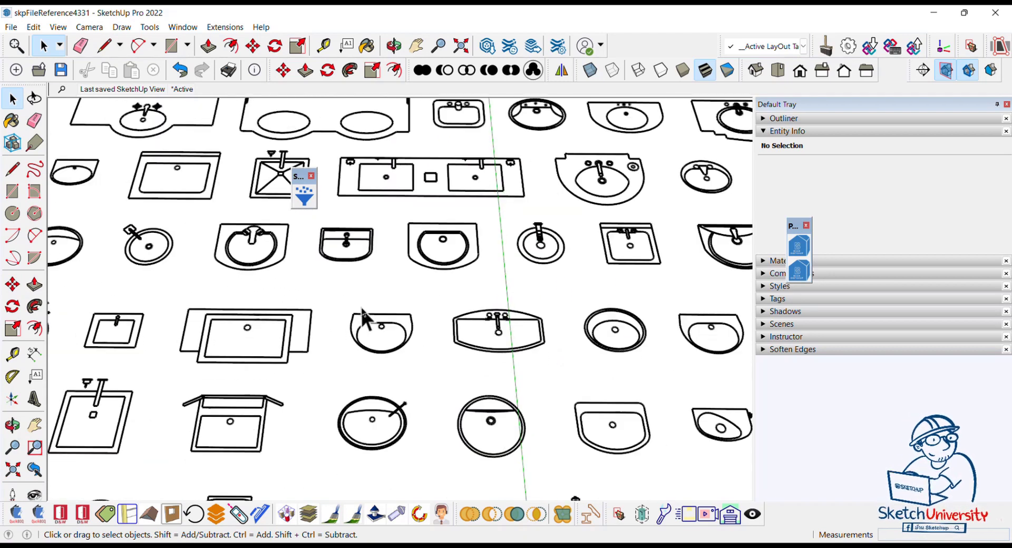
pyautogui.click(35, 354)
pyautogui.scroll(1, 409, 372)
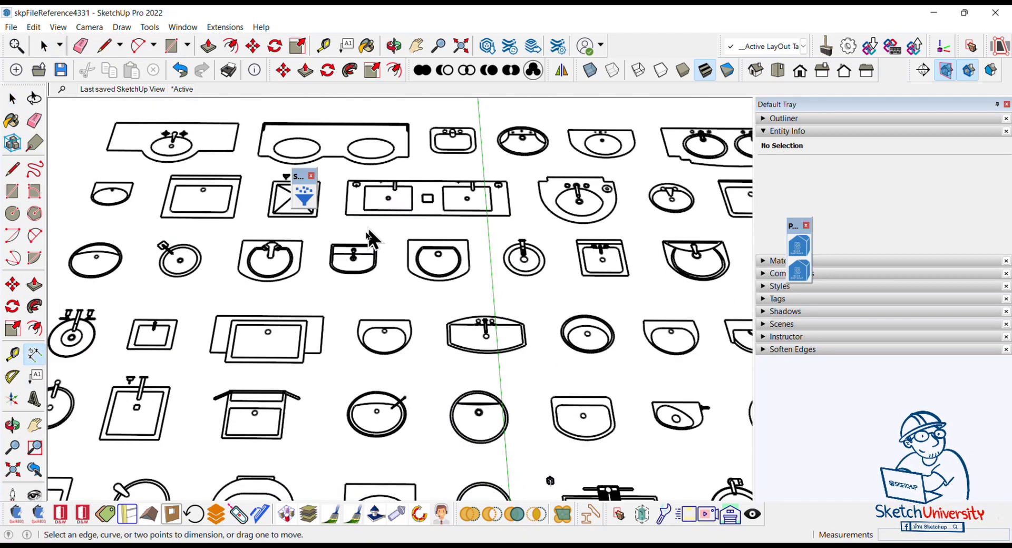
pyautogui.scroll(2, 337, 229)
pyautogui.scroll(3, 320, 235)
pyautogui.click(279, 313)
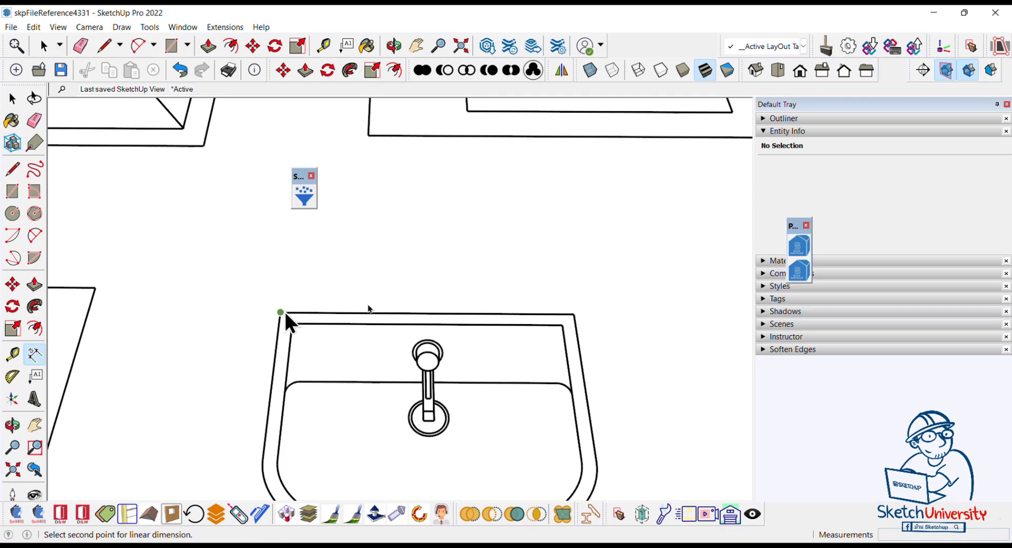
pyautogui.click(575, 314)
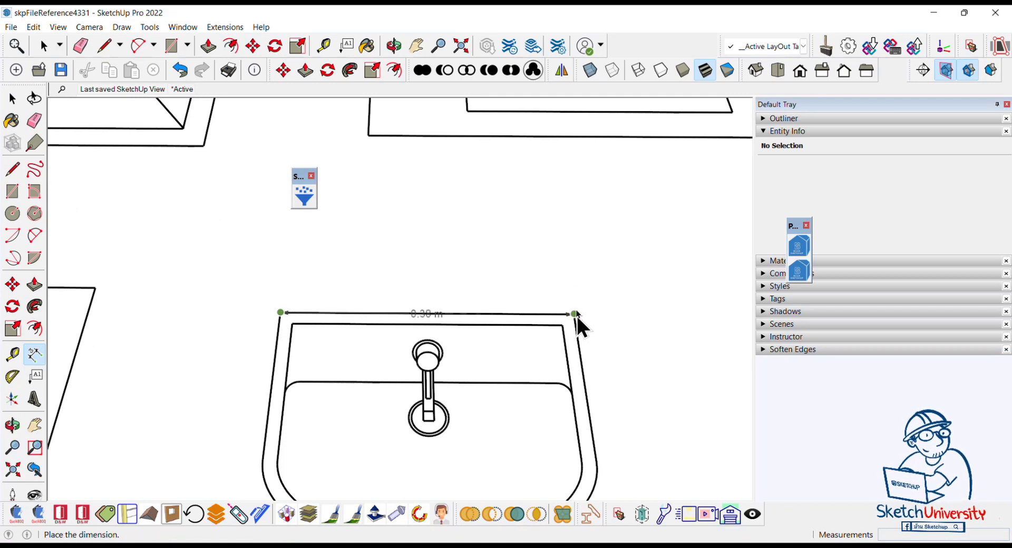
pyautogui.click(571, 283)
pyautogui.scroll(-4, 375, 257)
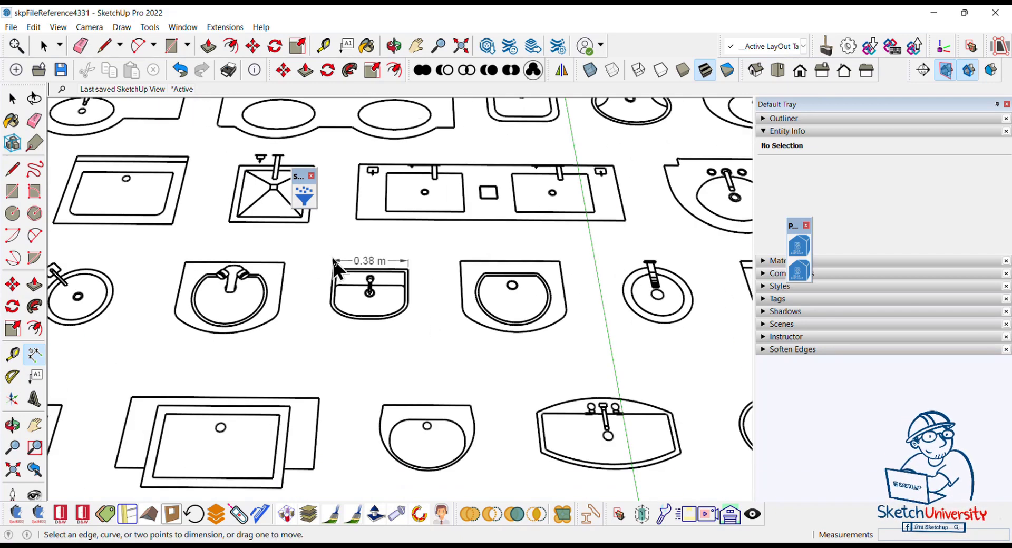
pyautogui.click(460, 261)
pyautogui.click(558, 259)
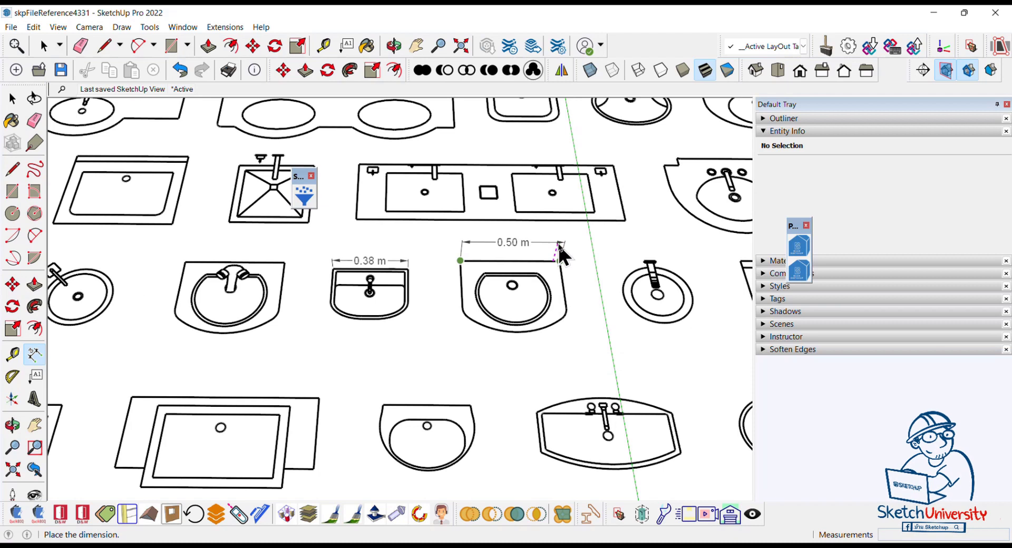
pyautogui.click(558, 247)
# Step: Orbit low to inspect the check dimensions, then erase them
pyautogui.scroll(-2, 463, 333)
pyautogui.moveTo(464, 333)
pyautogui.mouseDown(button='middle')
pyautogui.moveTo(426, 162)
pyautogui.moveTo(435, 104)
pyautogui.moveTo(467, 83)
pyautogui.mouseUp(button='middle')
pyautogui.scroll(2, 420, 247)
pyautogui.scroll(2, 409, 253)
pyautogui.moveTo(409, 253)
pyautogui.mouseDown(button='middle')
pyautogui.moveTo(402, 248)
pyautogui.moveTo(413, 258)
pyautogui.mouseUp(button='middle')
pyautogui.press('e')
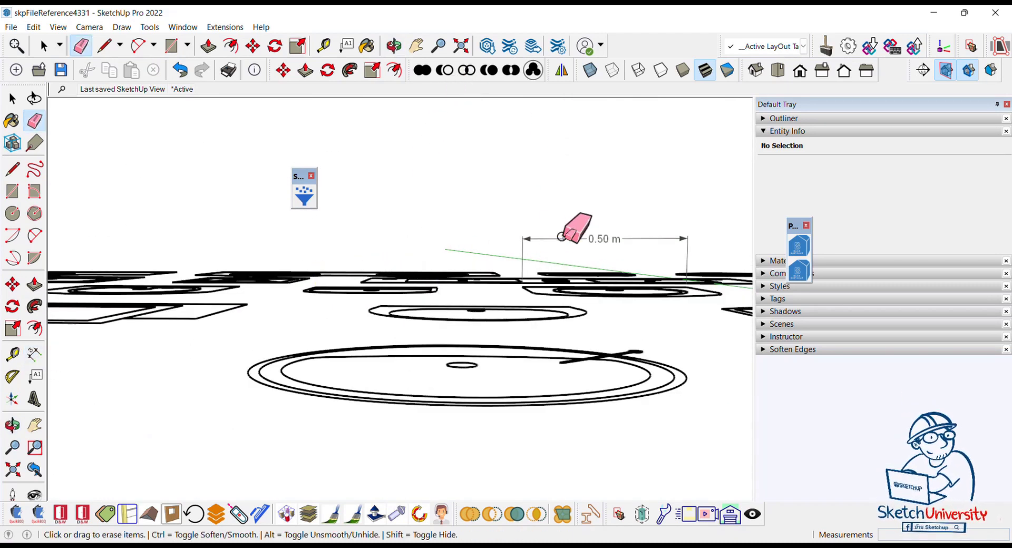
pyautogui.moveTo(562, 236)
pyautogui.mouseDown(button='middle')
pyautogui.moveTo(443, 212)
pyautogui.moveTo(413, 362)
pyautogui.moveTo(350, 293)
pyautogui.moveTo(369, 263)
pyautogui.mouseUp(button='middle')
pyautogui.press('space')
pyautogui.scroll(-2, 395, 287)
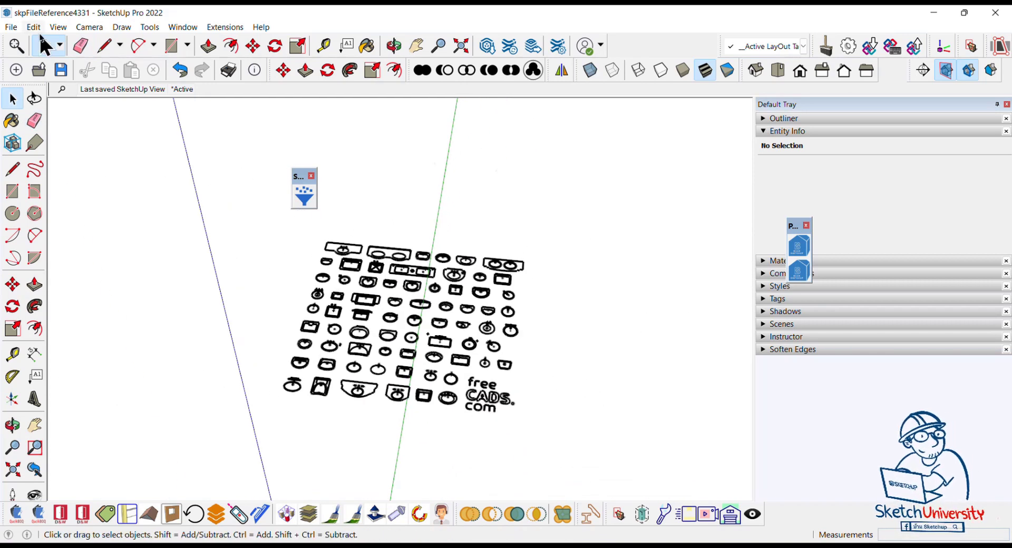
# Step: Save As the resized model on the Desktop under the name blockcad
pyautogui.click(11, 28)
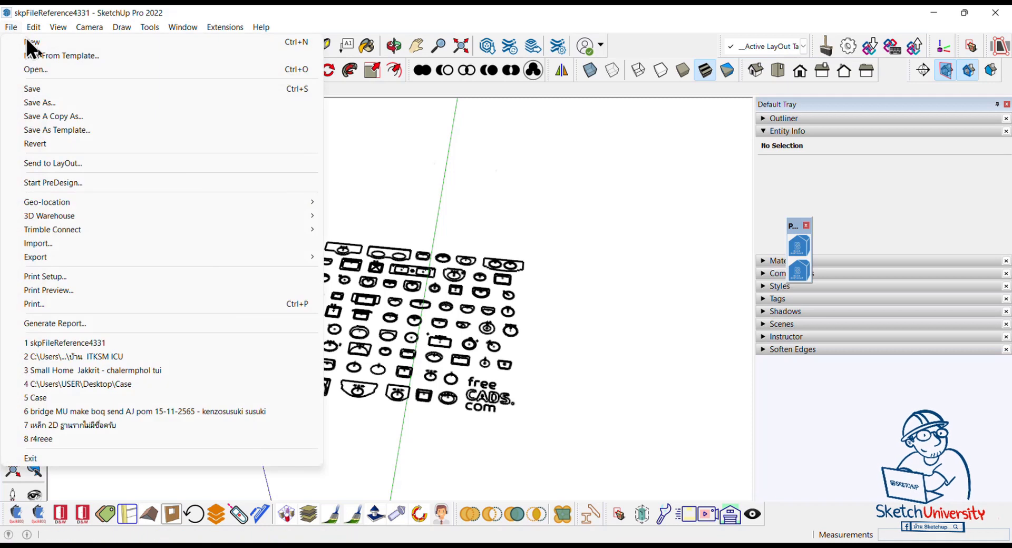
pyautogui.click(56, 104)
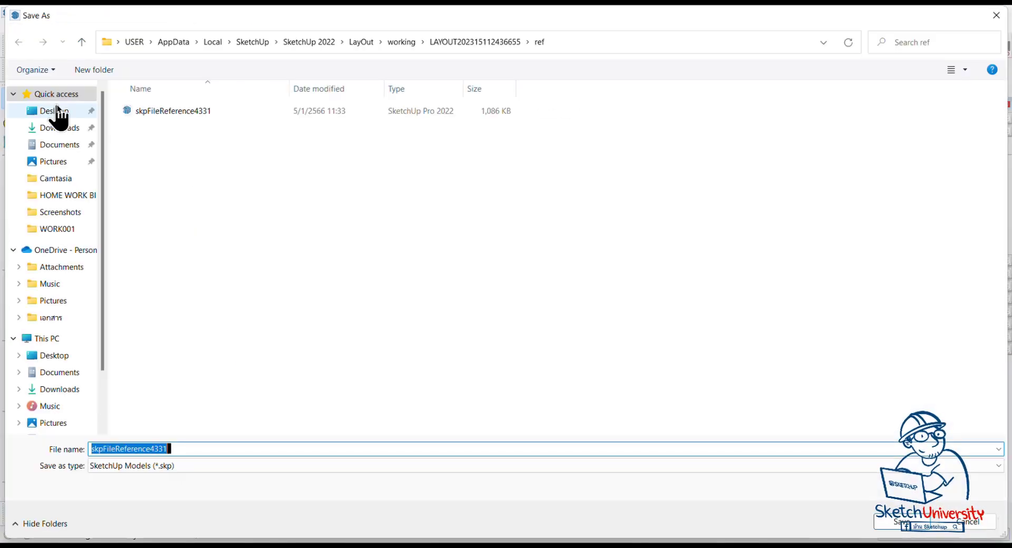
pyautogui.click(57, 355)
pyautogui.click(193, 449)
pyautogui.write('blockcad')
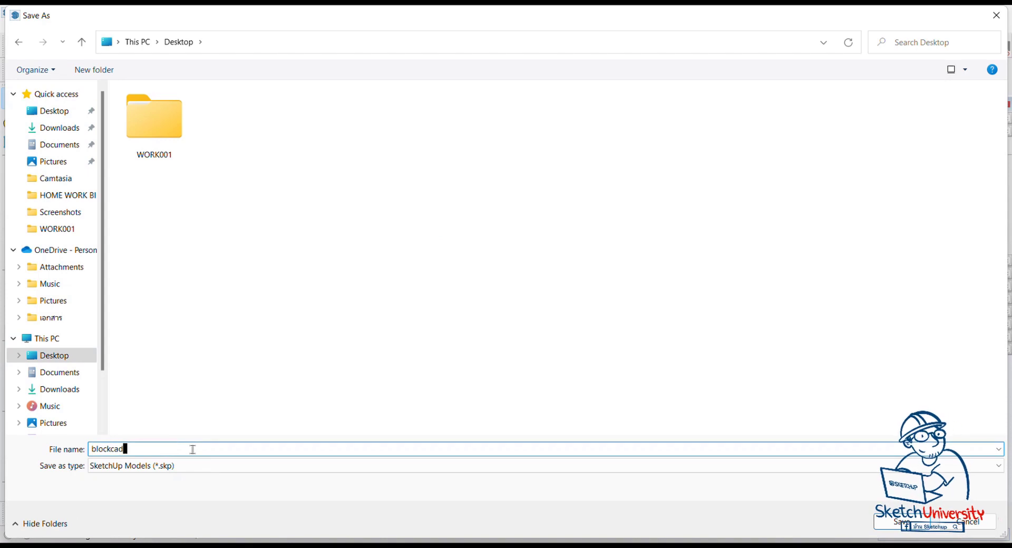
pyautogui.press('Return')
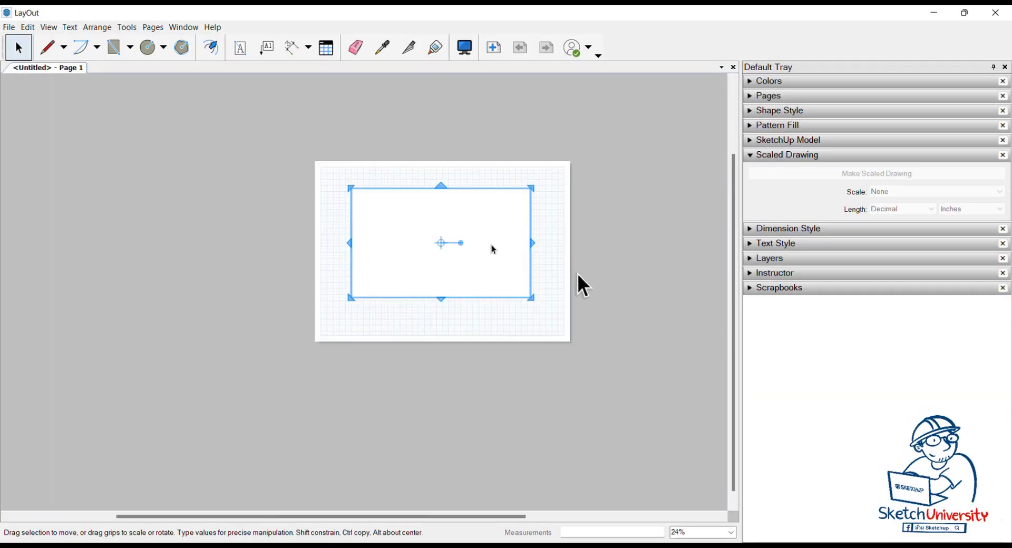
# Step: Delete the old viewport and insert the blockcad model onto the page
pyautogui.scroll(2, 480, 244)
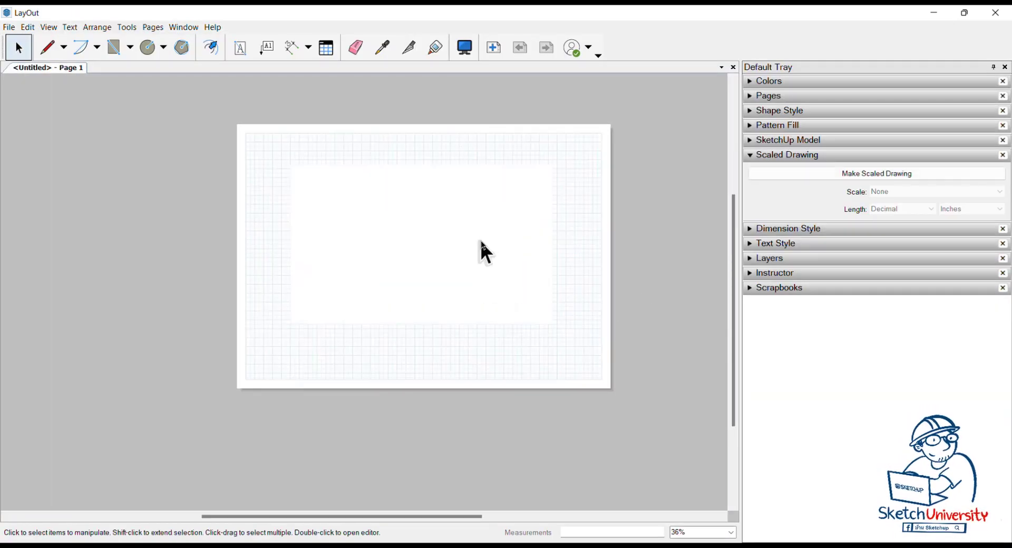
pyautogui.click(484, 251)
pyautogui.press('Delete')
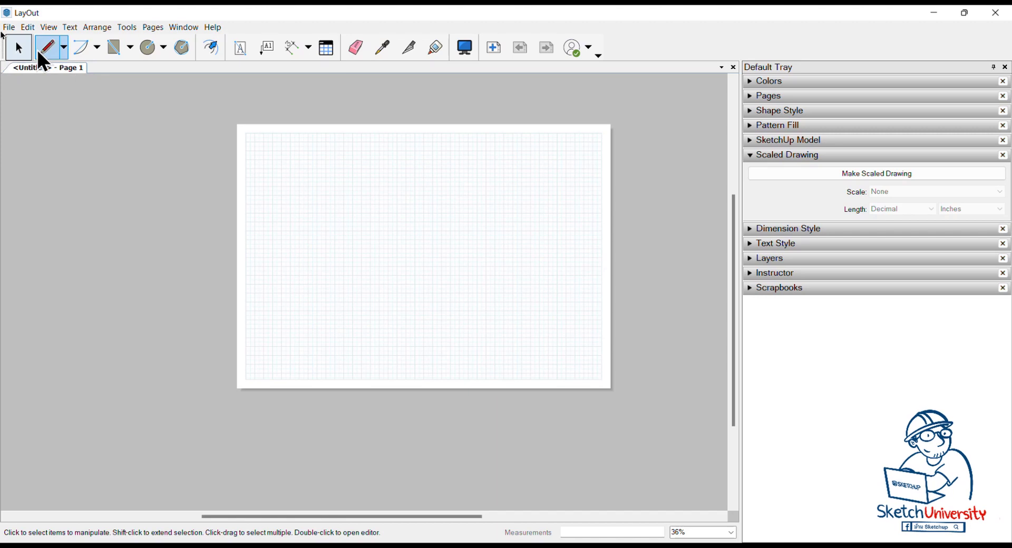
pyautogui.click(7, 29)
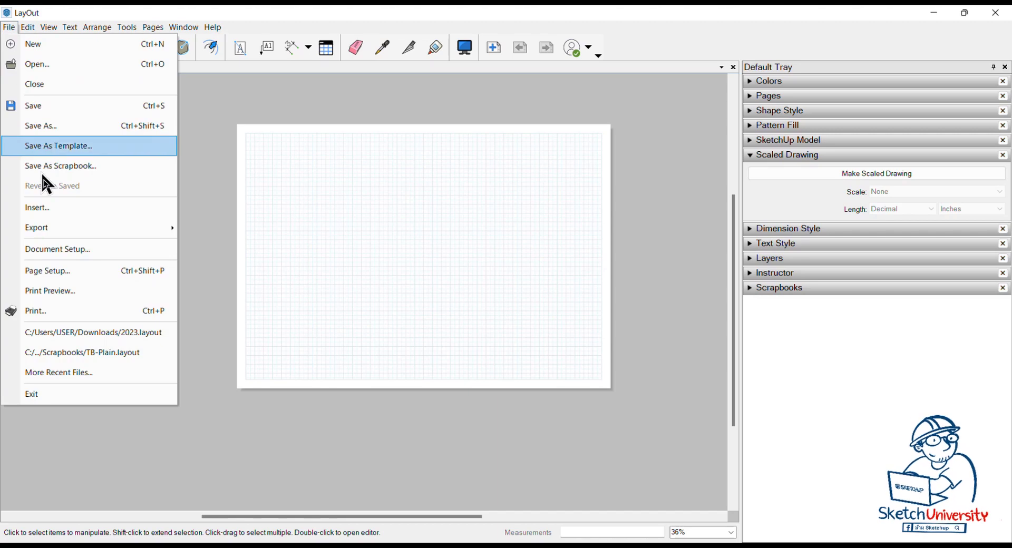
pyautogui.click(52, 207)
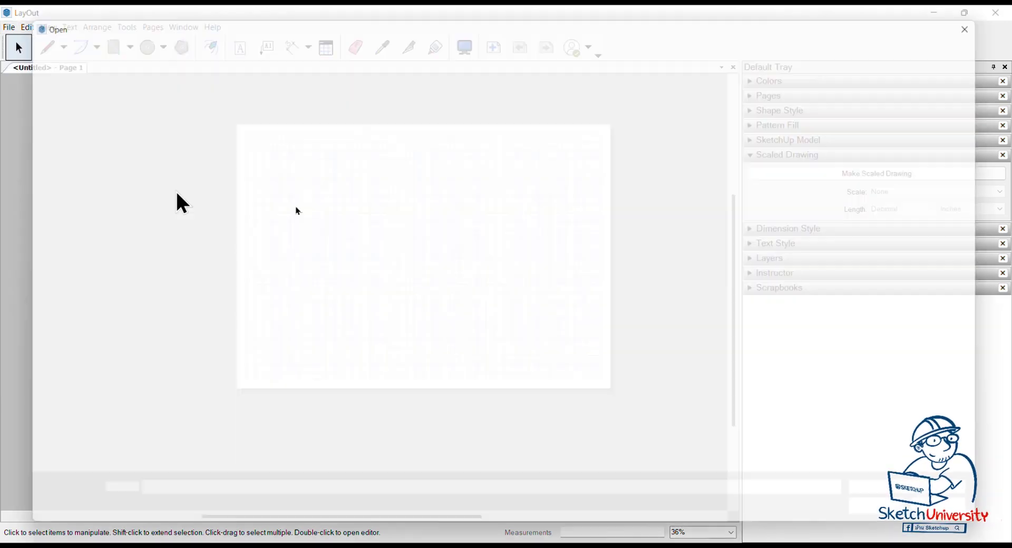
pyautogui.click(350, 128)
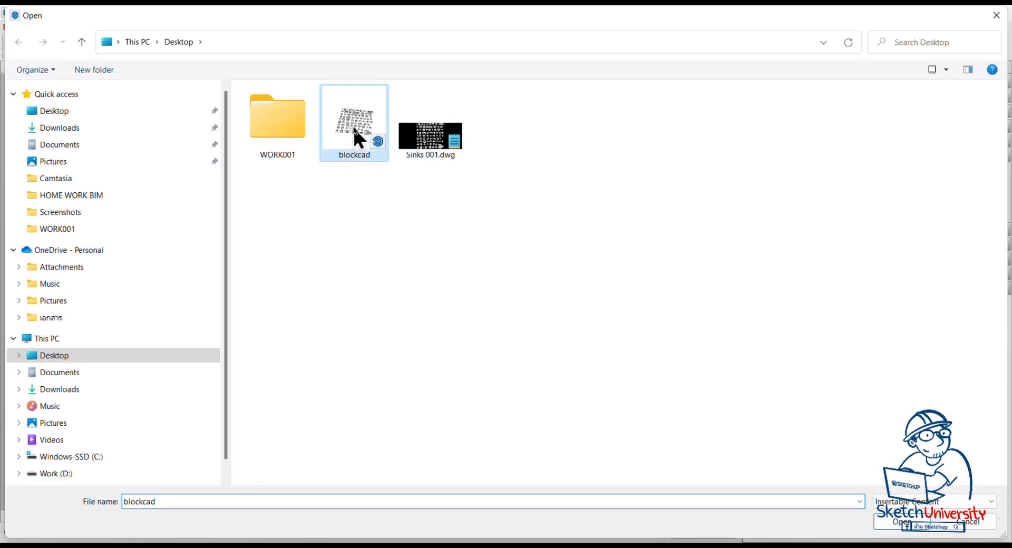
pyautogui.click(904, 524)
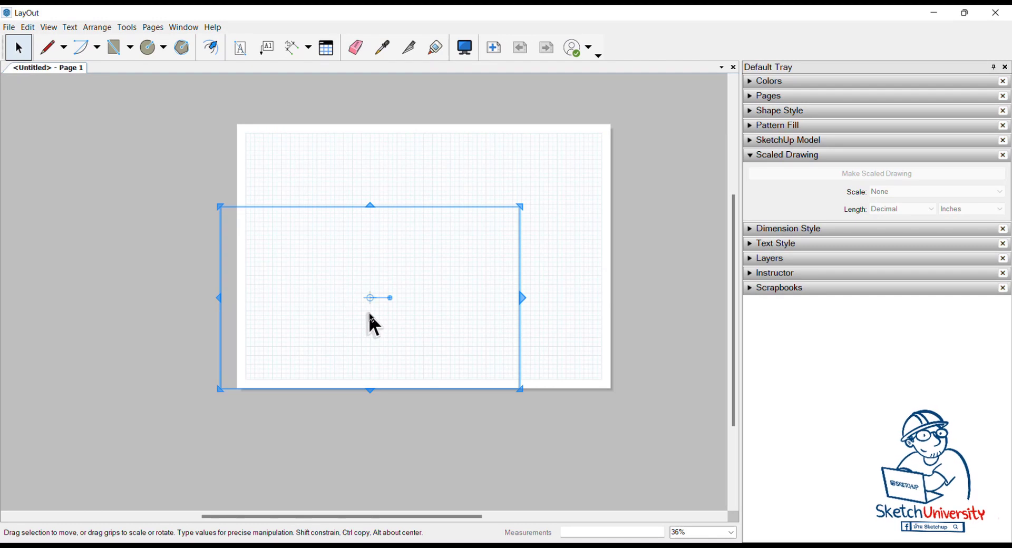
pyautogui.press('Escape')
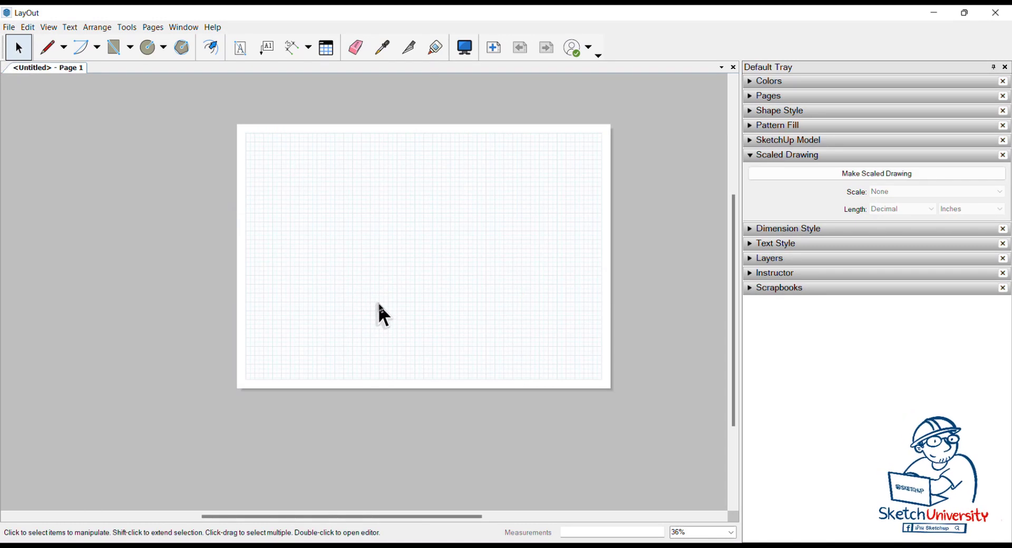
# Step: Select the inserted blockcad viewport and delete it, leaving an empty page
pyautogui.scroll(-2, 397, 301)
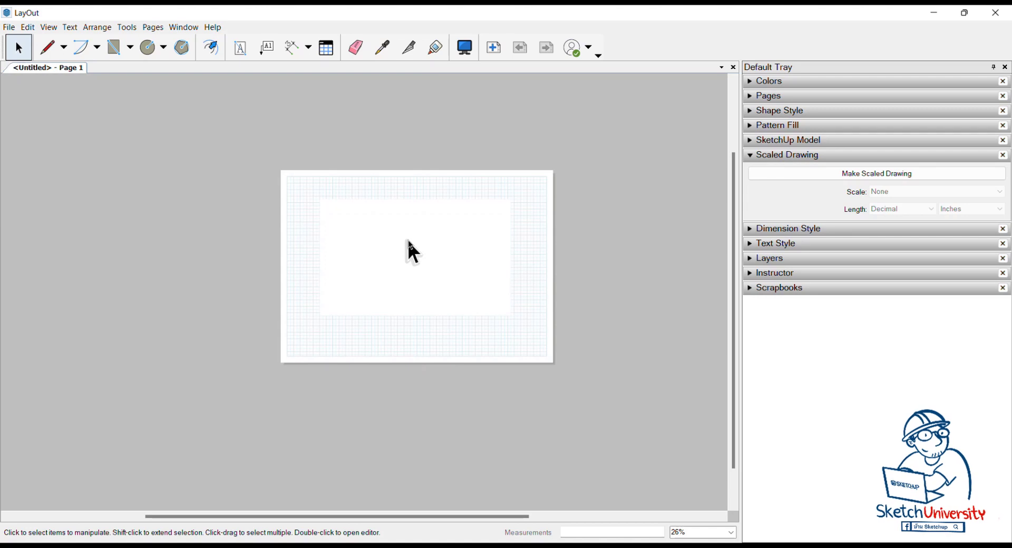
pyautogui.moveTo(407, 241); pyautogui.dragTo(152, 151)
pyautogui.click(185, 151)
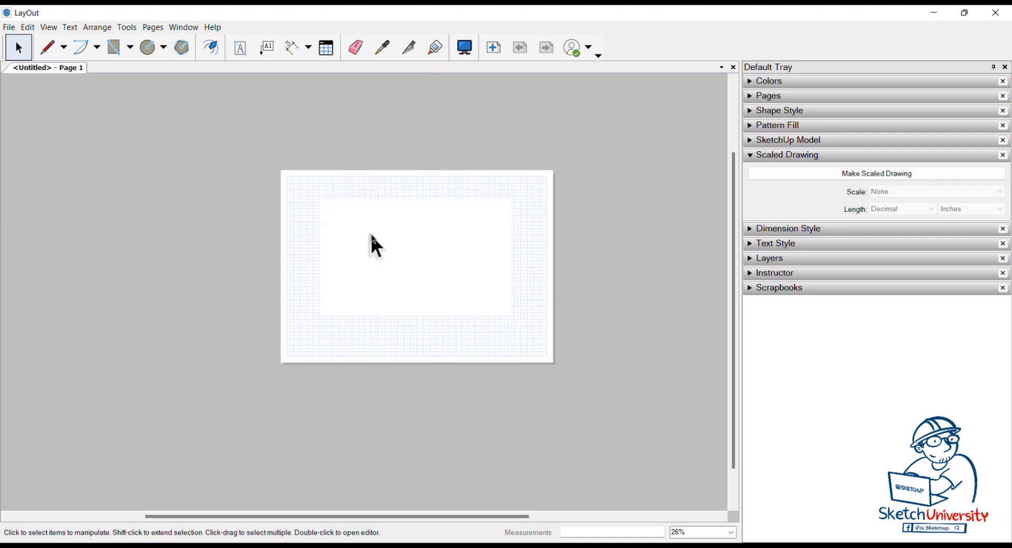
pyautogui.click(373, 244)
pyautogui.press('Delete')
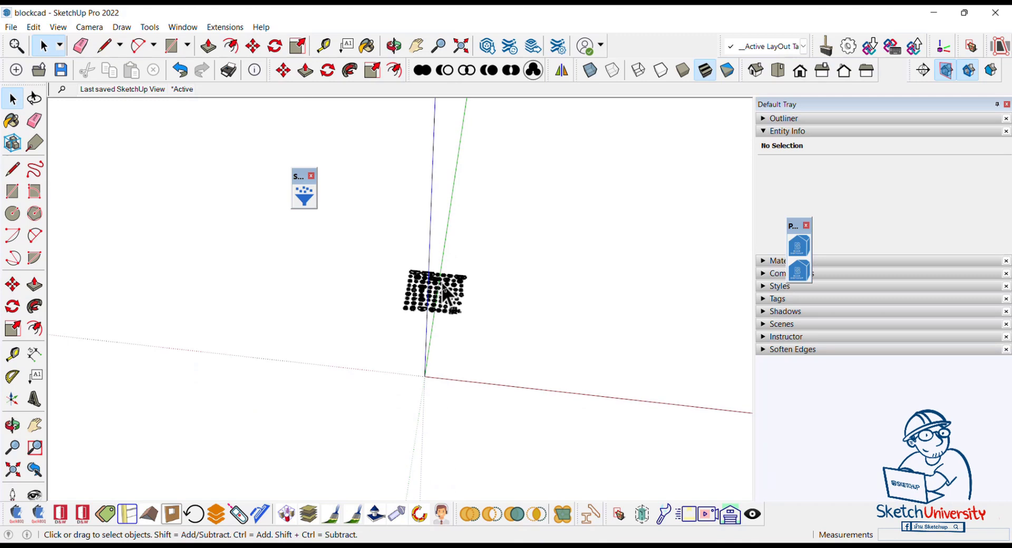
# Step: Zoom to the whole model and select all the imported sink blocks
pyautogui.click(20, 468)
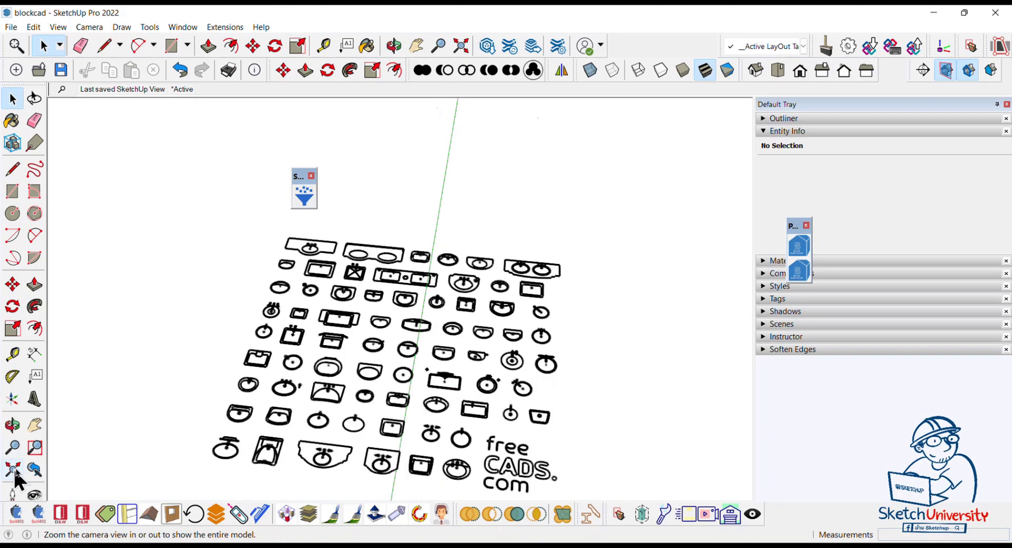
pyautogui.scroll(-5, 329, 301)
pyautogui.scroll(-2, 329, 300)
pyautogui.scroll(-1, 358, 315)
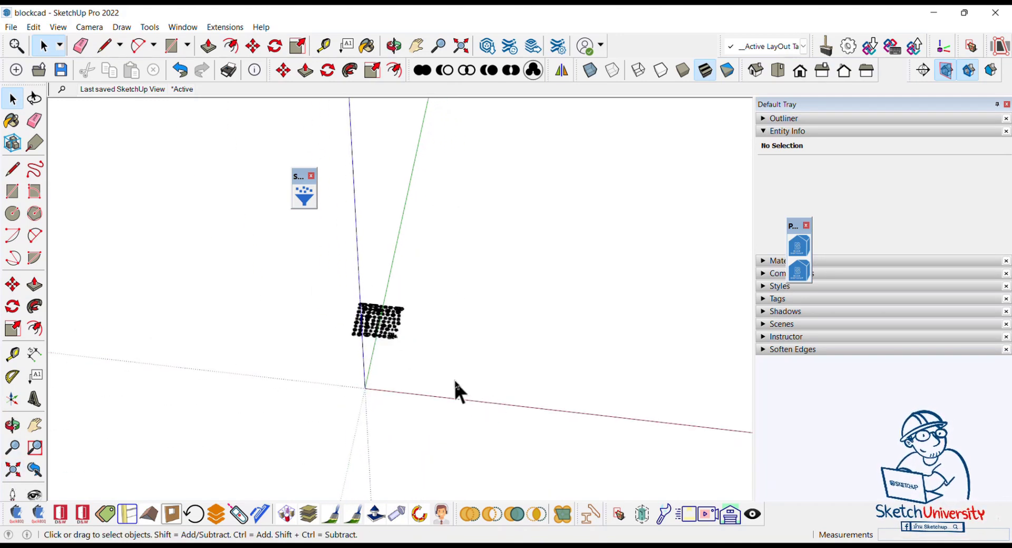
pyautogui.hotkey('ctrl', 'a')
pyautogui.scroll(2, 375, 339)
pyautogui.scroll(3, 378, 322)
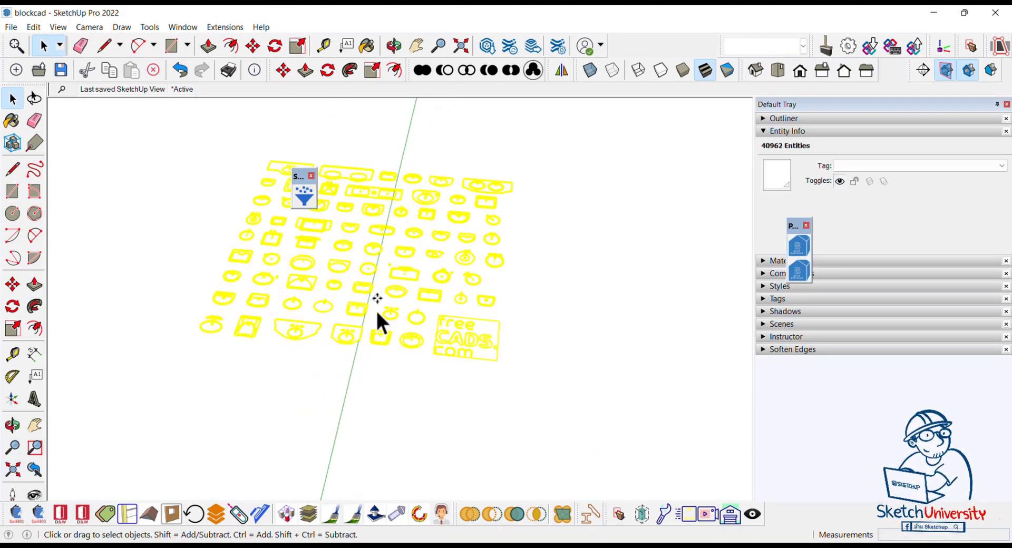
# Step: Move the selected blocks from a base point onto the axes origin
pyautogui.press('m')
pyautogui.click(385, 278)
pyautogui.scroll(-2, 362, 321)
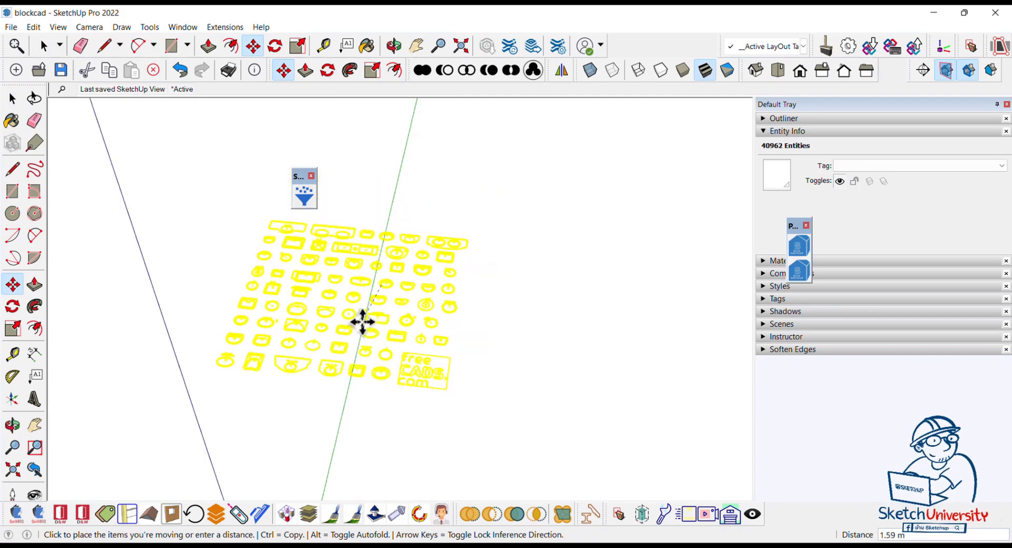
pyautogui.scroll(-2, 363, 322)
pyautogui.scroll(-3, 362, 321)
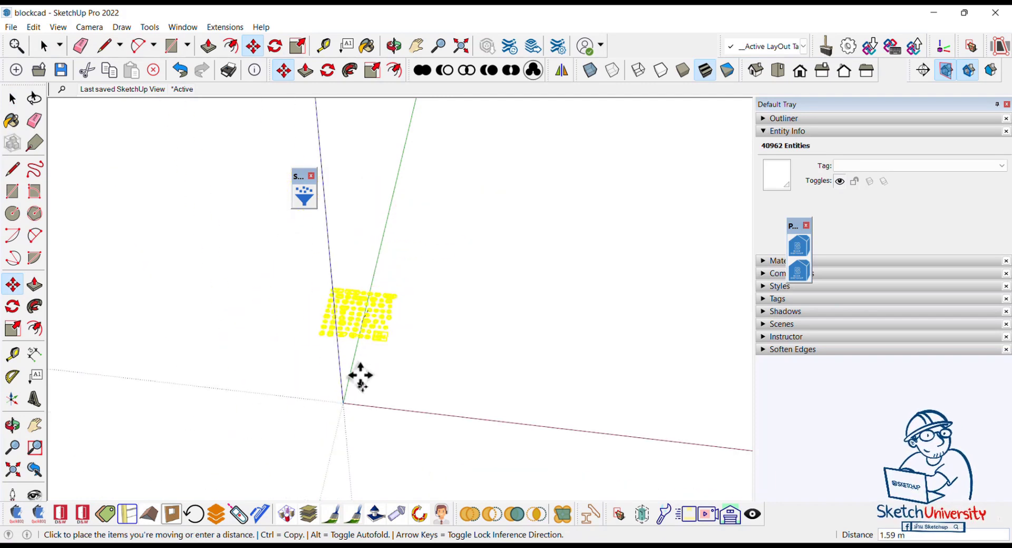
pyautogui.click(348, 403)
pyautogui.press('space')
pyautogui.click(345, 309)
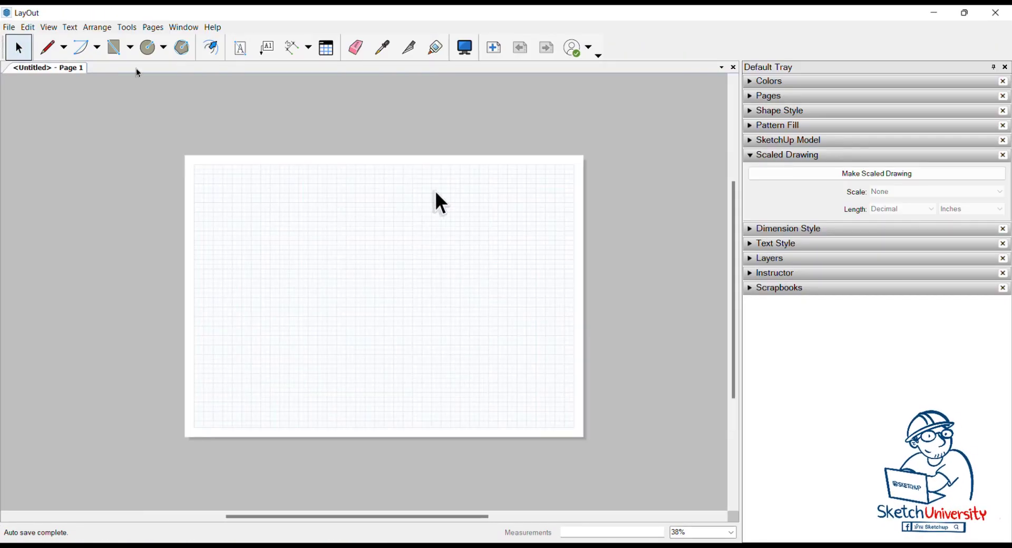
# Step: Insert the blockcad file from the Desktop as a viewport on the page
pyautogui.click(9, 27)
pyautogui.click(80, 207)
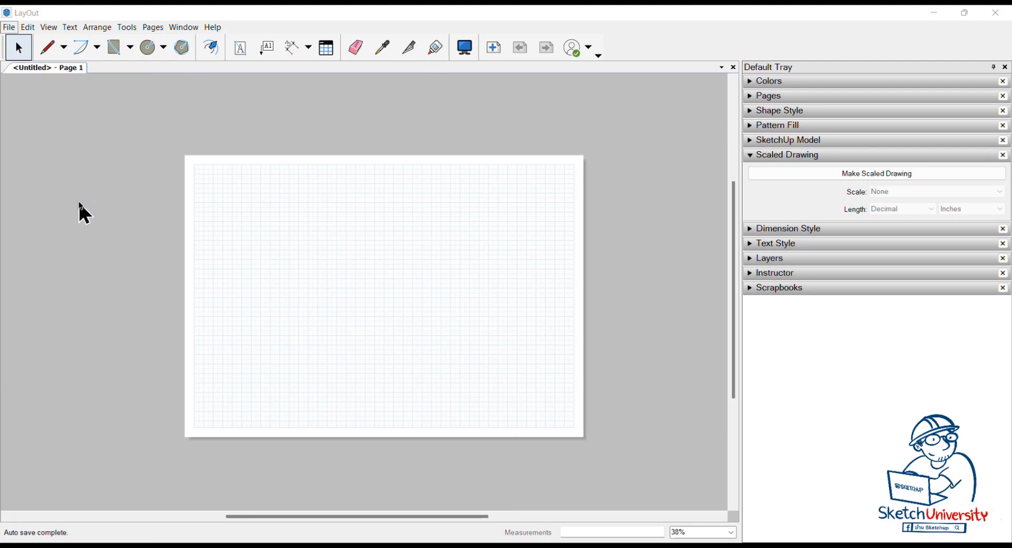
pyautogui.click(338, 132)
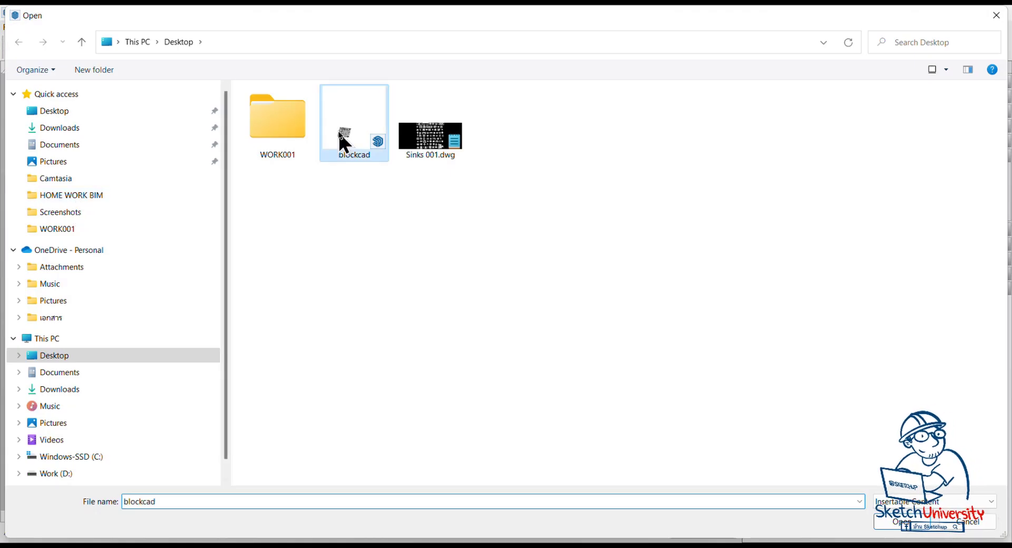
pyautogui.click(897, 522)
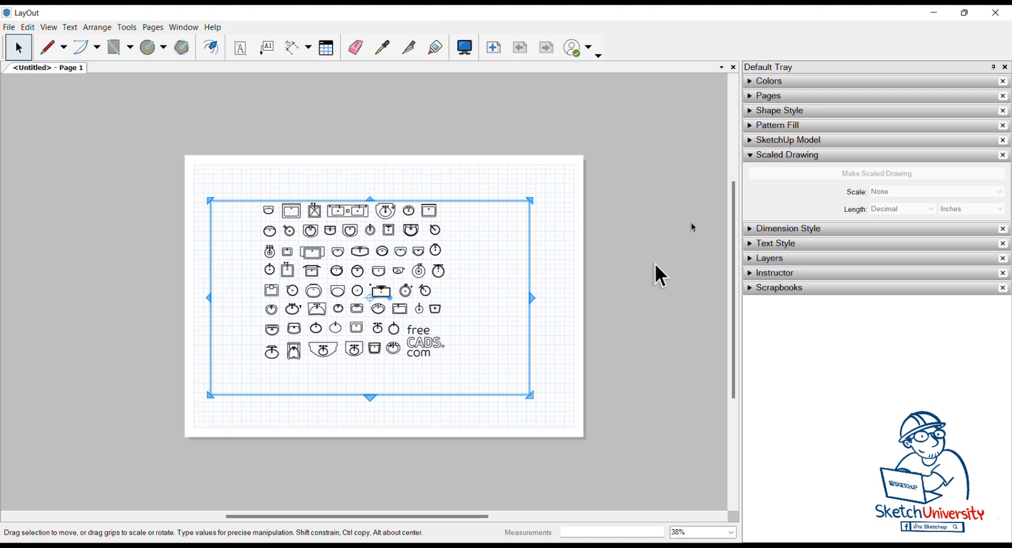
# Step: In the SketchUp Model tray, tick Ortho and set the sinks viewport scale to 1mm:50mm (1:50)
pyautogui.click(360, 283)
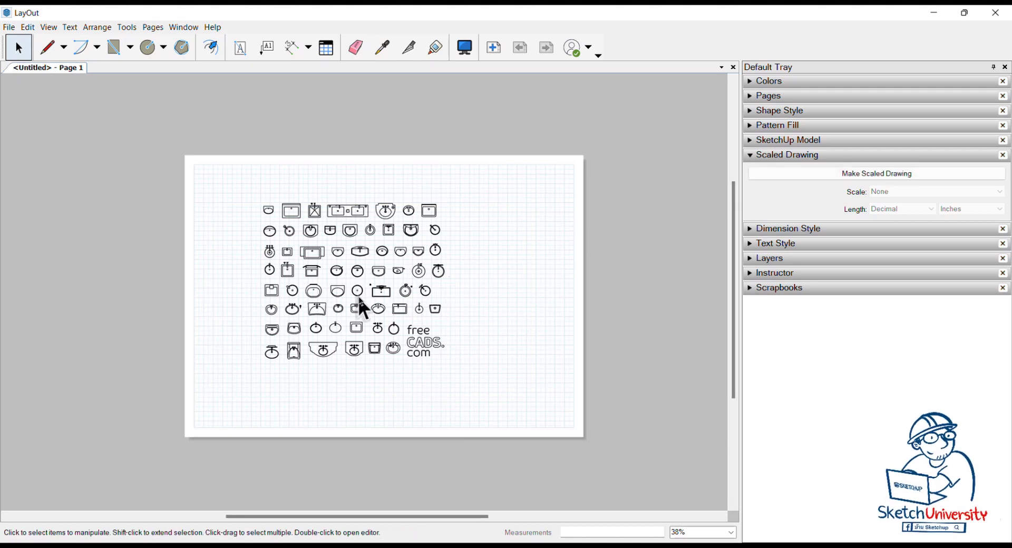
pyautogui.click(358, 295)
pyautogui.click(749, 139)
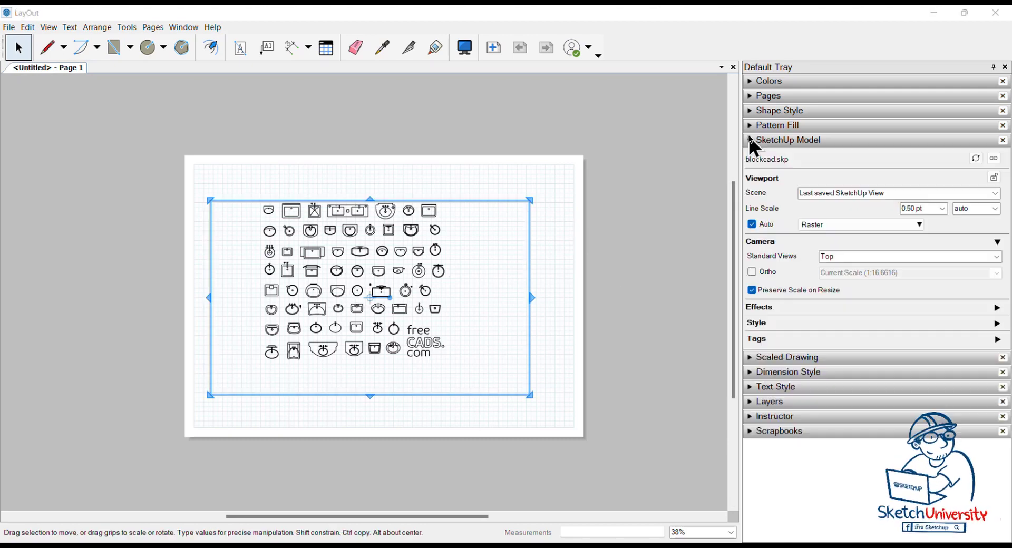
pyautogui.click(758, 141)
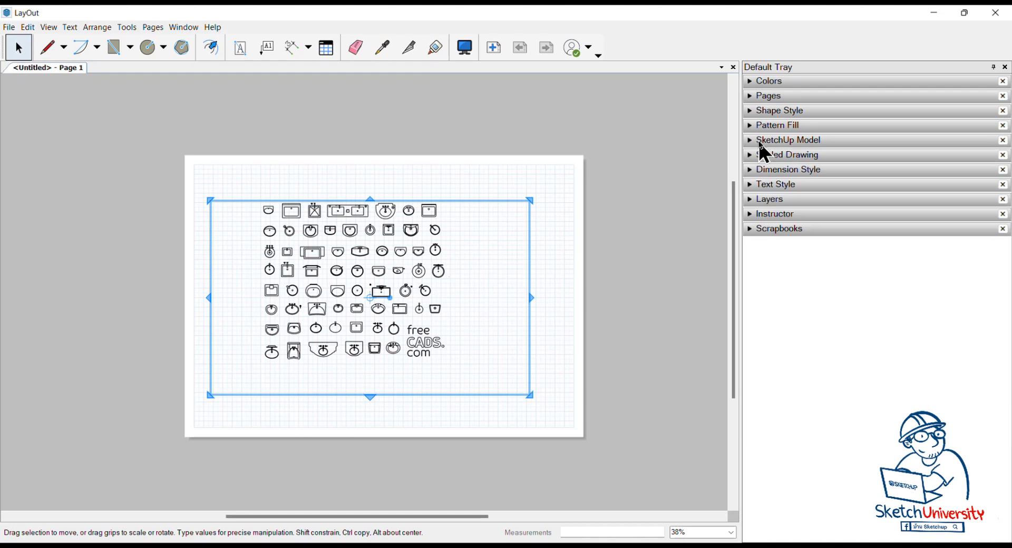
pyautogui.click(758, 141)
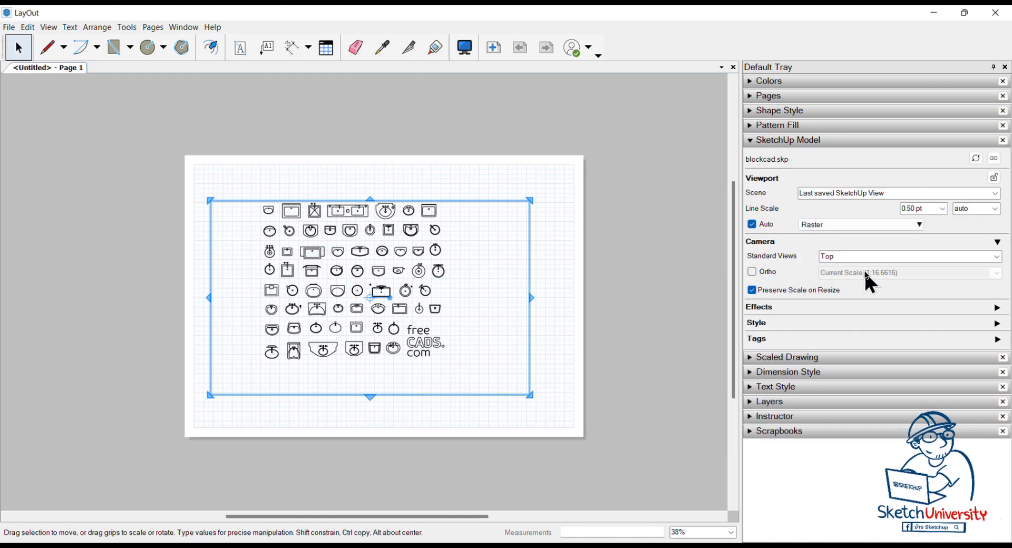
pyautogui.click(751, 270)
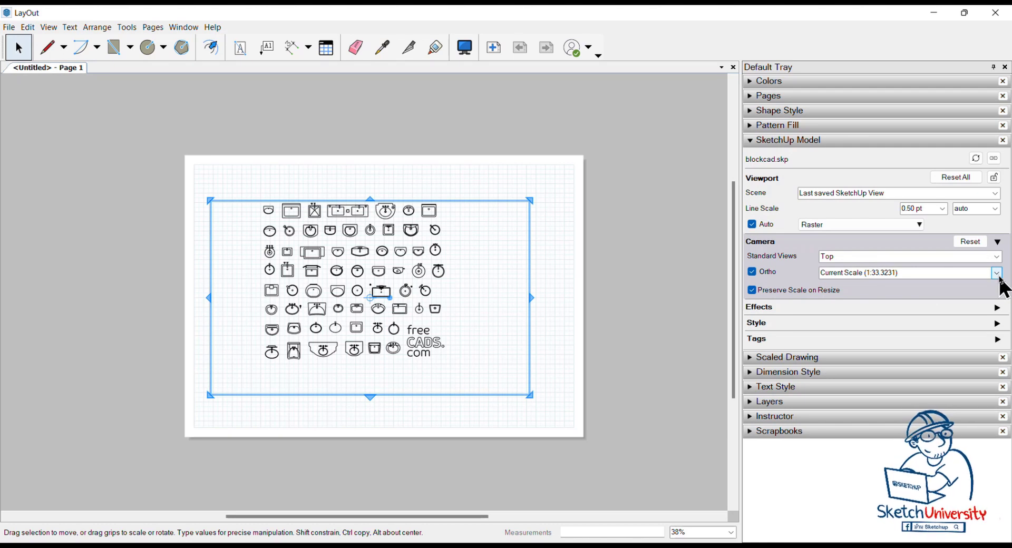
pyautogui.click(995, 273)
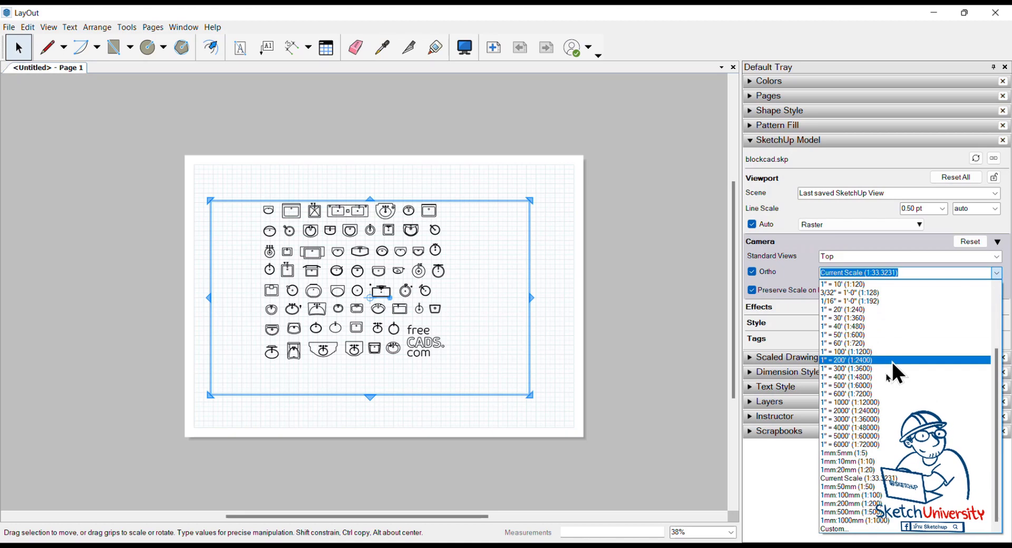
pyautogui.click(858, 487)
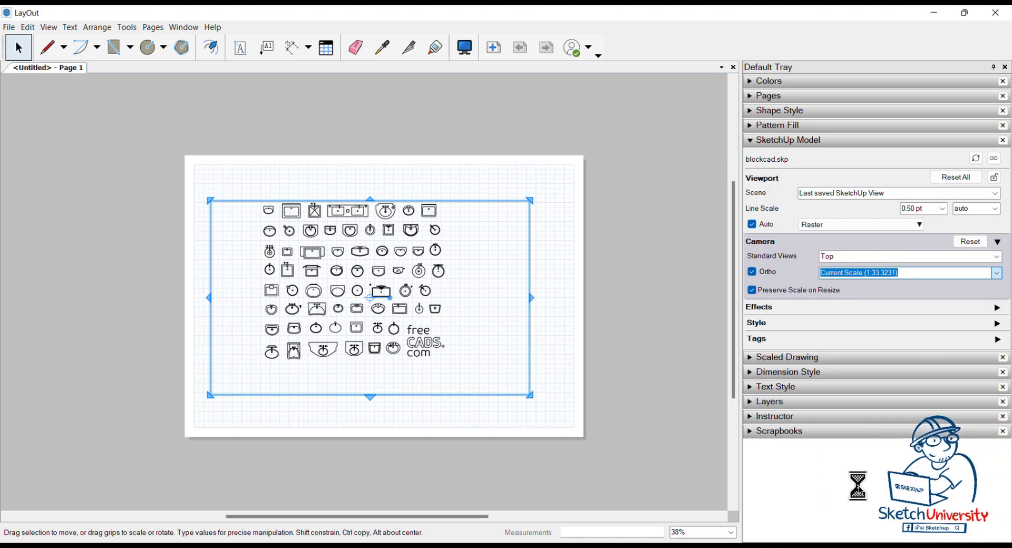
pyautogui.click(555, 436)
pyautogui.scroll(3, 317, 305)
pyautogui.scroll(2, 364, 263)
# Step: Render the sinks viewport as Vector and set its line scale to 0.10 pt
pyautogui.click(389, 238)
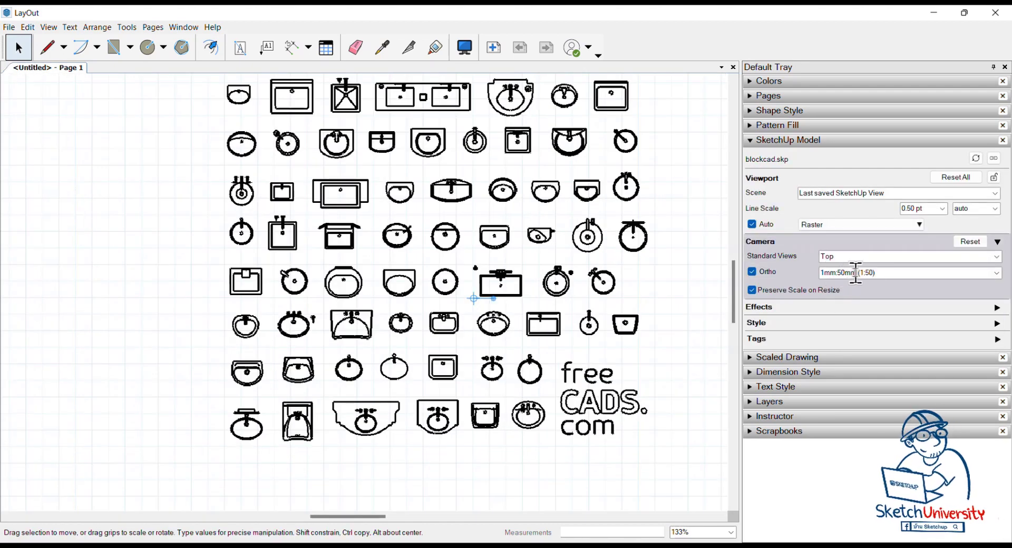
pyautogui.scroll(-2, 397, 314)
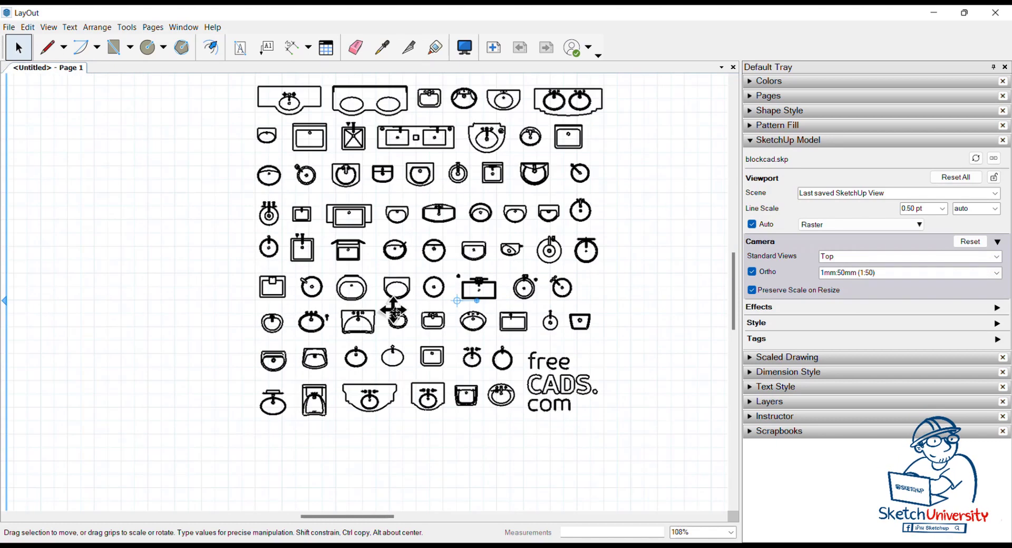
pyautogui.scroll(-2, 396, 314)
pyautogui.scroll(-1, 396, 314)
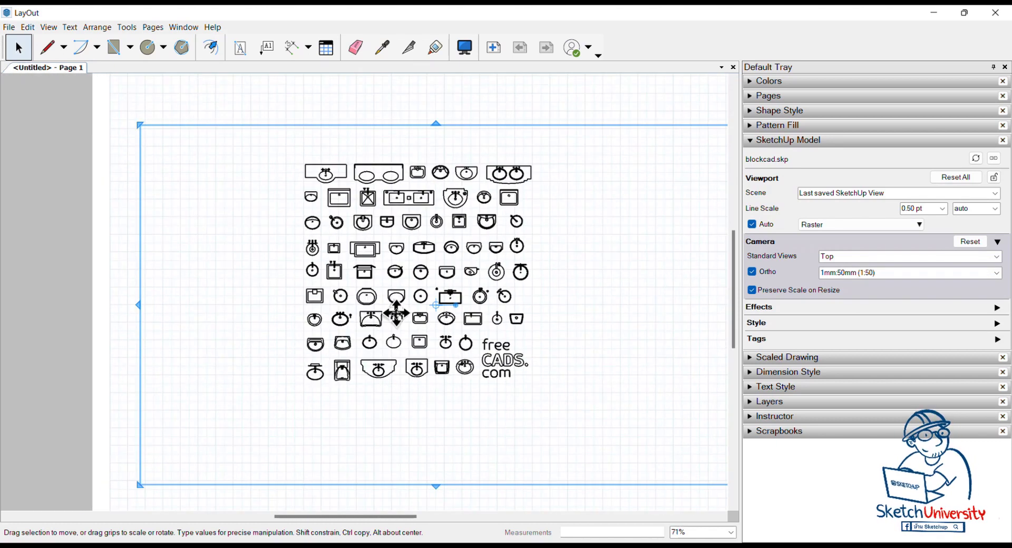
pyautogui.click(901, 226)
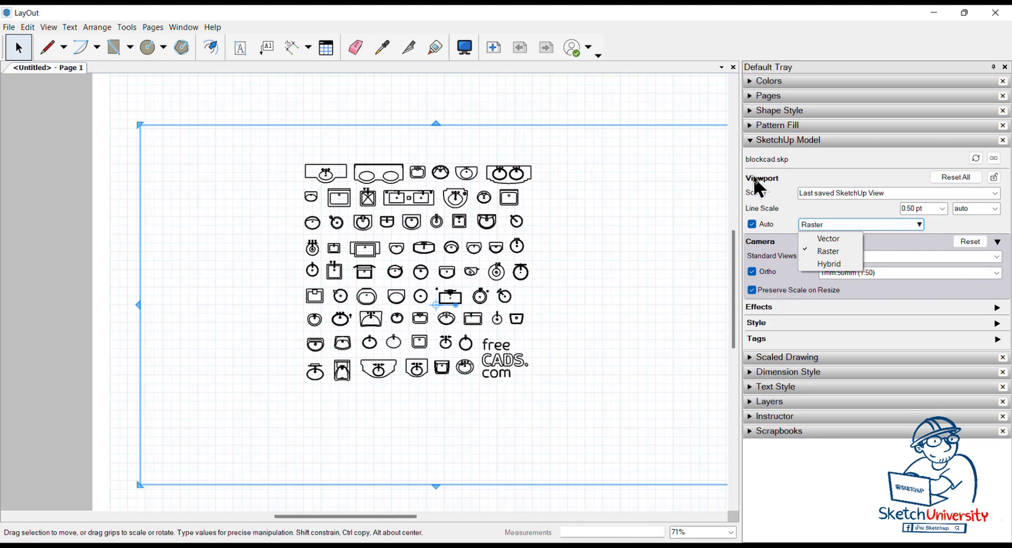
pyautogui.click(833, 241)
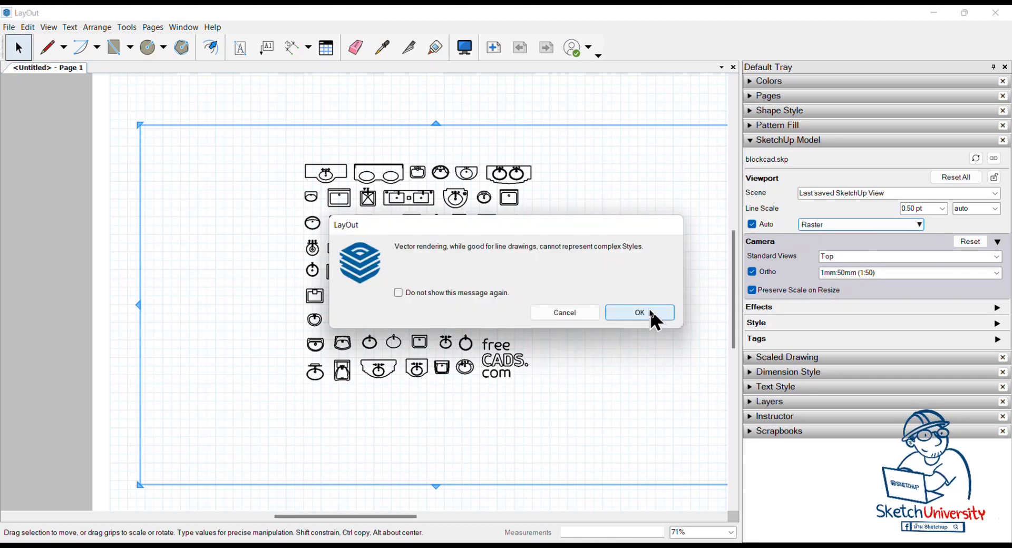
pyautogui.click(647, 313)
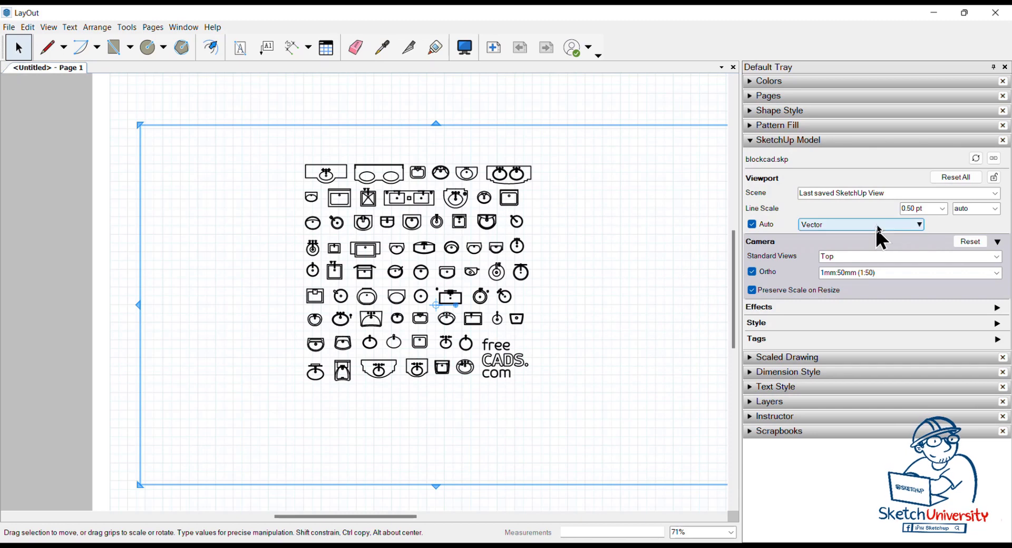
pyautogui.click(942, 209)
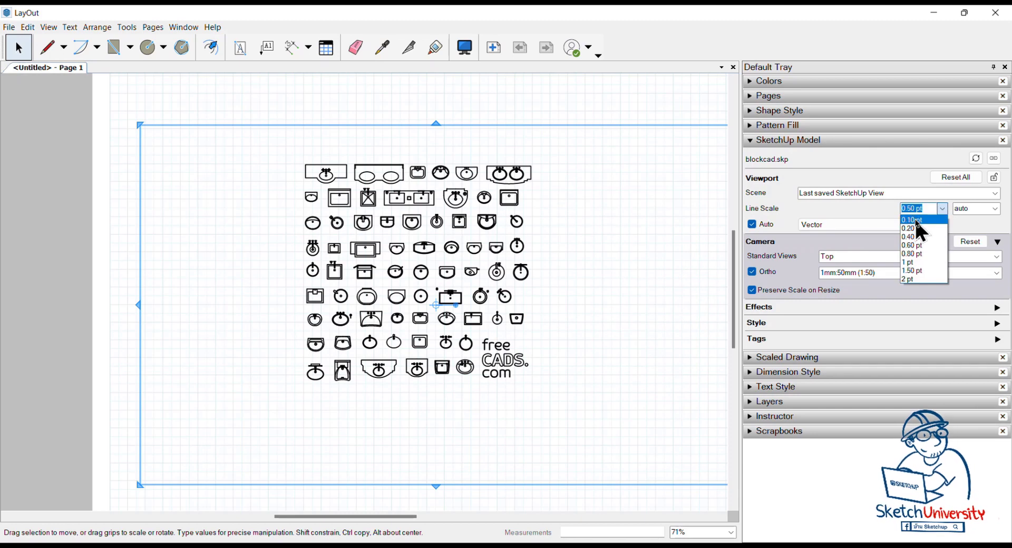
pyautogui.click(914, 220)
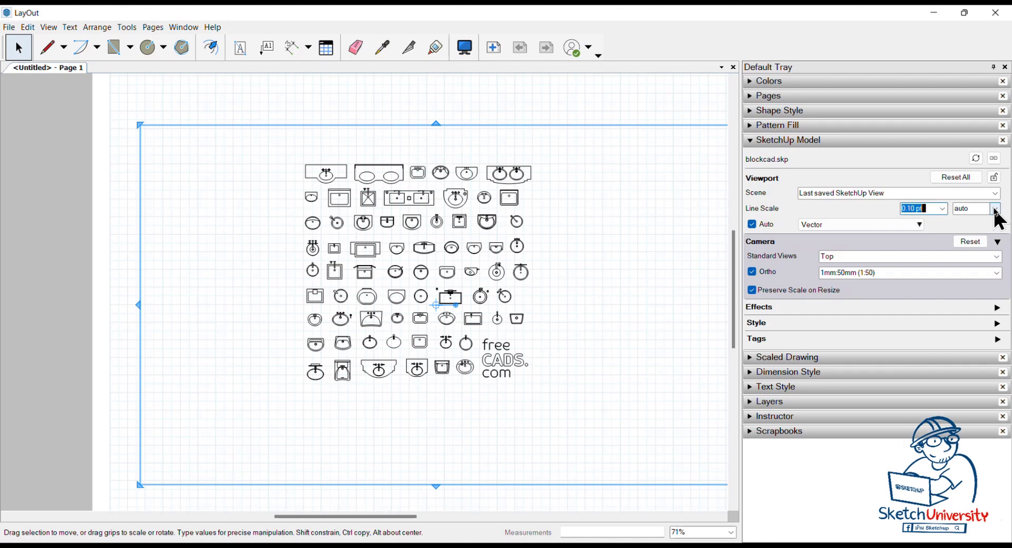
# Step: Reselect the sinks viewport and scroll to inspect the vector rendering
pyautogui.scroll(-2, 402, 187)
pyautogui.scroll(-1, 483, 446)
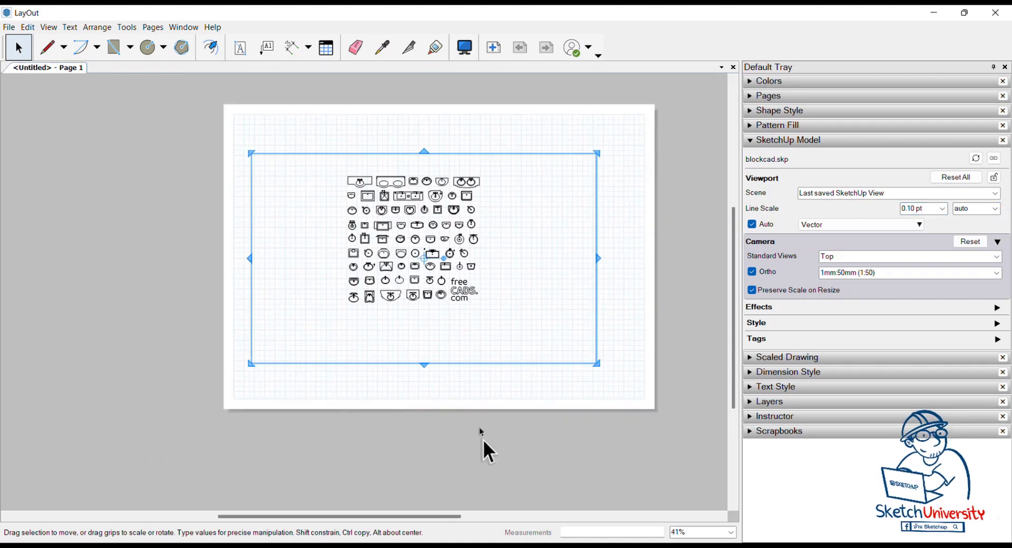
pyautogui.click(483, 446)
pyautogui.scroll(3, 447, 293)
pyautogui.click(445, 284)
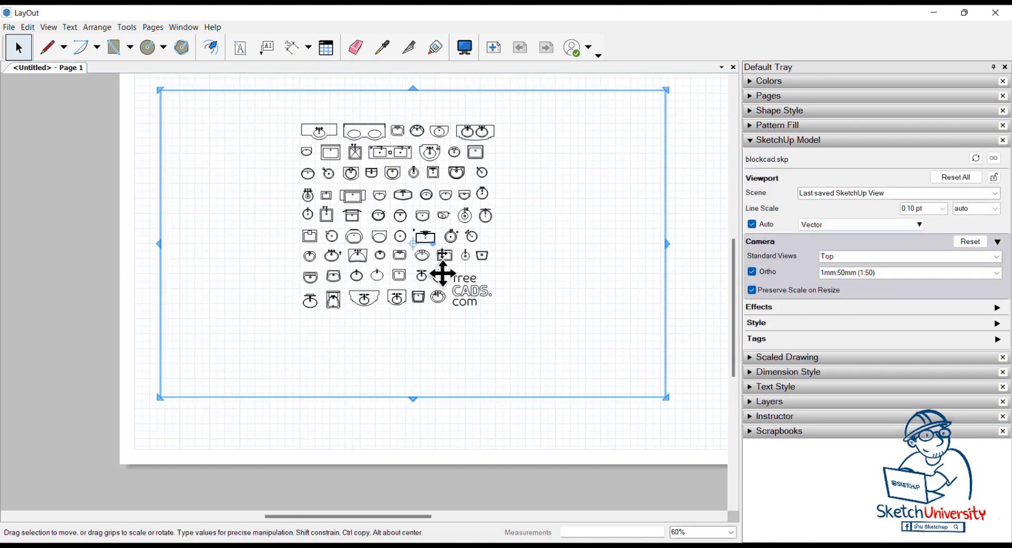
pyautogui.scroll(4, 441, 275)
pyautogui.scroll(1, 438, 212)
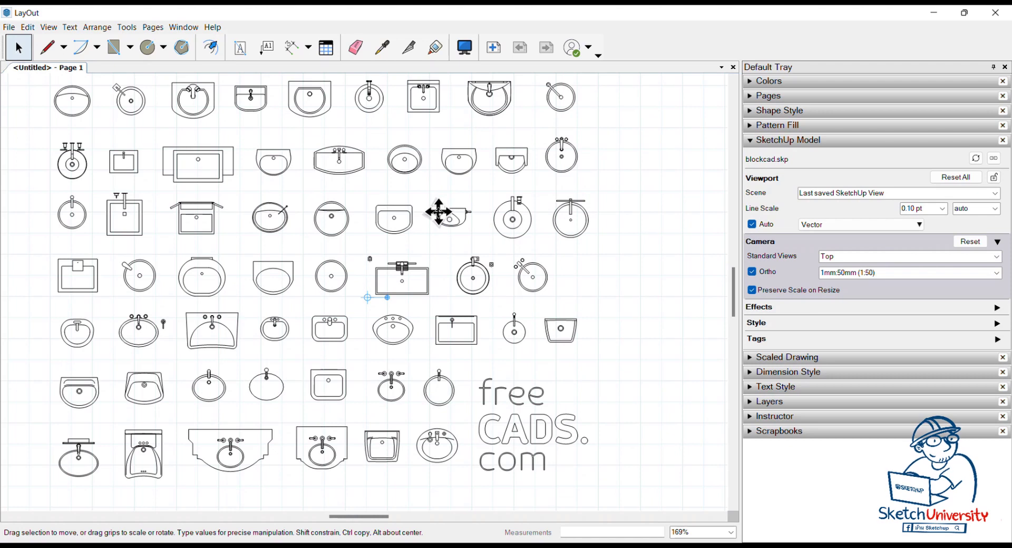
pyautogui.scroll(-3, 438, 212)
pyautogui.scroll(-3, 439, 211)
pyautogui.scroll(-3, 438, 212)
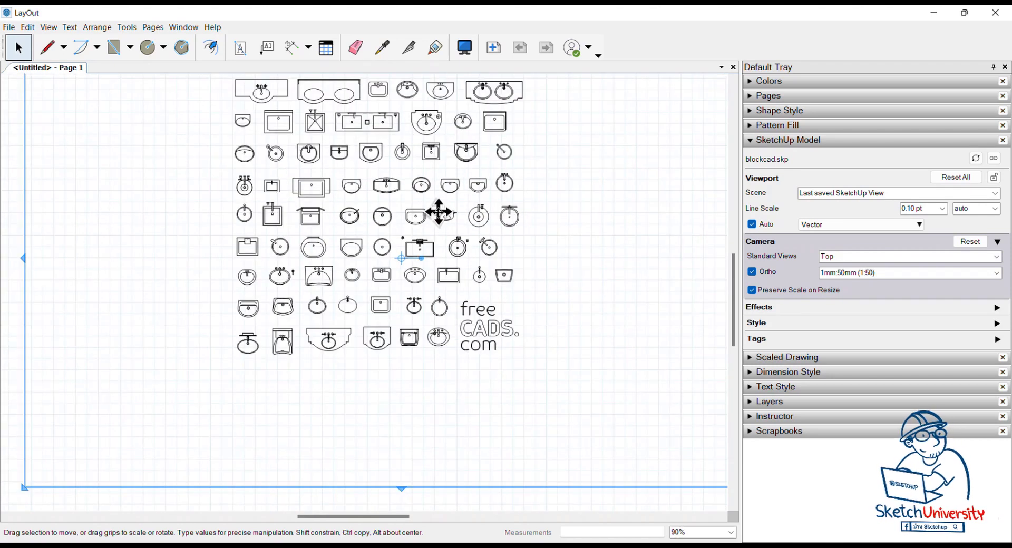
pyautogui.scroll(-2, 439, 211)
pyautogui.scroll(2, 451, 197)
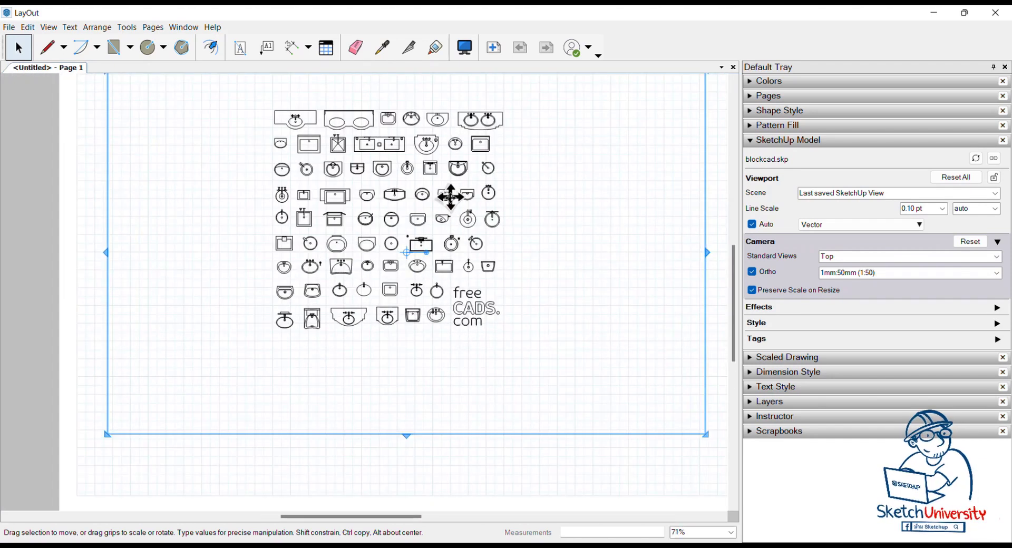
pyautogui.scroll(3, 428, 212)
pyautogui.scroll(4, 429, 211)
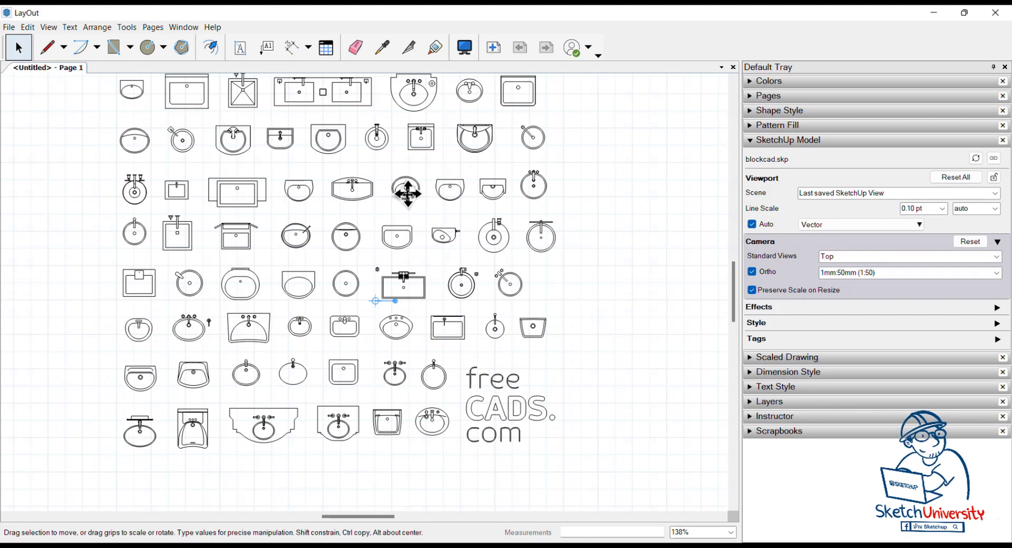
# Step: Explode the blockcad sinks viewport into vector geometry and select the resulting drawing group
pyautogui.rightClick(408, 196)
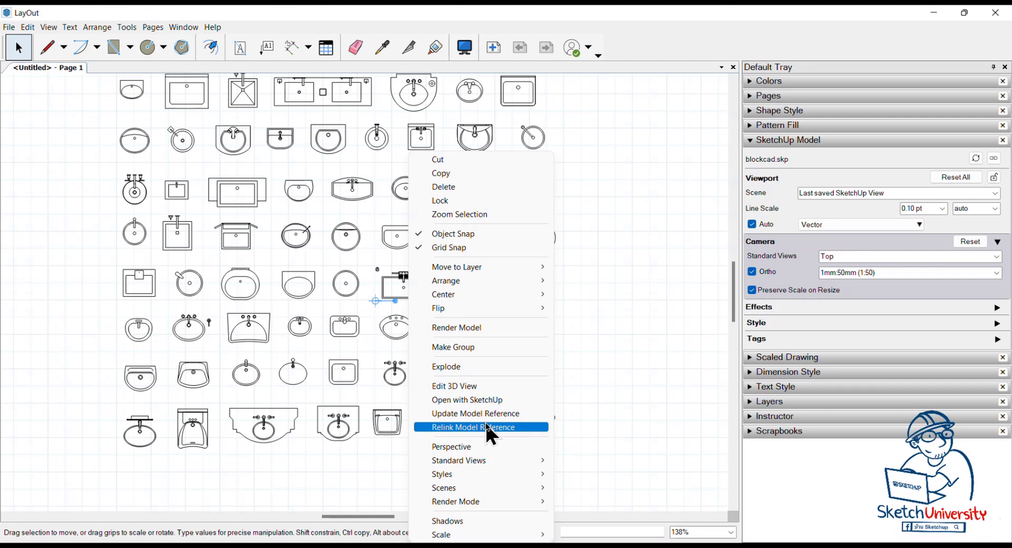
pyautogui.click(487, 365)
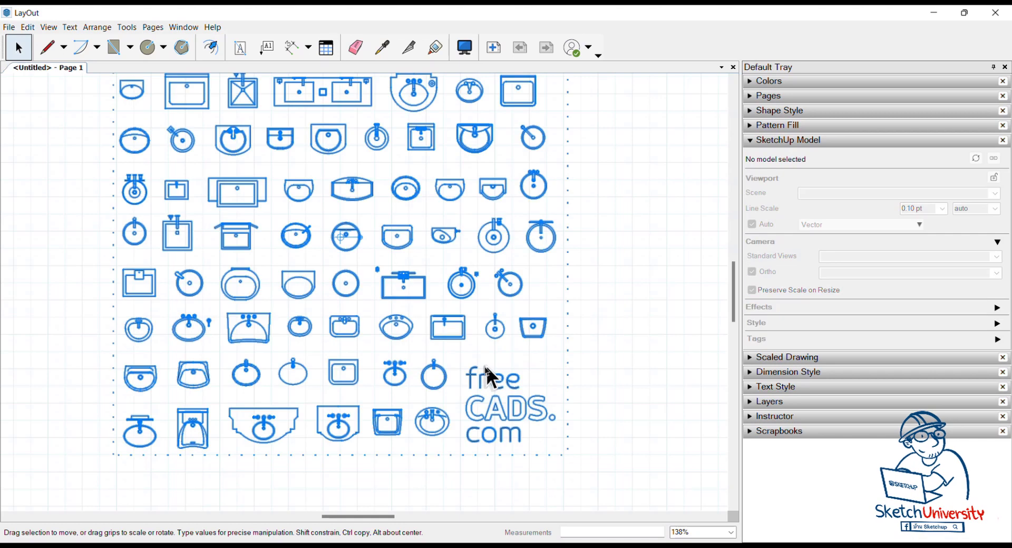
pyautogui.scroll(-2, 427, 247)
pyautogui.scroll(-2, 428, 249)
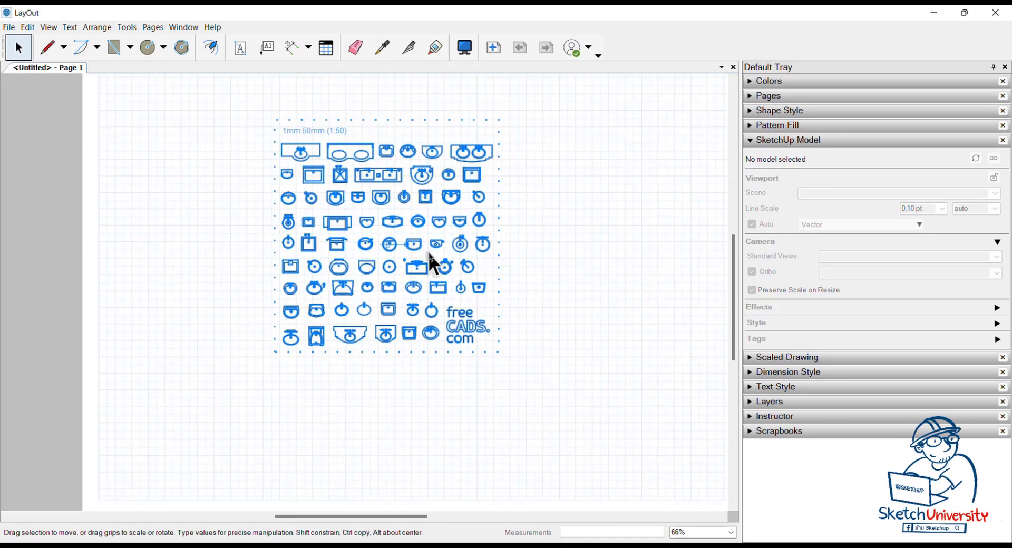
pyautogui.click(451, 375)
pyautogui.click(423, 293)
pyautogui.scroll(2, 423, 291)
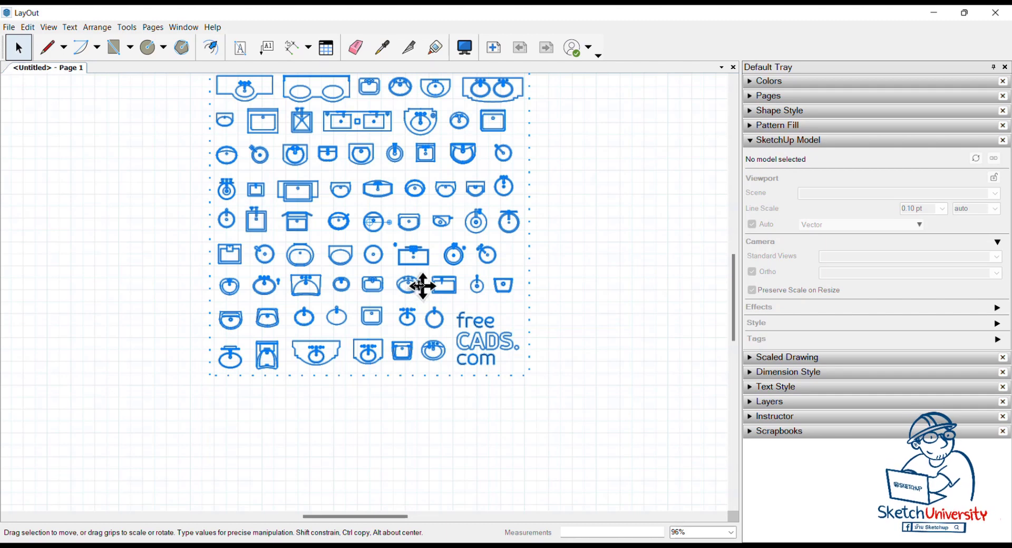
# Step: Ungroup the sink drawing into separate pieces
pyautogui.rightClick(418, 286)
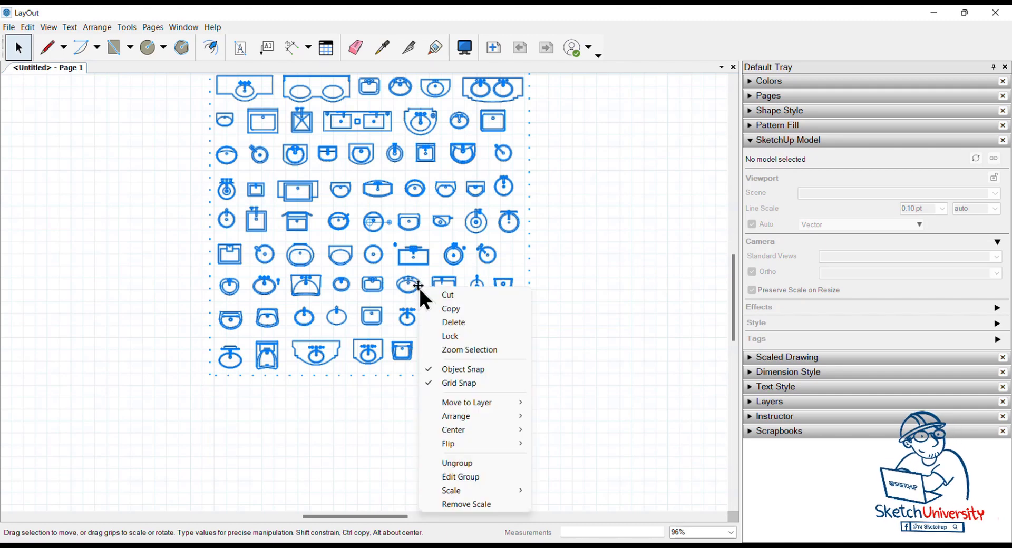
pyautogui.click(485, 462)
pyautogui.click(498, 441)
# Step: Select all pieces of the freeCADS.com logo and make them one group
pyautogui.click(473, 337)
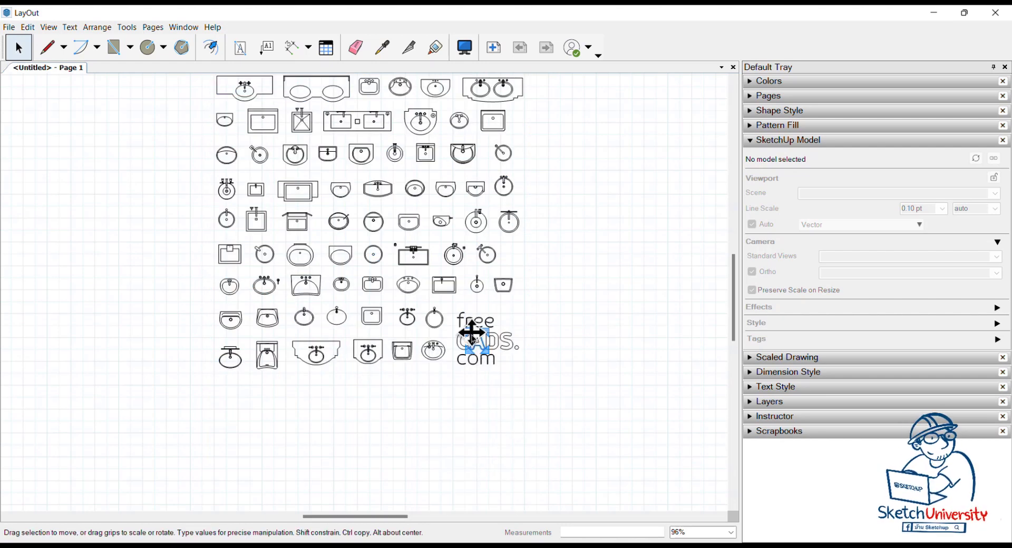
pyautogui.scroll(3, 498, 363)
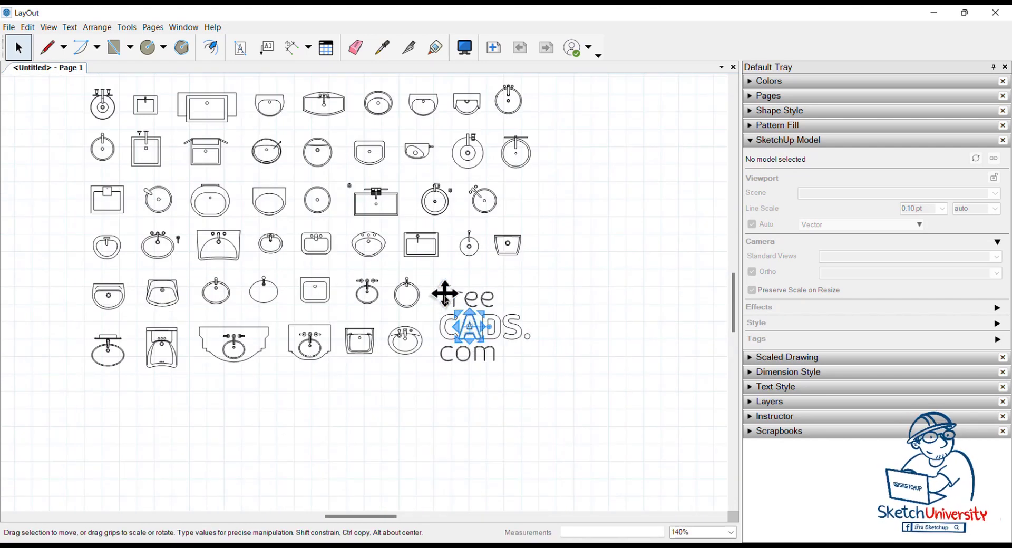
pyautogui.moveTo(578, 401); pyautogui.dragTo(434, 274)
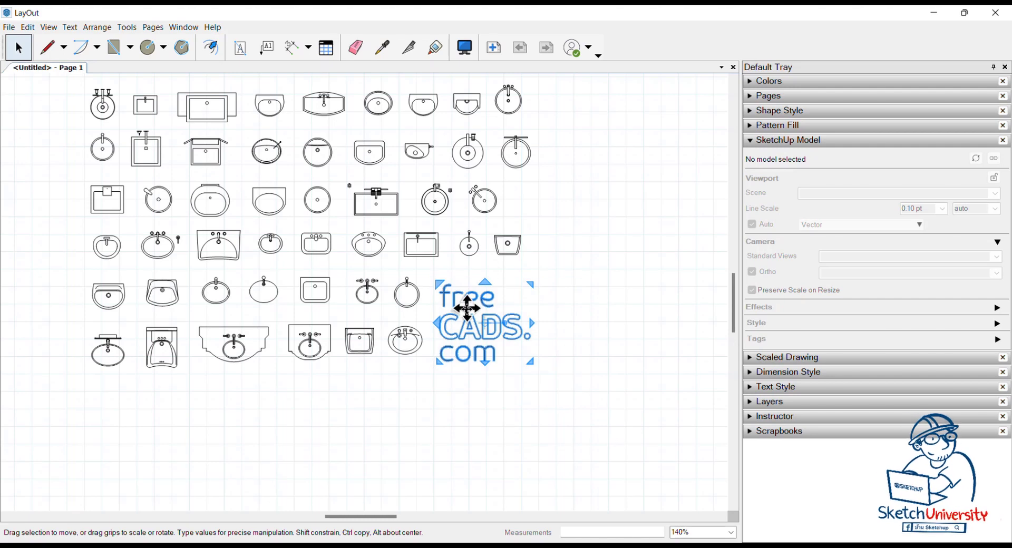
pyautogui.click(506, 400)
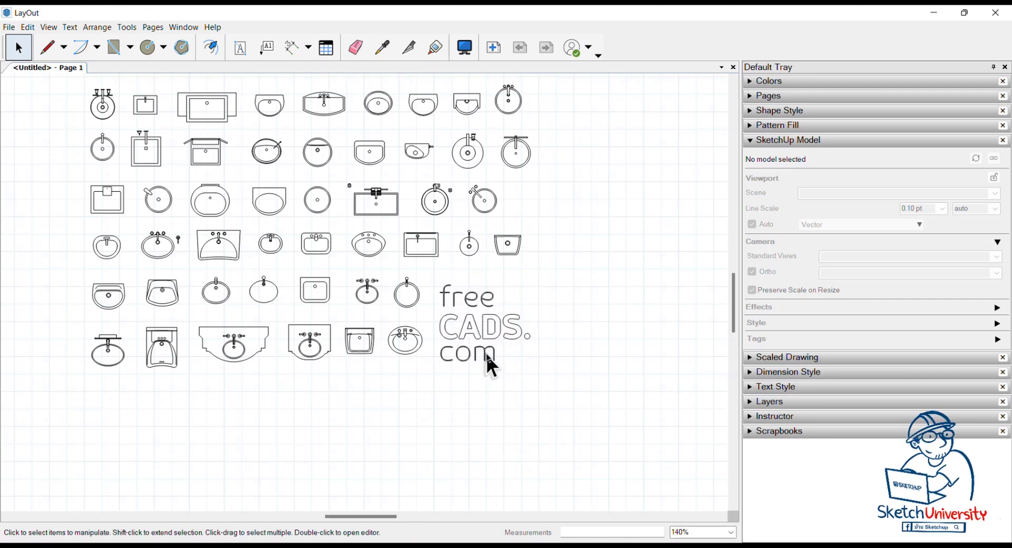
pyautogui.click(489, 358)
pyautogui.moveTo(560, 389)
pyautogui.mouseDown()
pyautogui.moveTo(519, 342)
pyautogui.moveTo(508, 361)
pyautogui.moveTo(441, 286)
pyautogui.mouseUp()
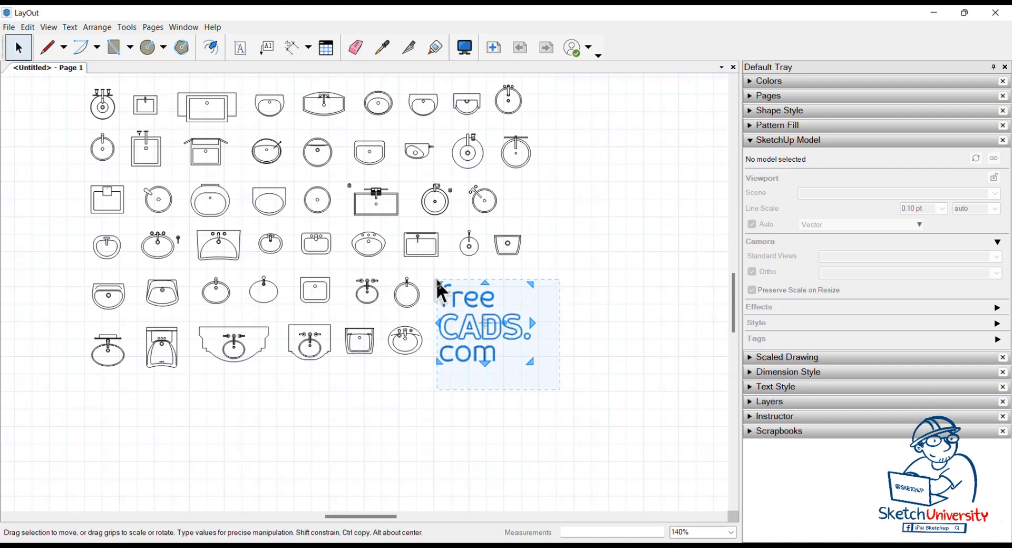
pyautogui.rightClick(468, 319)
pyautogui.click(532, 524)
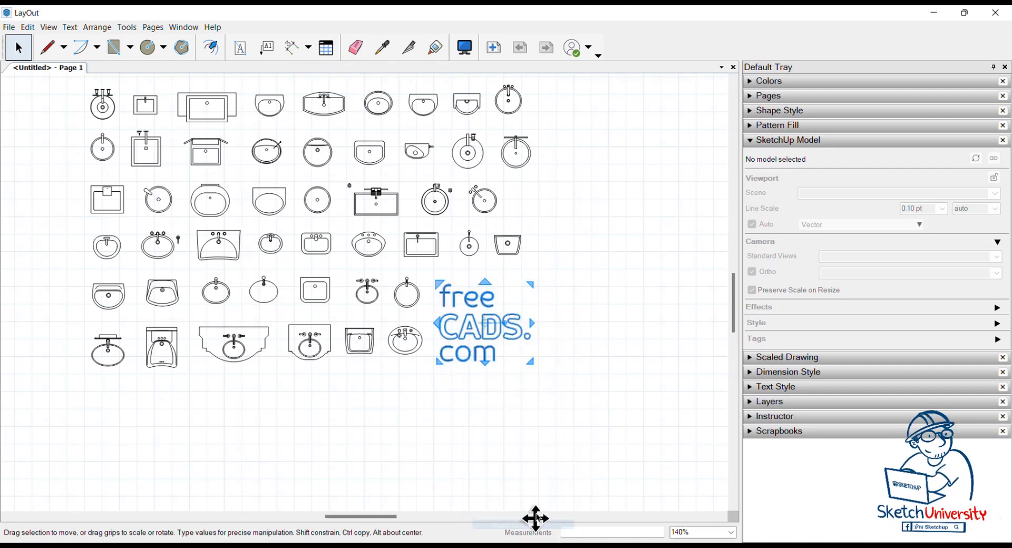
# Step: Group the single-basin vanity, double-basin sink and small rectangular sink individually
pyautogui.scroll(-3, 520, 396)
pyautogui.scroll(2, 314, 158)
pyautogui.scroll(2, 324, 174)
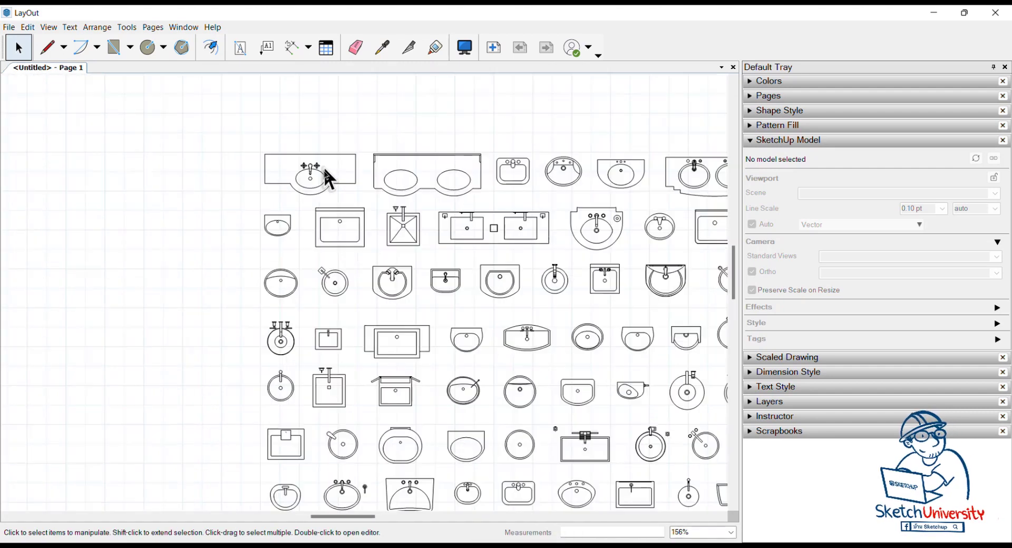
pyautogui.scroll(2, 313, 158)
pyautogui.moveTo(232, 128); pyautogui.dragTo(383, 217)
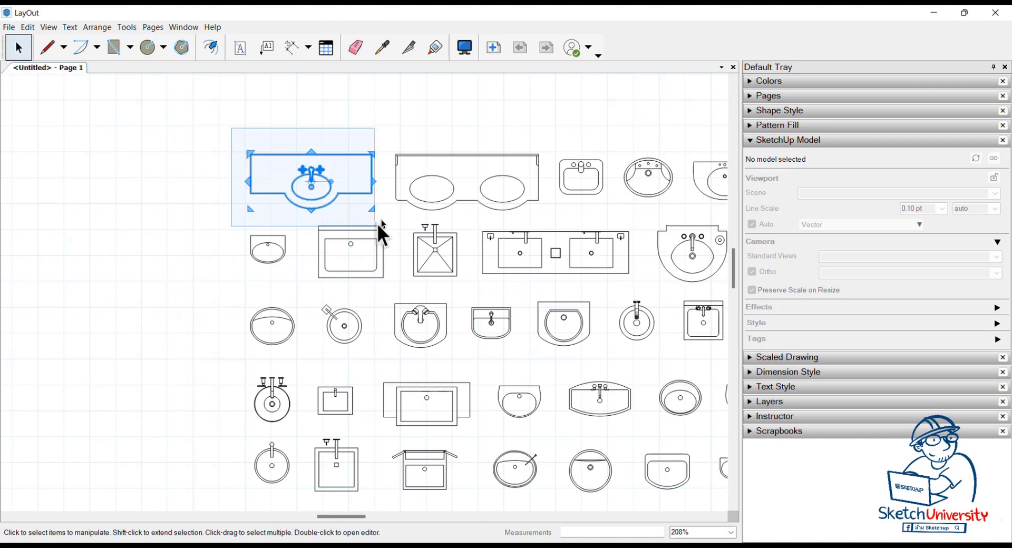
pyautogui.rightClick(318, 180)
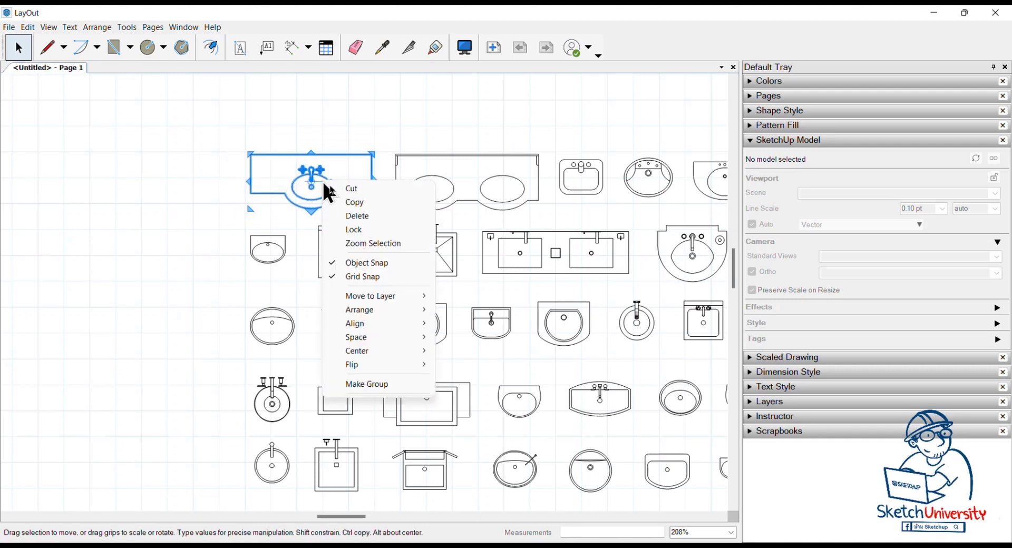
pyautogui.click(394, 383)
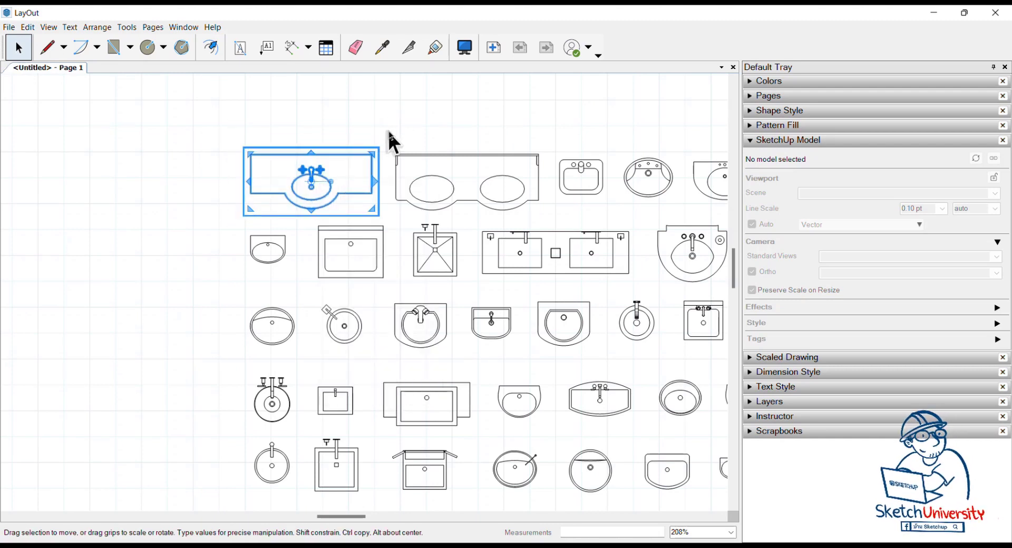
pyautogui.moveTo(386, 128); pyautogui.dragTo(540, 220)
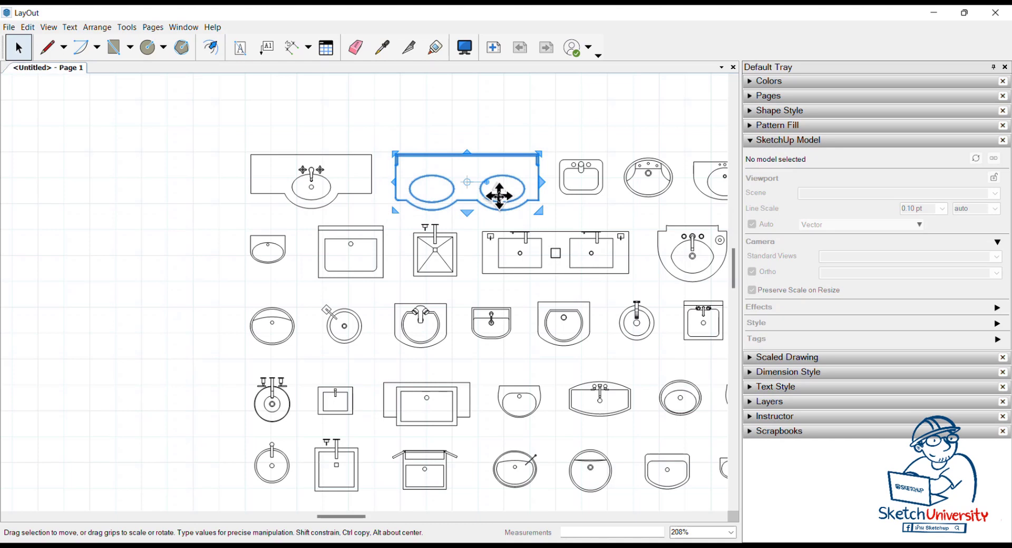
pyautogui.rightClick(502, 203)
pyautogui.click(541, 400)
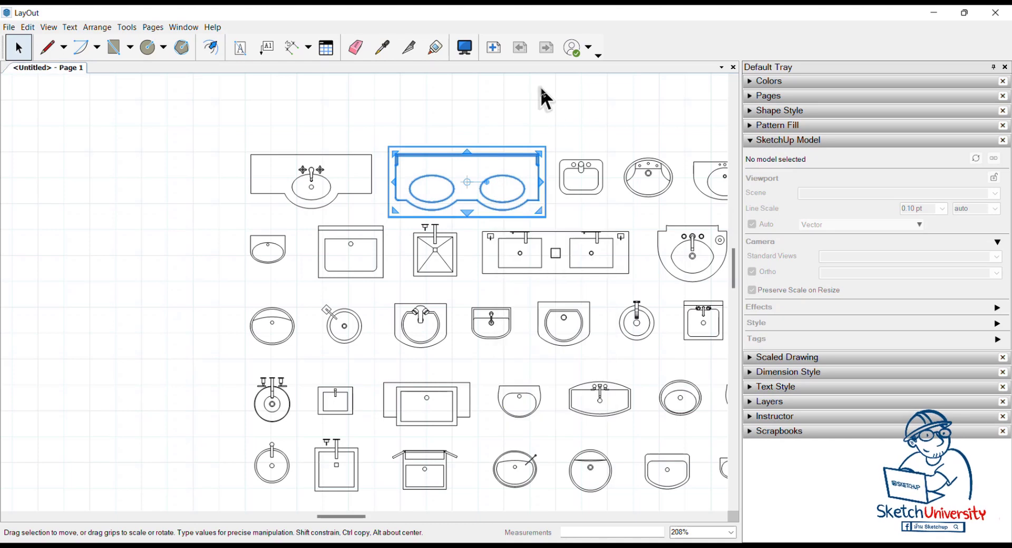
pyautogui.click(552, 147)
pyautogui.moveTo(551, 145); pyautogui.dragTo(614, 216)
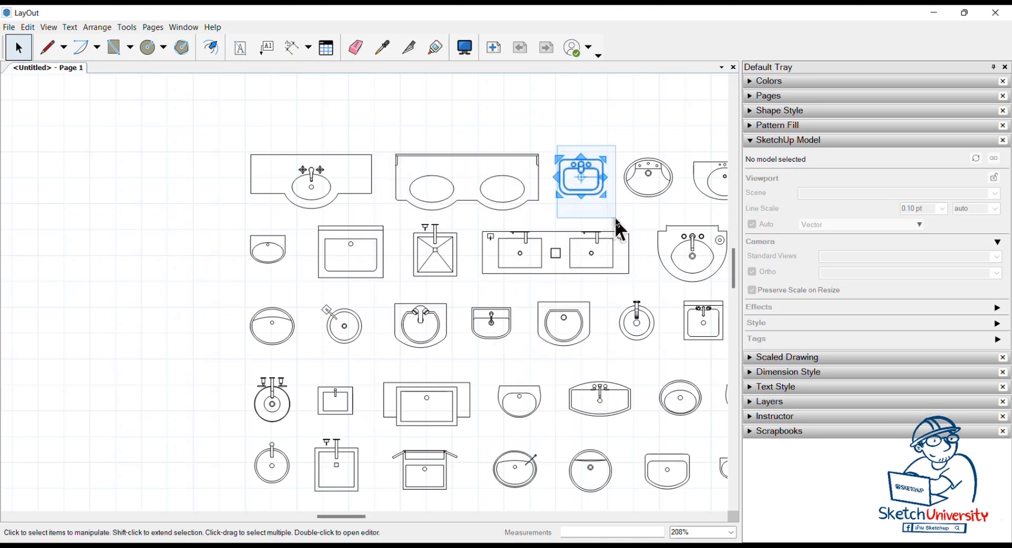
pyautogui.rightClick(580, 177)
pyautogui.click(631, 380)
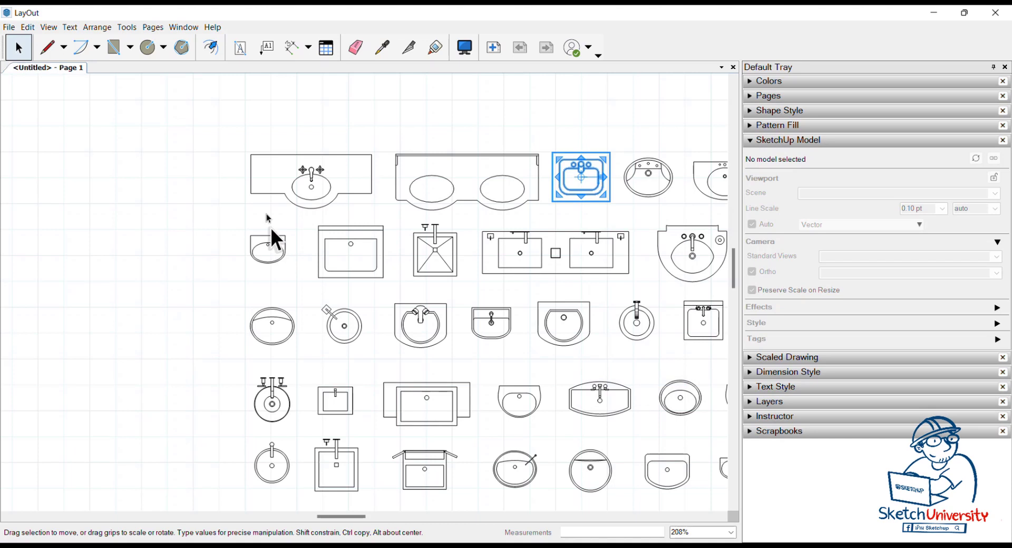
# Step: Group the oval sink, its right-hand neighbour and the end double vanity individually
pyautogui.scroll(-2, 347, 234)
pyautogui.scroll(-2, 513, 207)
pyautogui.scroll(4, 432, 195)
pyautogui.moveTo(409, 174); pyautogui.dragTo(466, 238)
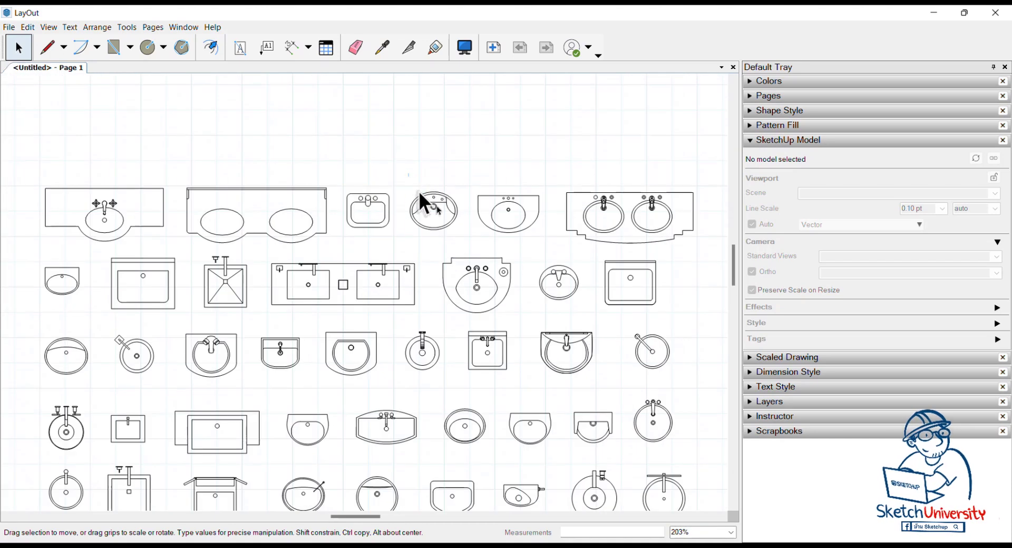
pyautogui.rightClick(454, 216)
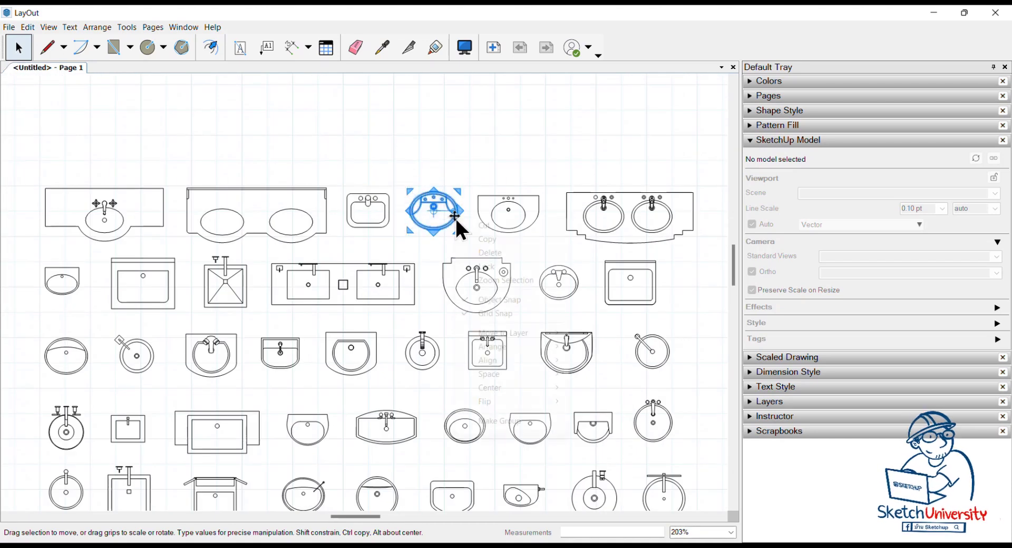
pyautogui.click(539, 417)
pyautogui.moveTo(471, 164); pyautogui.dragTo(557, 245)
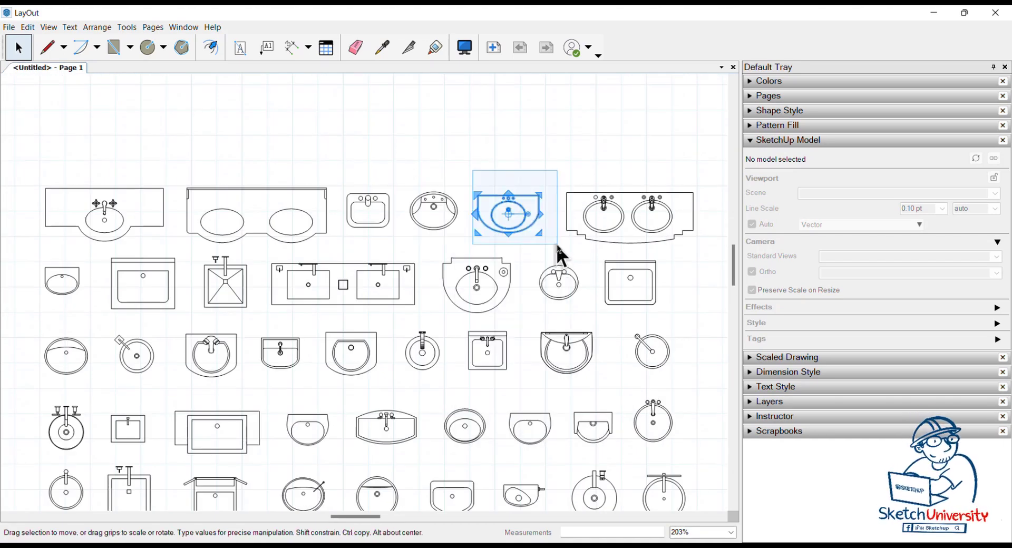
pyautogui.rightClick(492, 208)
pyautogui.click(558, 412)
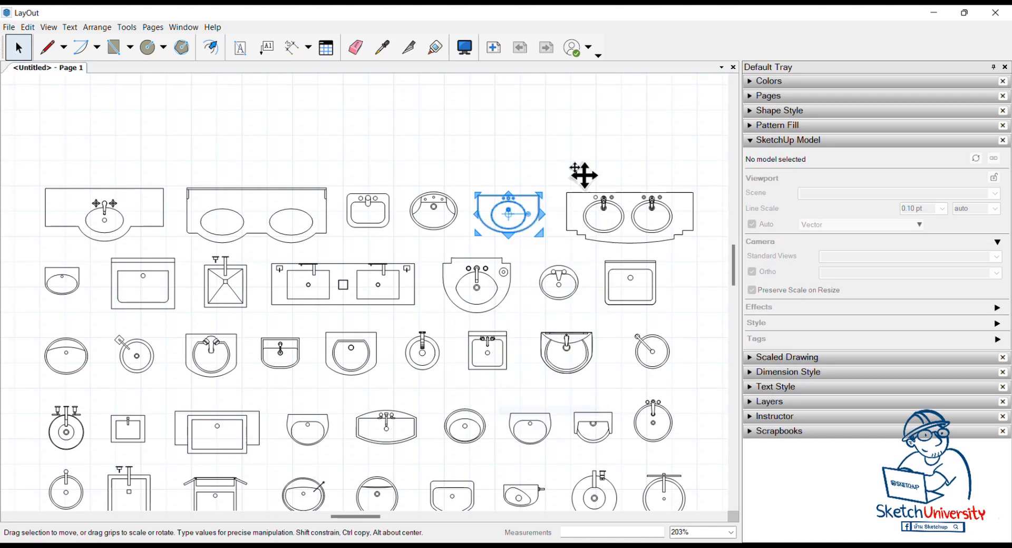
pyautogui.moveTo(552, 172); pyautogui.dragTo(710, 251)
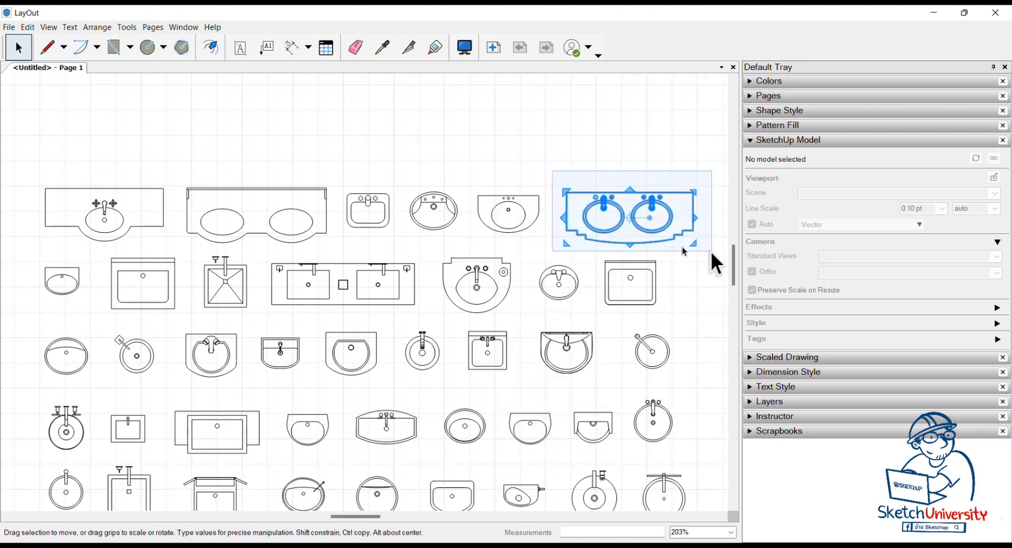
pyautogui.rightClick(646, 226)
pyautogui.click(690, 430)
# Step: Select all the sink symbols and move them about 34.4 mm right
pyautogui.scroll(-5, 512, 161)
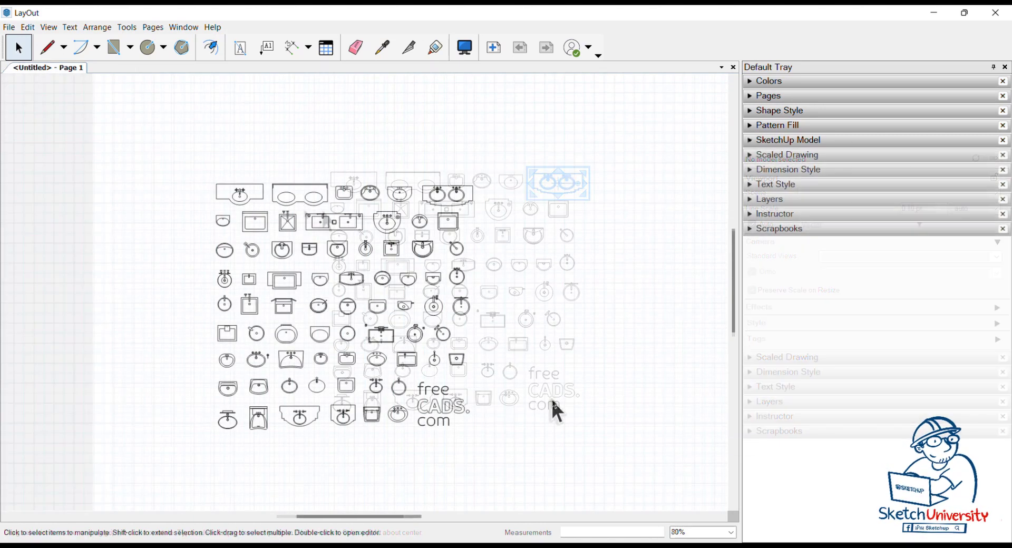
pyautogui.scroll(2, 552, 397)
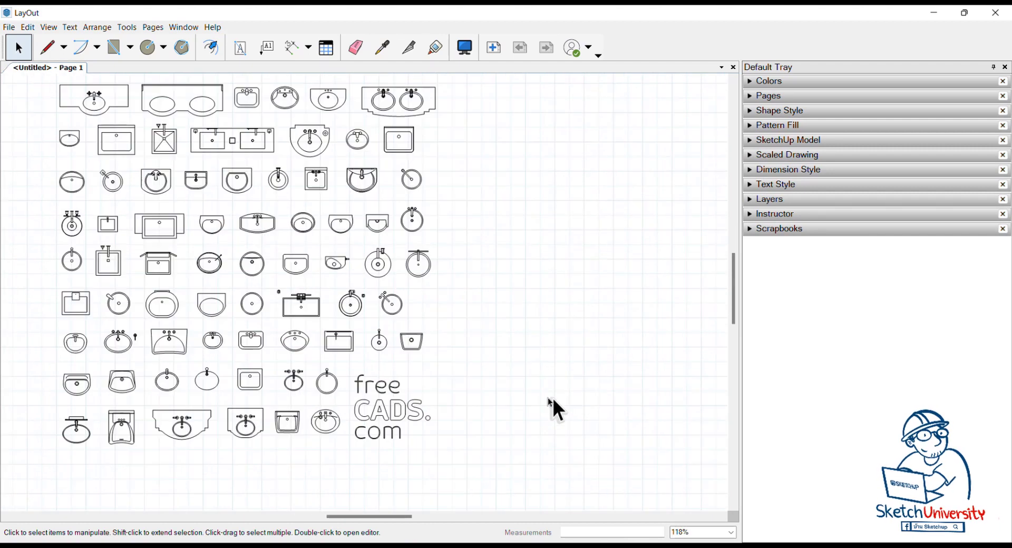
pyautogui.scroll(-1, 556, 390)
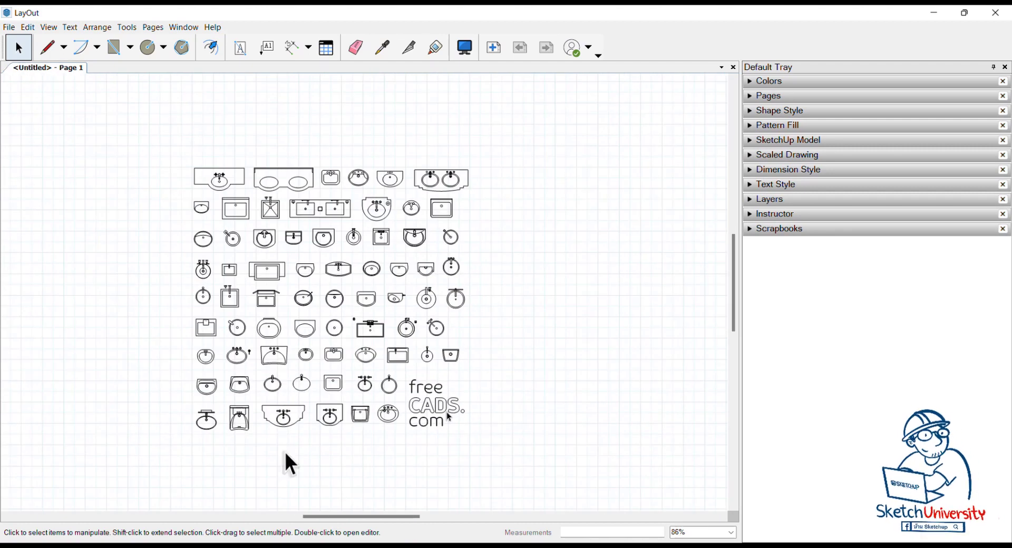
pyautogui.scroll(1, 138, 402)
pyautogui.scroll(-4, 178, 358)
pyautogui.scroll(-2, 109, 350)
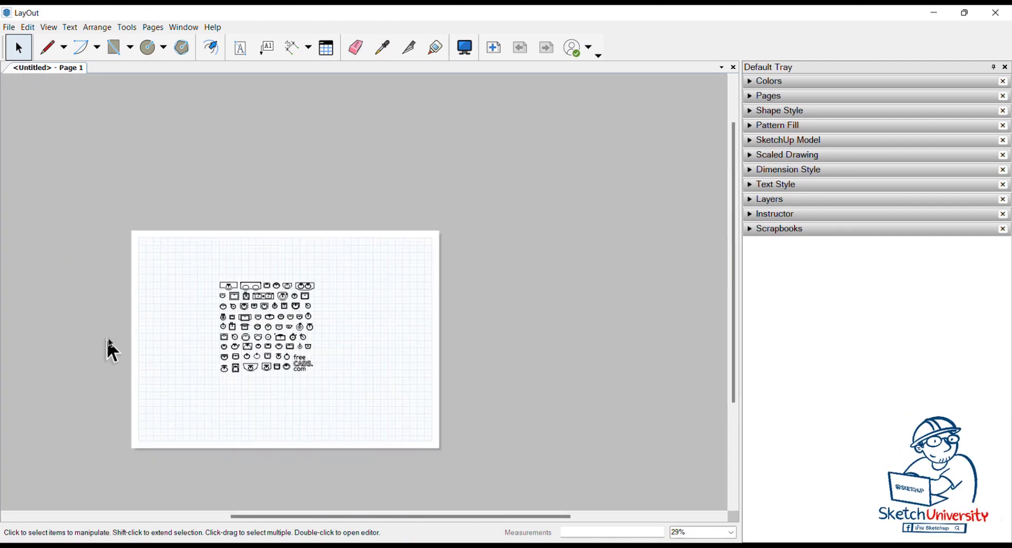
pyautogui.scroll(2, 150, 344)
pyautogui.scroll(-3, 357, 281)
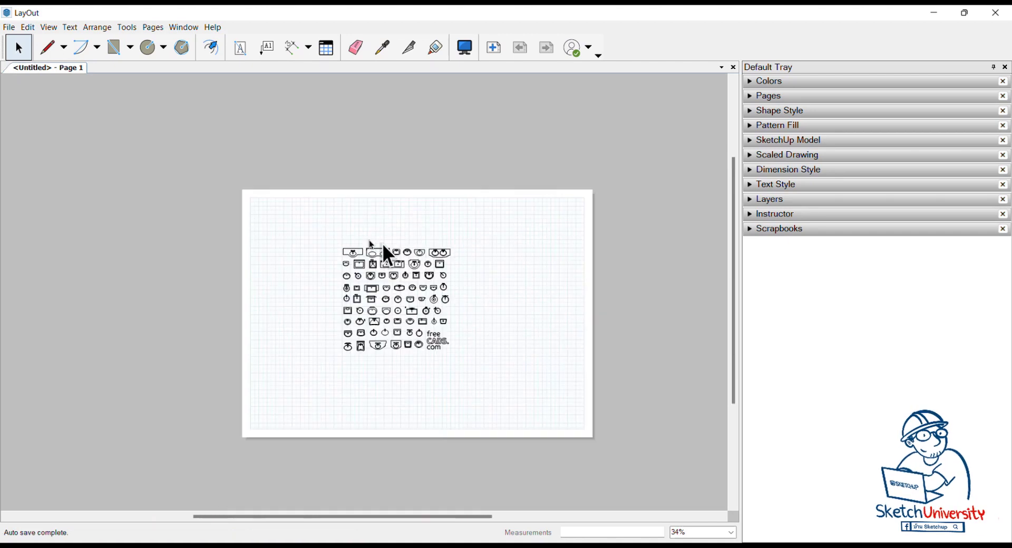
pyautogui.scroll(1, 305, 293)
pyautogui.scroll(1, 315, 236)
pyautogui.moveTo(282, 204); pyautogui.dragTo(605, 453)
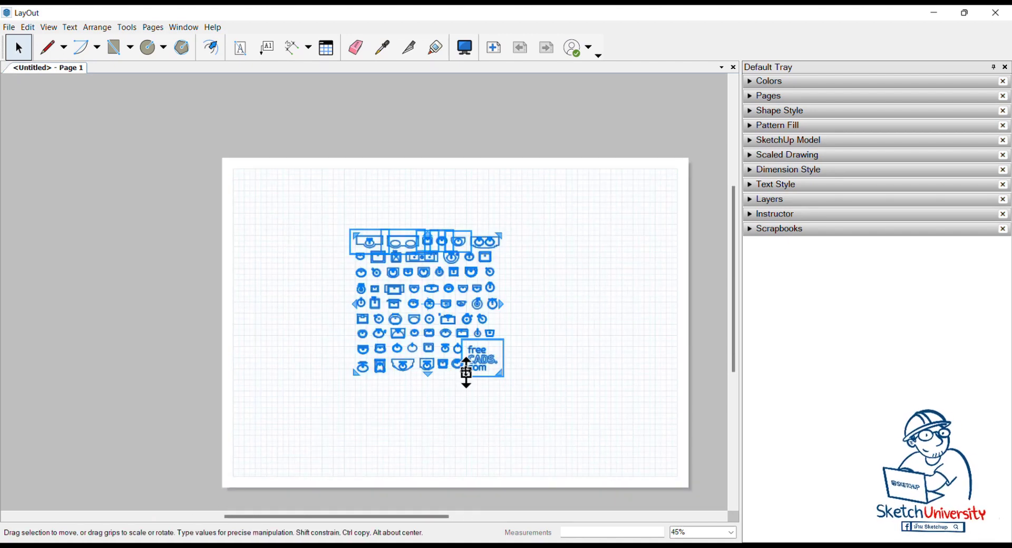
pyautogui.moveTo(466, 374); pyautogui.dragTo(547, 365)
pyautogui.click(595, 362)
pyautogui.scroll(2, 611, 307)
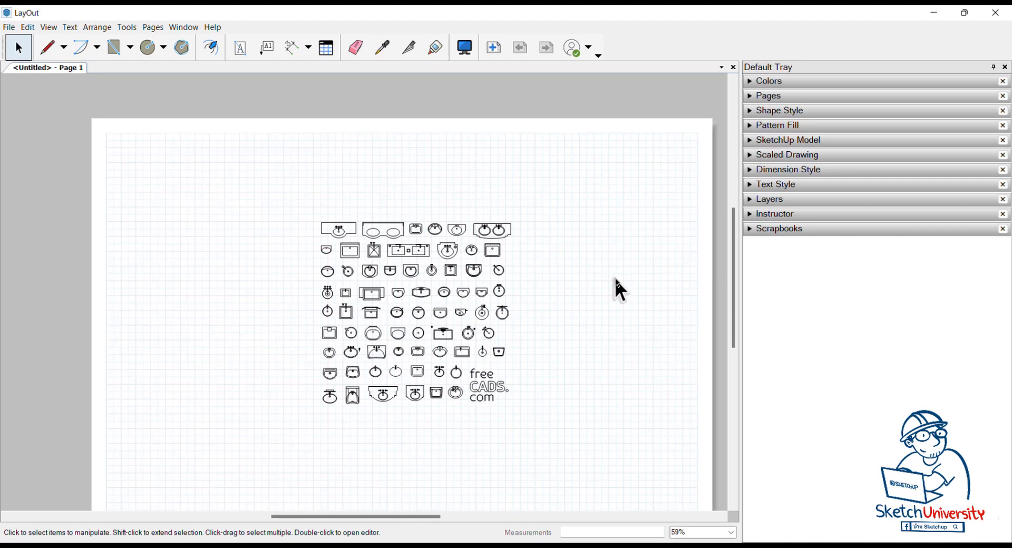
pyautogui.scroll(1, 614, 278)
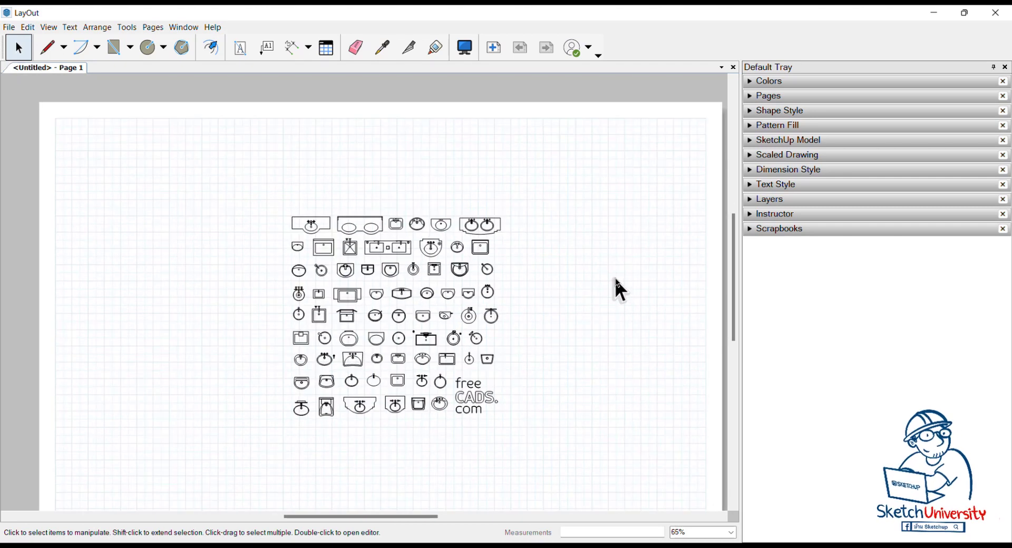
pyautogui.scroll(1, 614, 278)
# Step: Save the document to the Desktop as 'LAYOUT SCRAPBOOK TOILET' and expand the Scrapbooks panel
pyautogui.click(8, 29)
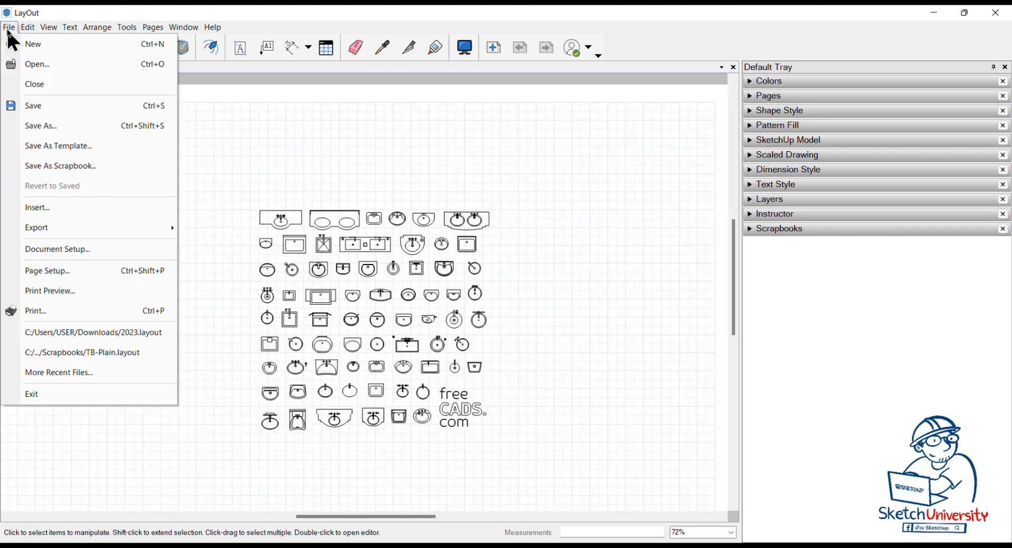
pyautogui.click(42, 126)
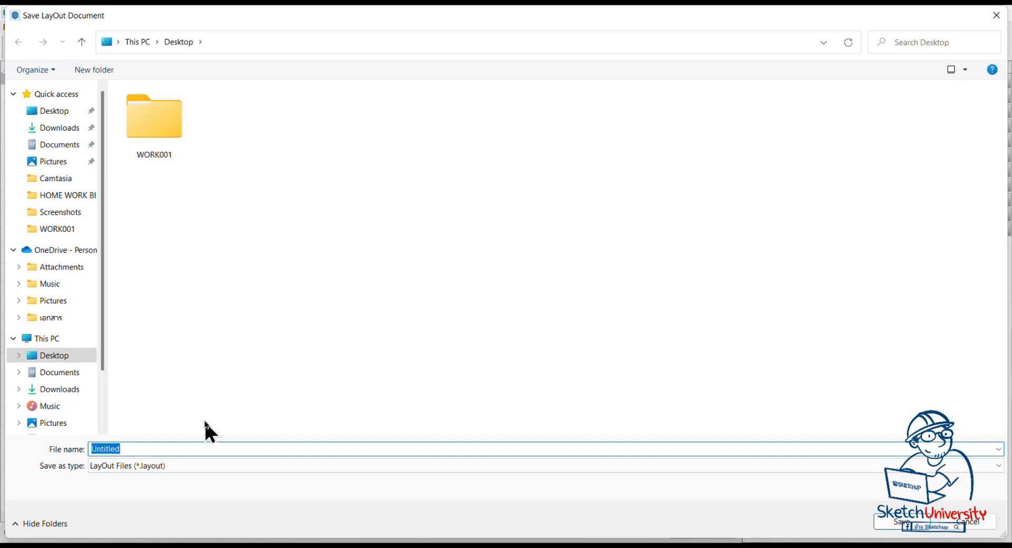
pyautogui.write('b')
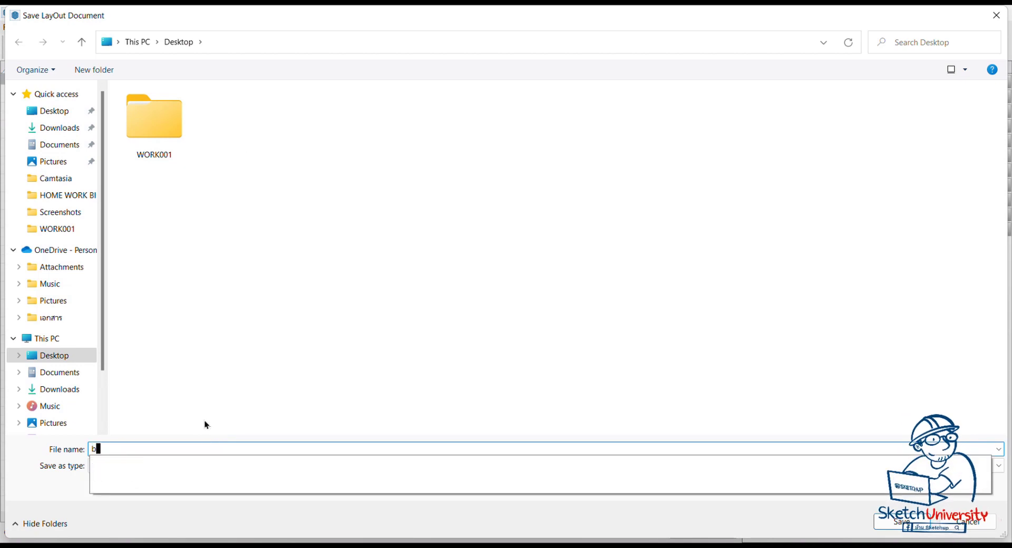
pyautogui.press('BackSpace')
pyautogui.press('capslock')
pyautogui.write('LA')
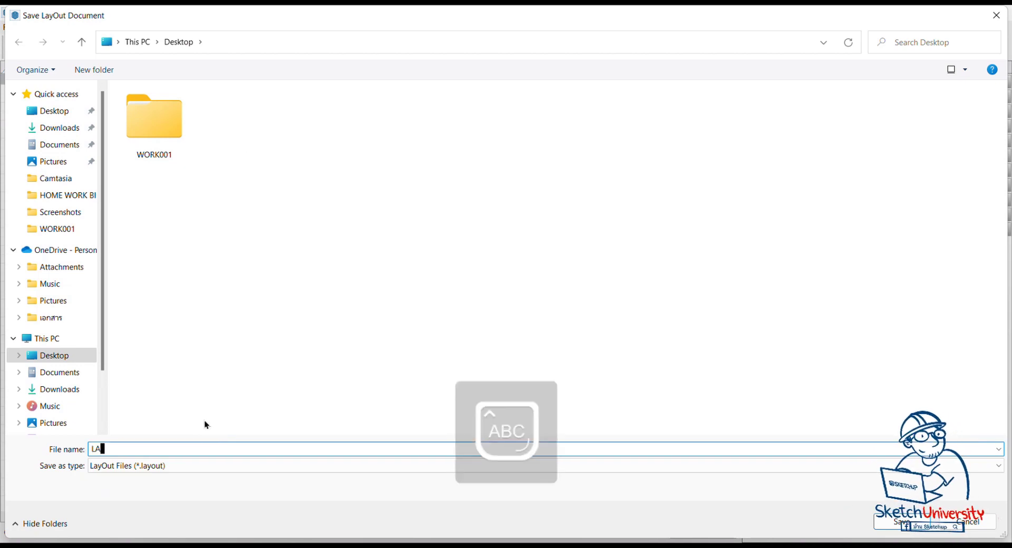
pyautogui.write('Y')
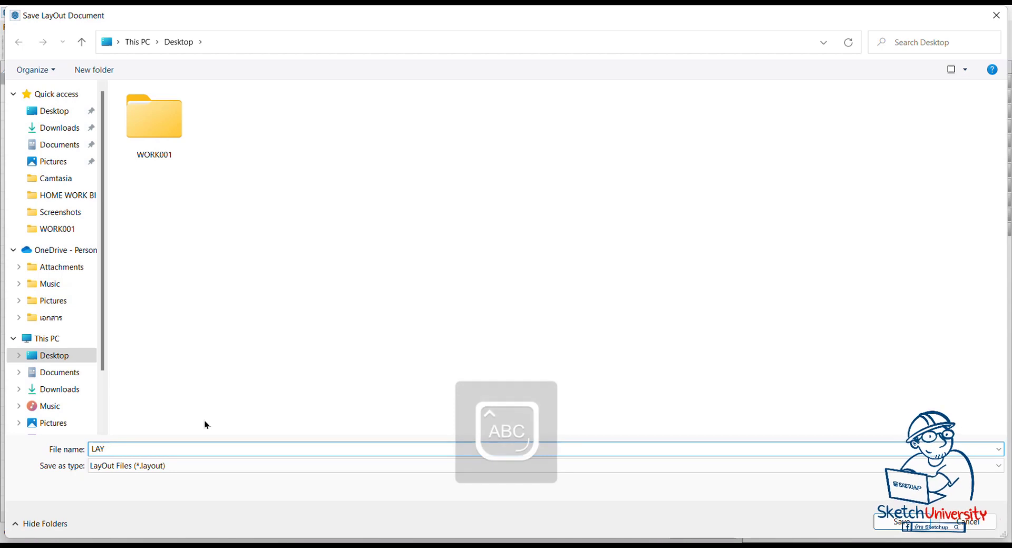
pyautogui.write('OUT SC')
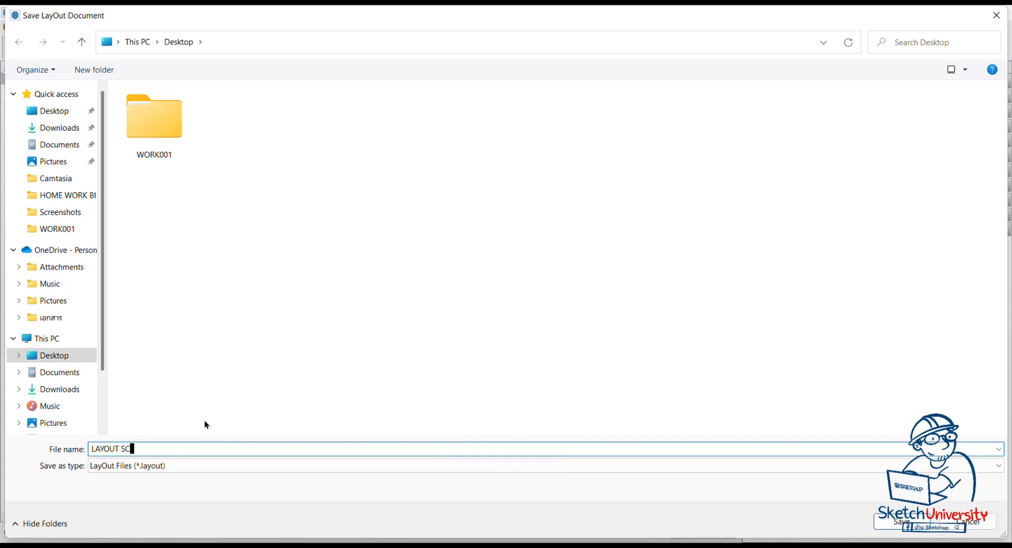
pyautogui.write('RAPB')
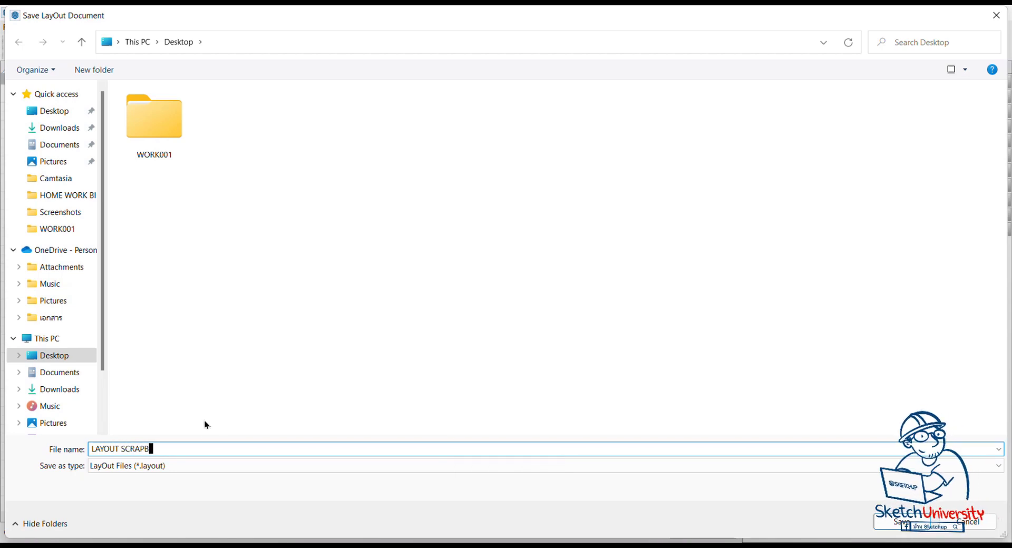
pyautogui.write('OOK TOI')
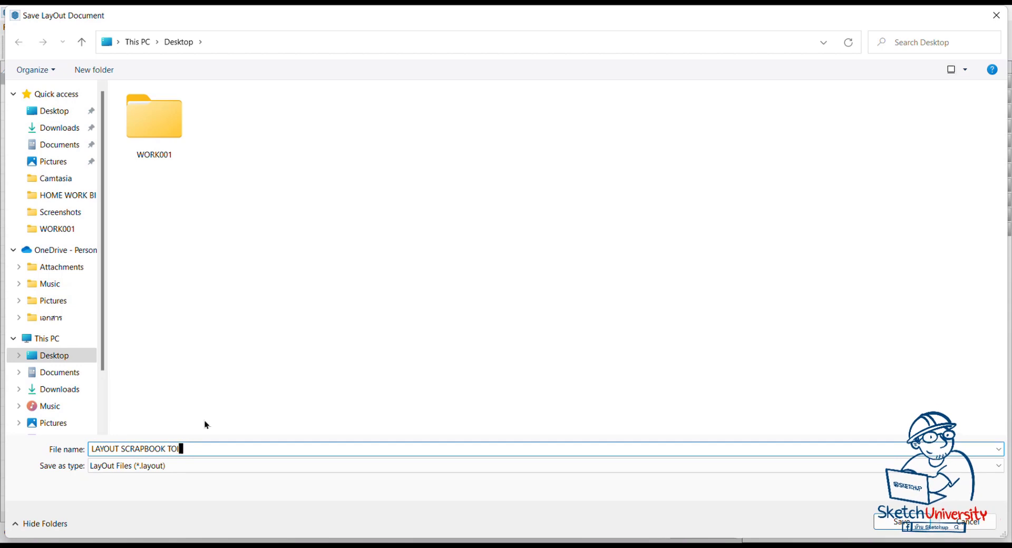
pyautogui.write('L')
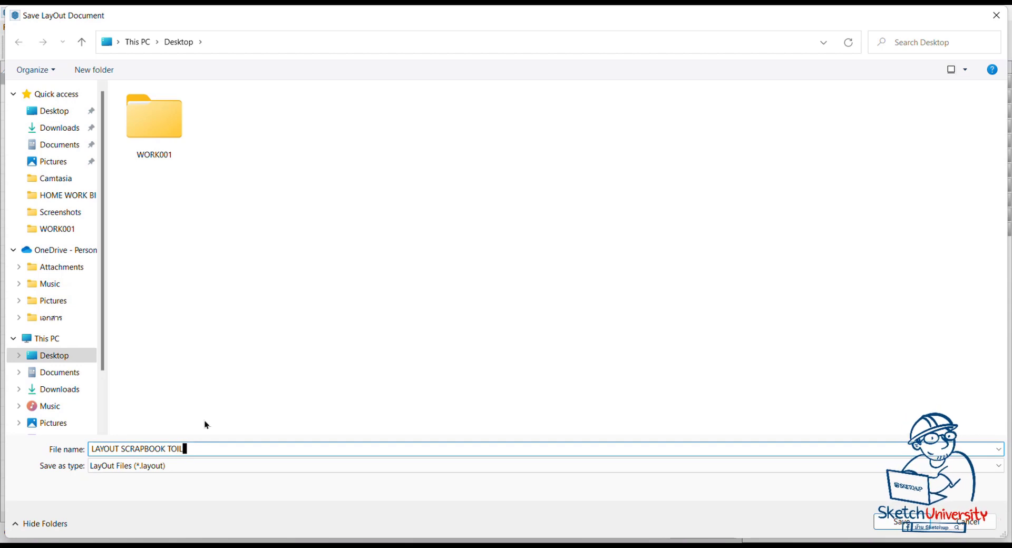
pyautogui.write('ET')
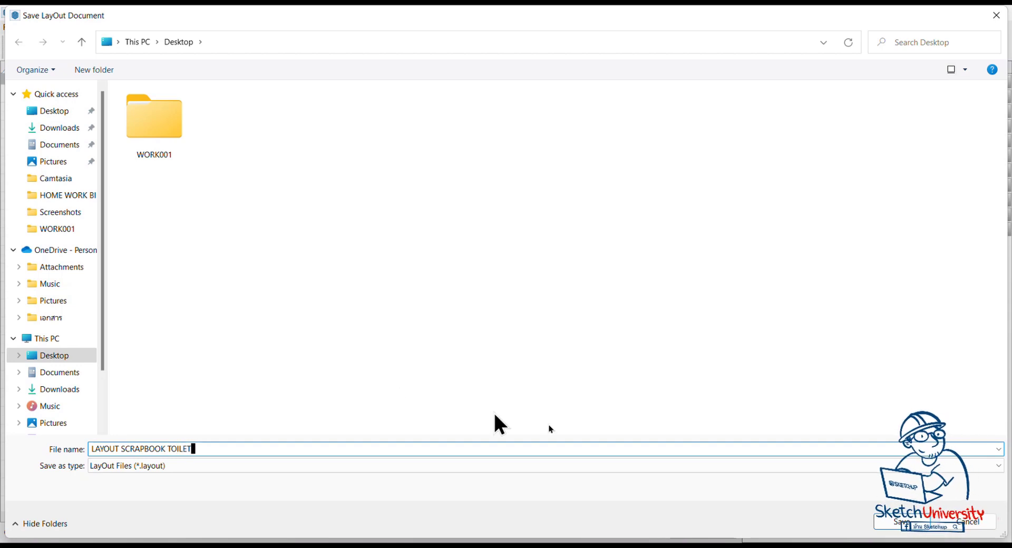
pyautogui.click(898, 523)
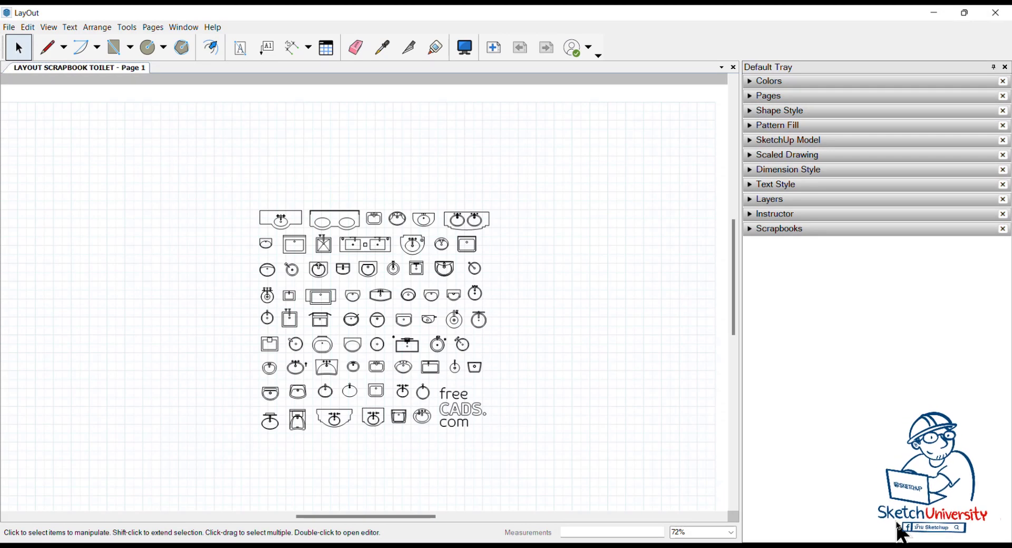
pyautogui.click(756, 230)
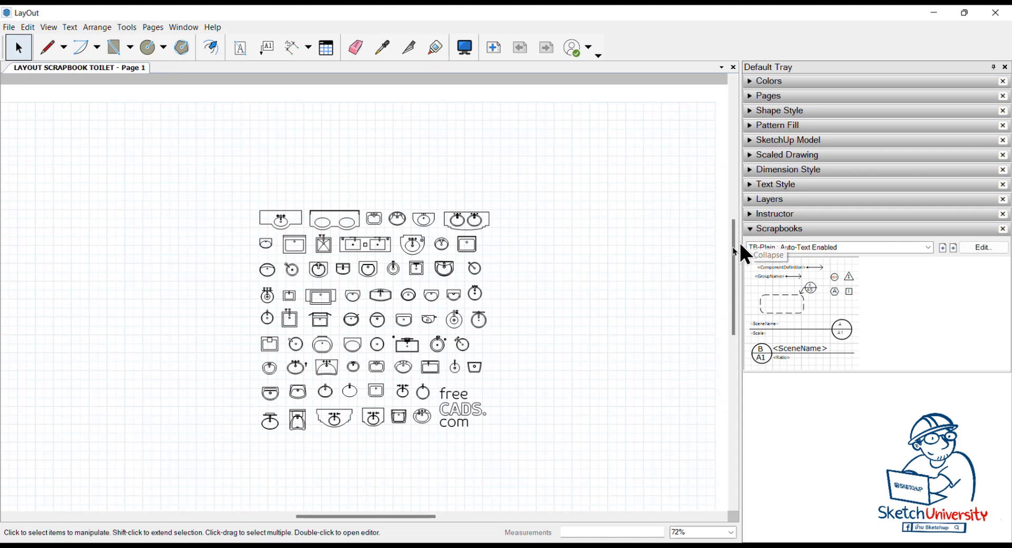
# Step: Save the page as scrapbook 'TOILET' in the ProgramData scrapbook folder
pyautogui.click(9, 27)
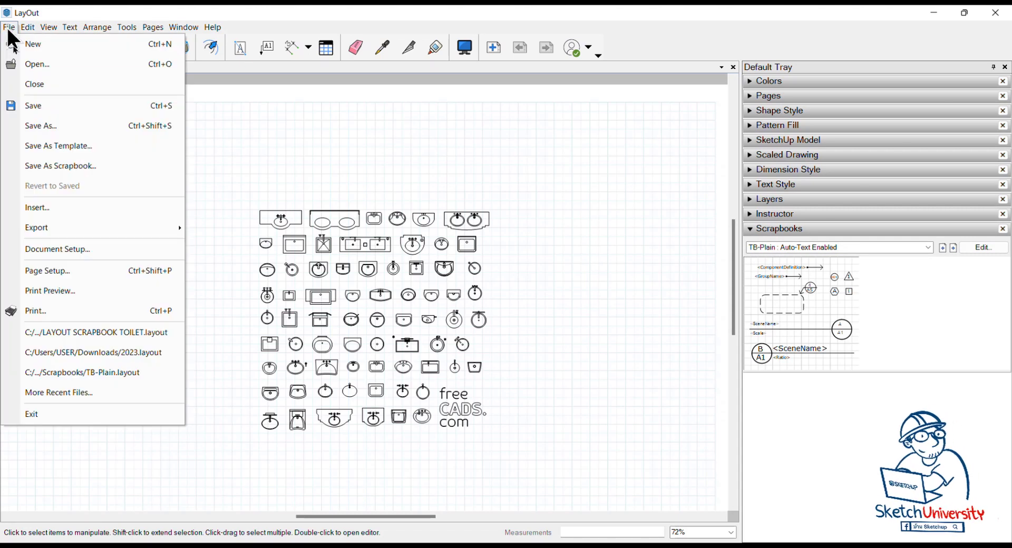
pyautogui.click(72, 167)
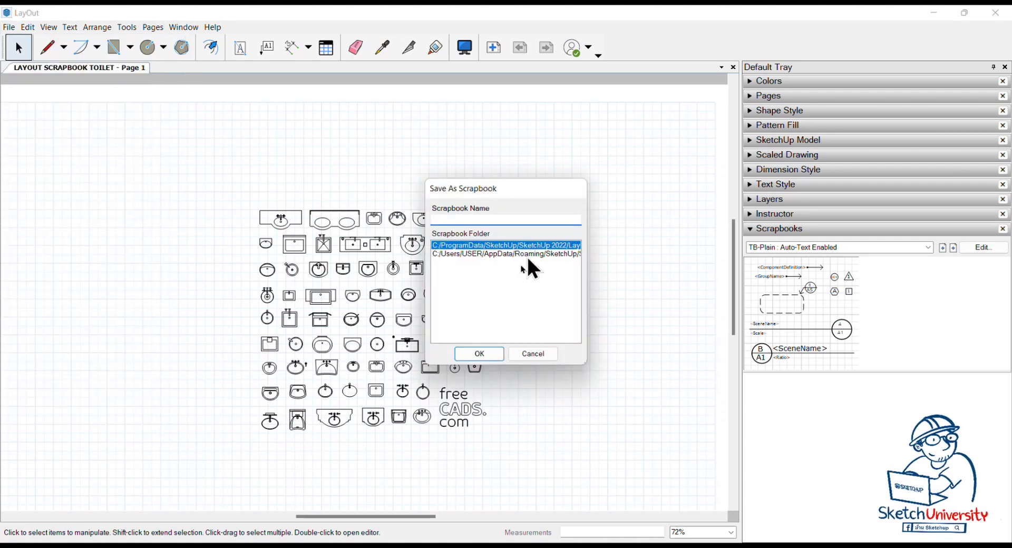
pyautogui.click(487, 254)
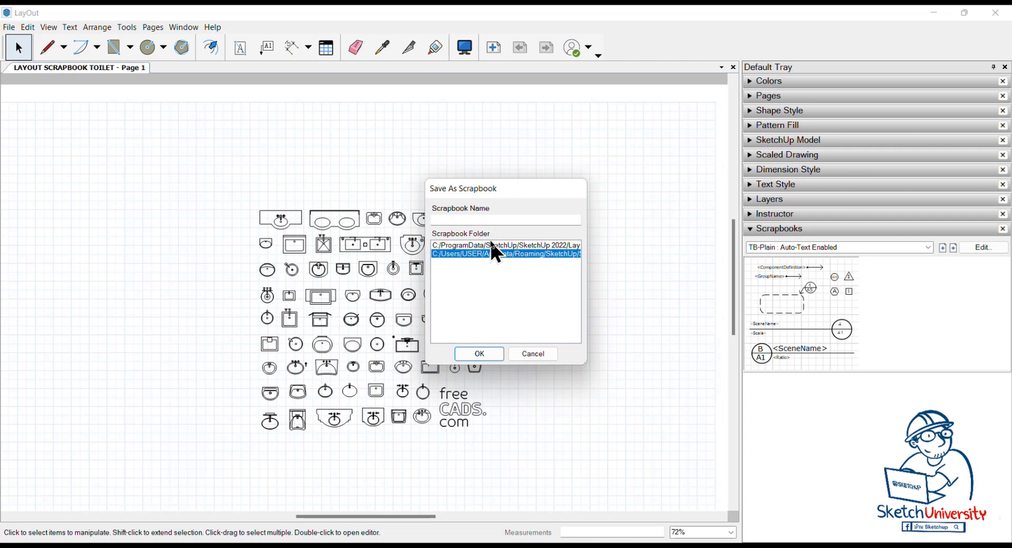
pyautogui.click(486, 245)
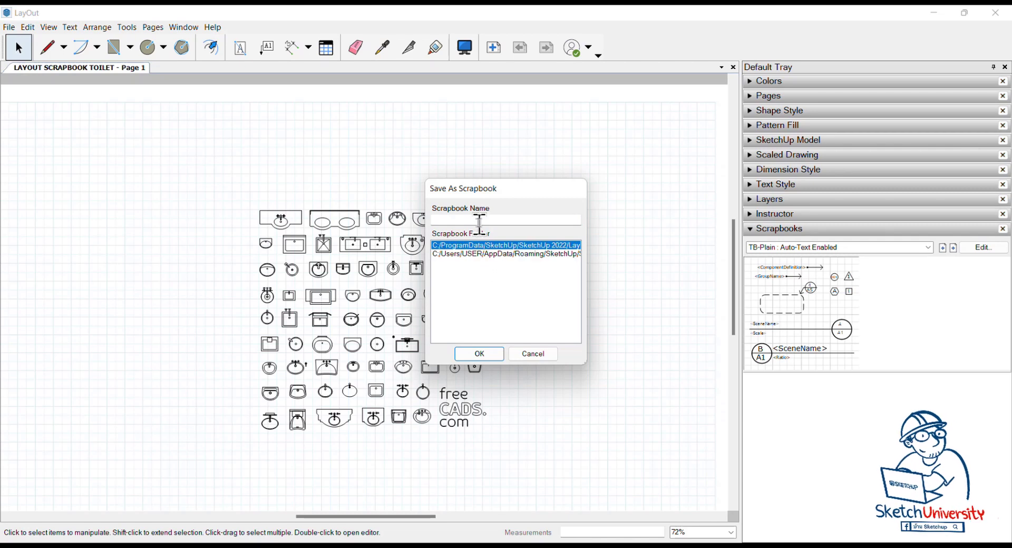
pyautogui.click(477, 219)
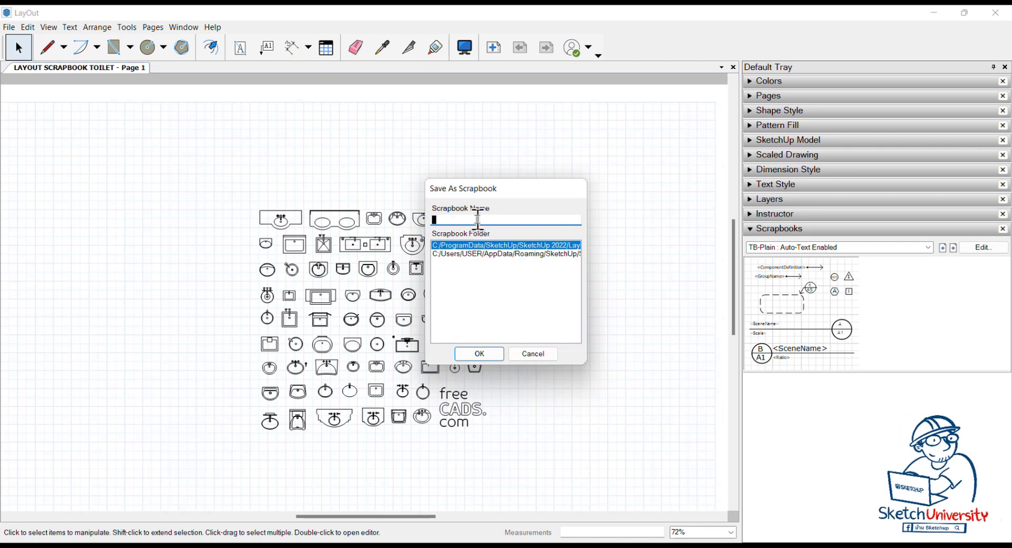
pyautogui.write('TOI')
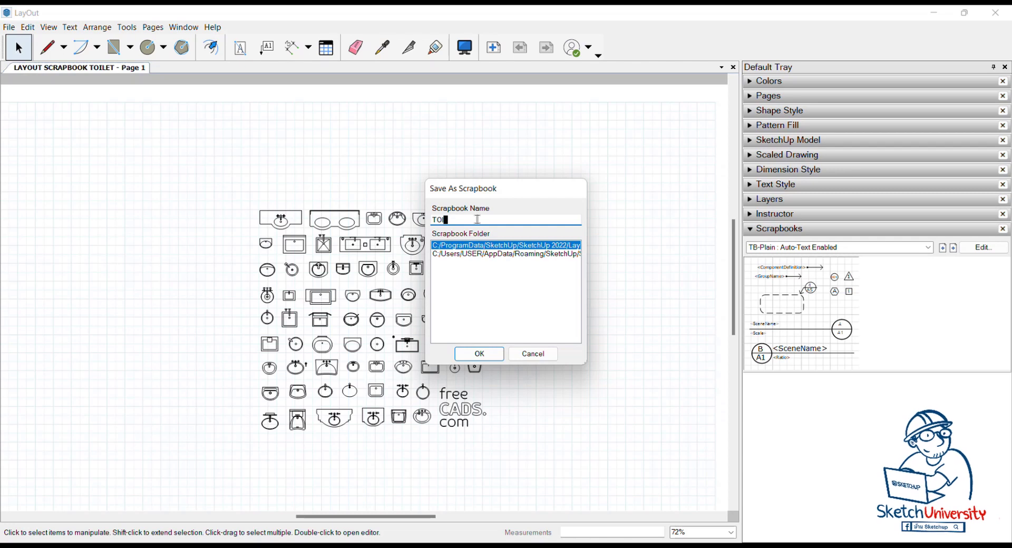
pyautogui.write('LET')
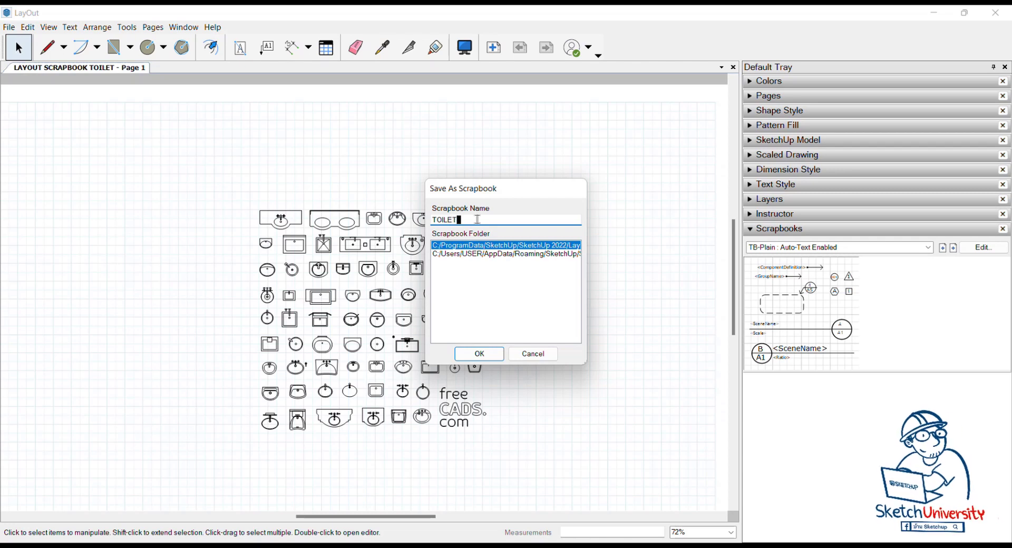
pyautogui.click(476, 352)
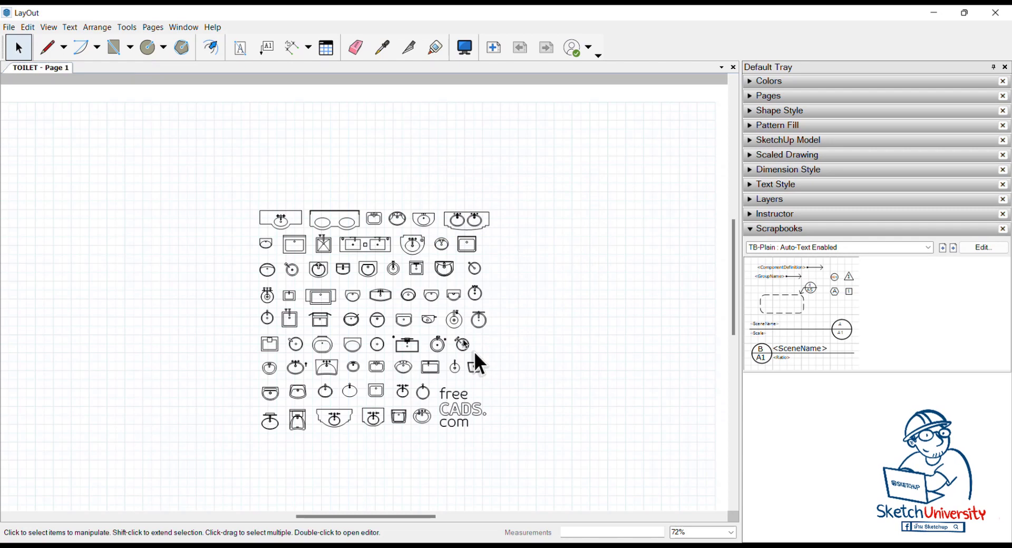
pyautogui.scroll(-1, 95, 182)
pyautogui.scroll(-1, 108, 187)
# Step: Create a new untitled document from the chosen template
pyautogui.click(10, 28)
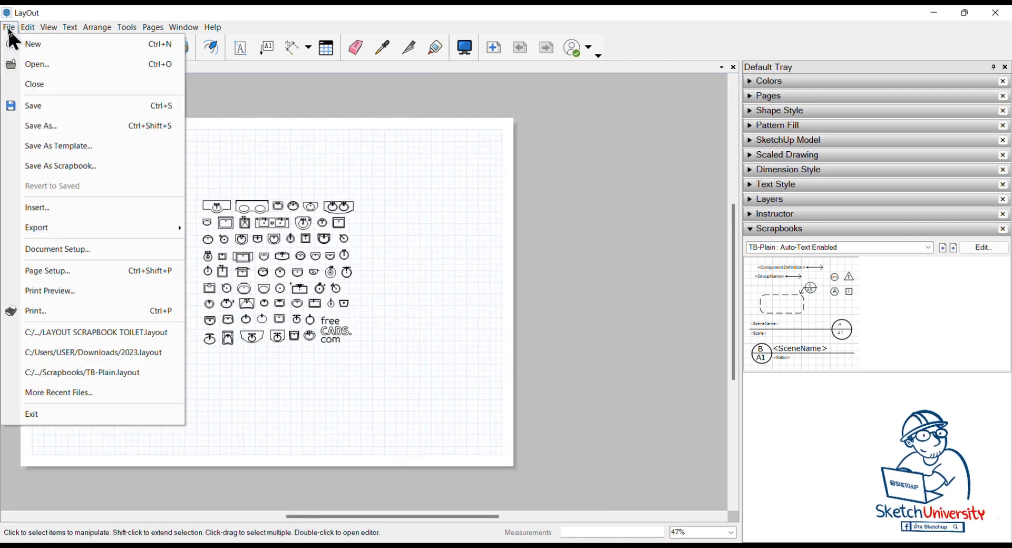
pyautogui.click(38, 49)
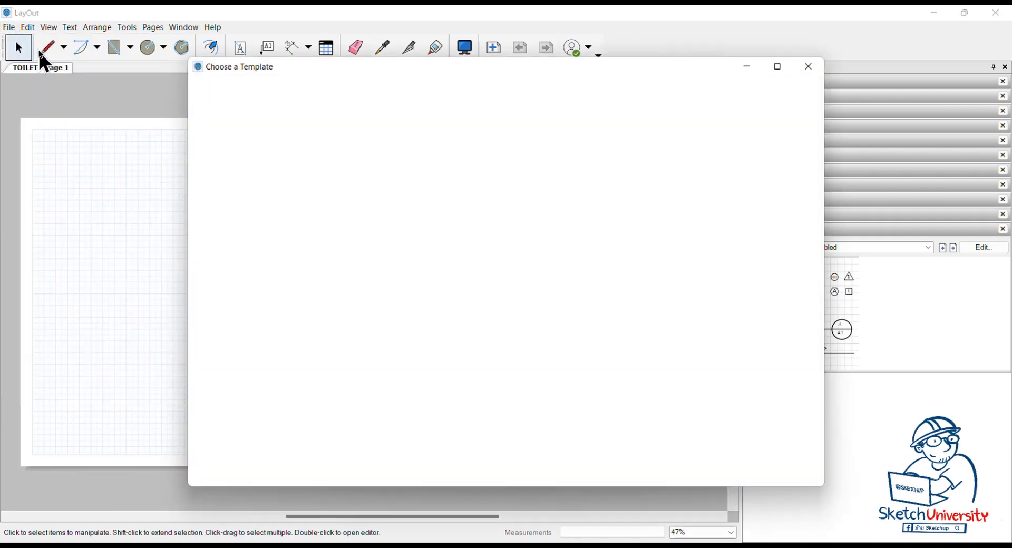
pyautogui.doubleClick(264, 202)
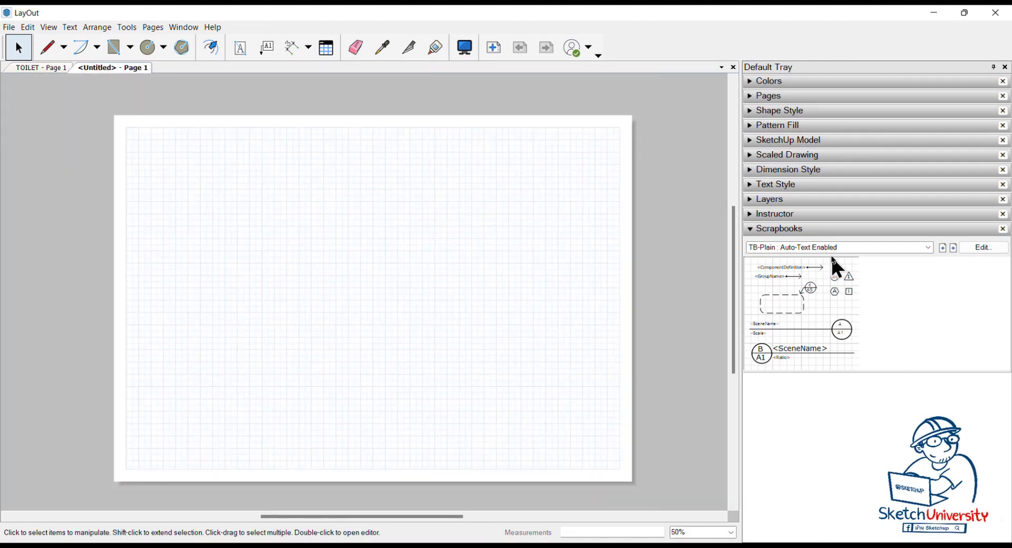
# Step: Pick the TOILET scrapbook and drag two sink symbols onto the page
pyautogui.click(888, 247)
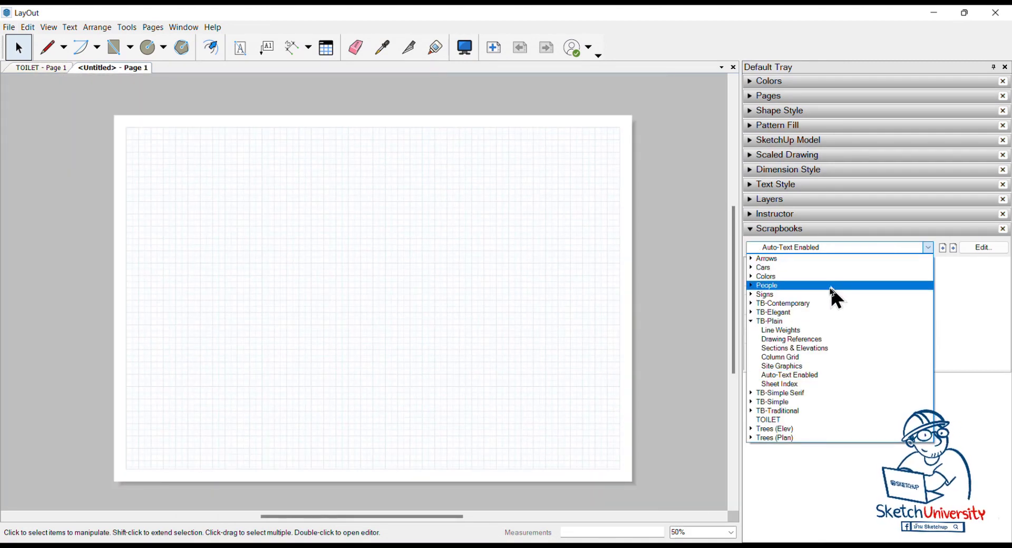
pyautogui.click(771, 319)
pyautogui.click(775, 251)
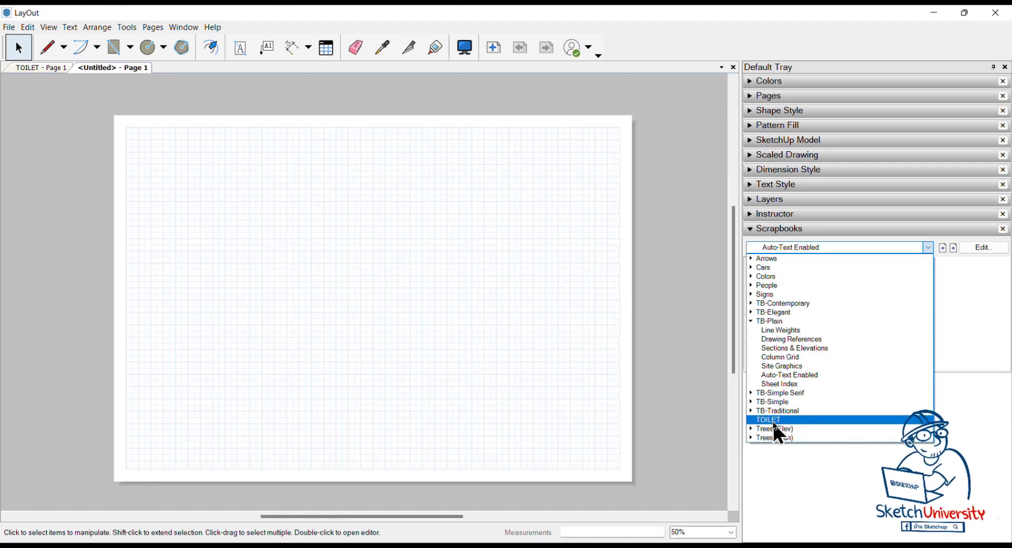
pyautogui.click(772, 420)
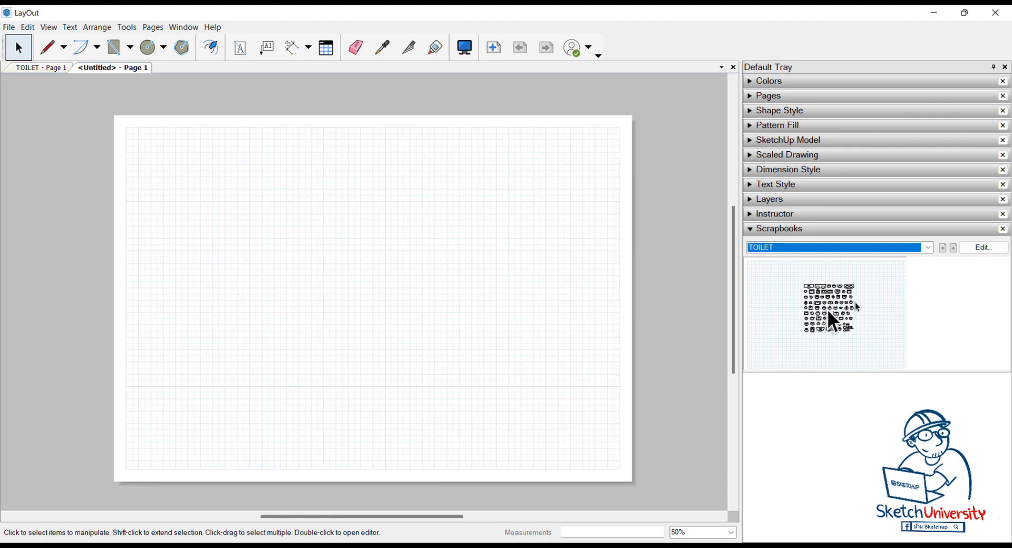
pyautogui.moveTo(810, 293); pyautogui.dragTo(220, 173)
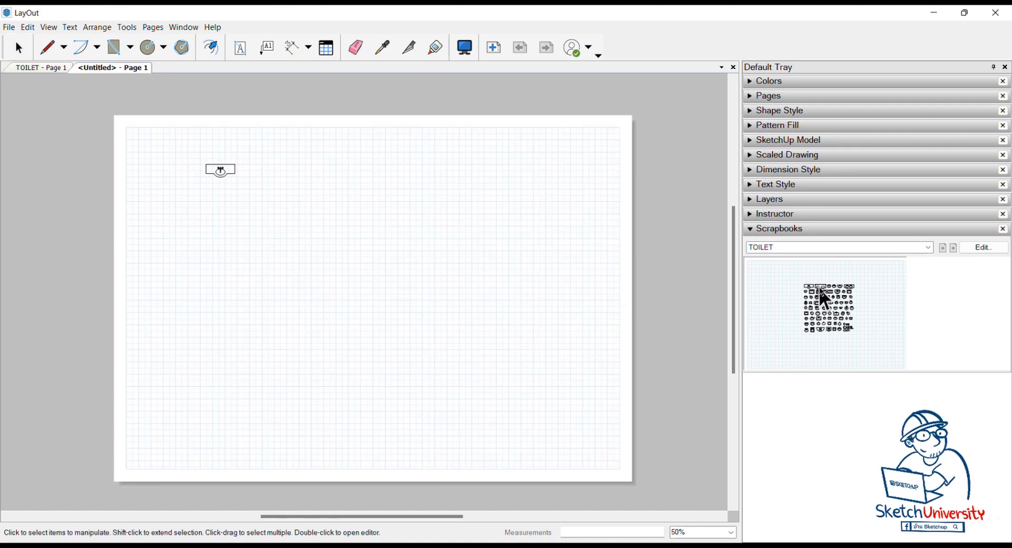
pyautogui.moveTo(818, 286); pyautogui.dragTo(268, 180)
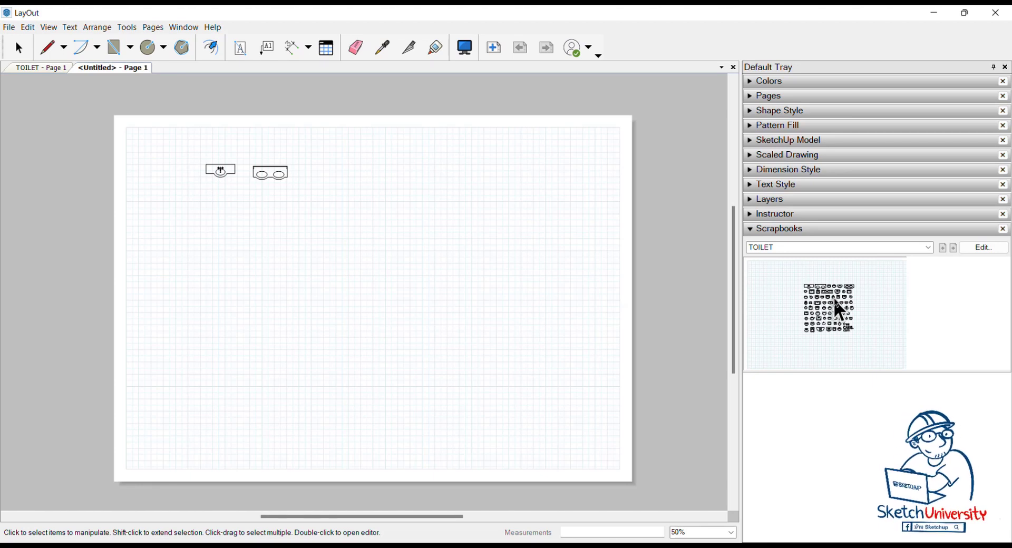
# Step: Switch to the TOILET document, select its blockcad viewport and expand the SketchUp Model panel
pyautogui.click(38, 68)
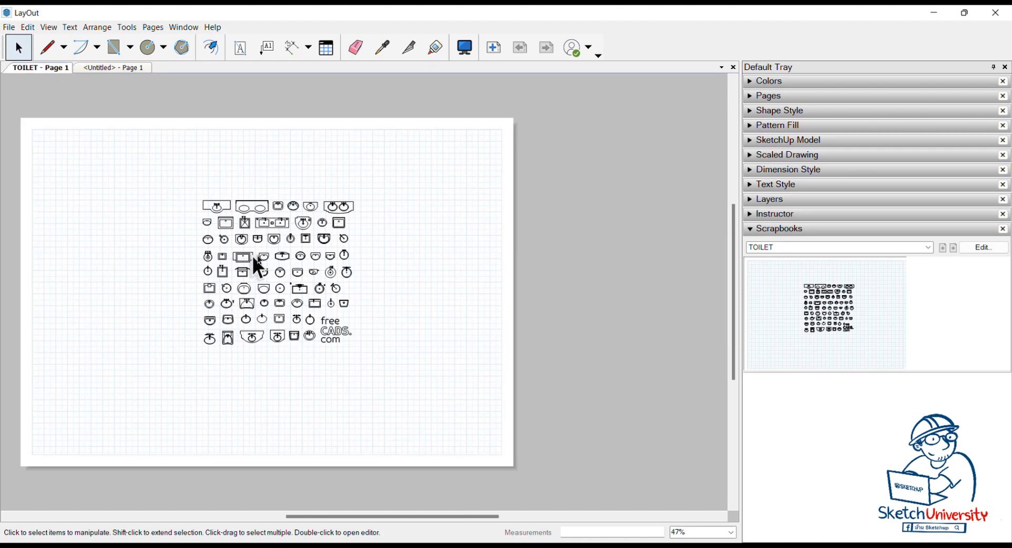
pyautogui.scroll(1, 285, 263)
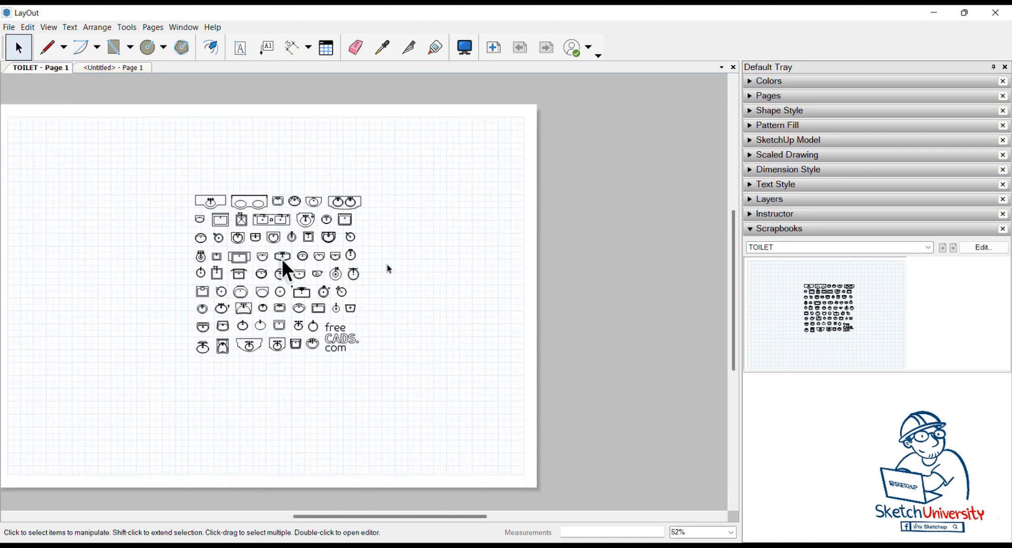
pyautogui.scroll(2, 318, 237)
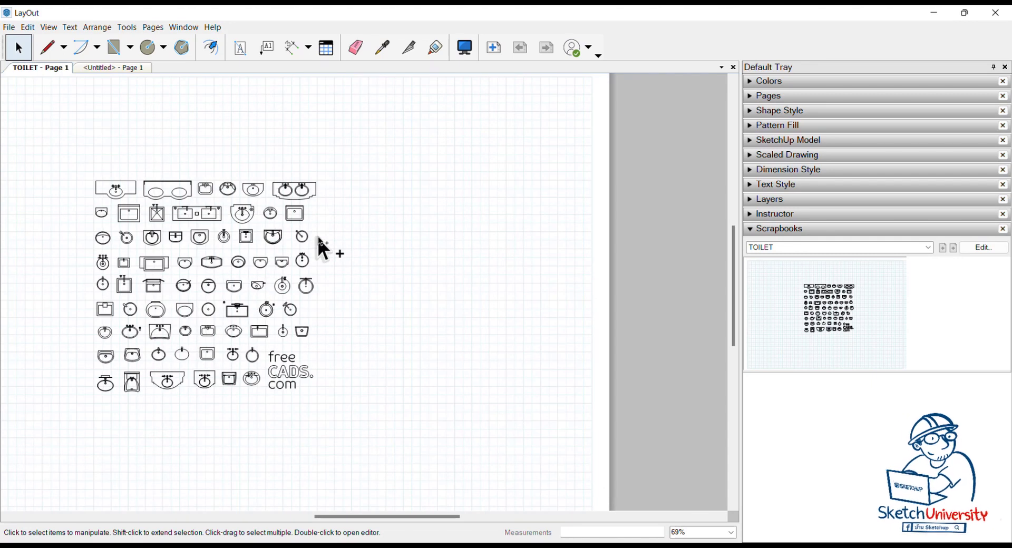
pyautogui.scroll(-2, 338, 222)
pyautogui.scroll(-3, 400, 222)
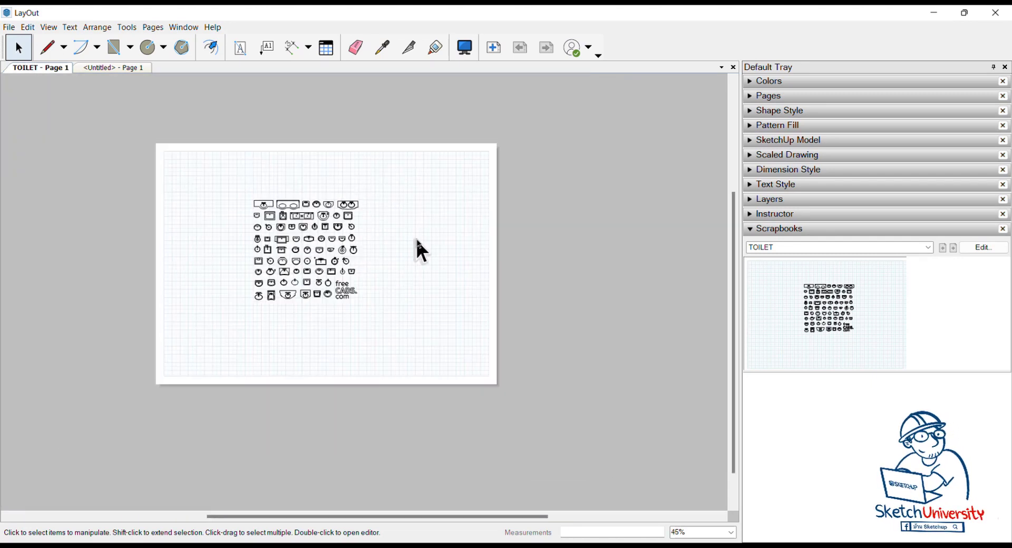
pyautogui.scroll(-1, 424, 235)
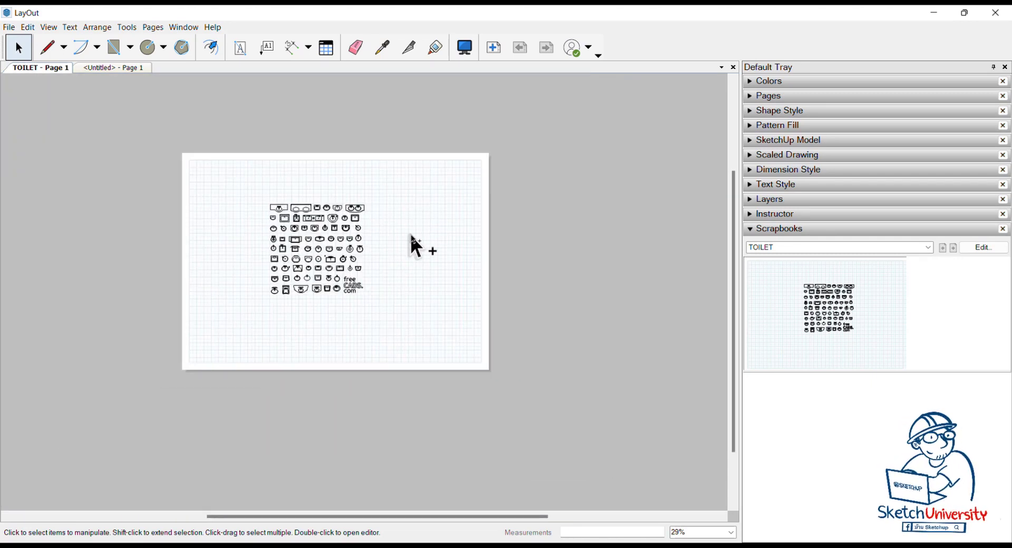
pyautogui.click(355, 233)
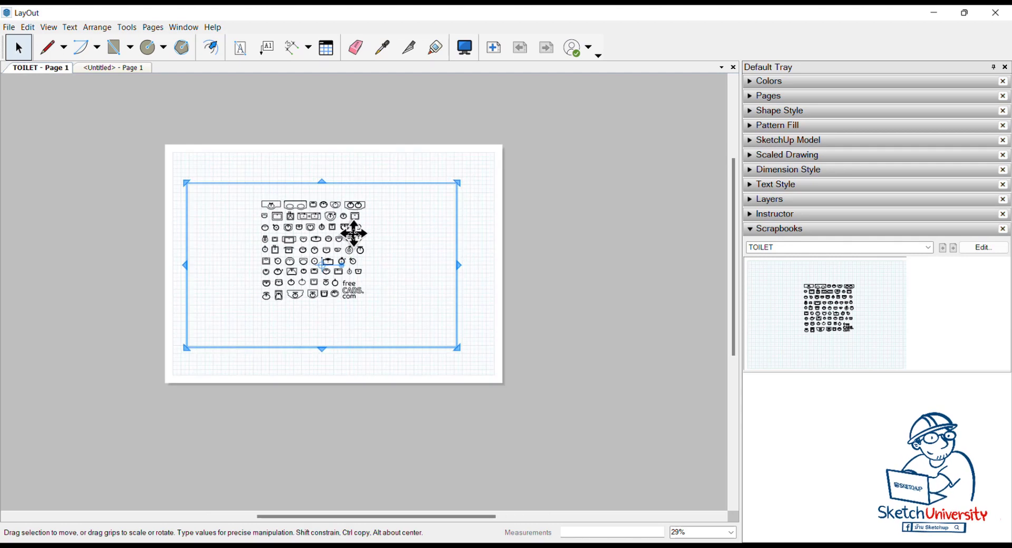
pyautogui.scroll(5, 354, 234)
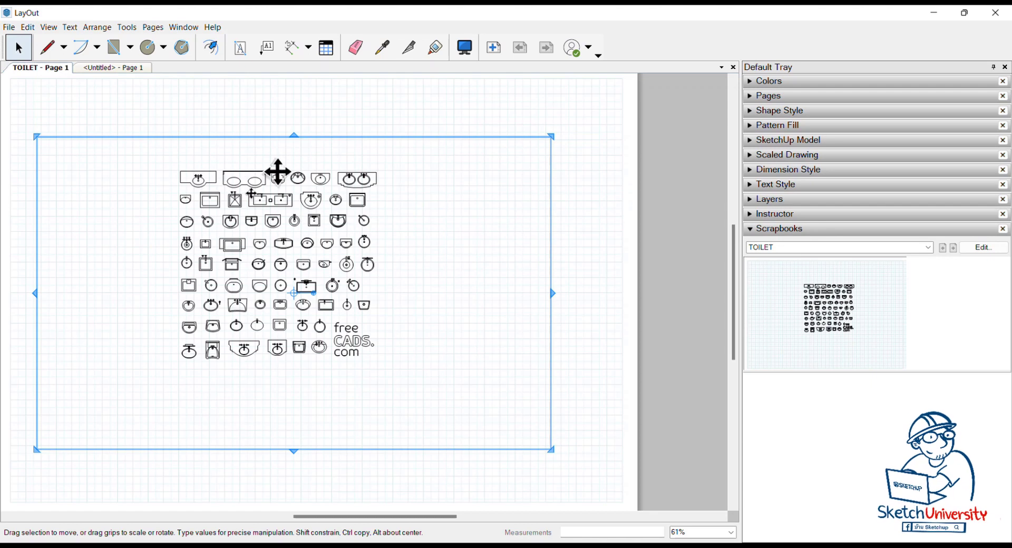
pyautogui.click(771, 139)
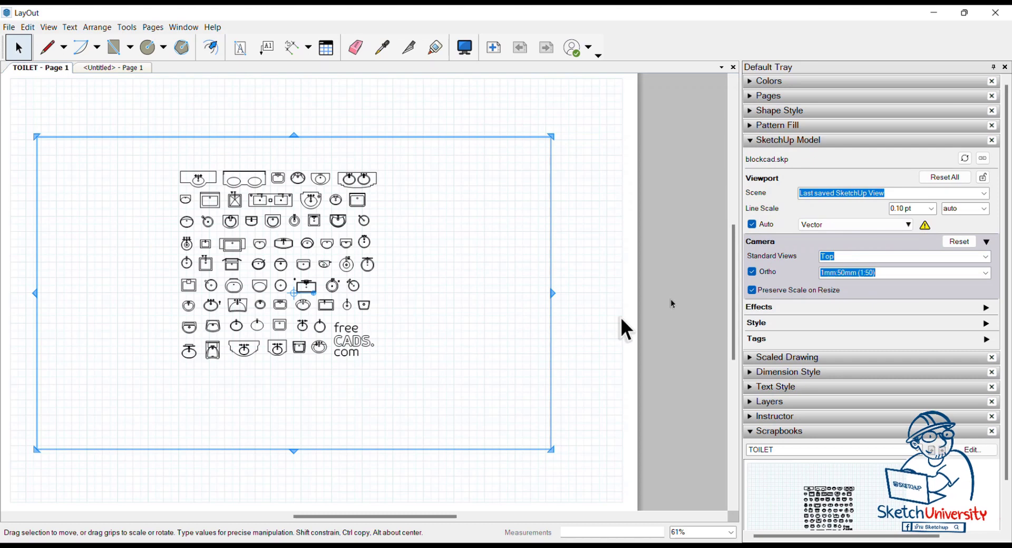
# Step: Render the TOILET viewport as Vector and set its ortho scale to 1:20
pyautogui.click(889, 225)
pyautogui.click(852, 238)
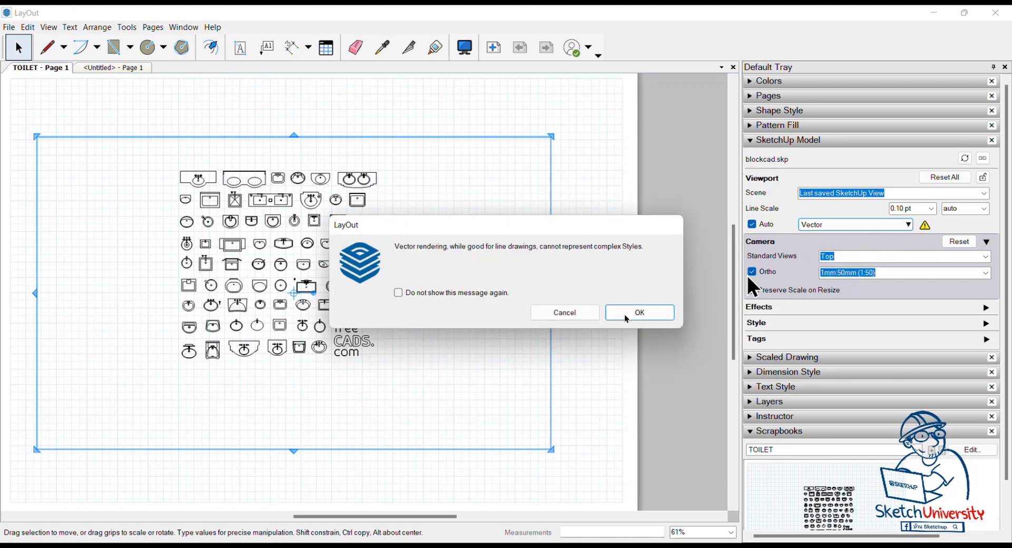
pyautogui.click(627, 315)
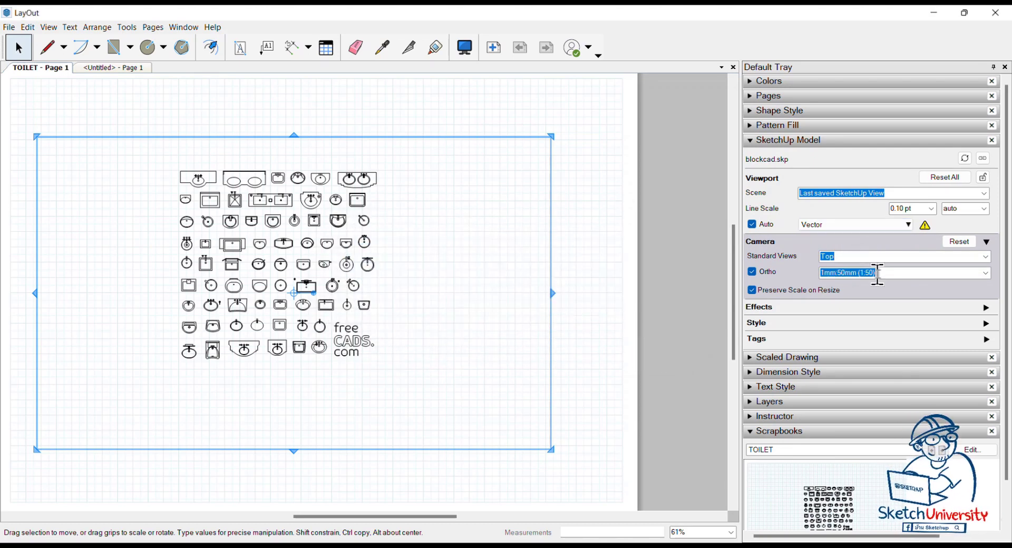
pyautogui.click(978, 274)
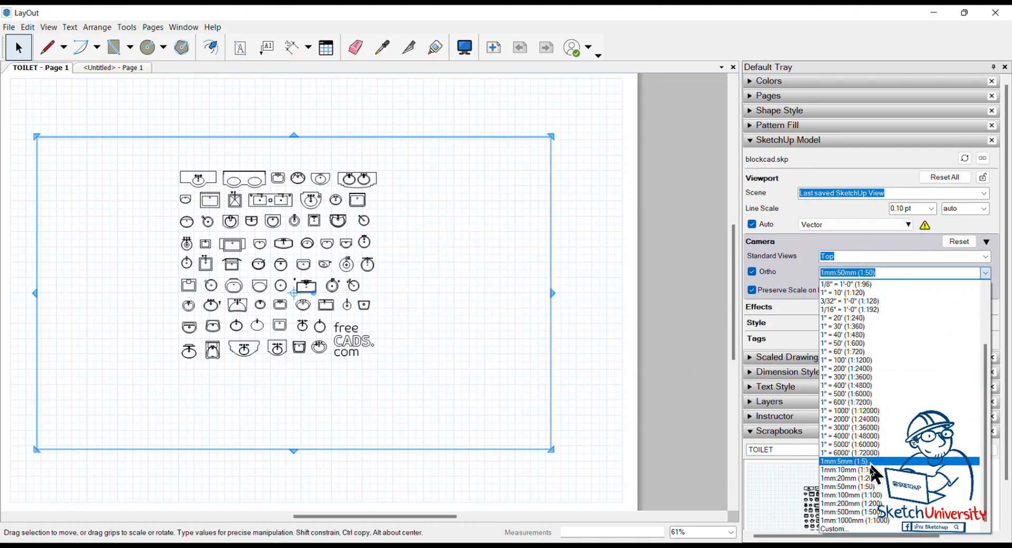
pyautogui.click(869, 478)
pyautogui.scroll(-3, 363, 334)
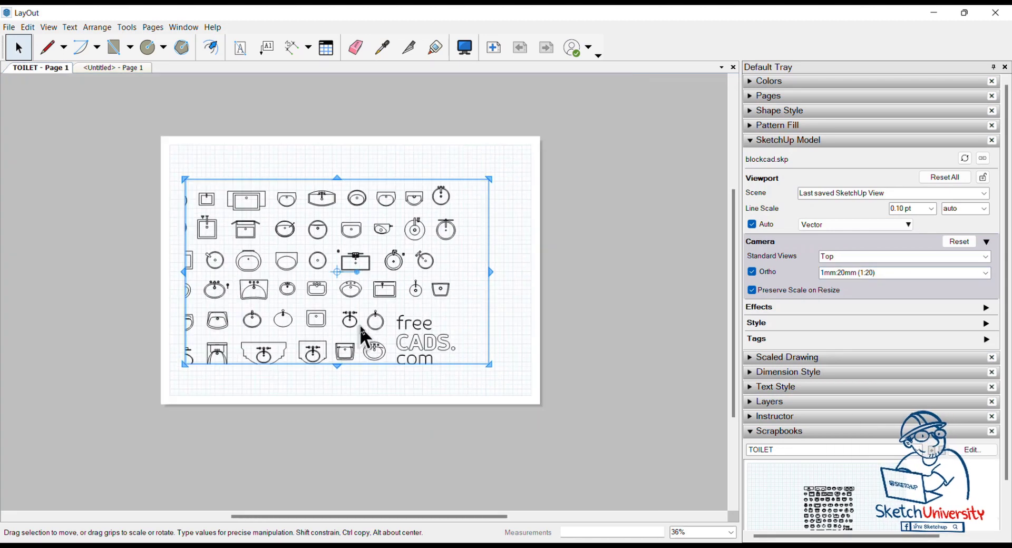
# Step: Widen the 1:20 viewport leftward and stretch it upward, shifting it down to reveal the top vanity-sink row
pyautogui.moveTo(369, 348)
pyautogui.mouseDown()
pyautogui.moveTo(384, 318)
pyautogui.moveTo(351, 383)
pyautogui.mouseUp()
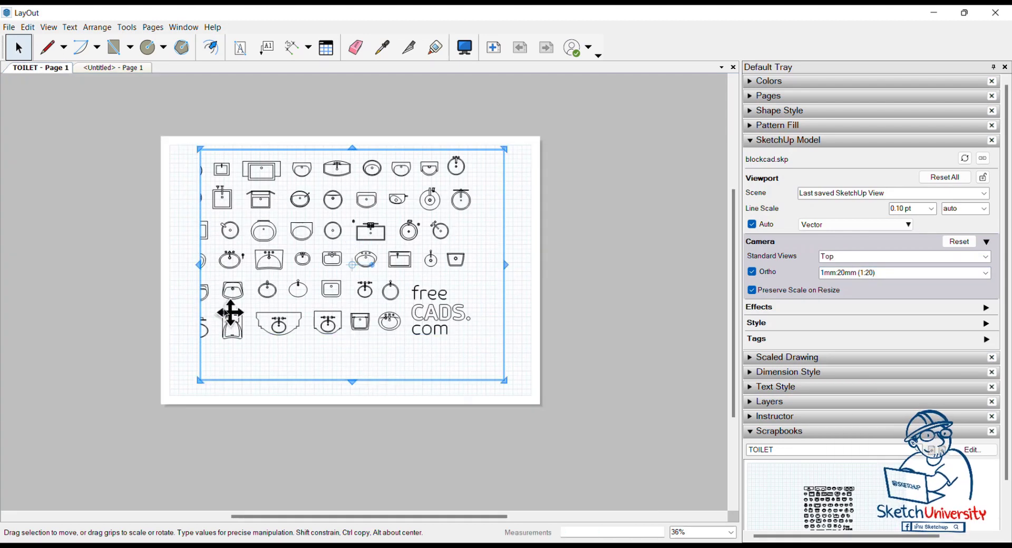
pyautogui.moveTo(199, 267); pyautogui.dragTo(164, 267)
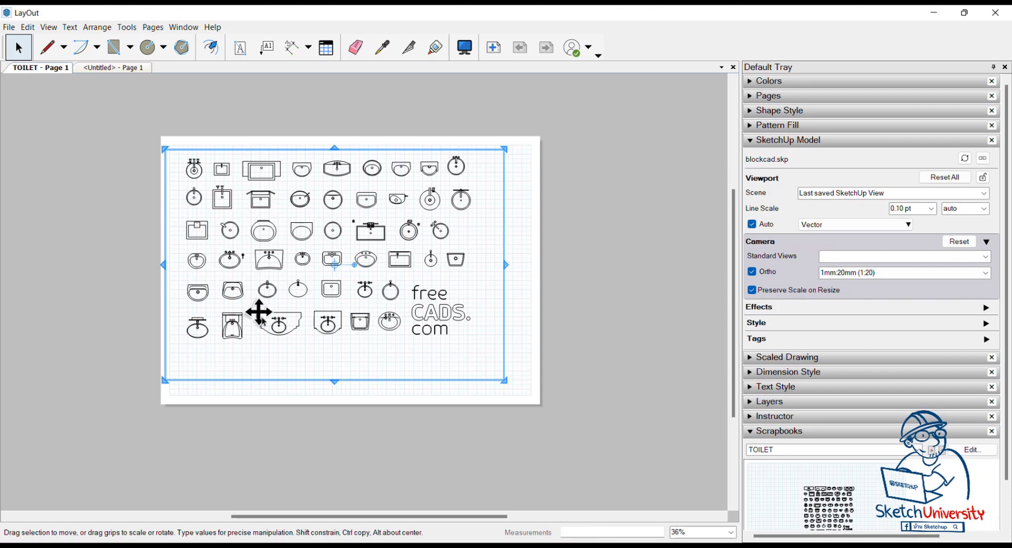
pyautogui.moveTo(271, 323); pyautogui.dragTo(292, 331)
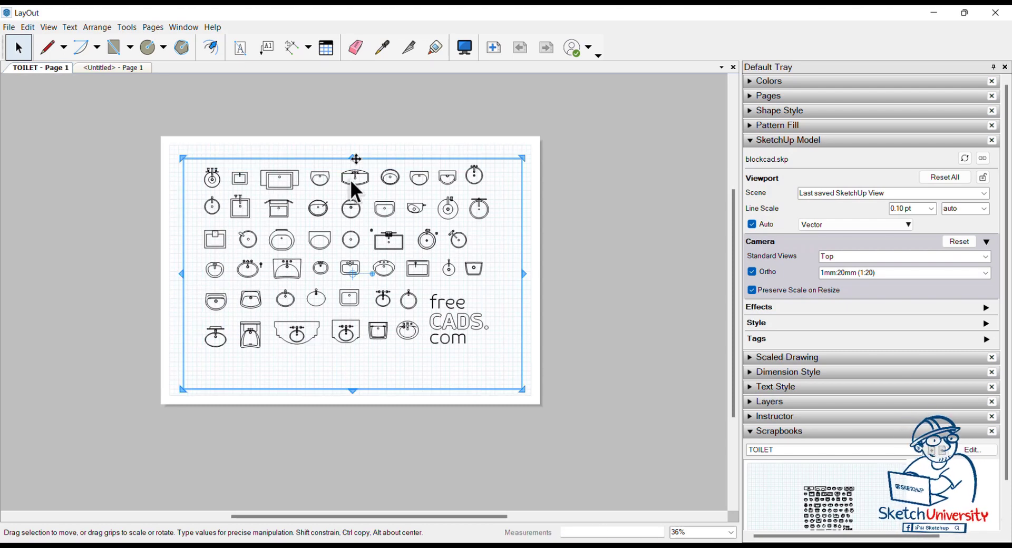
pyautogui.moveTo(352, 158); pyautogui.dragTo(347, 113)
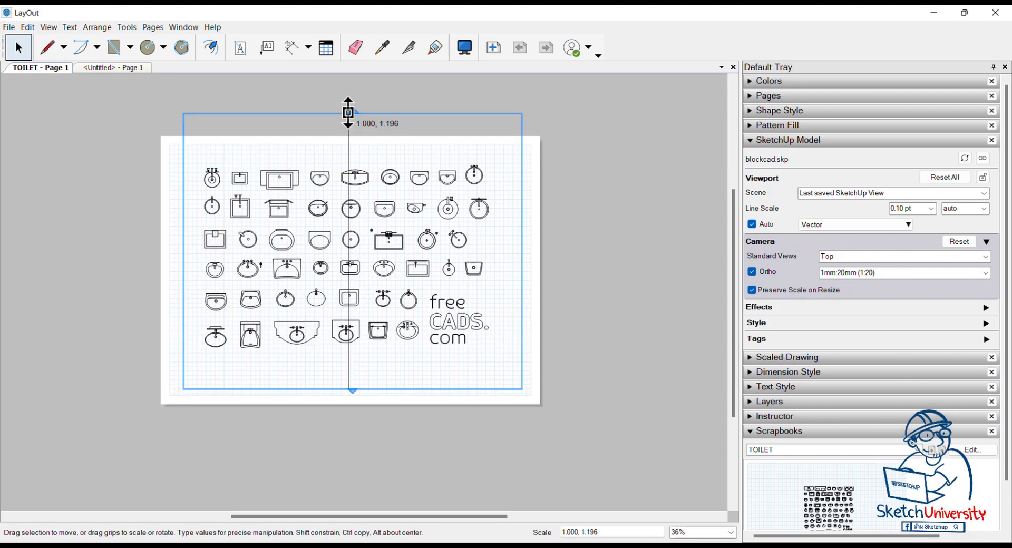
pyautogui.moveTo(350, 275); pyautogui.dragTo(350, 316)
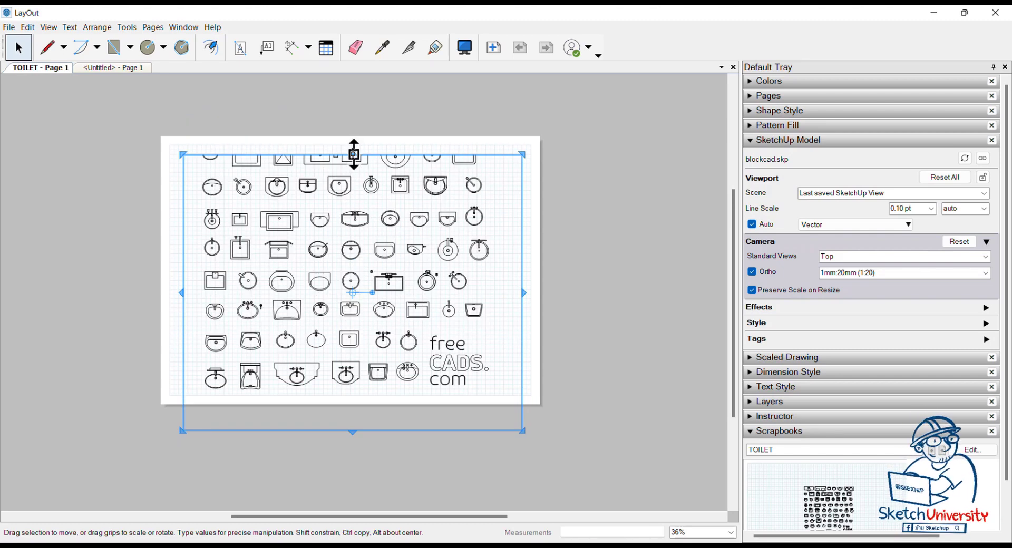
pyautogui.moveTo(354, 154); pyautogui.dragTo(353, 131)
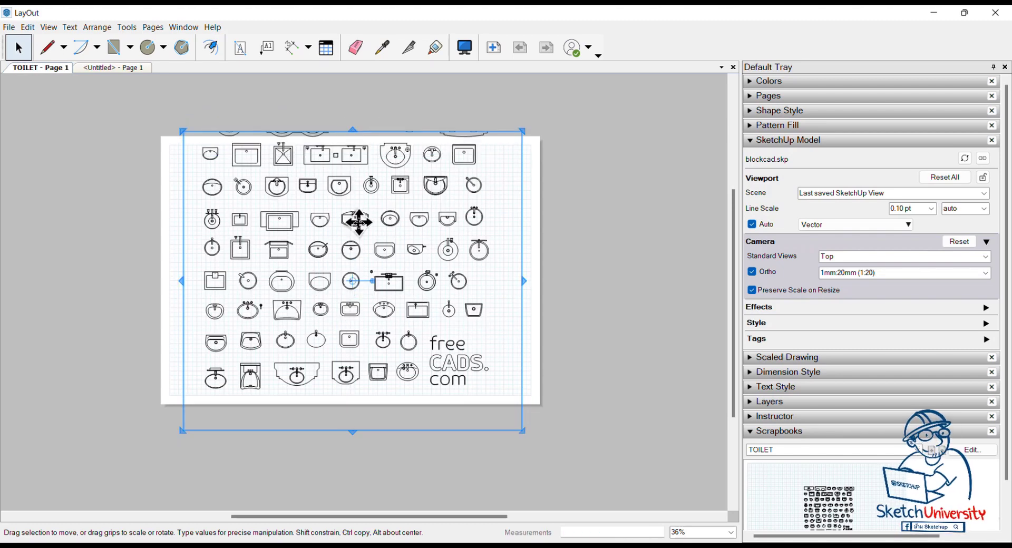
pyautogui.moveTo(359, 222); pyautogui.dragTo(353, 245)
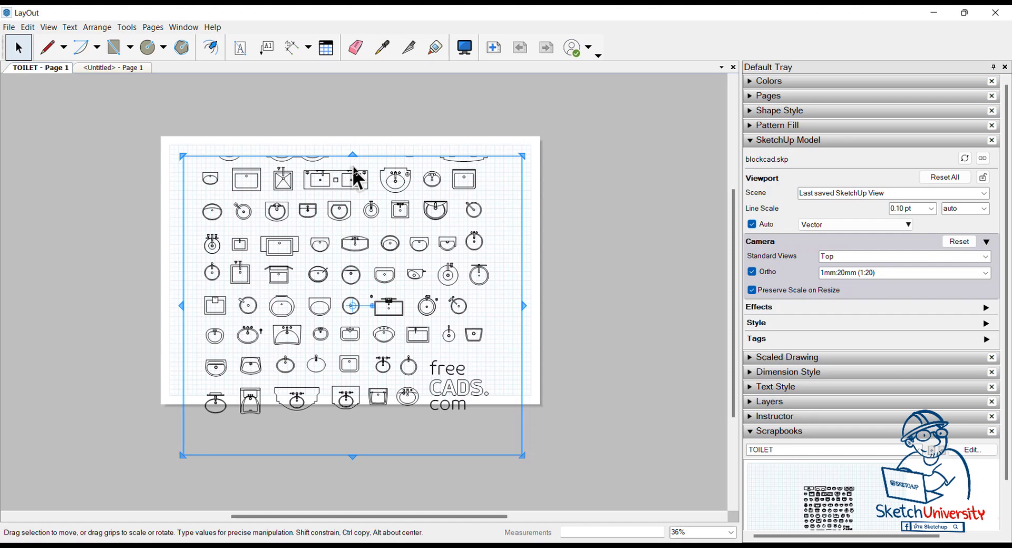
pyautogui.moveTo(350, 153); pyautogui.dragTo(352, 110)
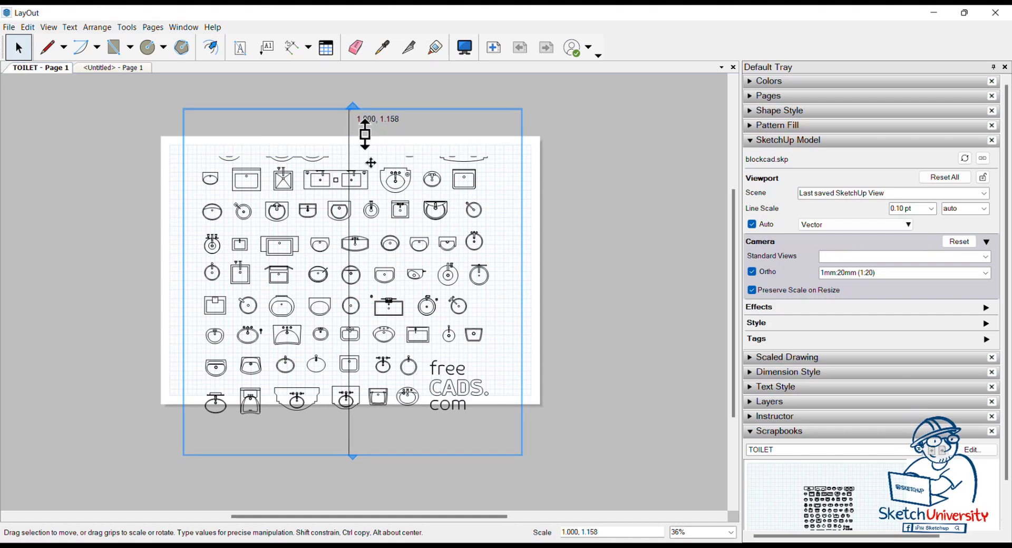
pyautogui.moveTo(358, 232); pyautogui.dragTo(352, 255)
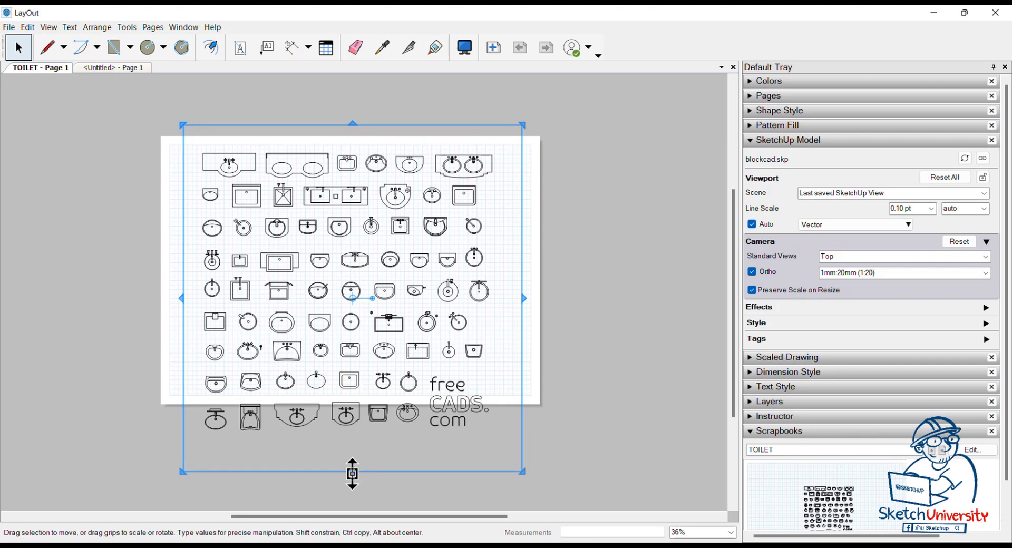
pyautogui.rightClick(381, 295)
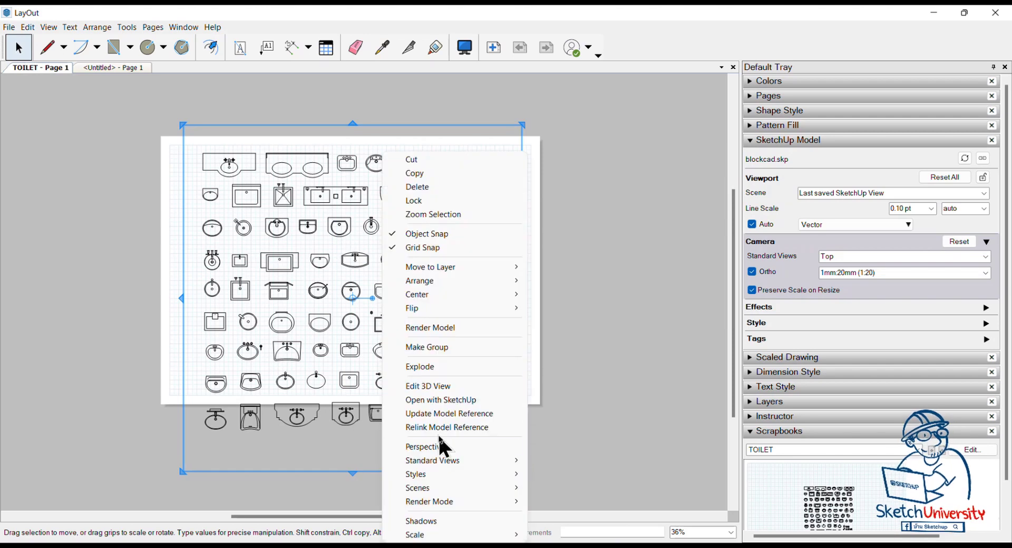
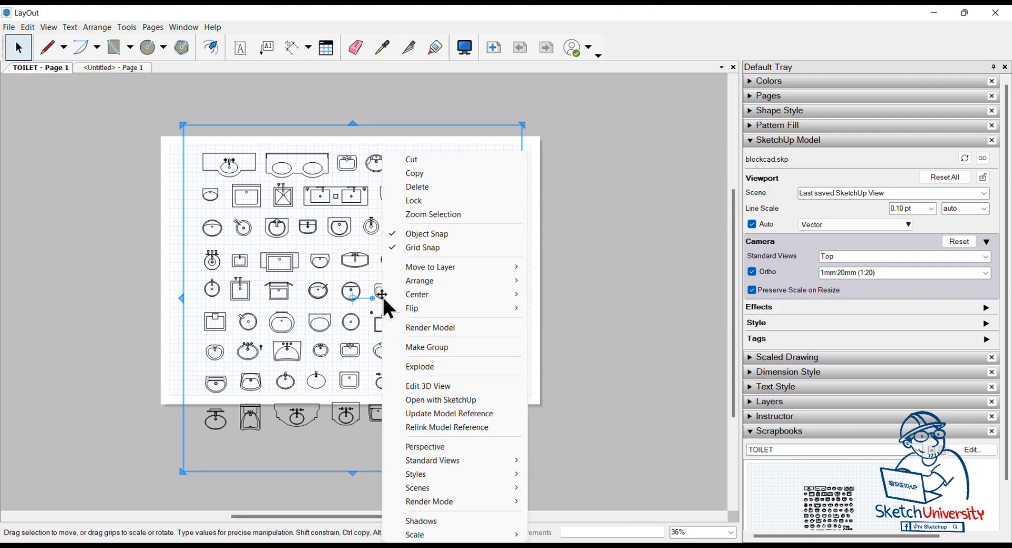
# Step: Explode the sink viewport and ungroup it into loose linework
pyautogui.click(442, 366)
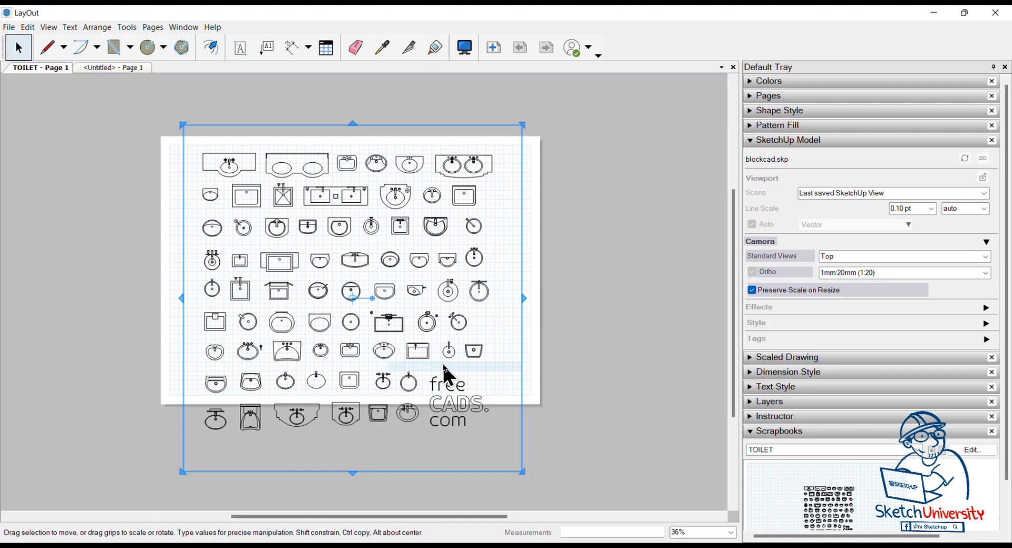
pyautogui.rightClick(467, 257)
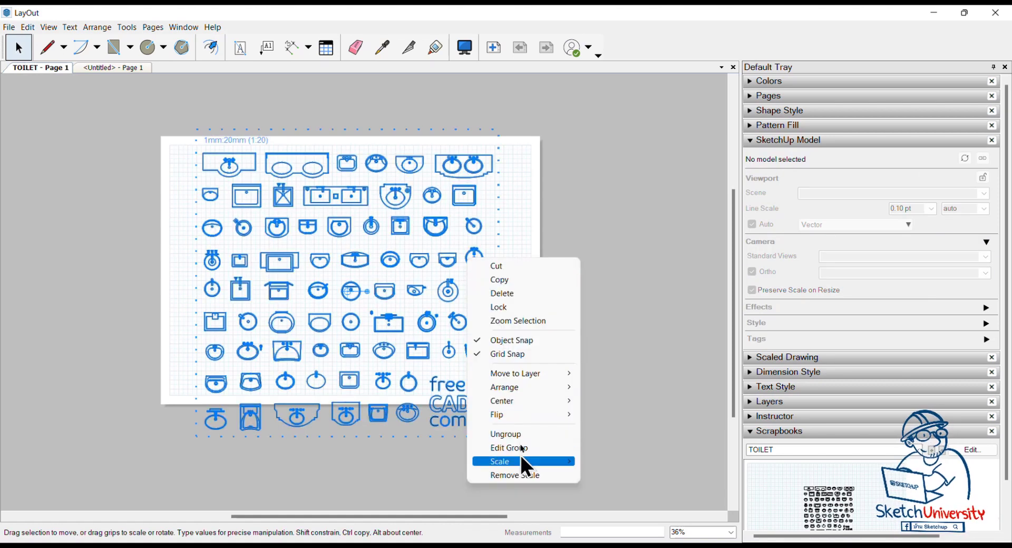
pyautogui.click(520, 436)
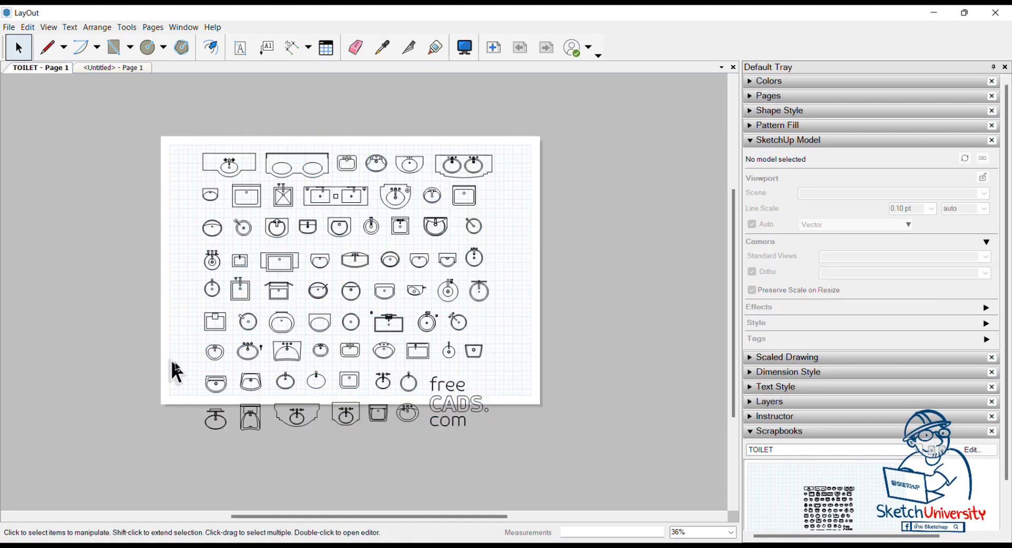
# Step: Delete the bottom two rows of sink symbols and the freeCADS.com logo
pyautogui.moveTo(170, 358); pyautogui.dragTo(547, 464)
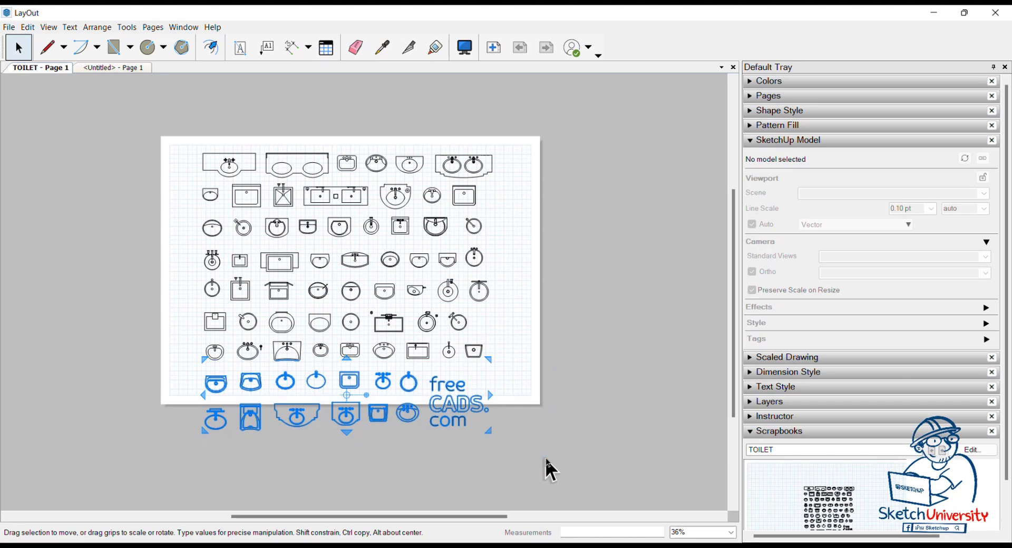
pyautogui.press('Delete')
pyautogui.scroll(3, 265, 141)
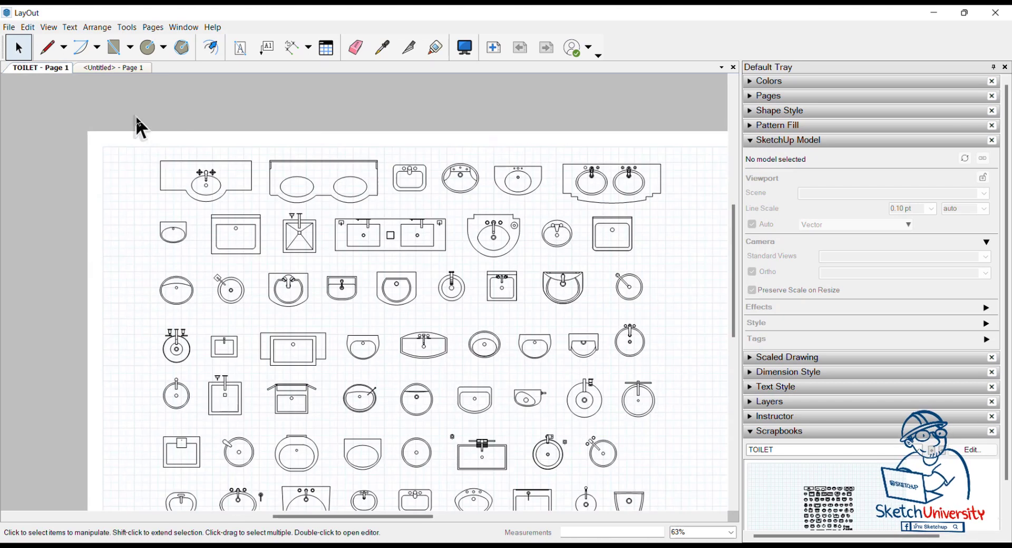
# Step: Group the top-left sink and the double-sink vanity, each on its own
pyautogui.moveTo(135, 116); pyautogui.dragTo(261, 209)
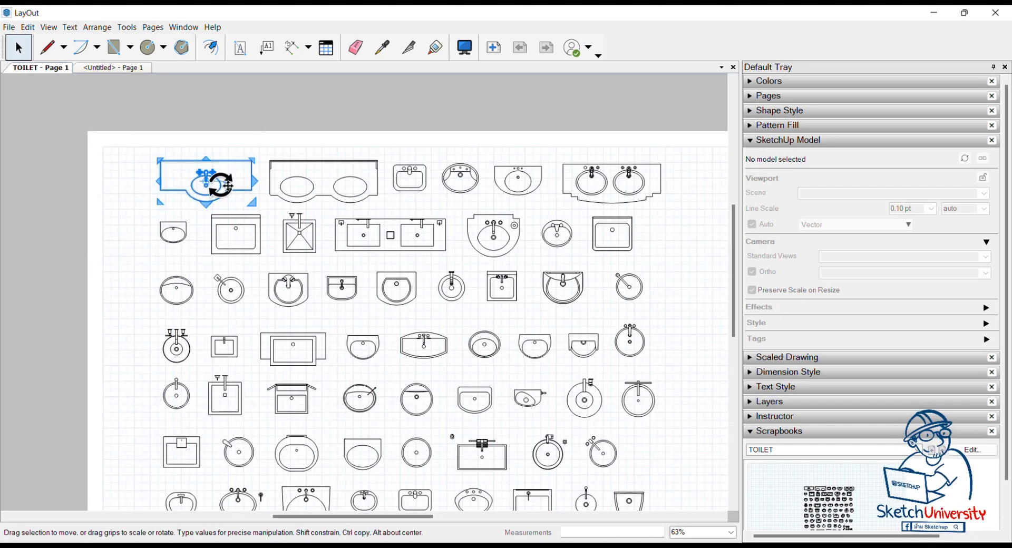
pyautogui.rightClick(230, 188)
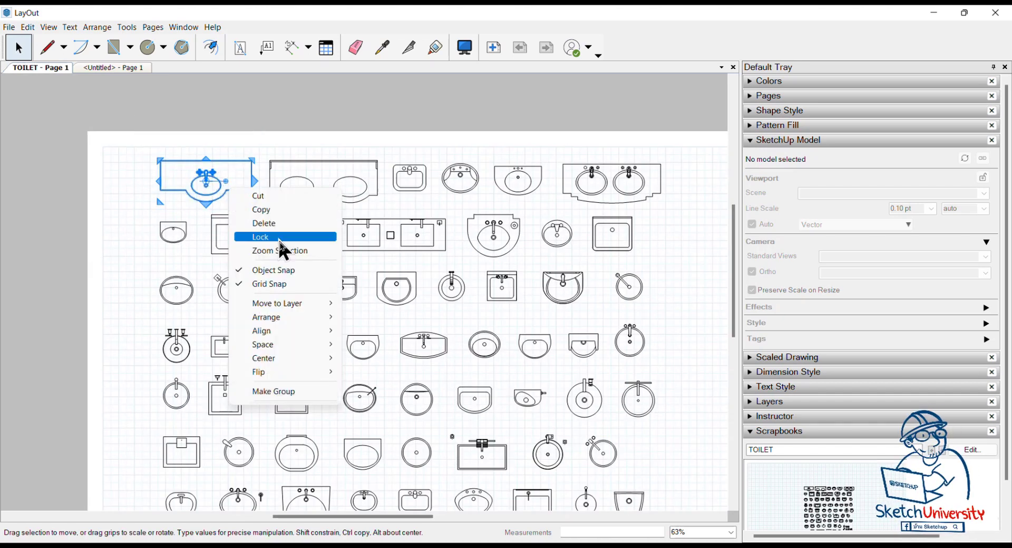
pyautogui.click(289, 391)
pyautogui.click(259, 138)
pyautogui.moveTo(262, 143); pyautogui.dragTo(387, 211)
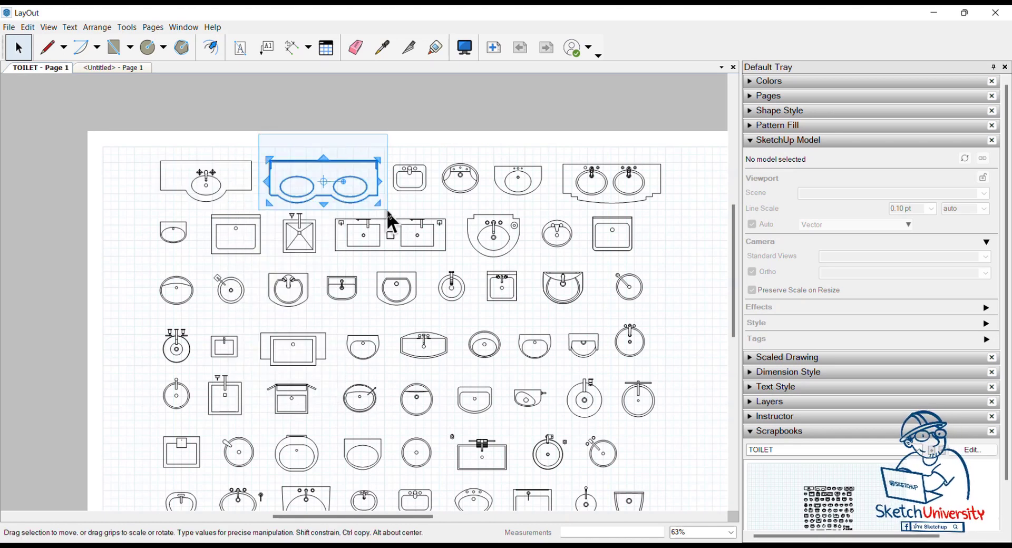
pyautogui.rightClick(353, 197)
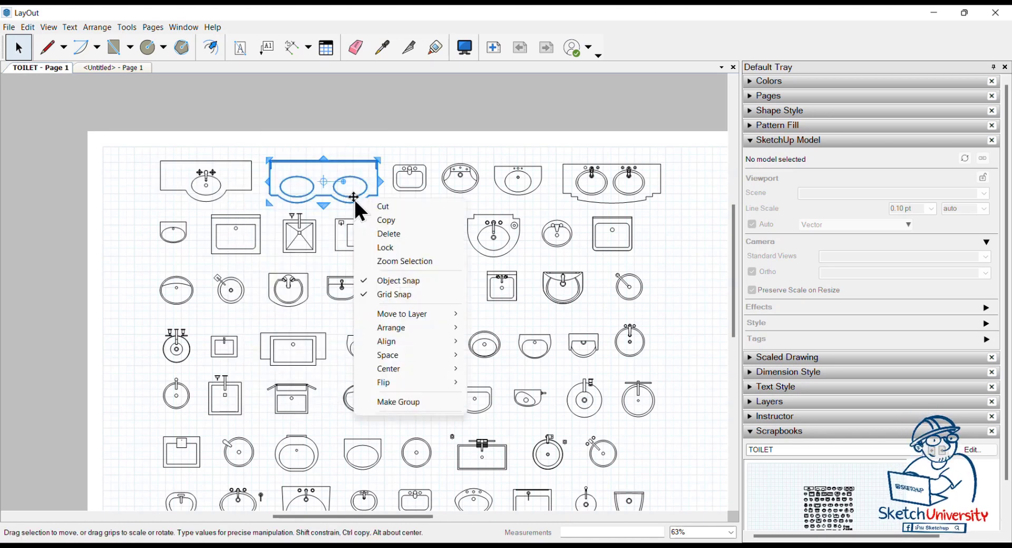
pyautogui.click(410, 401)
pyautogui.click(385, 136)
# Step: Group the small sink and the neighbouring round sink separately
pyautogui.moveTo(386, 141); pyautogui.dragTo(435, 202)
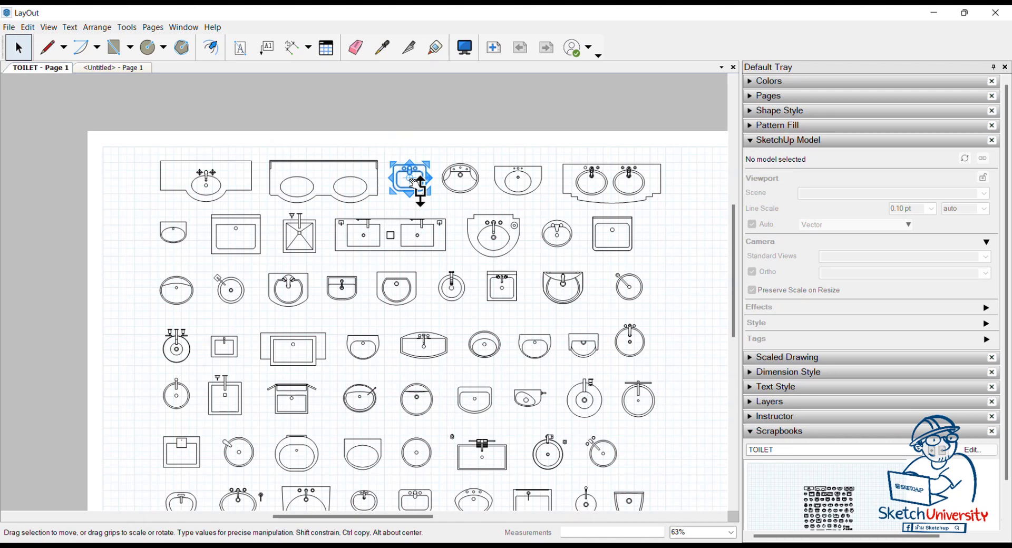
pyautogui.rightClick(412, 183)
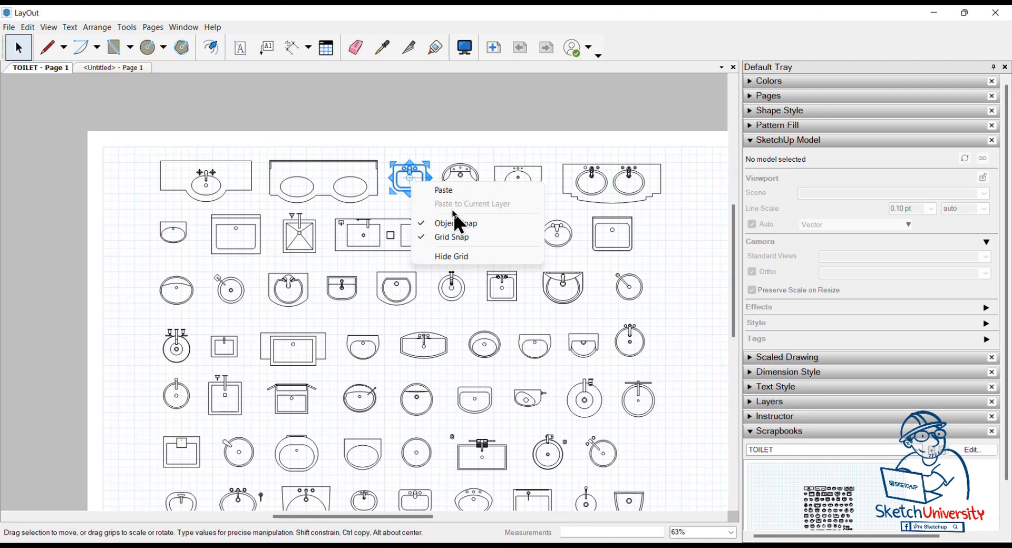
pyautogui.rightClick(403, 168)
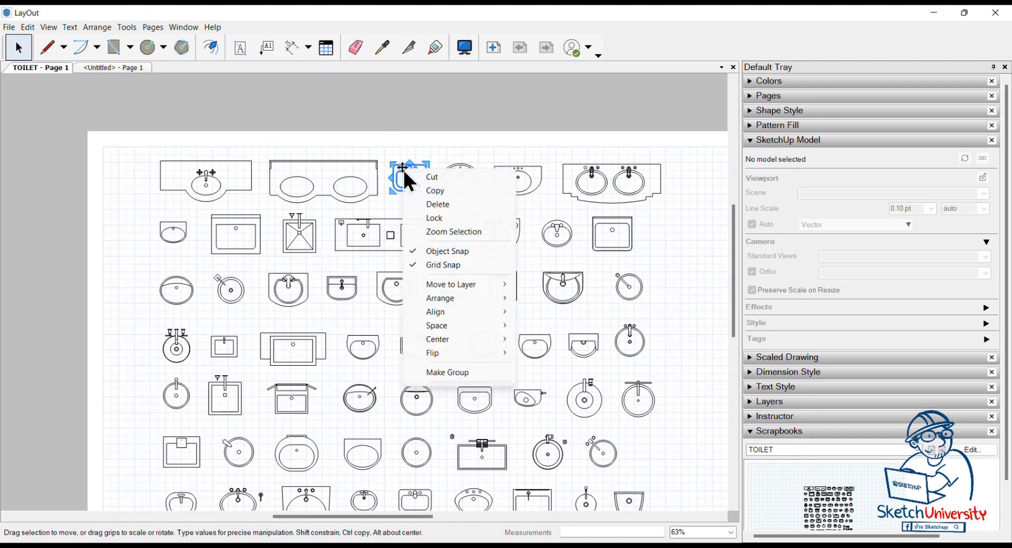
pyautogui.click(454, 372)
pyautogui.click(445, 148)
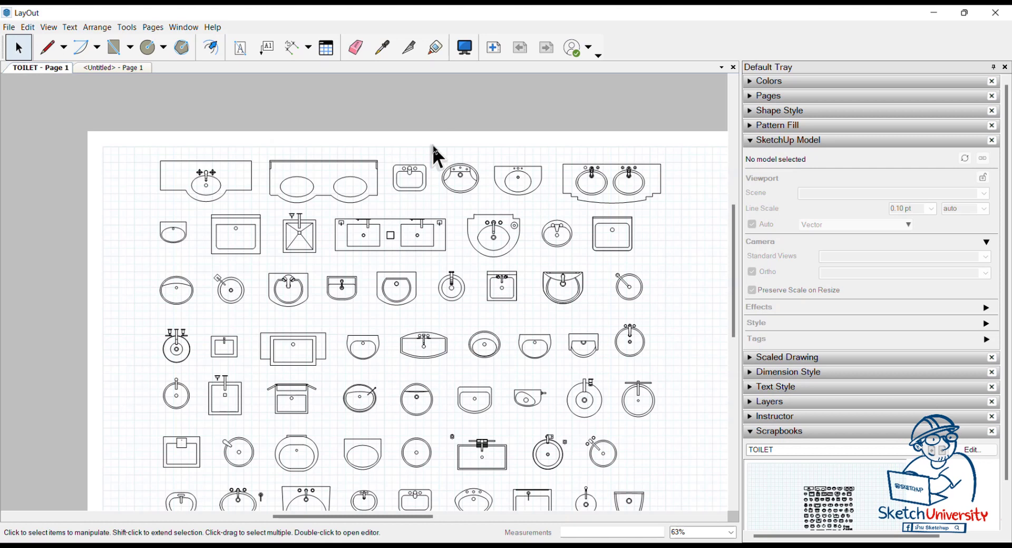
pyautogui.click(458, 176)
pyautogui.rightClick(464, 182)
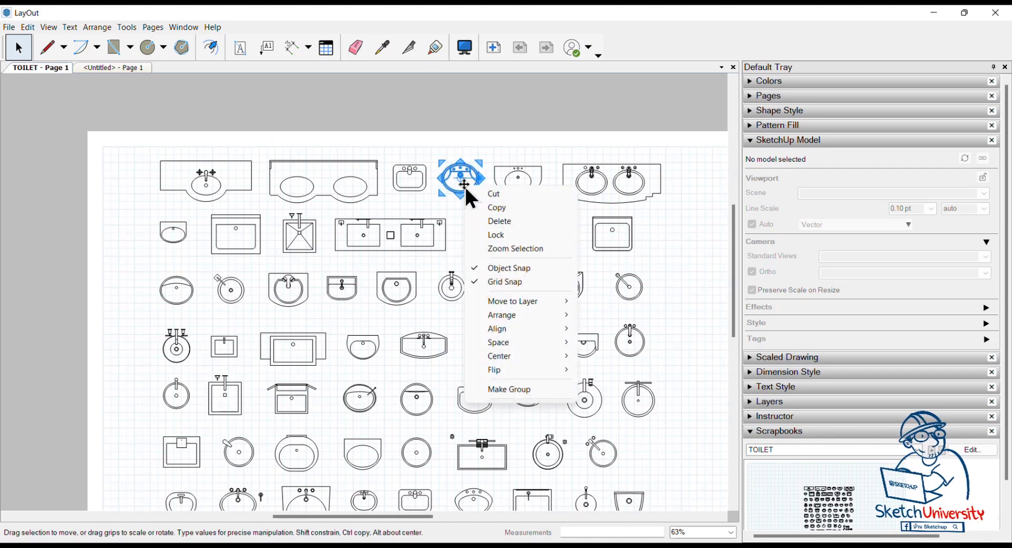
pyautogui.click(519, 389)
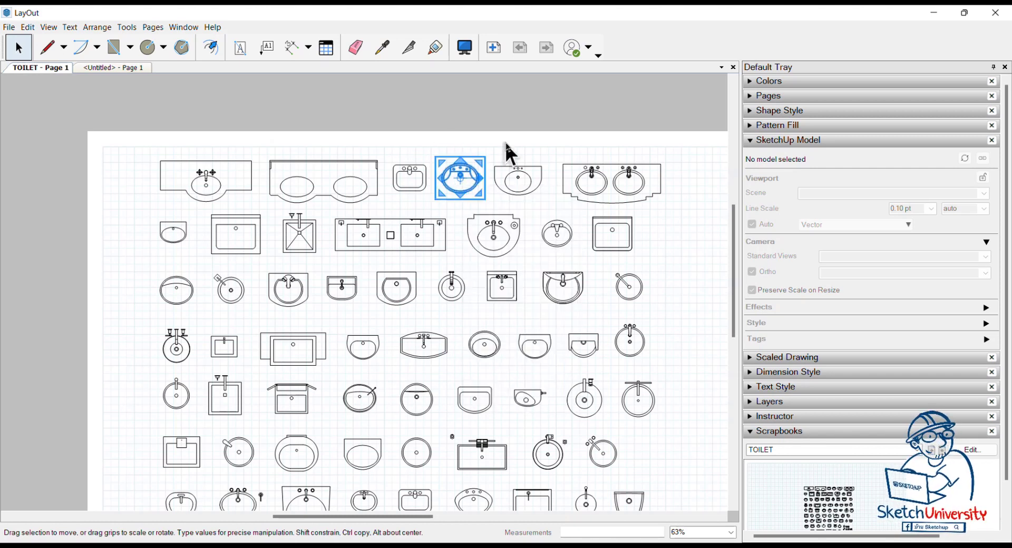
# Step: Group the next top-row sink and the top-right double vanity separately
pyautogui.moveTo(483, 144); pyautogui.dragTo(548, 211)
pyautogui.rightClick(527, 187)
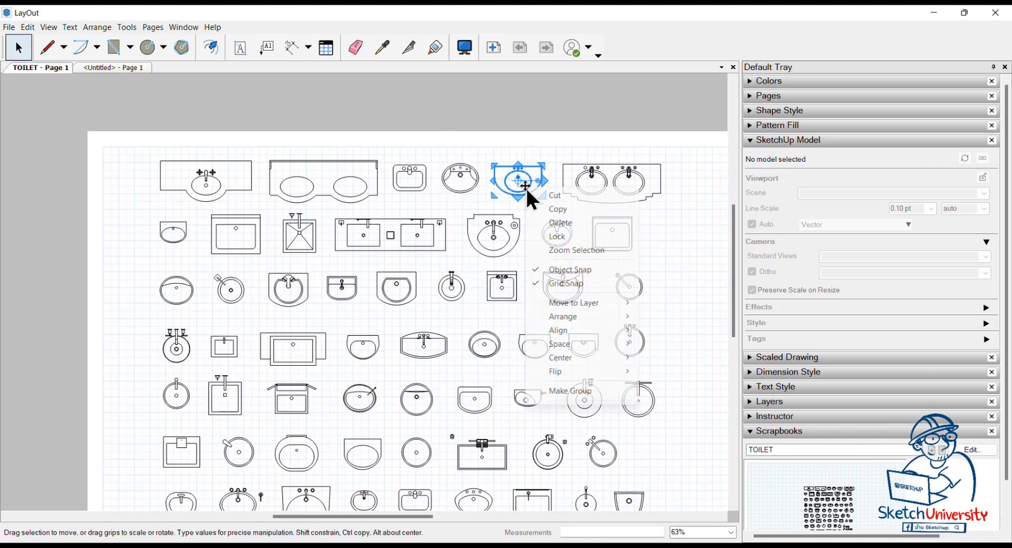
pyautogui.click(559, 391)
pyautogui.moveTo(555, 139); pyautogui.dragTo(697, 216)
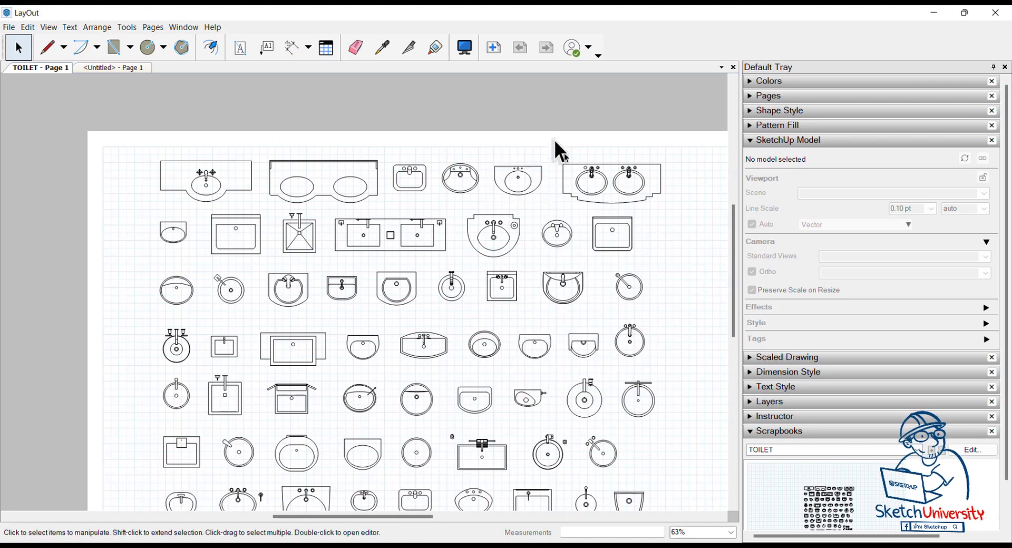
pyautogui.rightClick(625, 185)
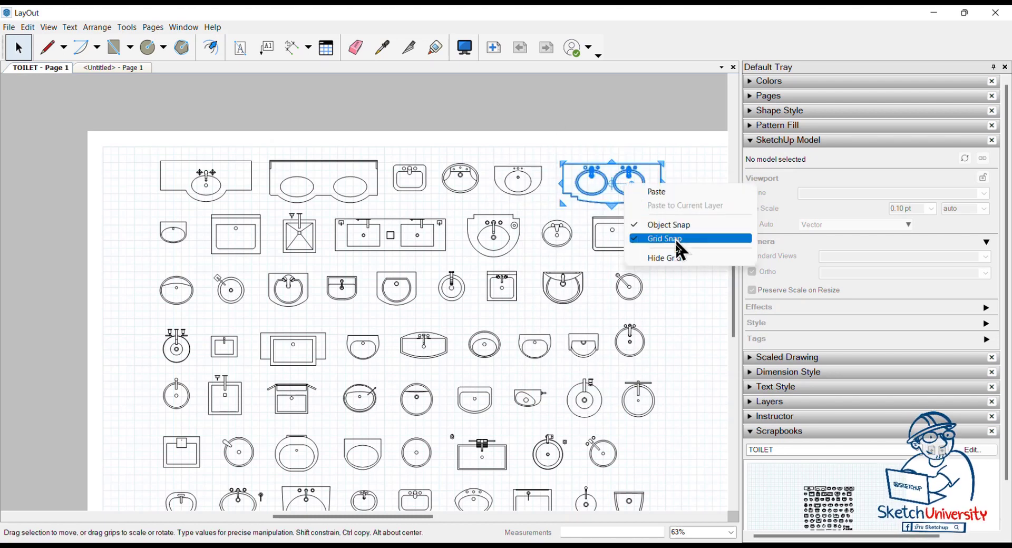
pyautogui.rightClick(588, 168)
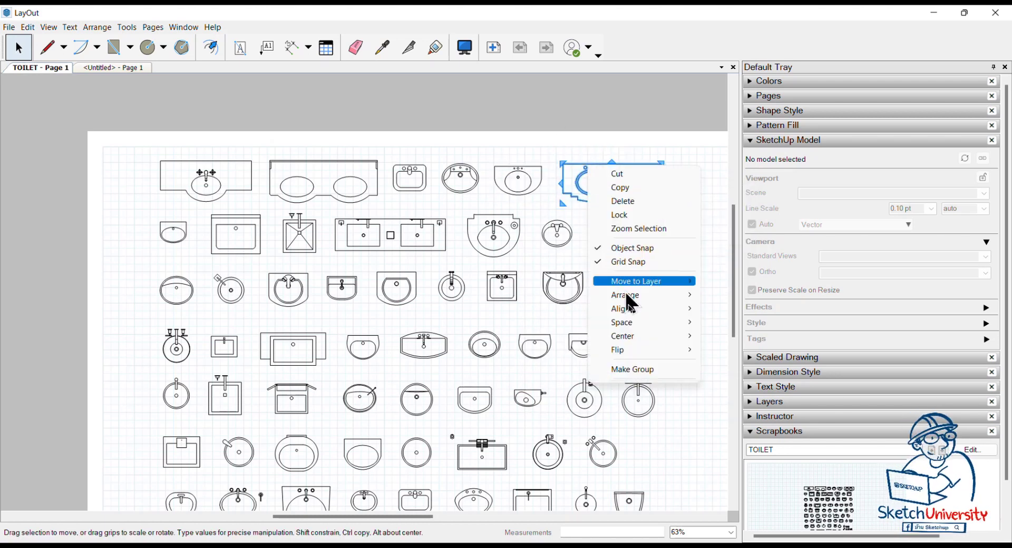
pyautogui.click(637, 369)
pyautogui.scroll(-2, 457, 119)
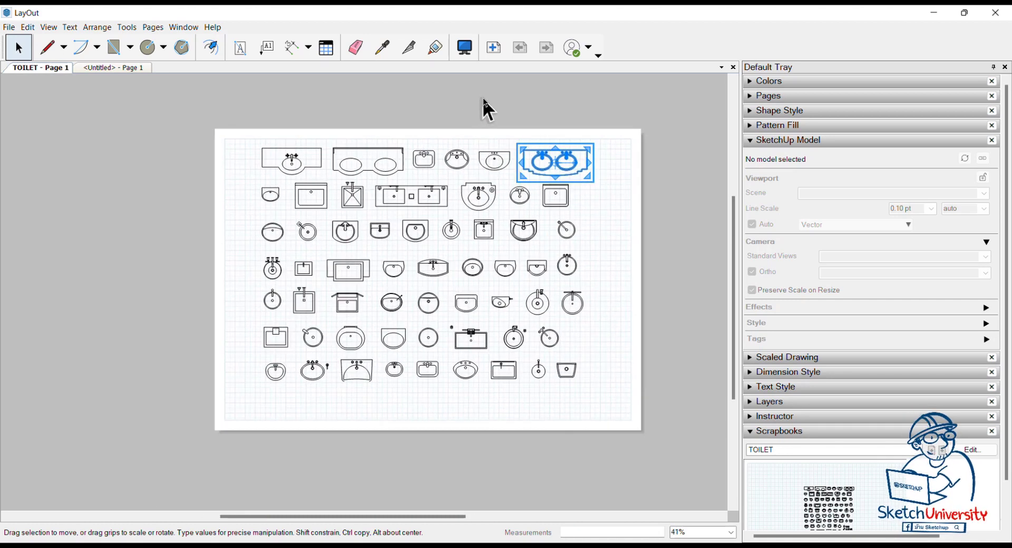
# Step: Save the document as LAYOUT SCRAPBOOK TOILET 2
pyautogui.click(9, 27)
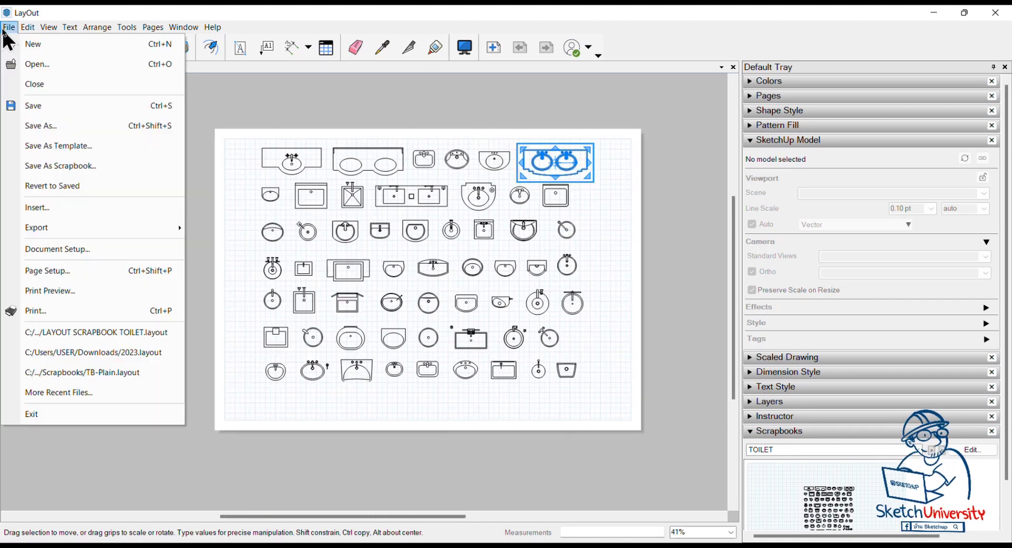
pyautogui.click(43, 122)
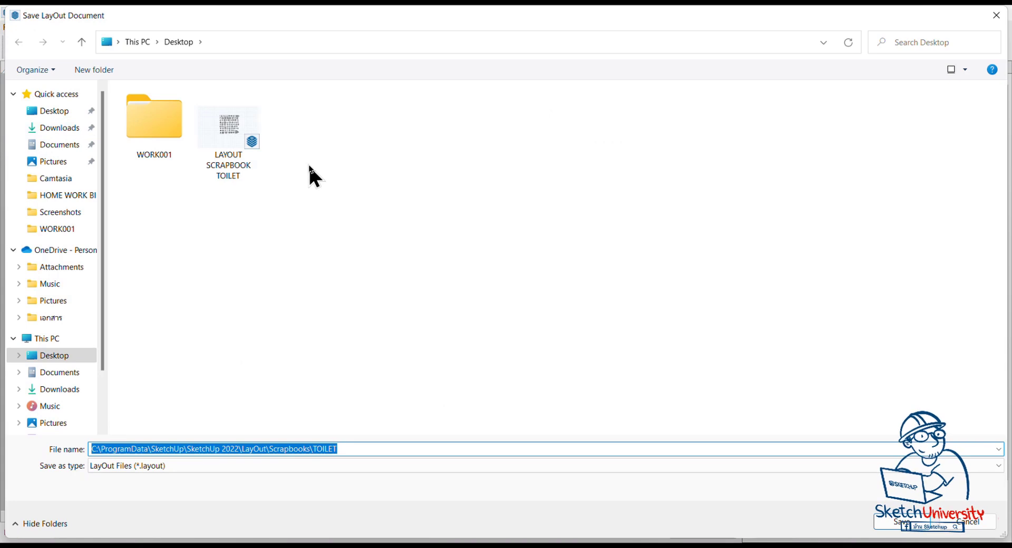
pyautogui.click(236, 152)
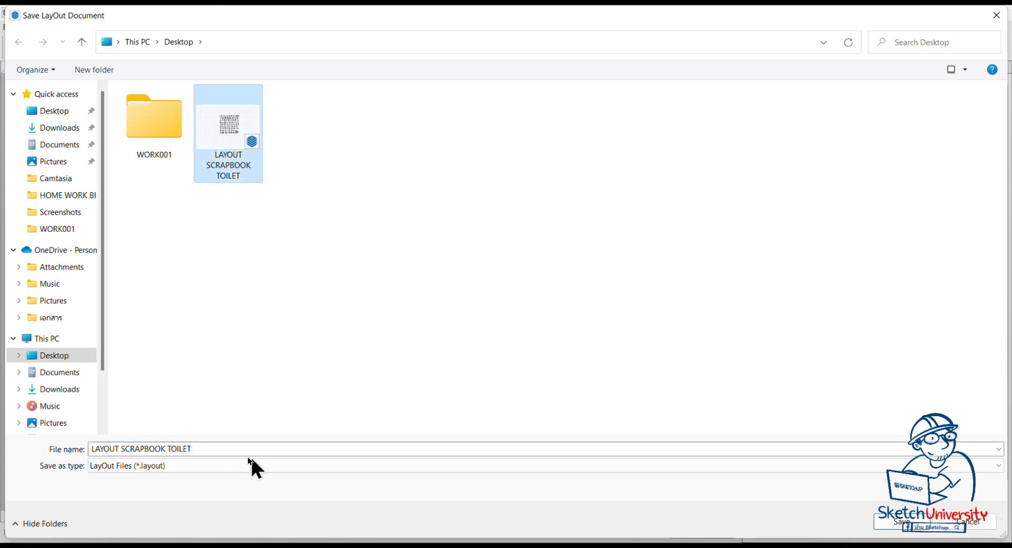
pyautogui.click(231, 449)
pyautogui.click(231, 449)
pyautogui.write('2')
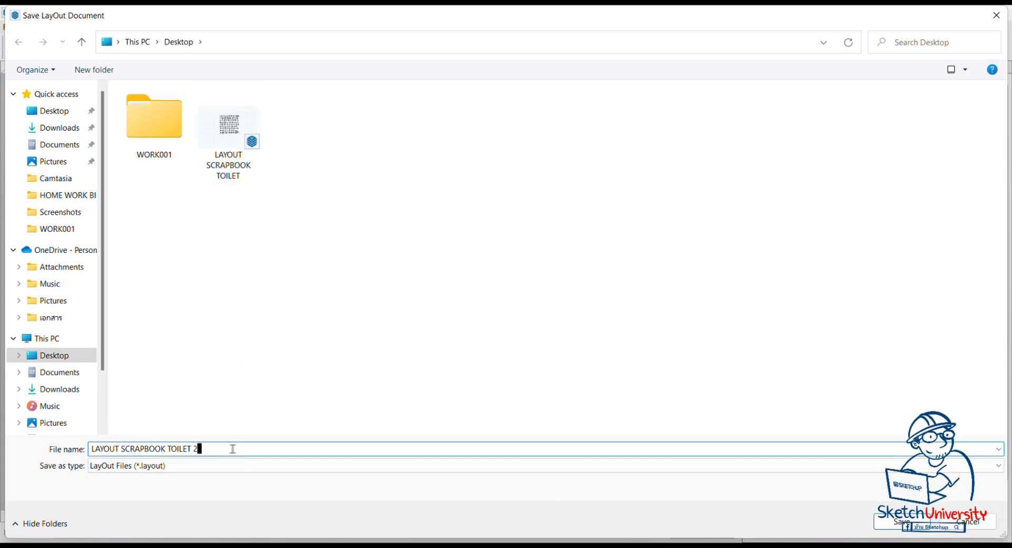
pyautogui.click(897, 523)
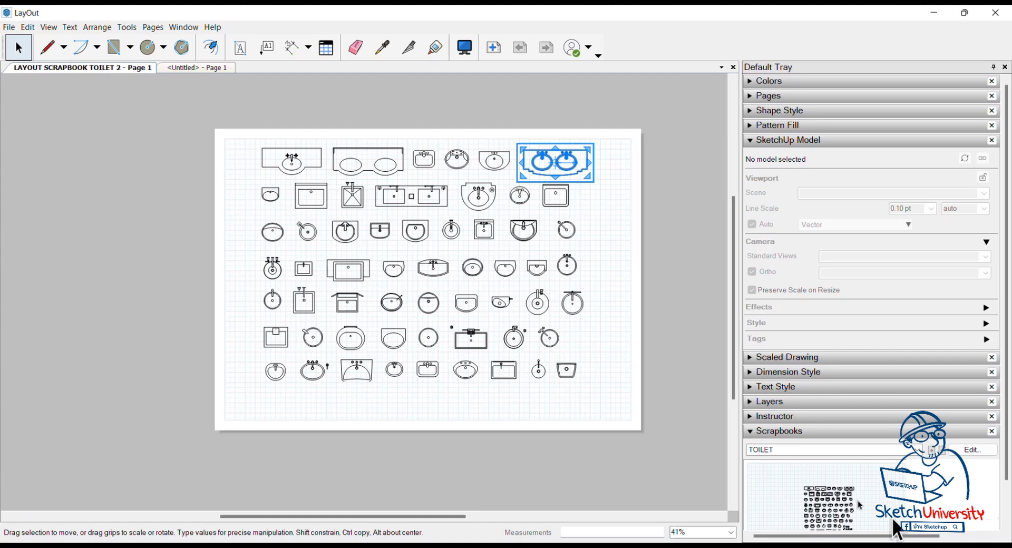
# Step: Close the Untitled document without saving and show the recent files
pyautogui.click(205, 66)
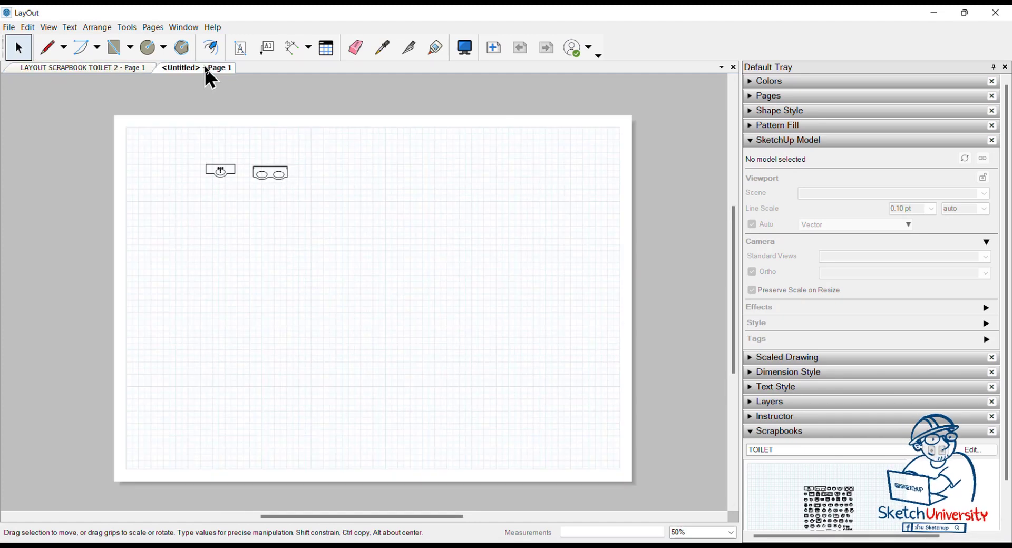
pyautogui.rightClick(207, 69)
pyautogui.click(225, 78)
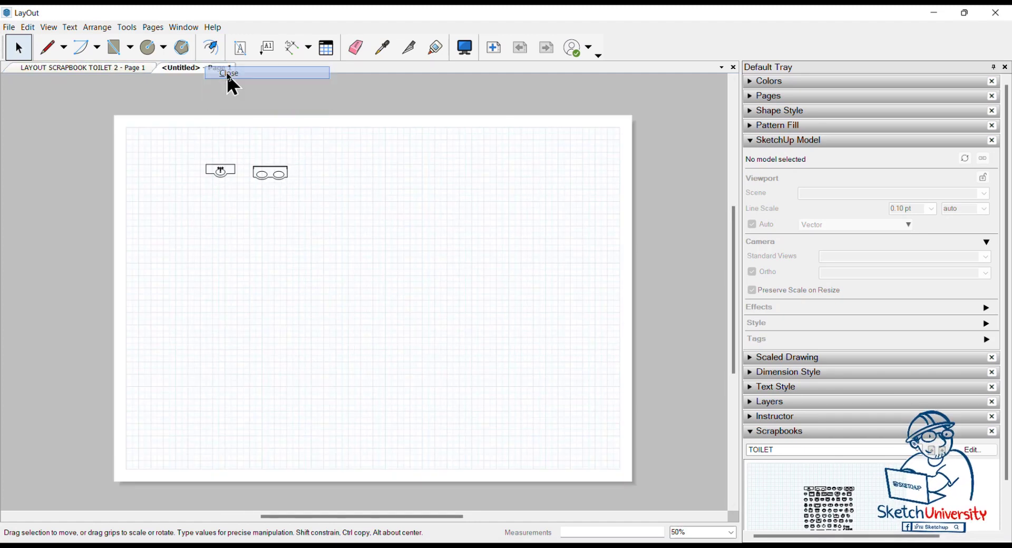
pyautogui.click(577, 313)
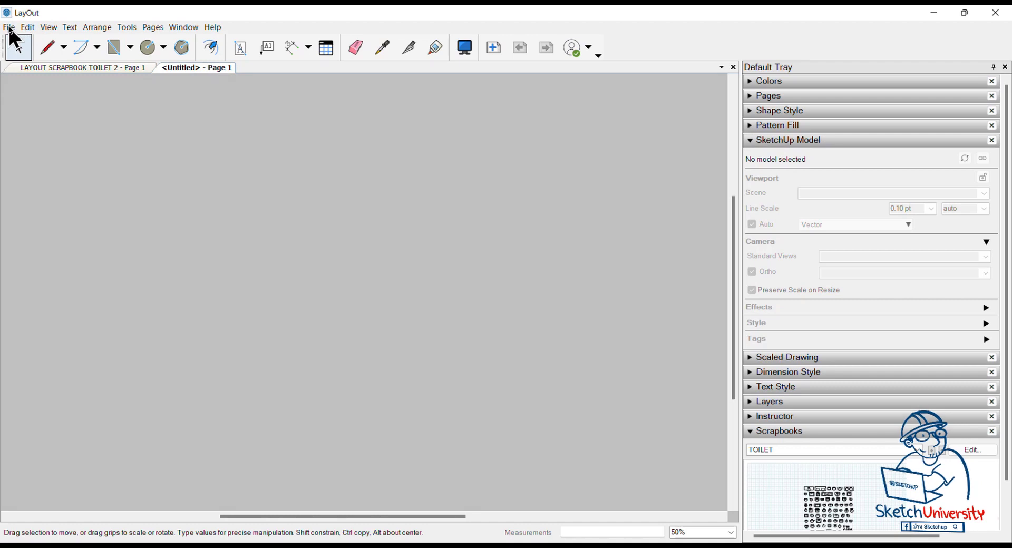
pyautogui.click(9, 26)
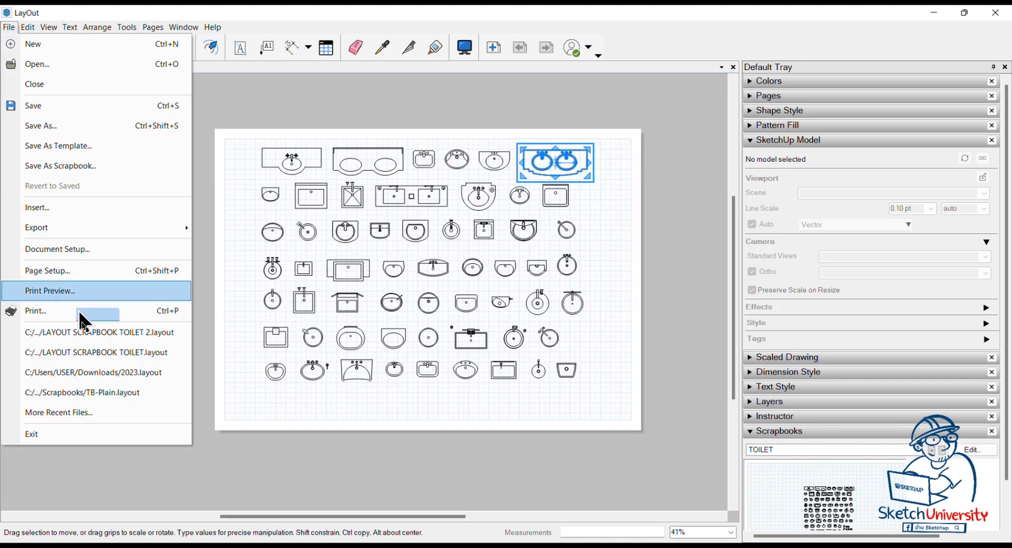
# Step: Reopen LAYOUT SCRAPBOOK TOILET.layout and shift its whole symbol grid up and left
pyautogui.click(96, 353)
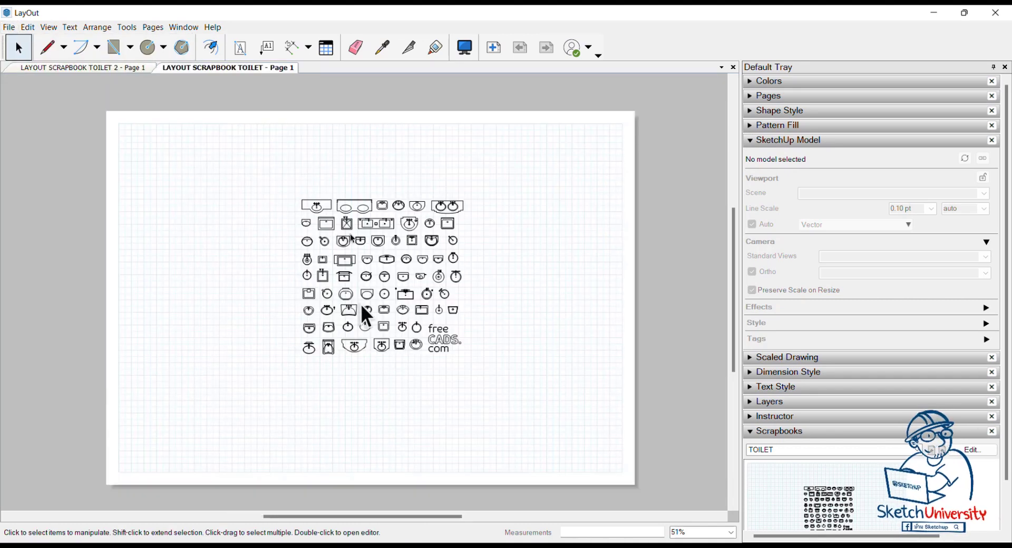
pyautogui.moveTo(247, 153); pyautogui.dragTo(628, 471)
pyautogui.moveTo(365, 345); pyautogui.dragTo(359, 349)
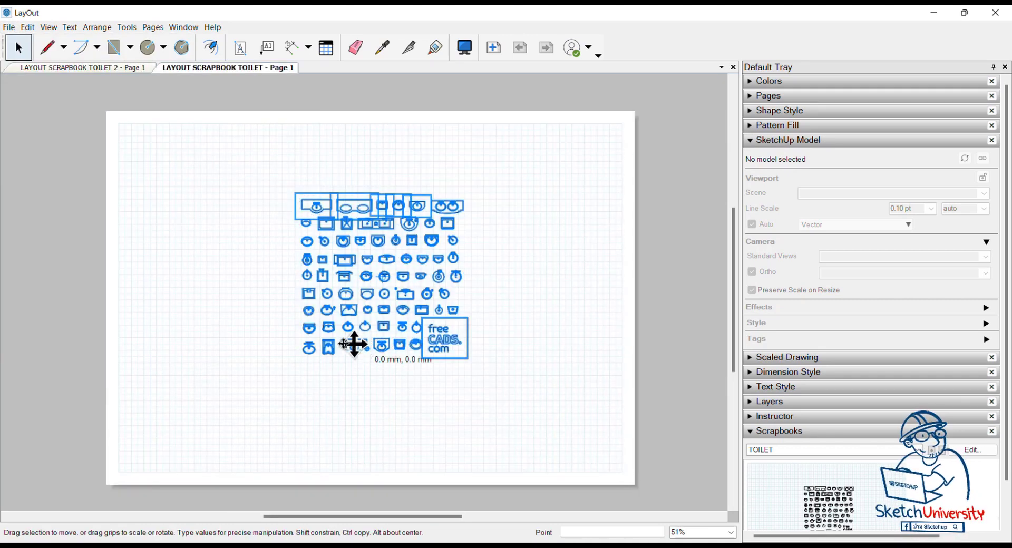
pyautogui.moveTo(295, 293); pyautogui.dragTo(287, 293)
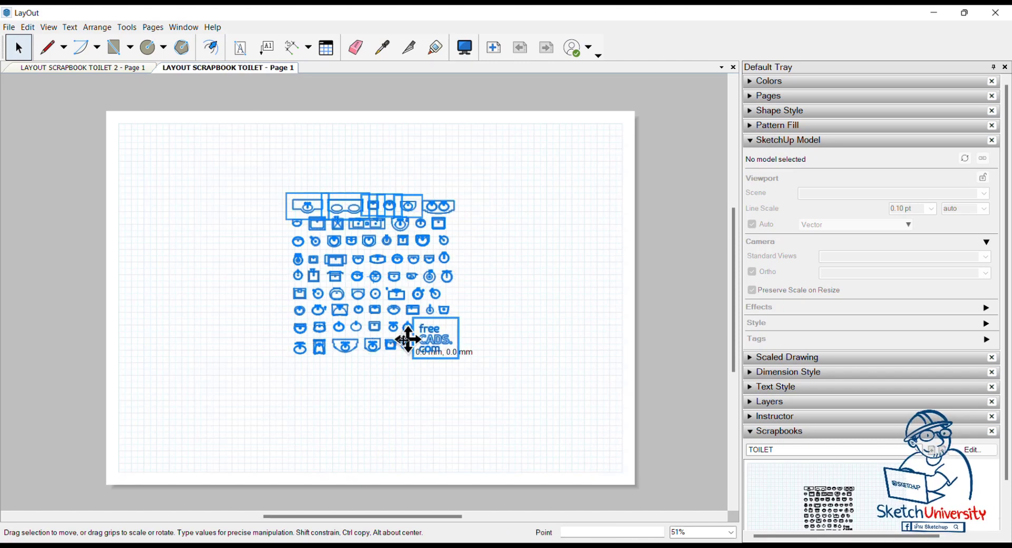
pyautogui.moveTo(406, 339)
pyautogui.mouseDown()
pyautogui.moveTo(392, 348)
pyautogui.moveTo(359, 285)
pyautogui.mouseUp()
pyautogui.click(449, 390)
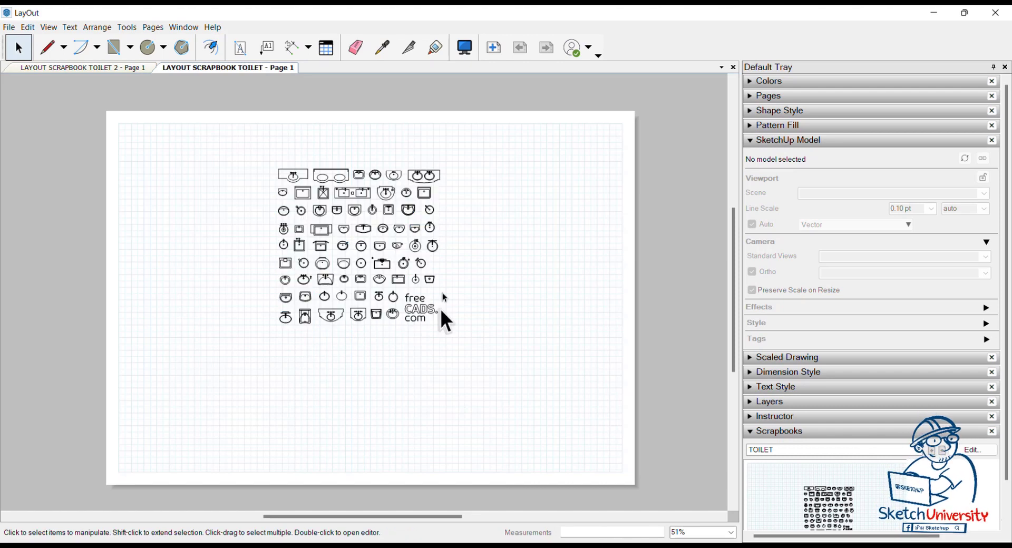
pyautogui.click(240, 48)
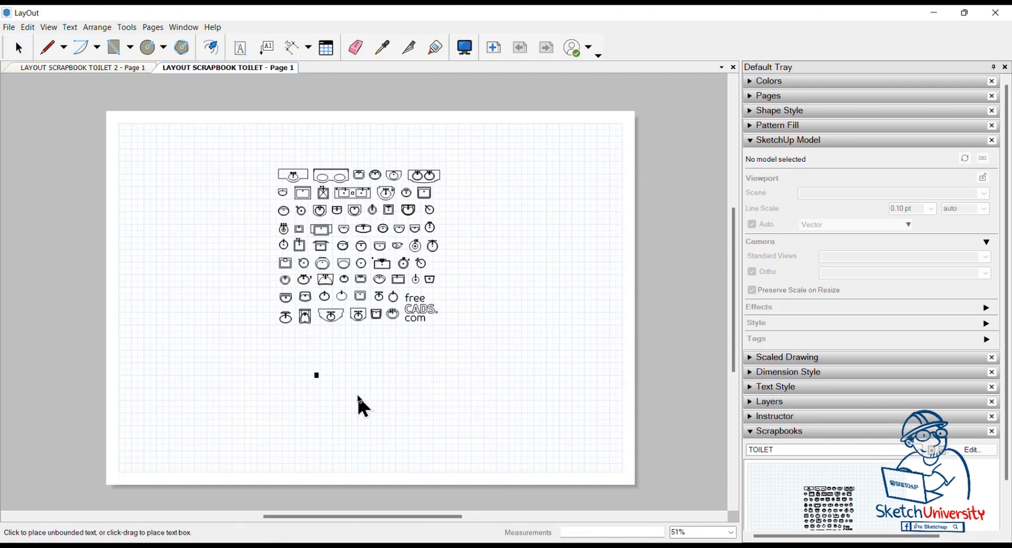
# Step: Add a 96 pt 'scale 1:50' label below the symbols on page 1
pyautogui.click(314, 375)
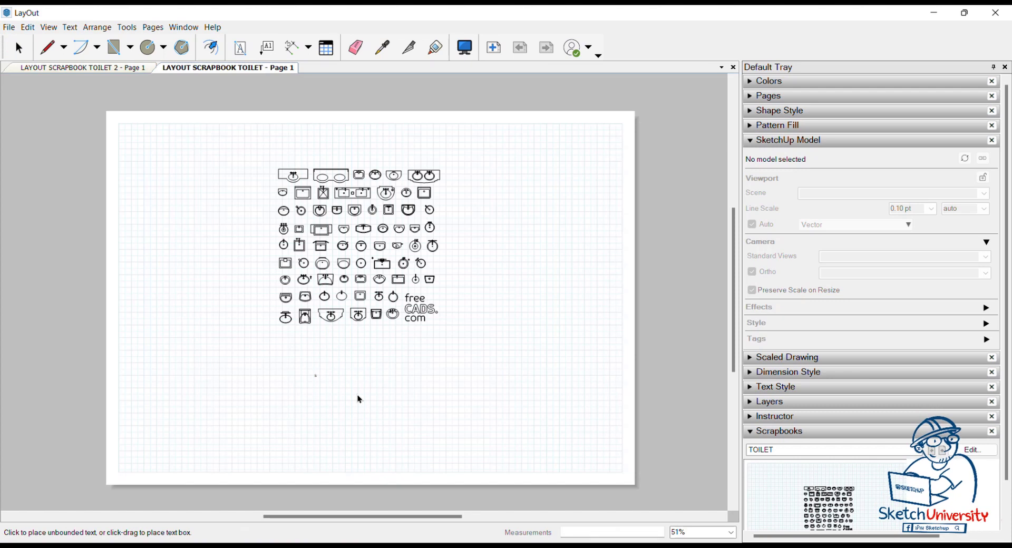
pyautogui.write('scal')
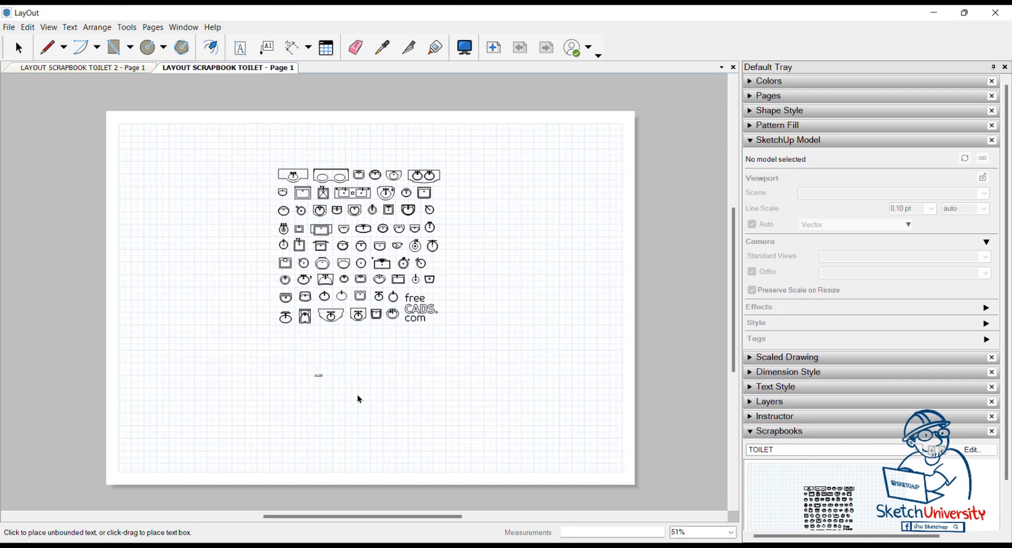
pyautogui.write('e 1:50')
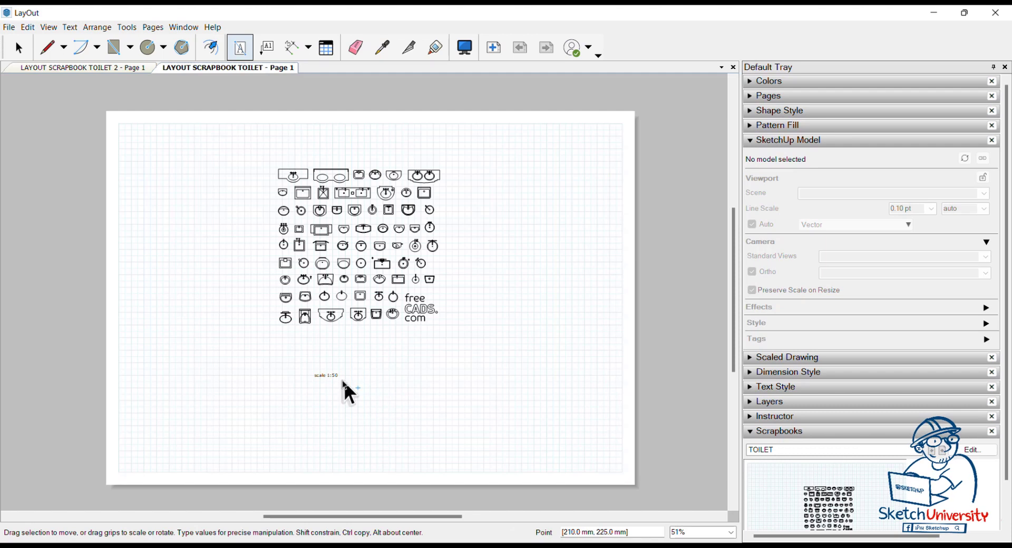
pyautogui.press('space')
pyautogui.click(326, 376)
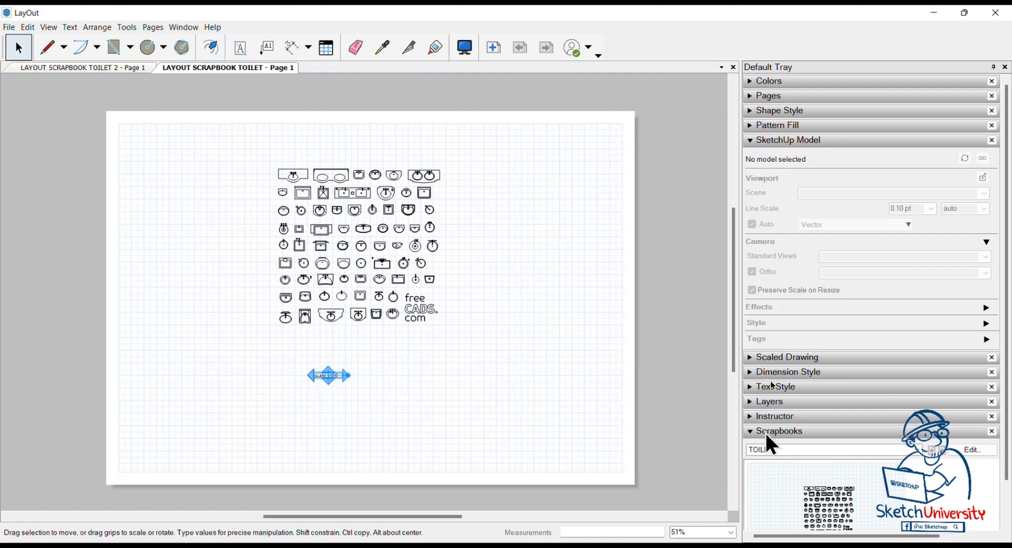
pyautogui.click(756, 141)
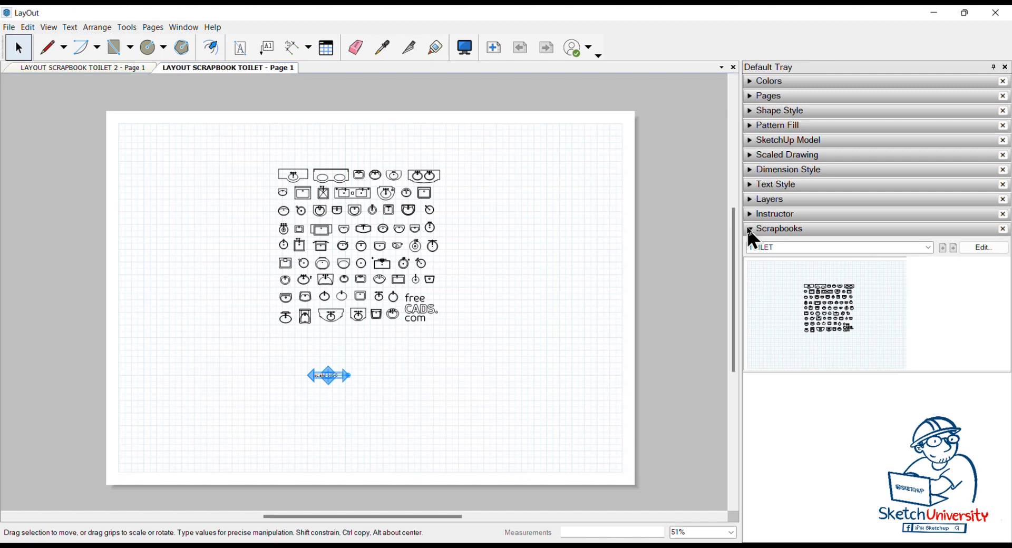
pyautogui.click(748, 229)
pyautogui.click(750, 230)
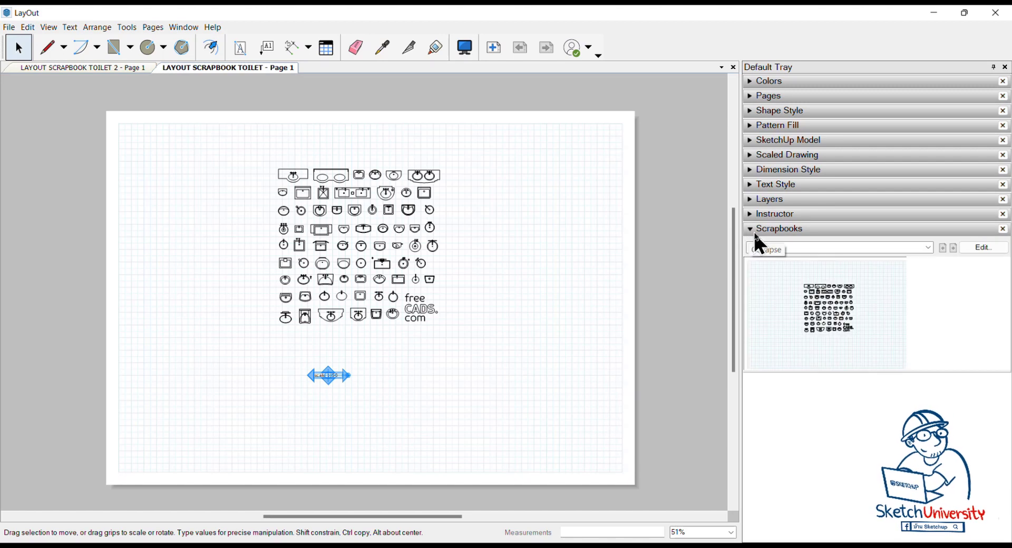
pyautogui.click(753, 230)
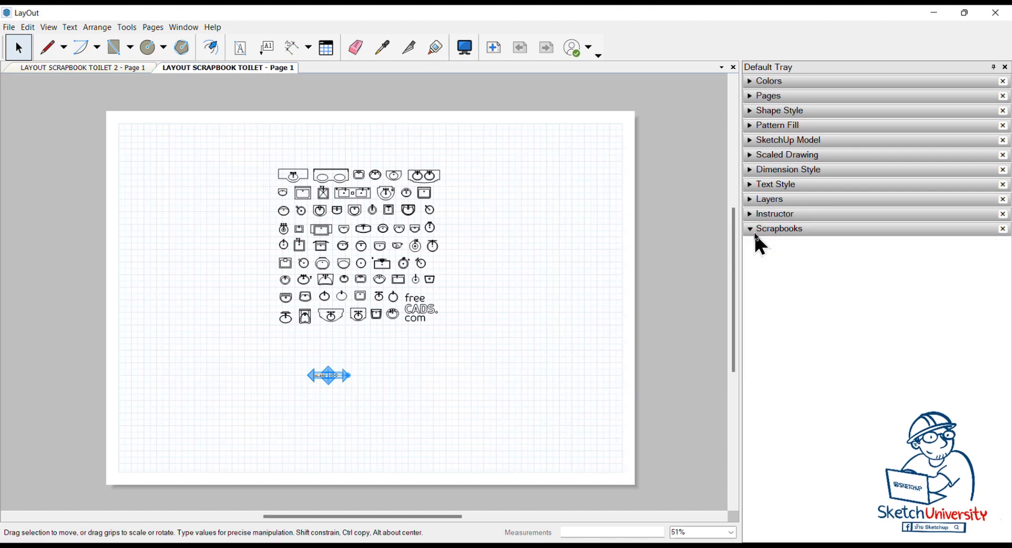
pyautogui.click(772, 185)
pyautogui.click(969, 381)
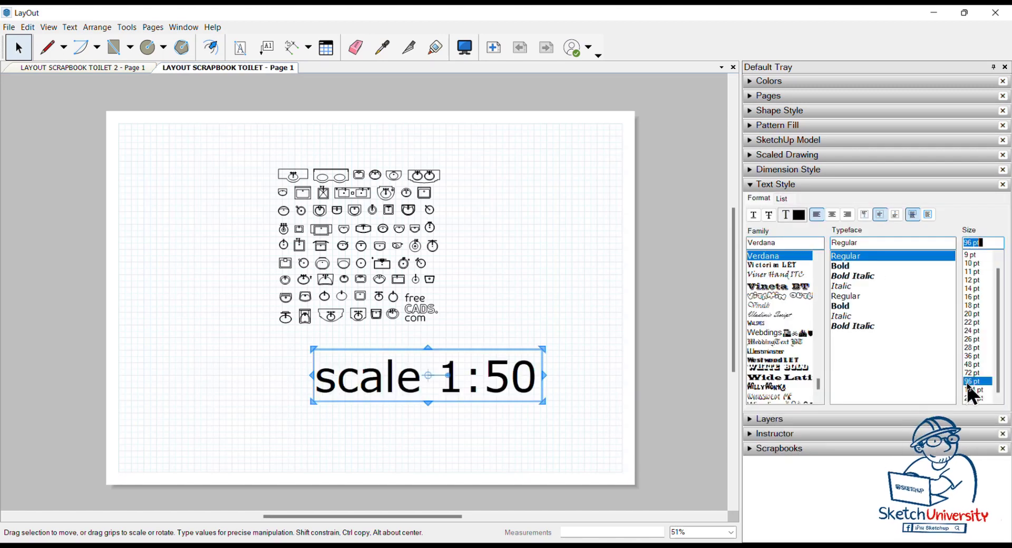
pyautogui.moveTo(330, 389); pyautogui.dragTo(248, 401)
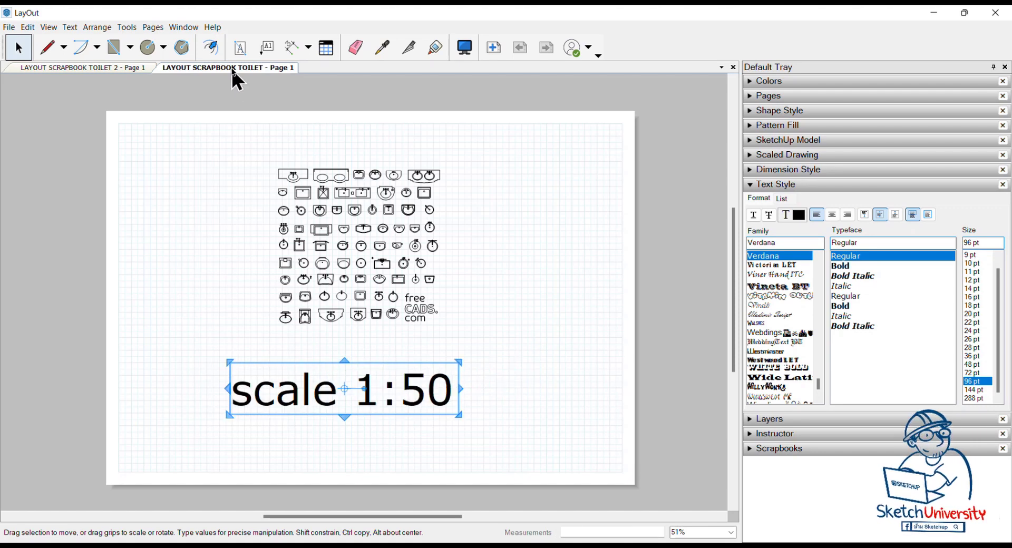
# Step: Add Page 2 and paste in every sink from LAYOUT SCRAPBOOK TOILET 2
pyautogui.click(495, 50)
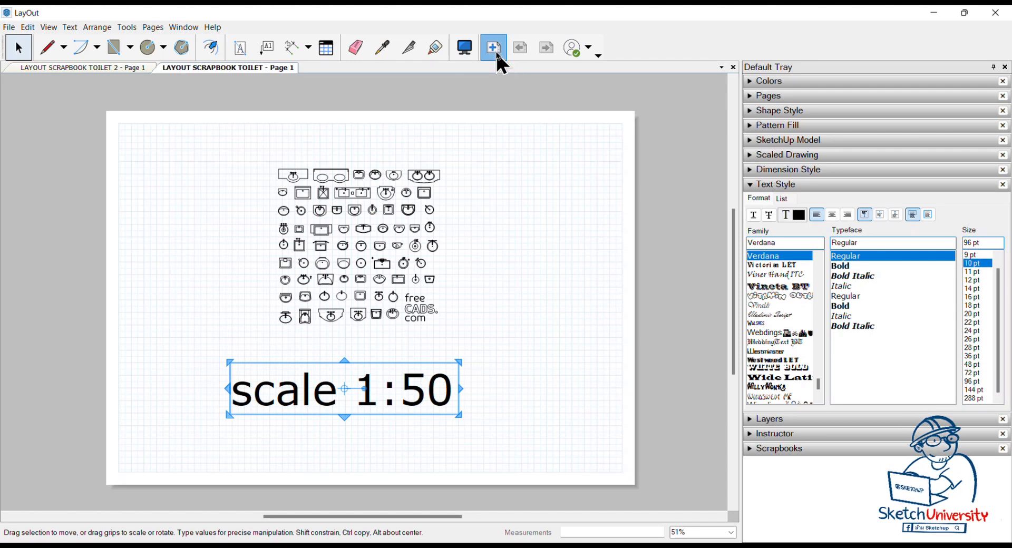
pyautogui.click(81, 71)
pyautogui.keyDown('shift'); pyautogui.moveTo(195, 121); pyautogui.dragTo(667, 501); pyautogui.keyUp('shift')
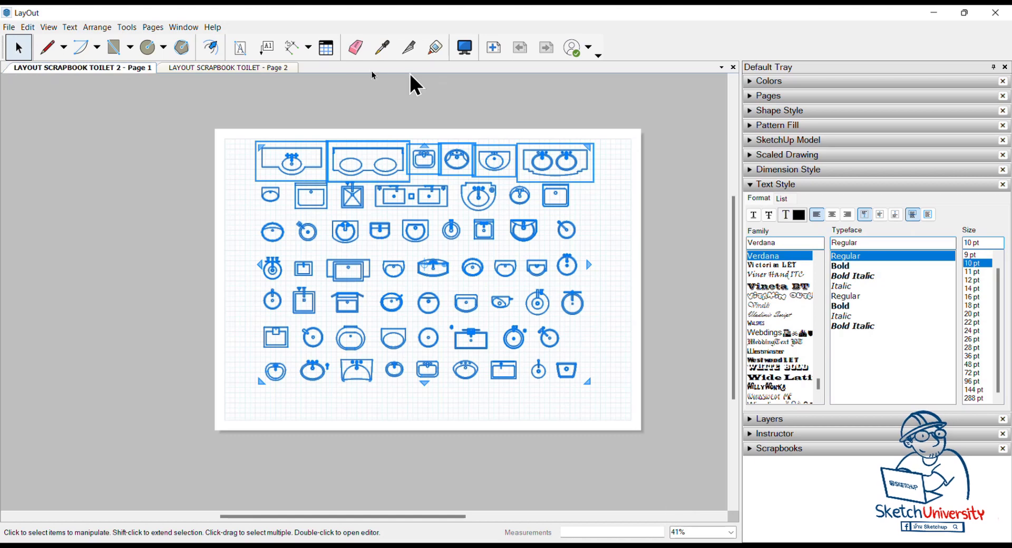
pyautogui.click(243, 68)
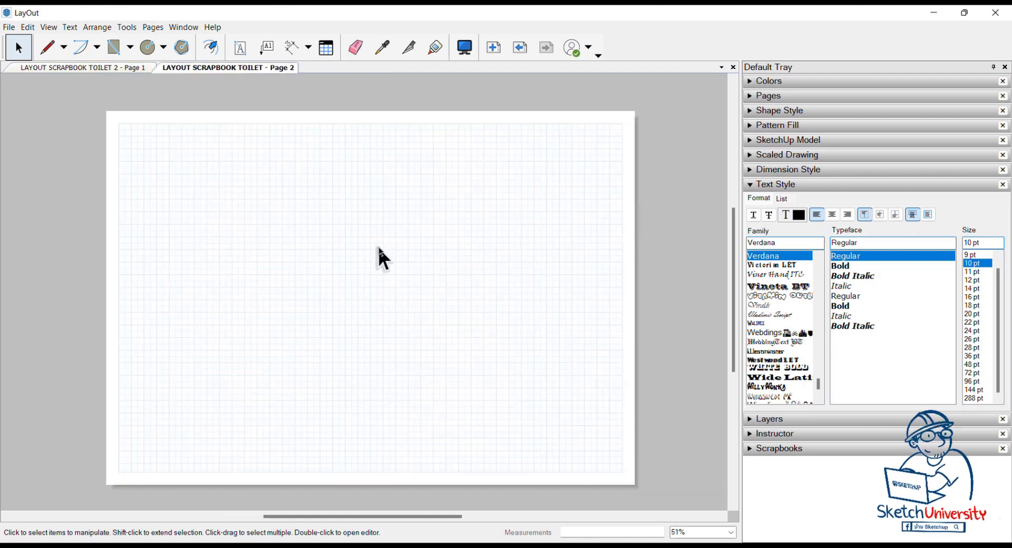
pyautogui.hotkey('ctrl', 'v')
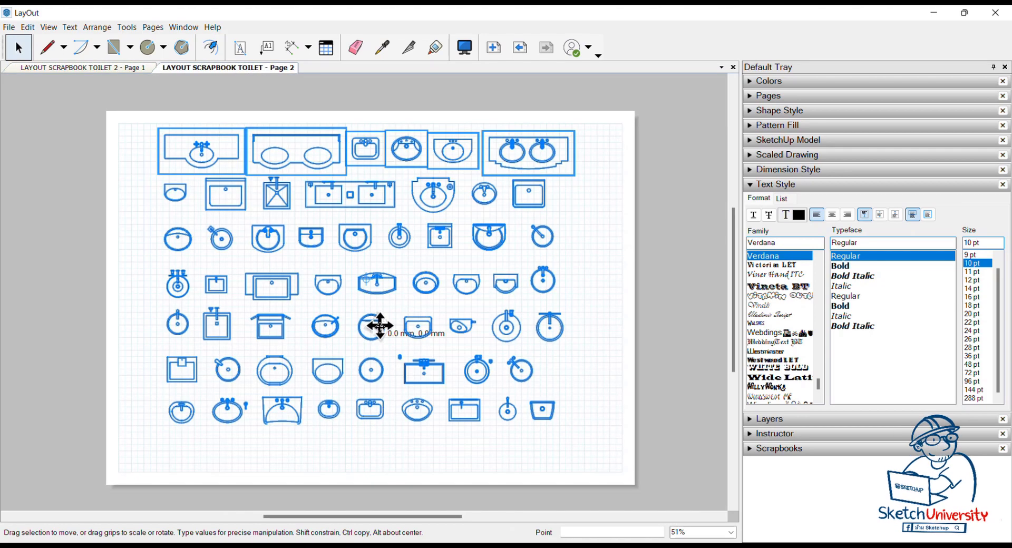
pyautogui.moveTo(379, 331); pyautogui.dragTo(379, 332)
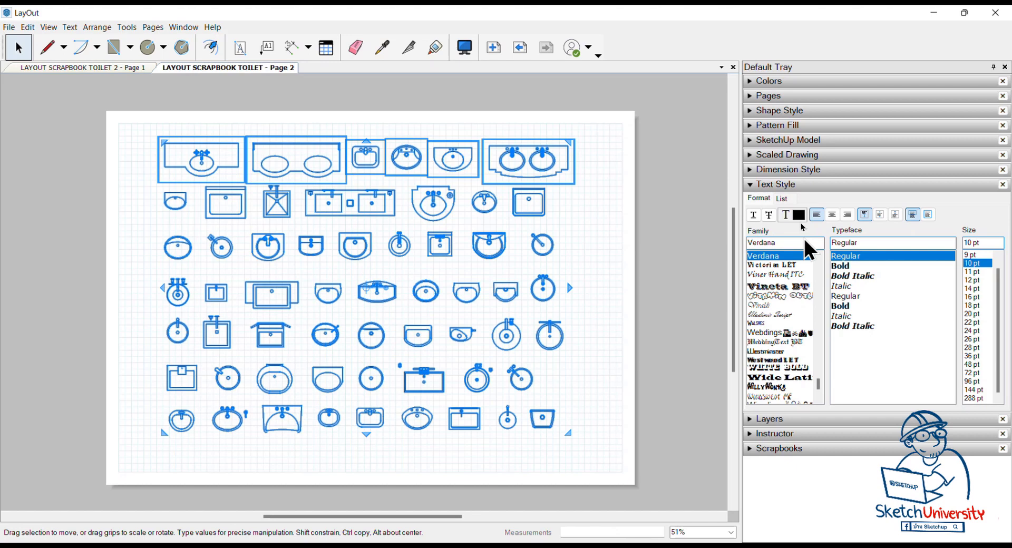
pyautogui.click(768, 185)
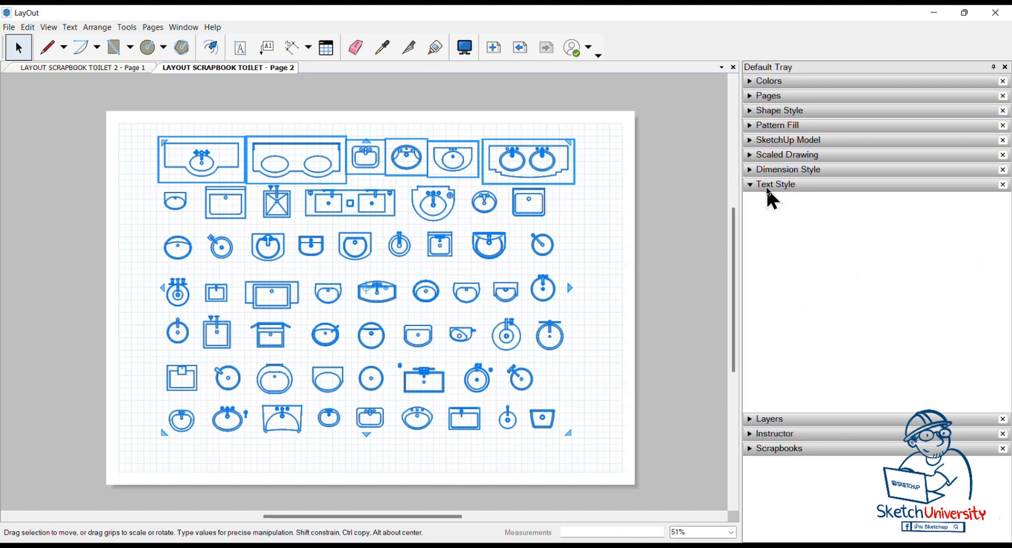
# Step: Show the pages as thumbnails, check Page 1 and Page 2, and return to Page 1
pyautogui.click(762, 96)
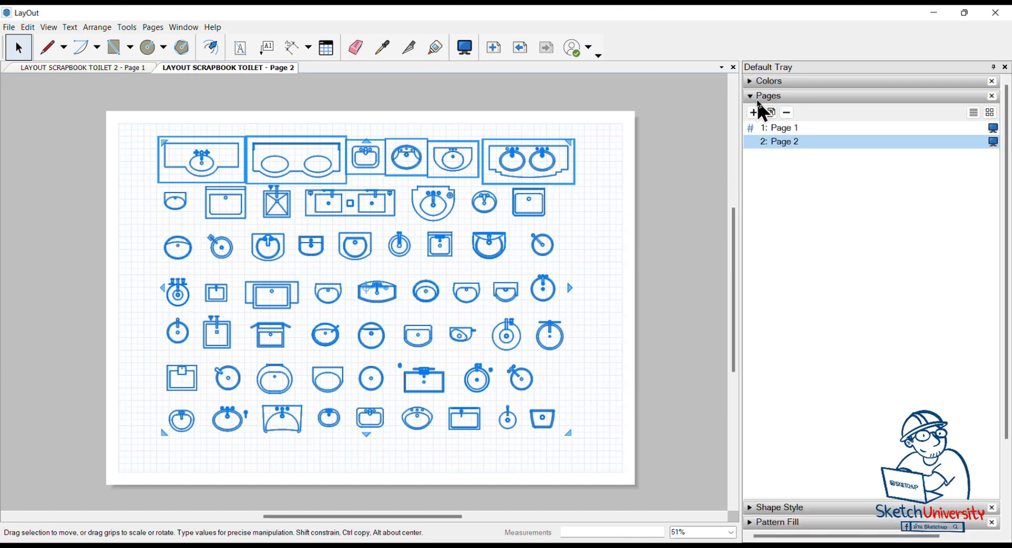
pyautogui.click(990, 113)
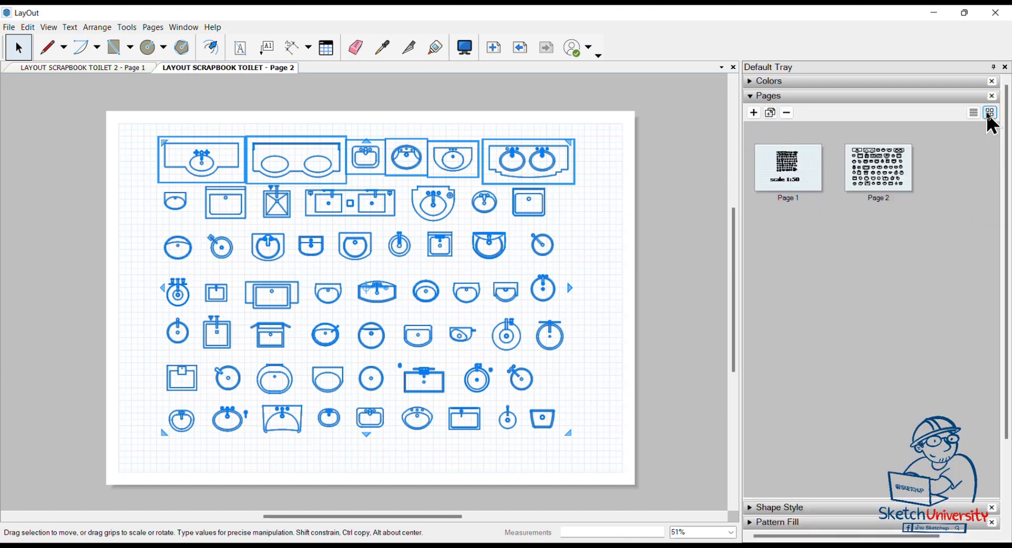
pyautogui.click(661, 261)
pyautogui.click(778, 172)
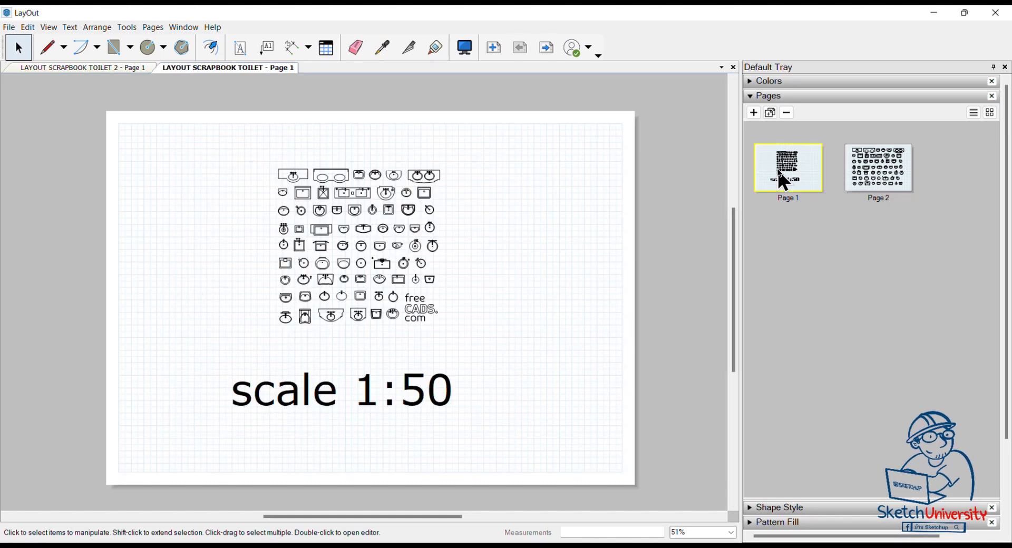
pyautogui.click(875, 166)
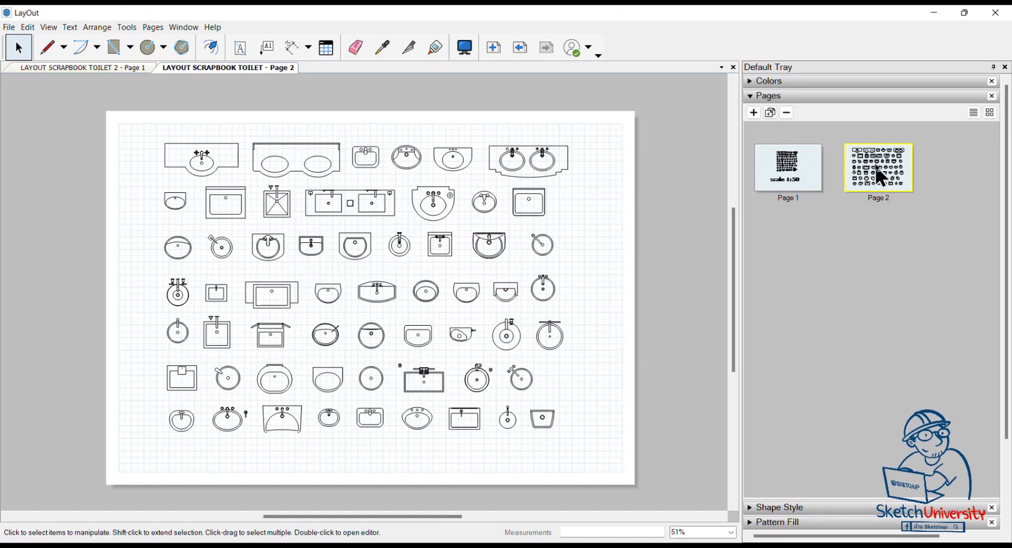
pyautogui.click(793, 171)
pyautogui.click(357, 397)
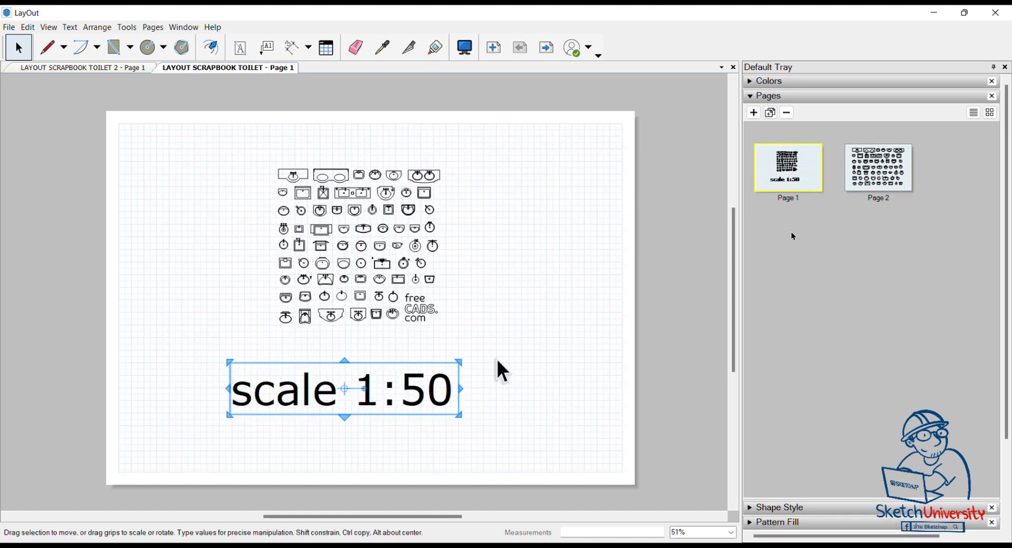
pyautogui.click(767, 97)
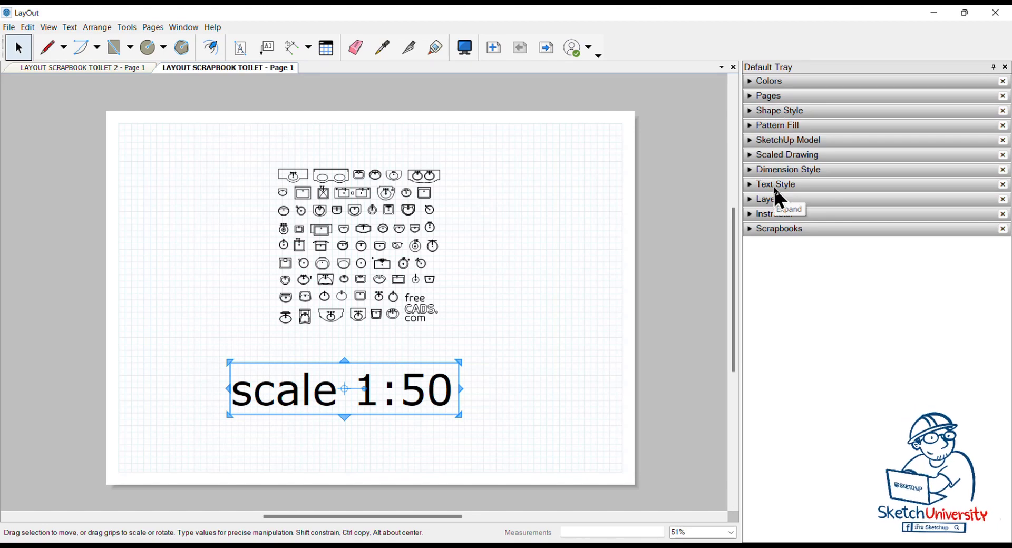
# Step: Resize the scale 1:50 label to 72 pt and shift it right under the symbols
pyautogui.click(518, 359)
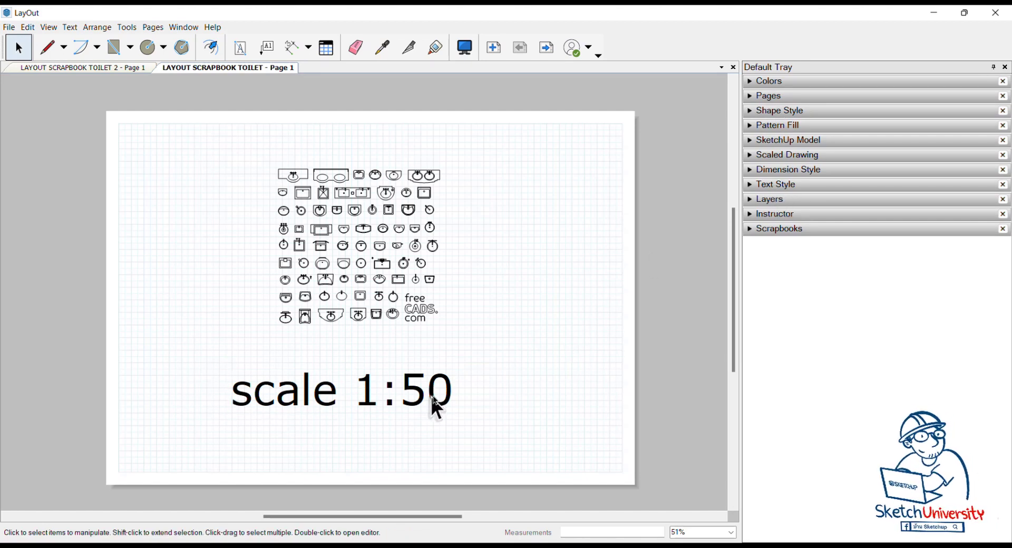
pyautogui.click(431, 397)
pyautogui.click(775, 184)
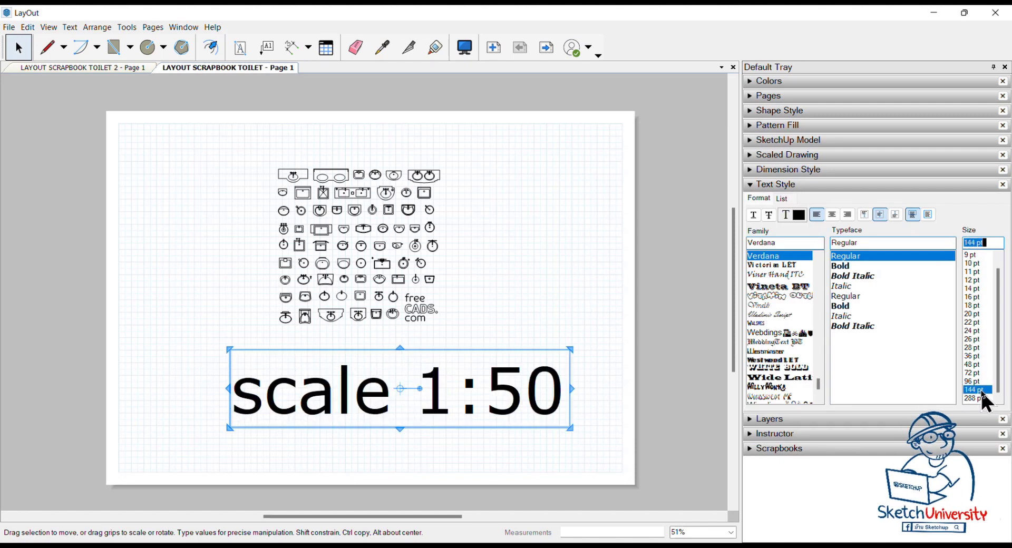
pyautogui.click(969, 373)
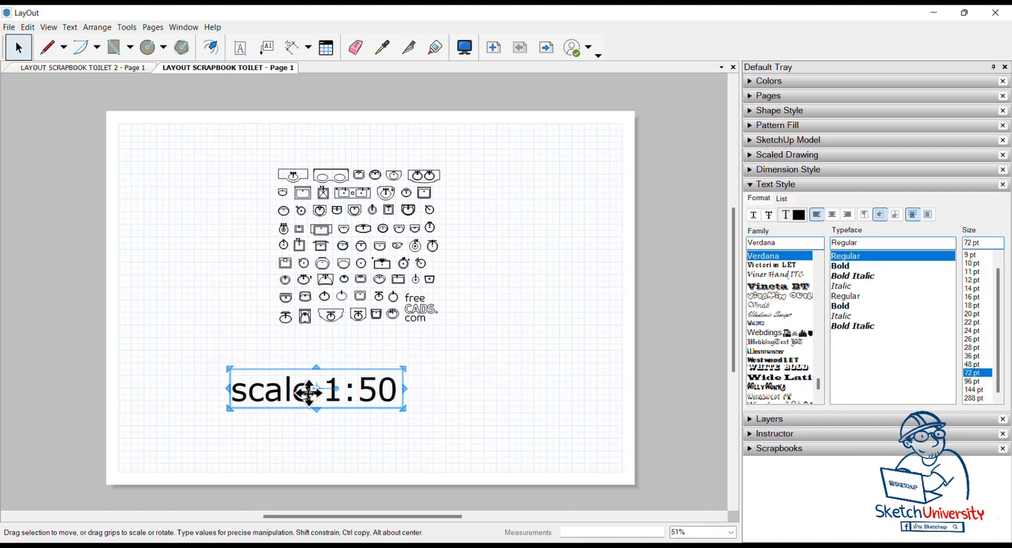
pyautogui.moveTo(310, 390); pyautogui.dragTo(352, 395)
# Step: Copy the label and bring up the paste option on Page 2
pyautogui.rightClick(351, 391)
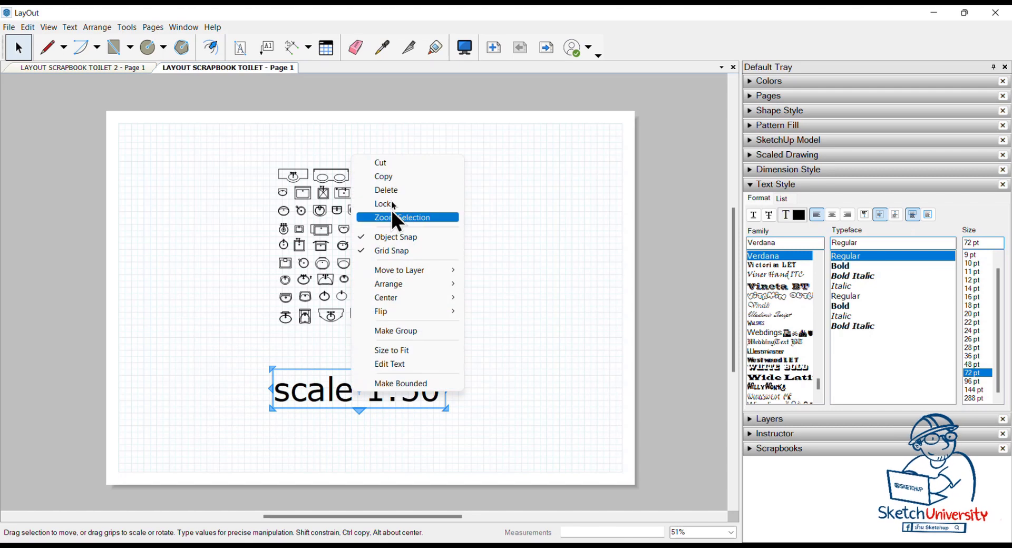
pyautogui.click(391, 174)
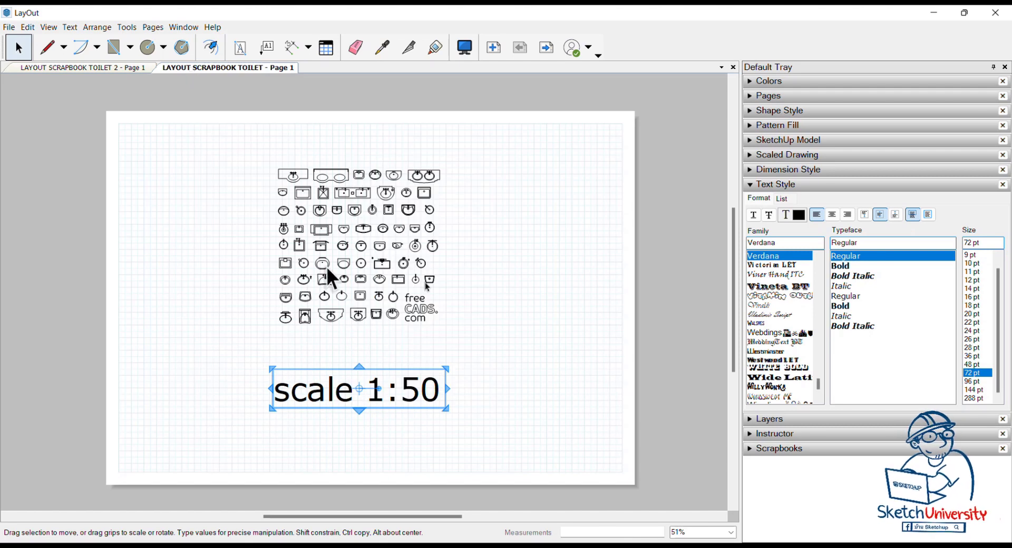
pyautogui.click(546, 50)
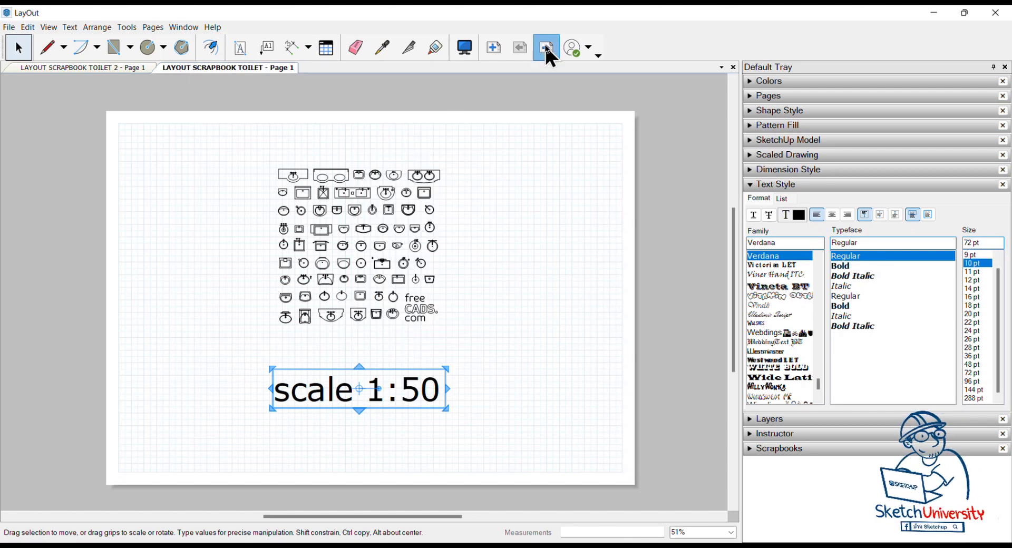
pyautogui.rightClick(612, 378)
# Step: Paste the label below the Page 2 sinks and change it to read 'scale 1:20'
pyautogui.click(631, 388)
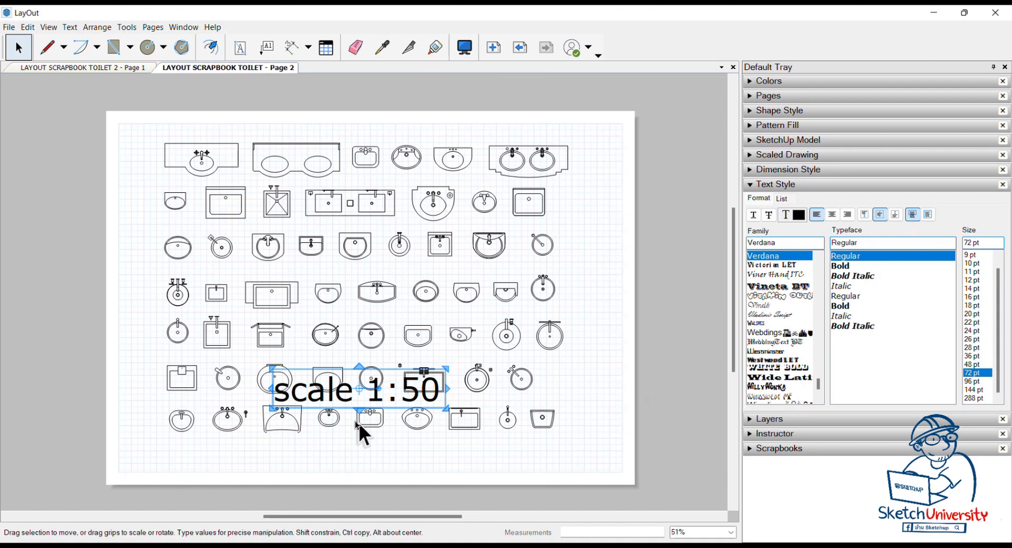
pyautogui.moveTo(345, 404)
pyautogui.mouseDown()
pyautogui.moveTo(345, 471)
pyautogui.moveTo(441, 461)
pyautogui.mouseUp()
pyautogui.doubleClick(404, 468)
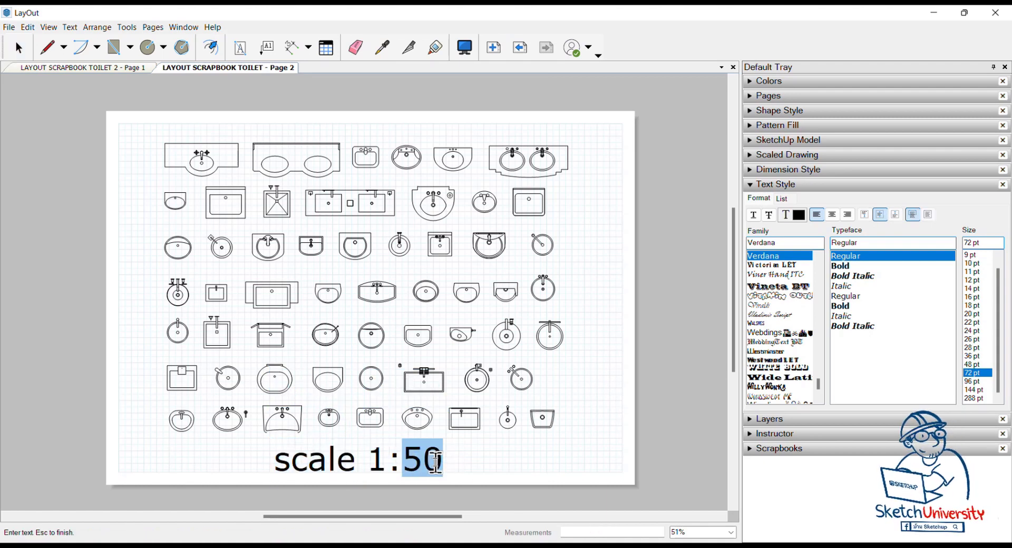
pyautogui.write('20')
pyautogui.press('Escape')
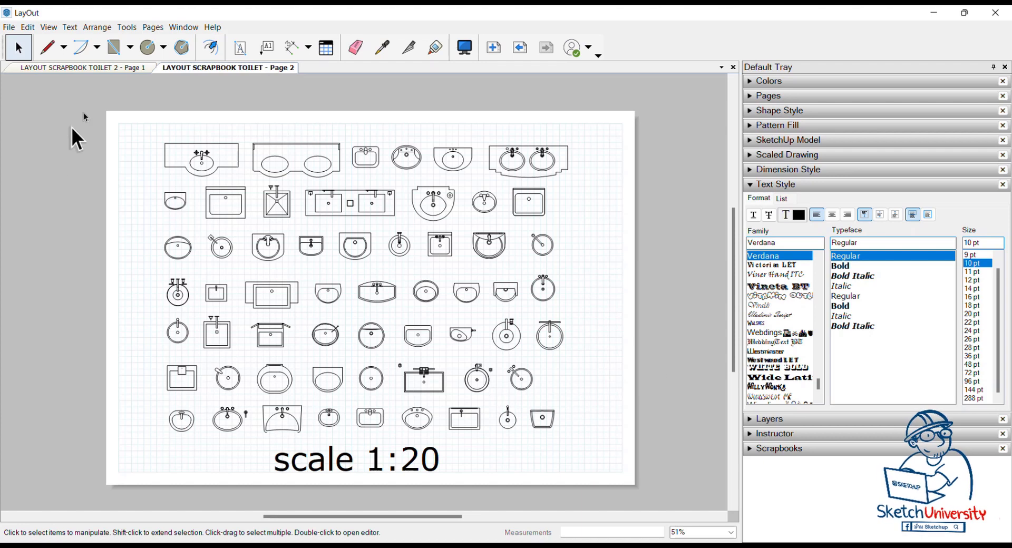
pyautogui.click(99, 67)
pyautogui.click(188, 71)
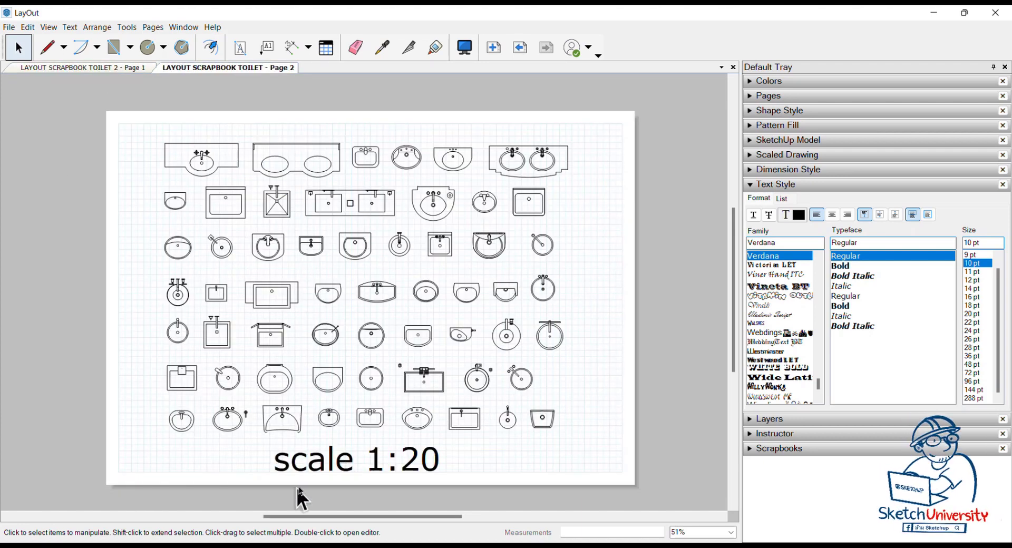
# Step: Close LAYOUT SCRAPBOOK TOILET 2, step between the two pages, and expand the Pages panel
pyautogui.click(115, 68)
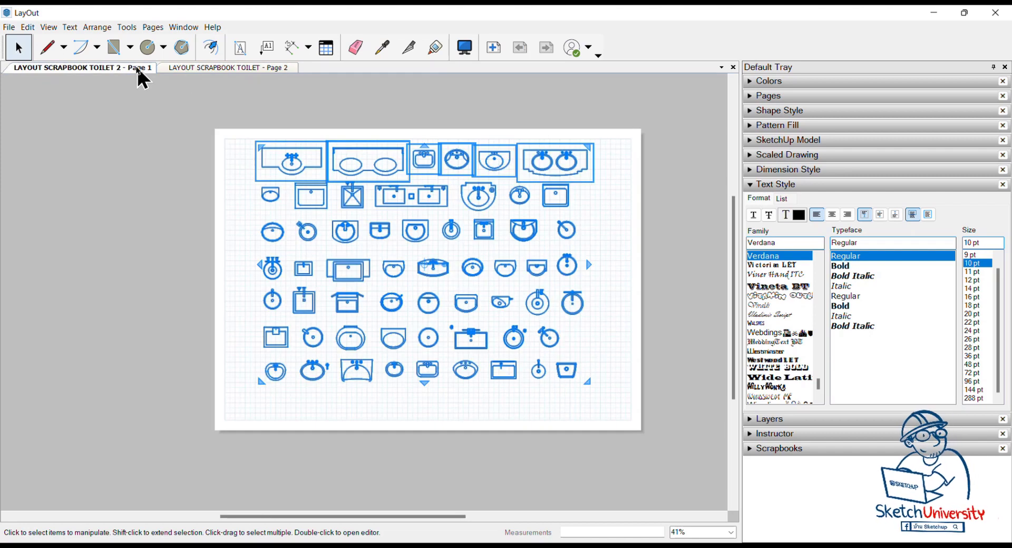
pyautogui.rightClick(125, 68)
pyautogui.click(160, 77)
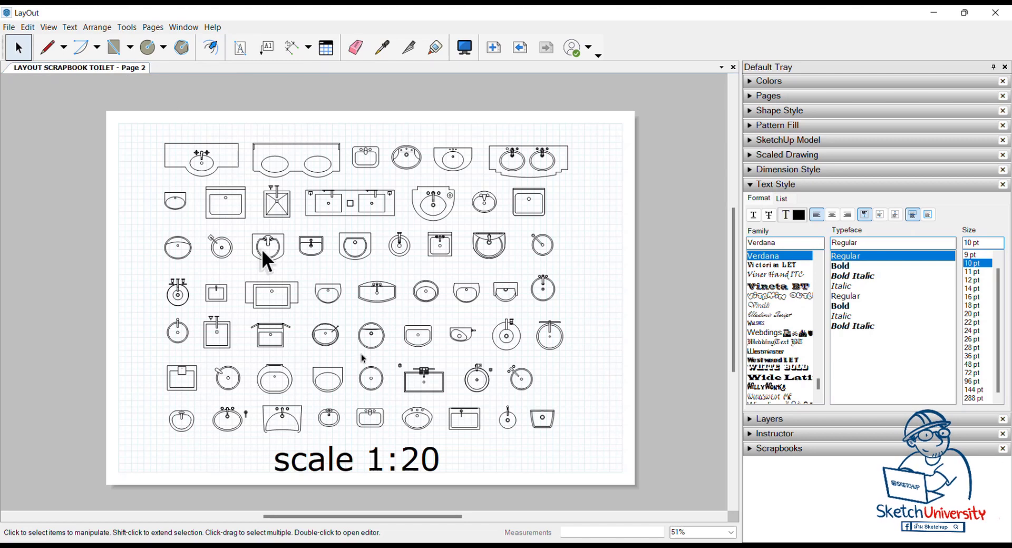
pyautogui.click(513, 53)
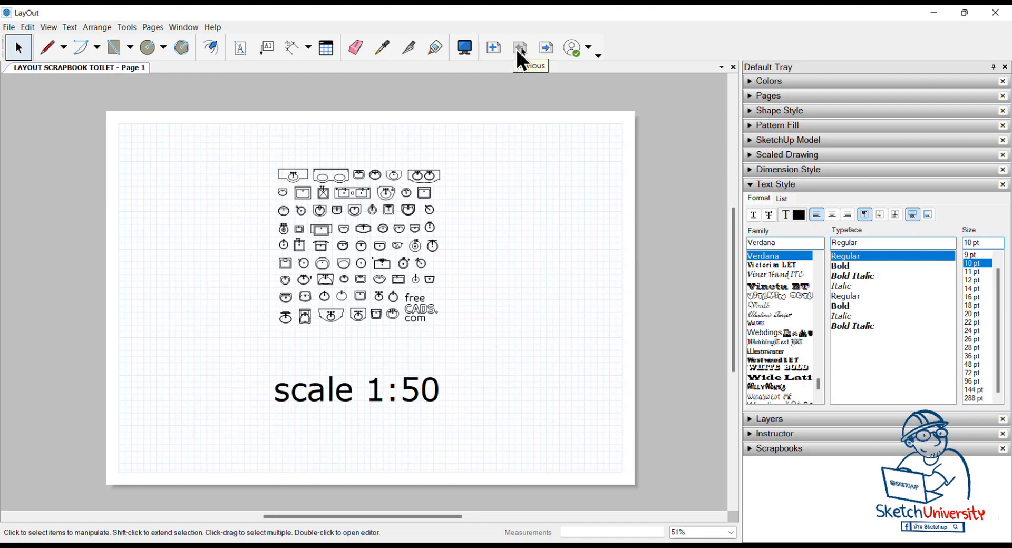
pyautogui.click(546, 53)
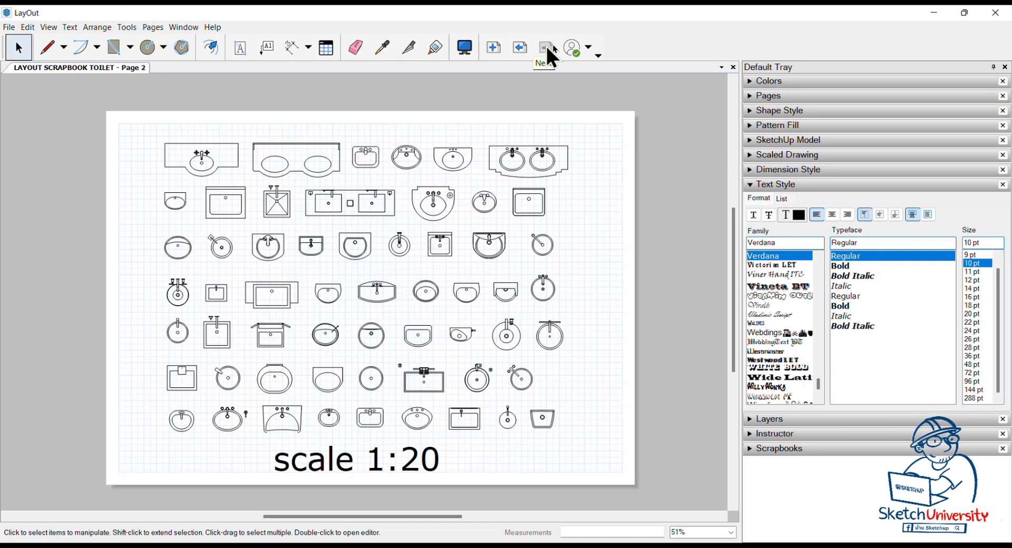
pyautogui.click(769, 97)
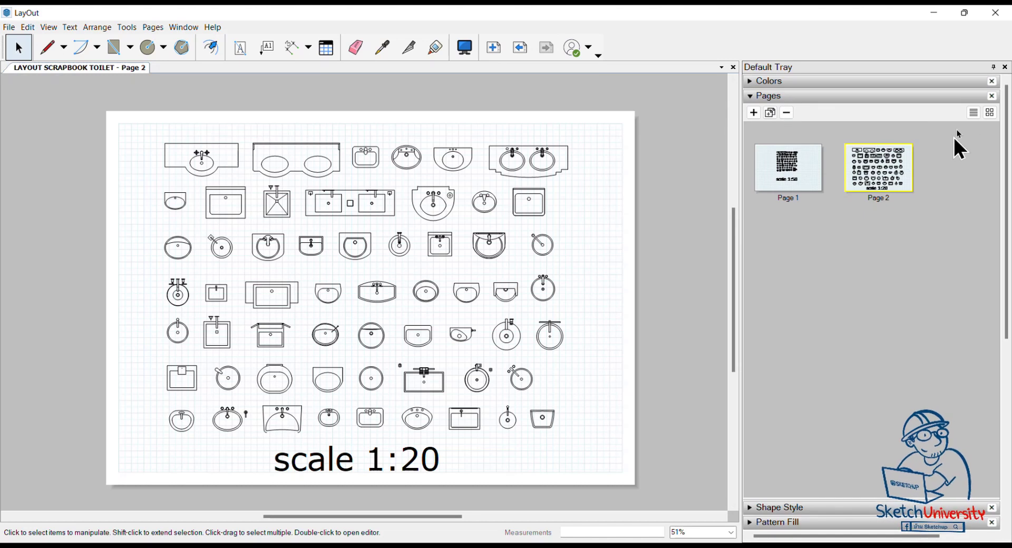
# Step: List the pages by name and type SCALE 1:20 into the first page's name
pyautogui.click(973, 113)
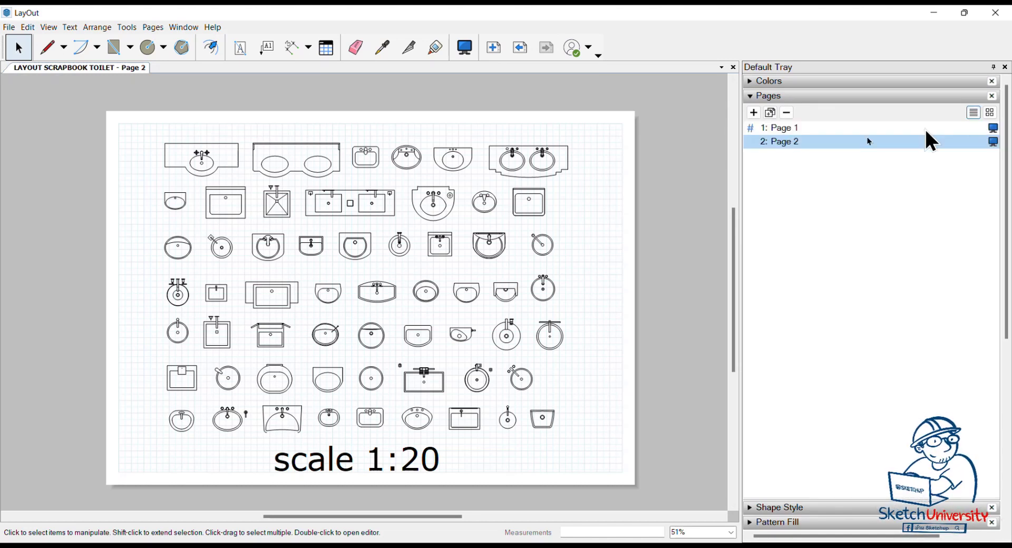
pyautogui.doubleClick(792, 128)
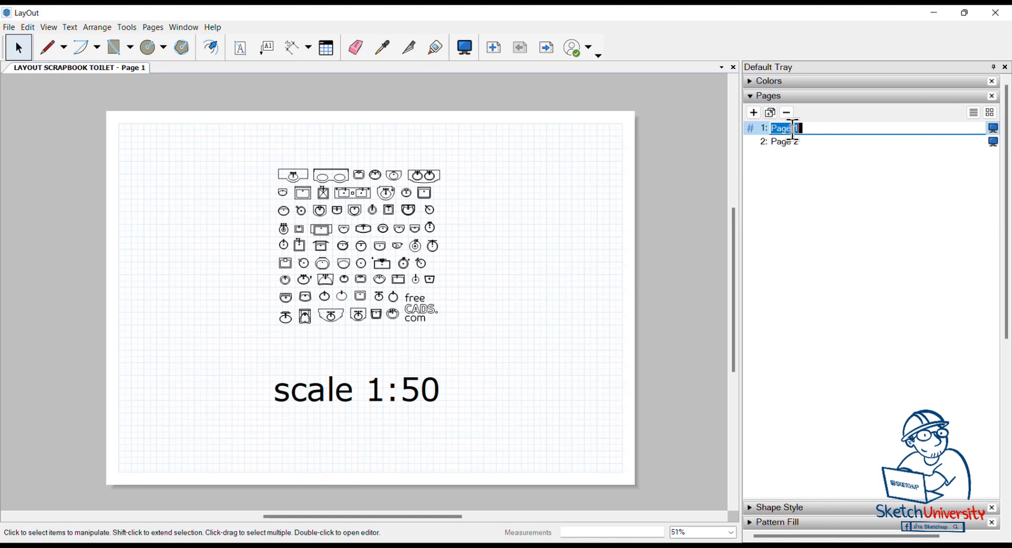
pyautogui.press('BackSpace')
pyautogui.write('s')
pyautogui.press('BackSpace')
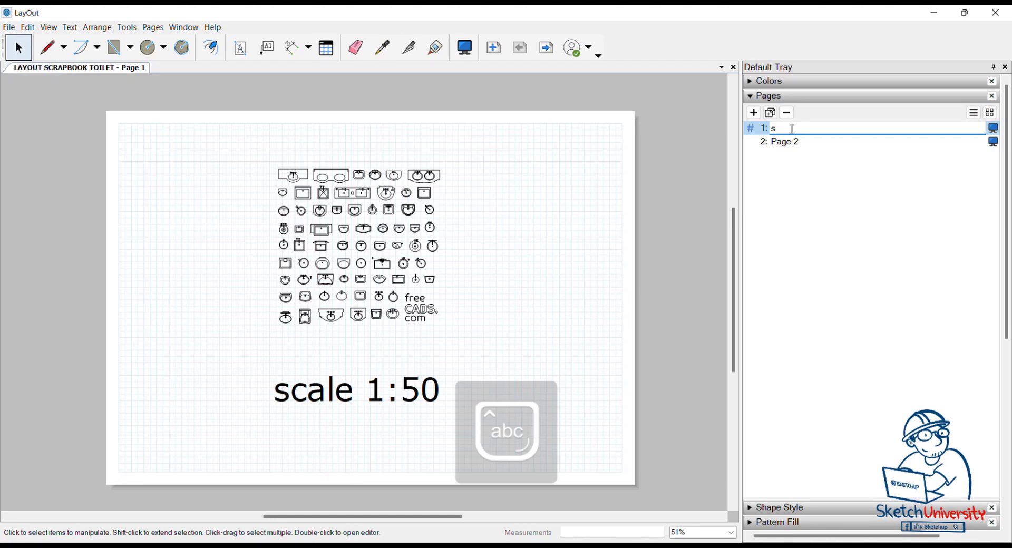
pyautogui.press('capslock')
pyautogui.write('SCALE')
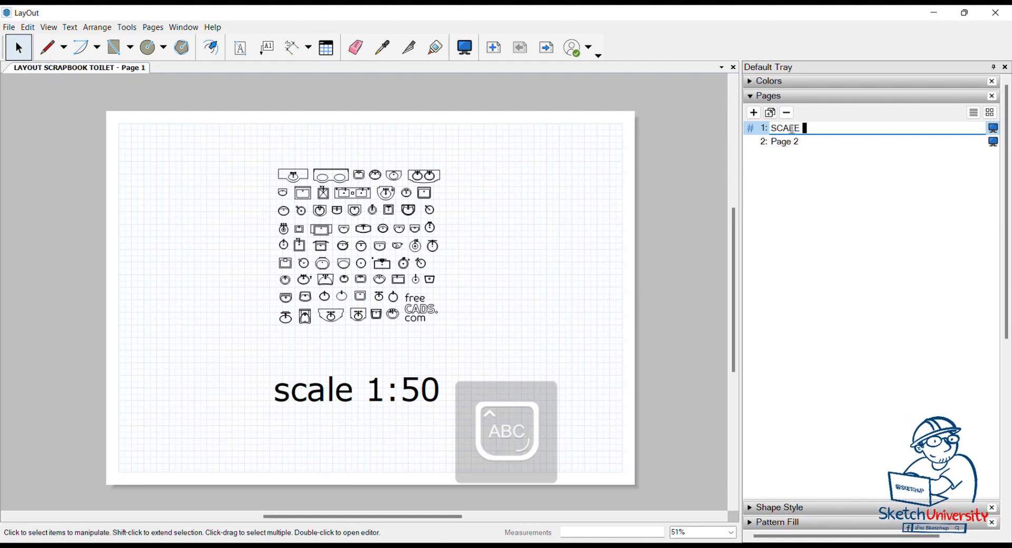
pyautogui.write(' 1:50')
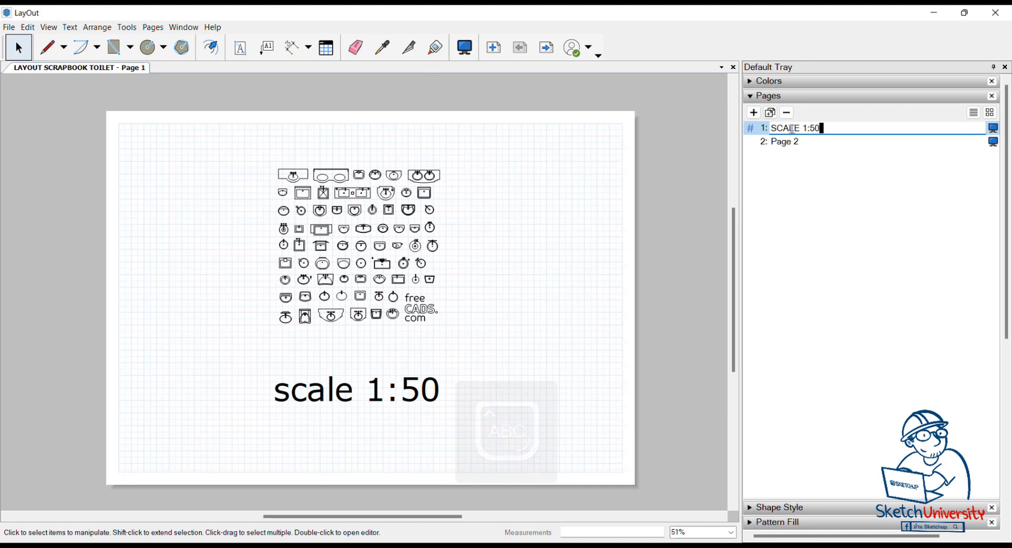
pyautogui.press('BackSpace')
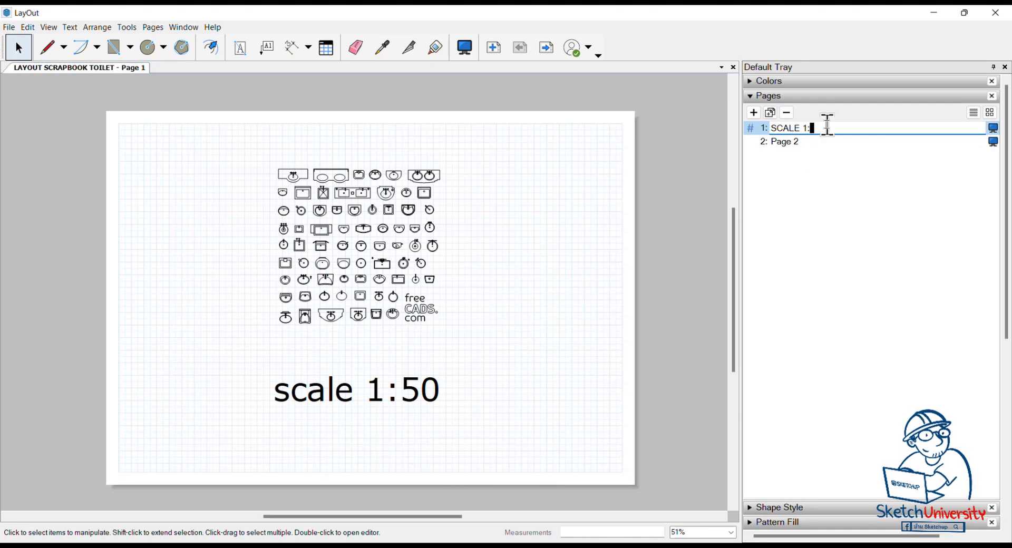
pyautogui.press('BackSpace')
pyautogui.write('20')
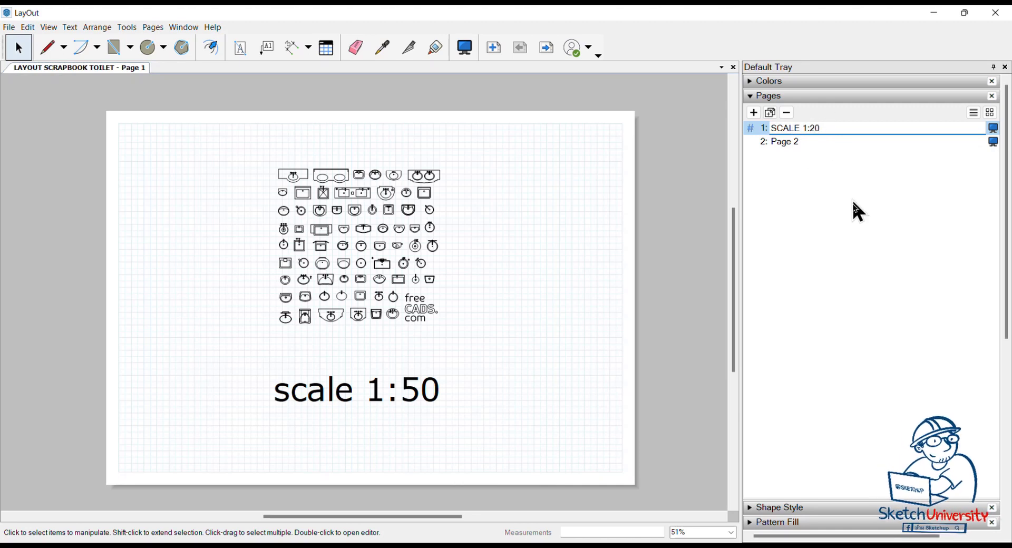
pyautogui.moveTo(824, 128); pyautogui.dragTo(771, 130)
pyautogui.hotkey('ctrl', 'c')
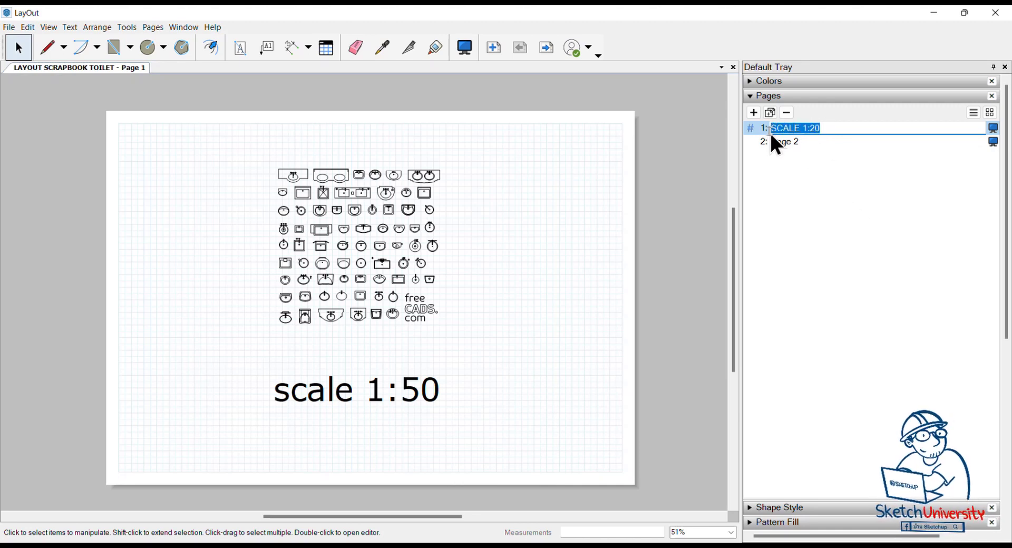
# Step: Name Page 2 SCALE 1:20 using the copied name
pyautogui.click(785, 143)
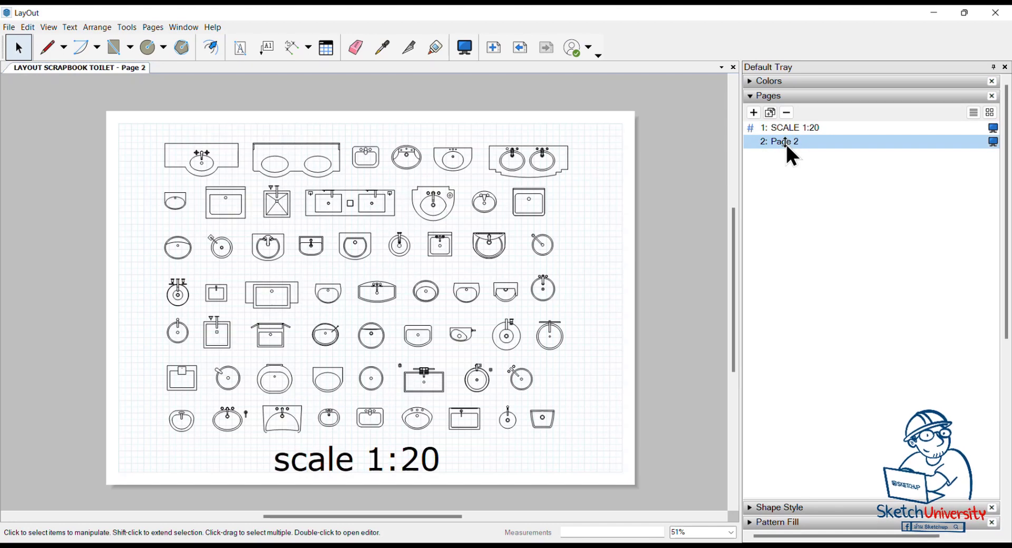
pyautogui.doubleClick(785, 142)
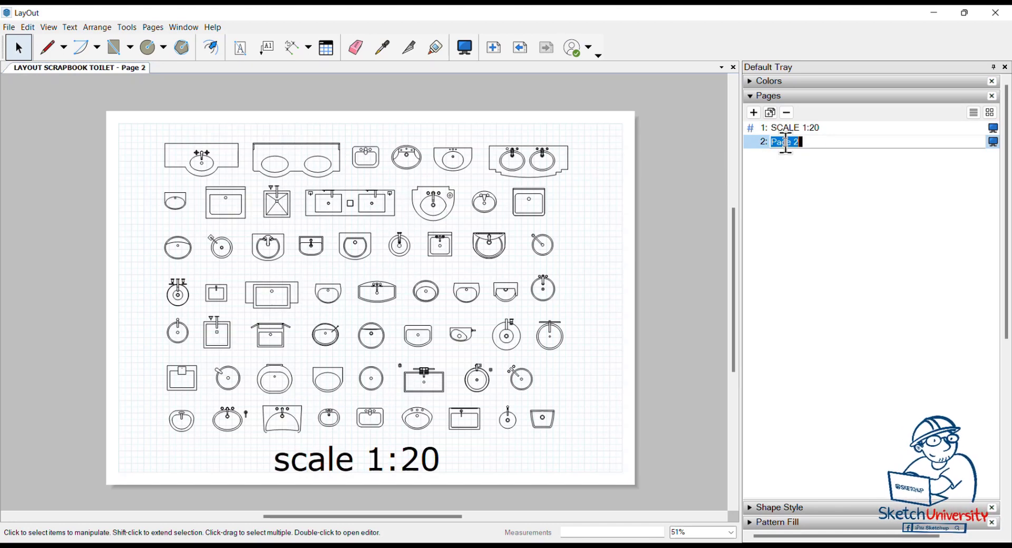
pyautogui.hotkey('ctrl', 'v')
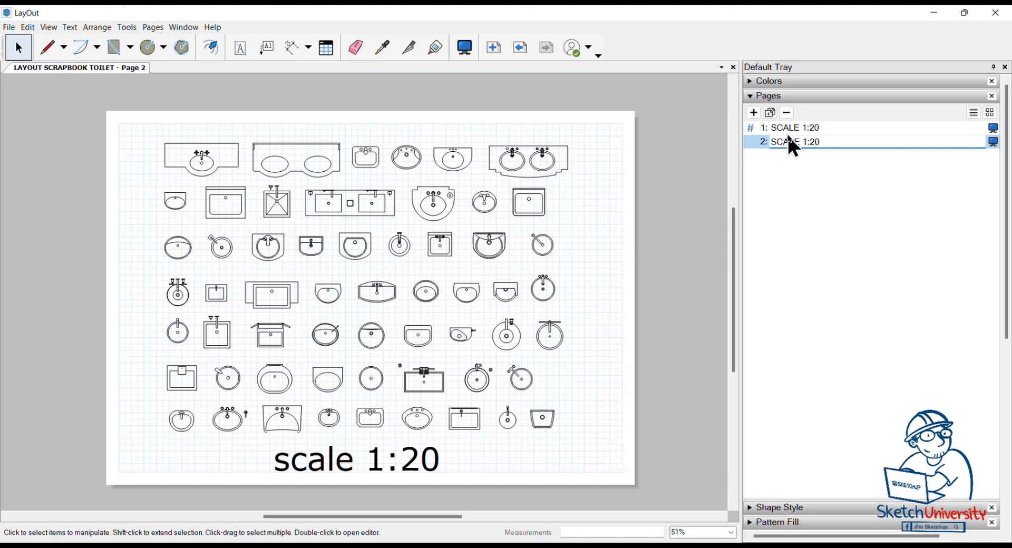
pyautogui.click(787, 128)
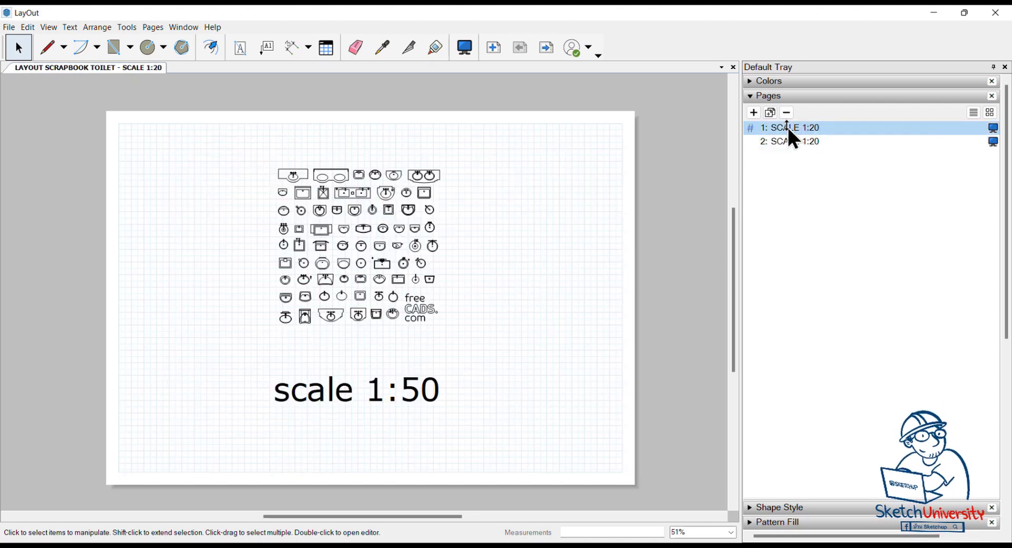
# Step: Rename page 1 to SCALE 1:50 and check both pages
pyautogui.doubleClick(824, 129)
pyautogui.press('BackSpace')
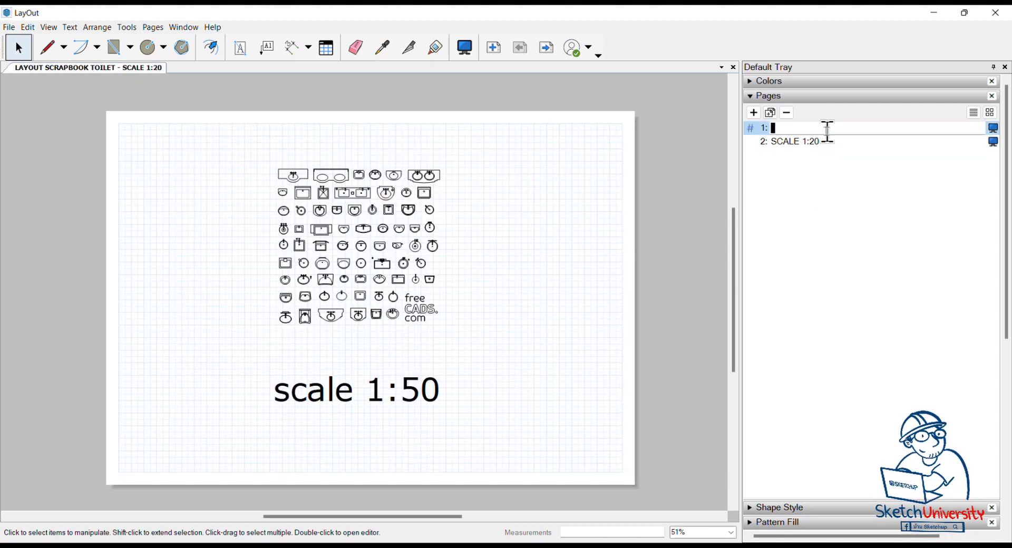
pyautogui.hotkey('ctrl', 'v')
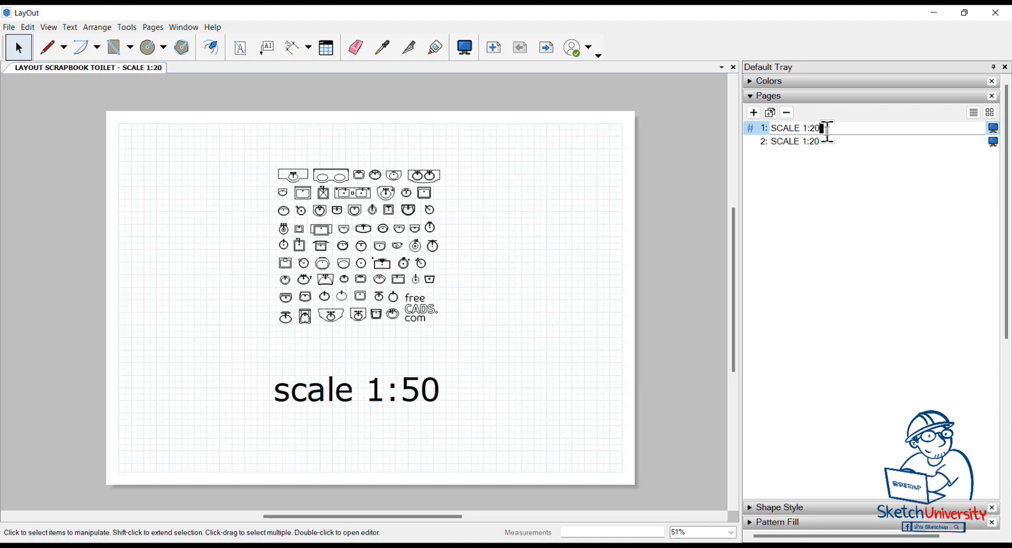
pyautogui.press('BackSpace')
pyautogui.press('BackSpace')
pyautogui.write('50')
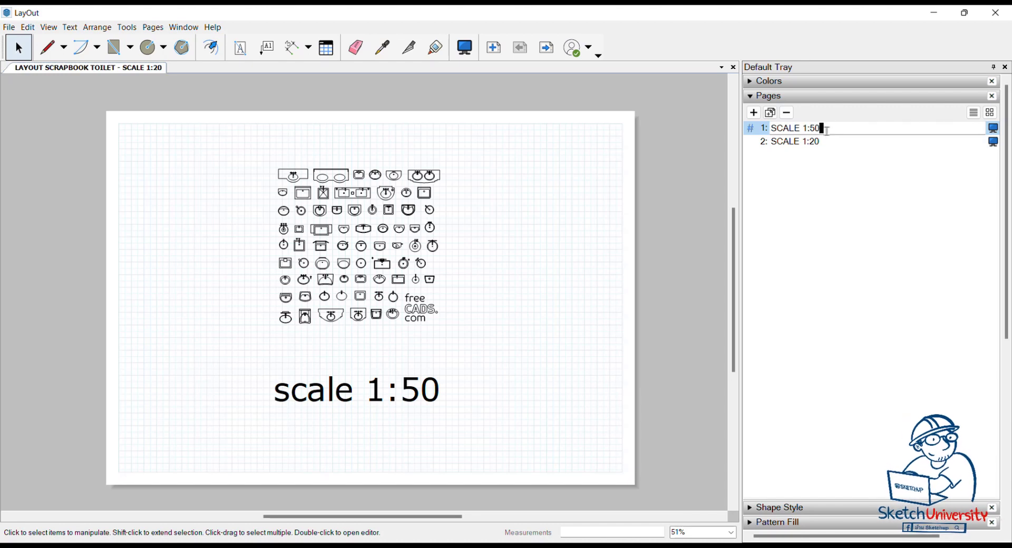
pyautogui.press('Return')
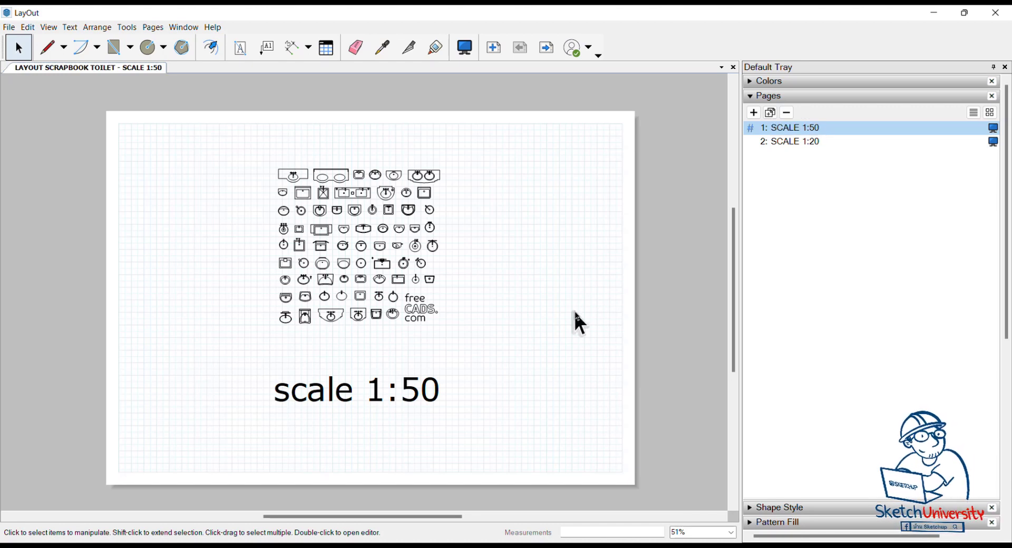
pyautogui.click(807, 141)
pyautogui.click(807, 129)
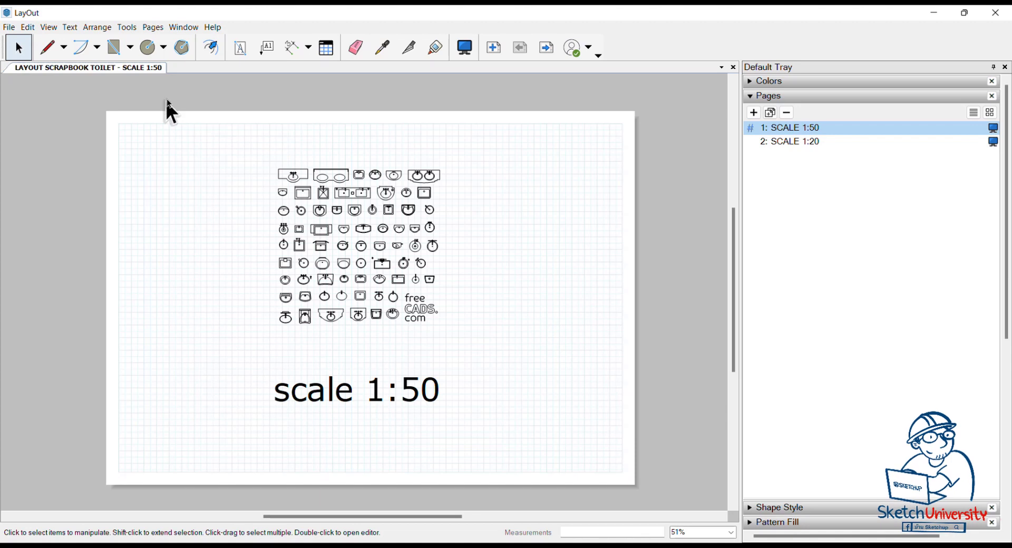
# Step: Begin Save As Scrapbook and enter TOILET as the scrapbook name
pyautogui.click(9, 27)
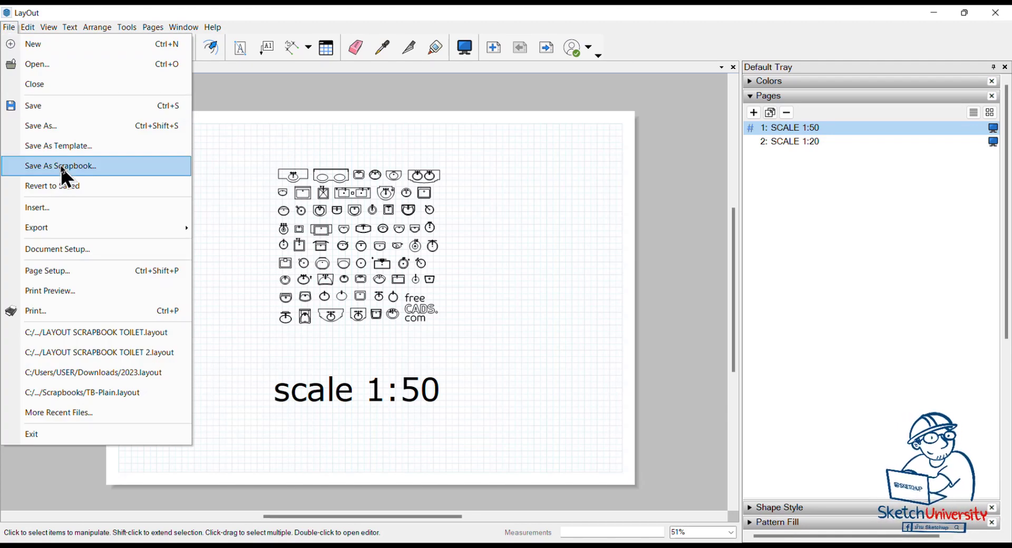
pyautogui.click(62, 167)
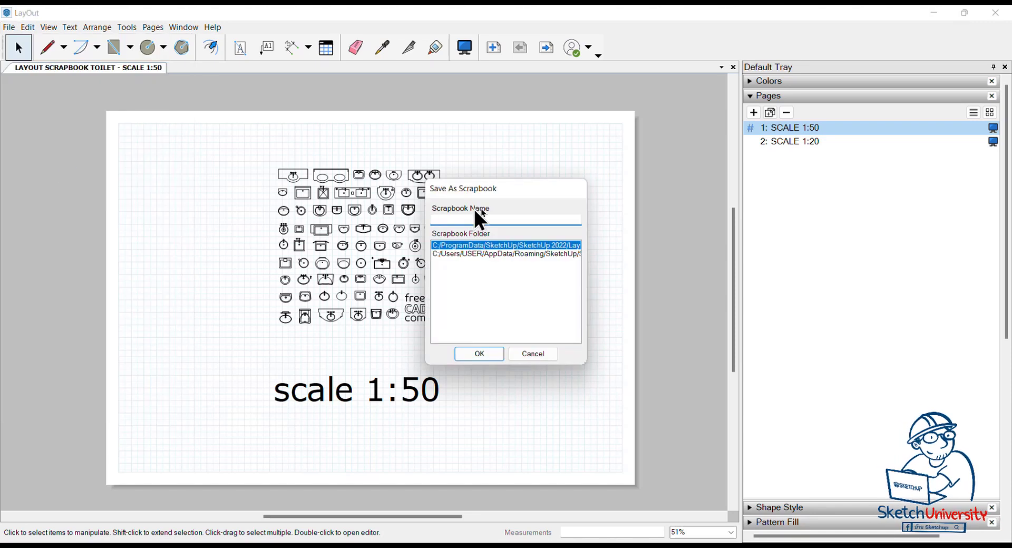
pyautogui.write('T')
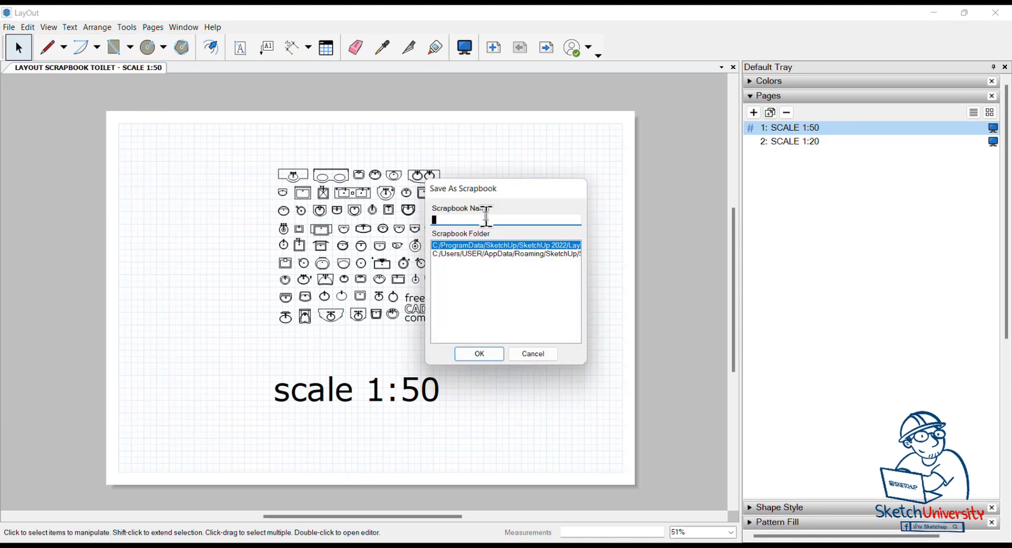
pyautogui.write('OILE')
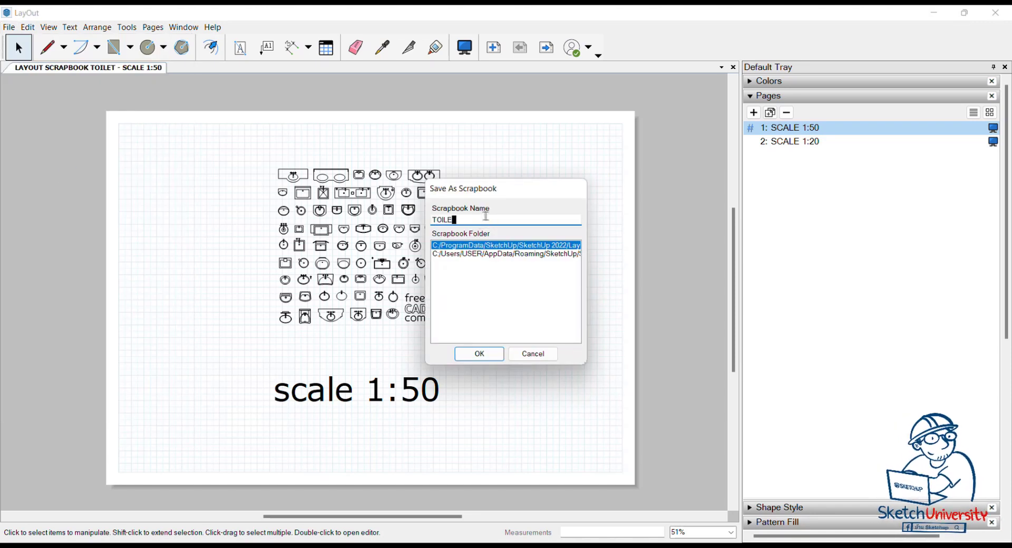
pyautogui.write('T')
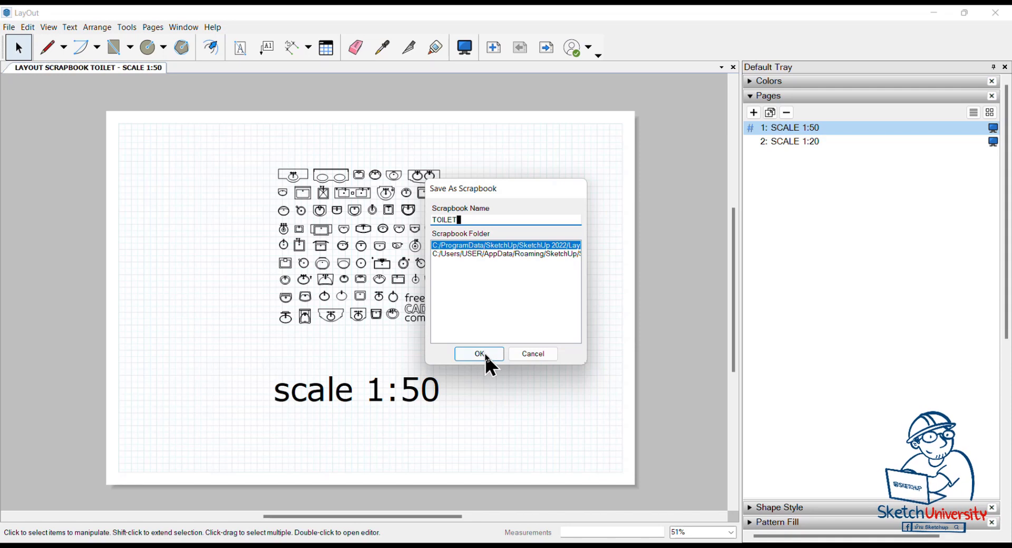
# Step: Confirm the TOILET scrapbook save, overwriting the existing TOILET file
pyautogui.click(484, 353)
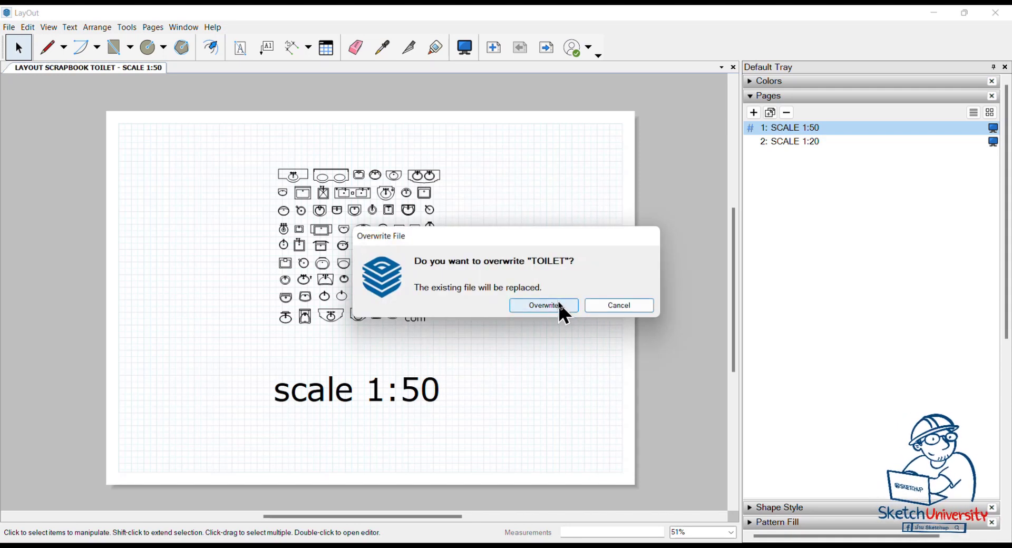
pyautogui.click(557, 304)
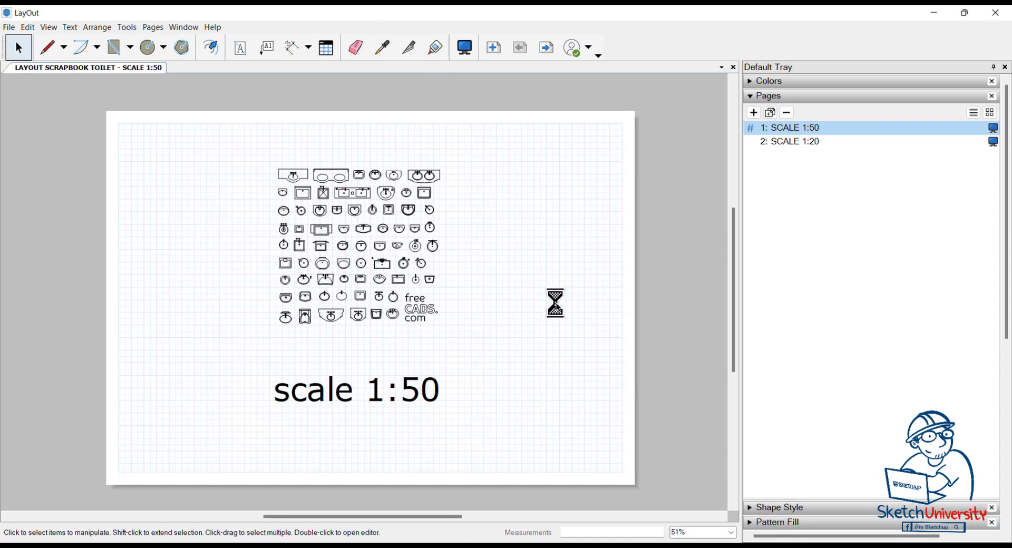
pyautogui.click(753, 96)
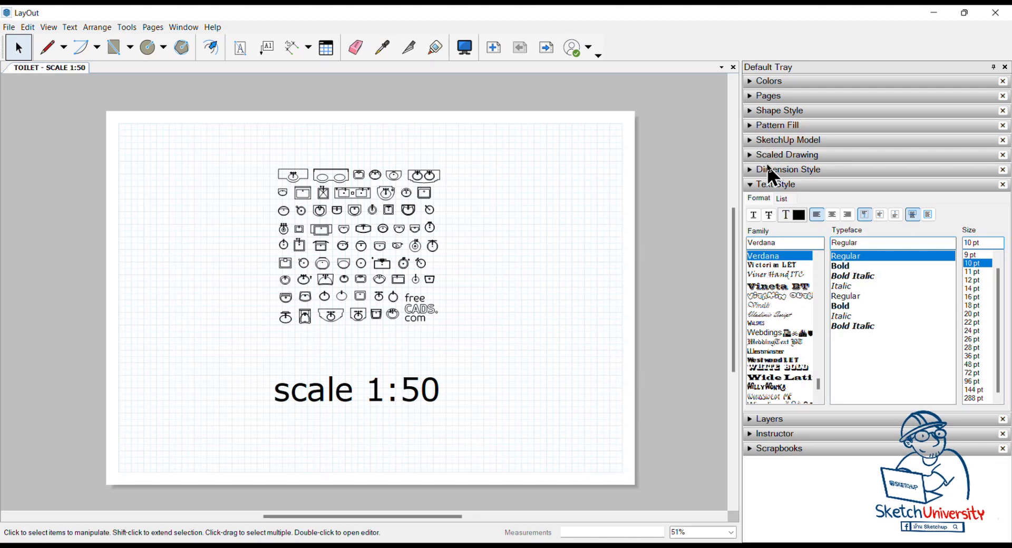
# Step: Create a new untitled document from the A4 Landscape graph paper template
pyautogui.click(4, 28)
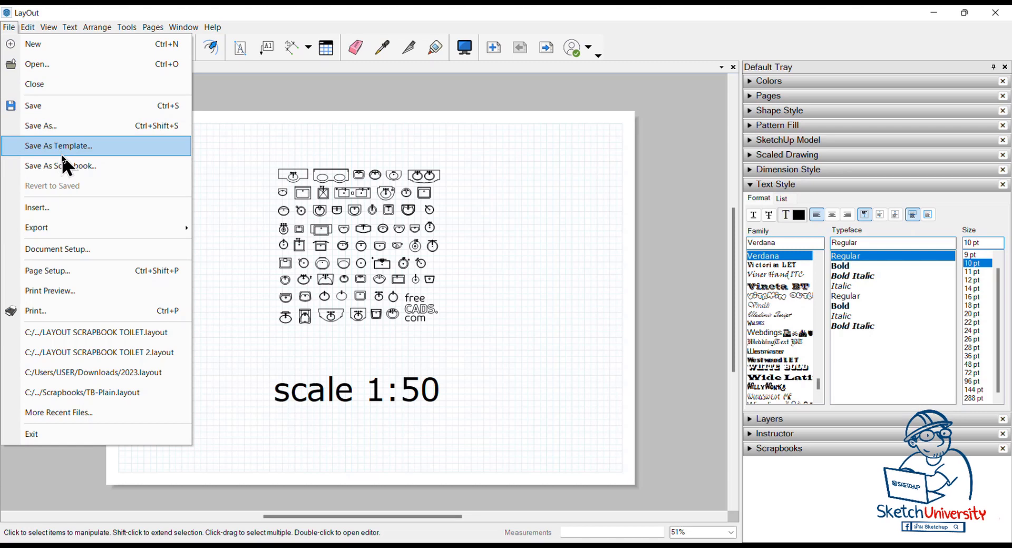
pyautogui.click(32, 44)
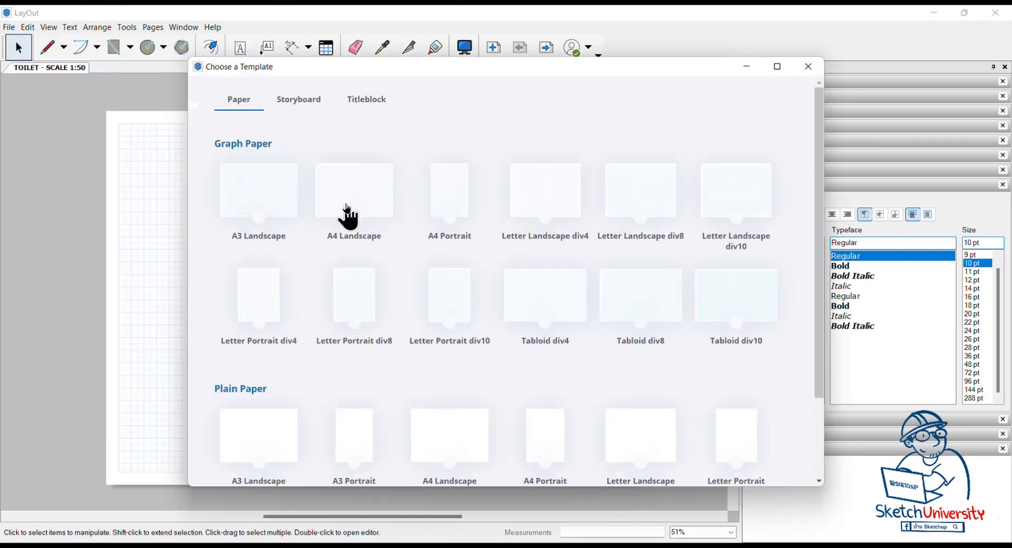
pyautogui.click(262, 191)
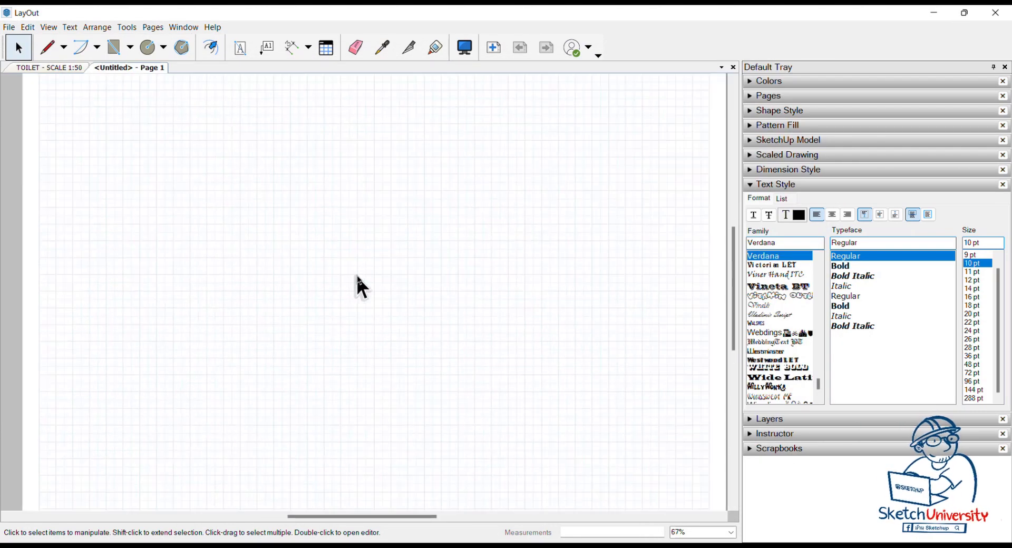
pyautogui.click(752, 184)
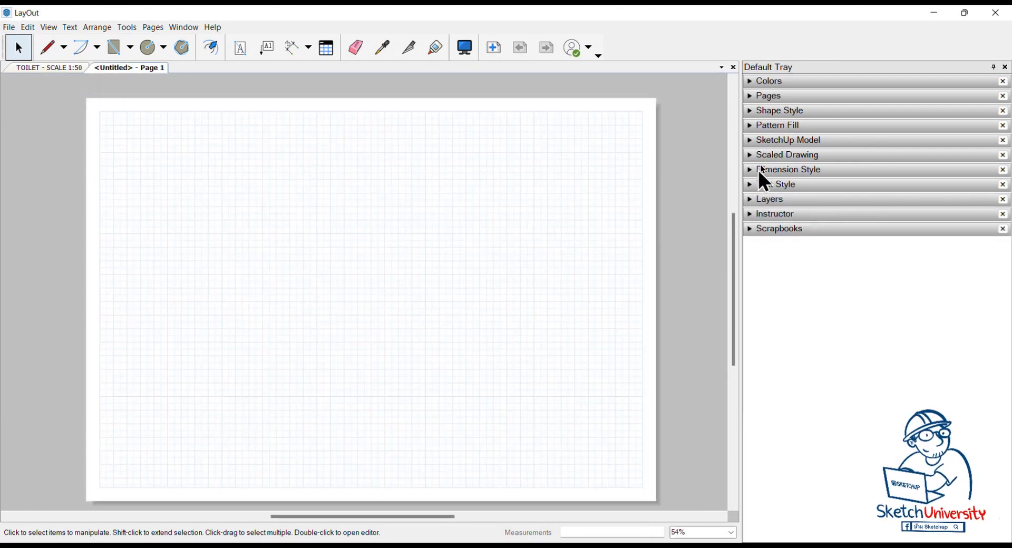
pyautogui.click(761, 227)
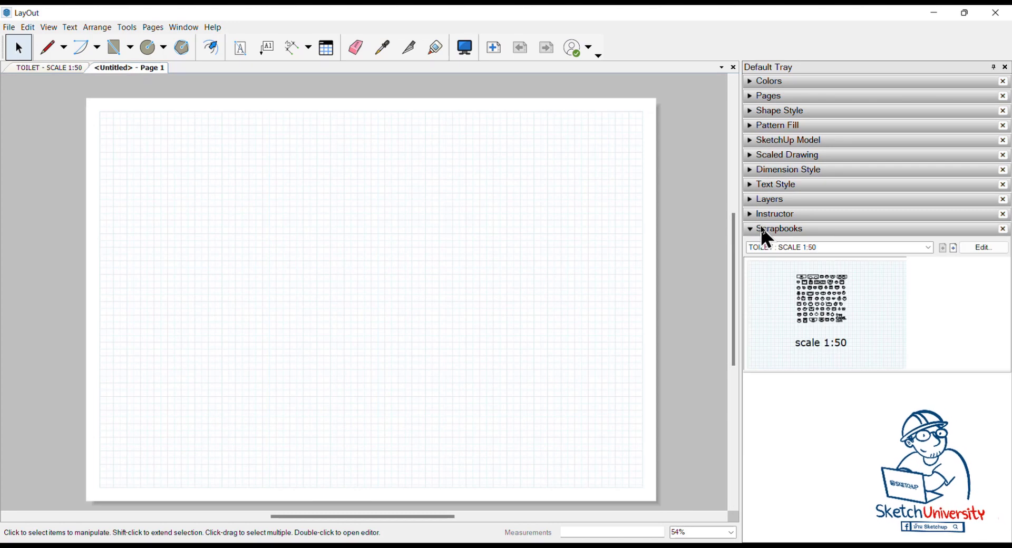
pyautogui.click(833, 248)
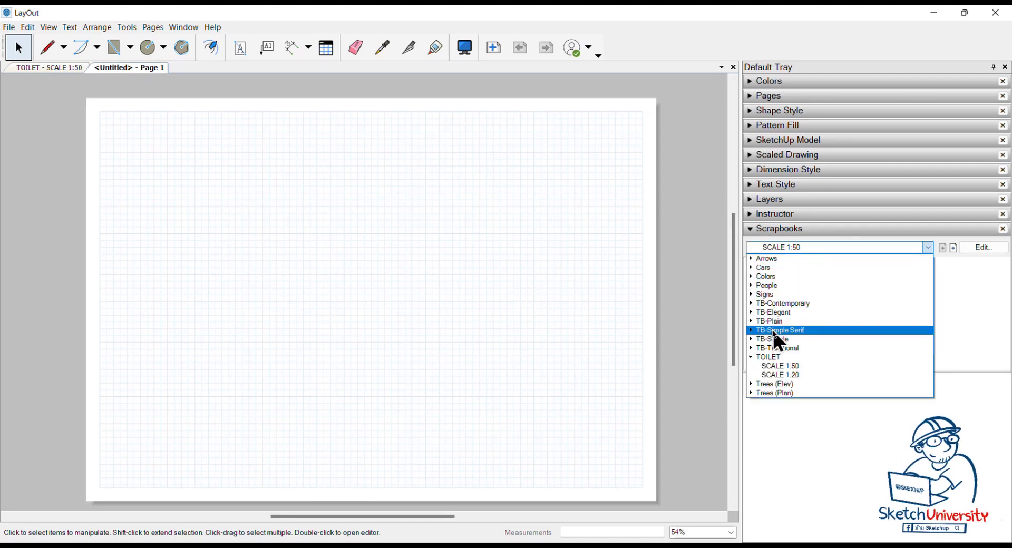
pyautogui.click(772, 327)
pyautogui.click(806, 246)
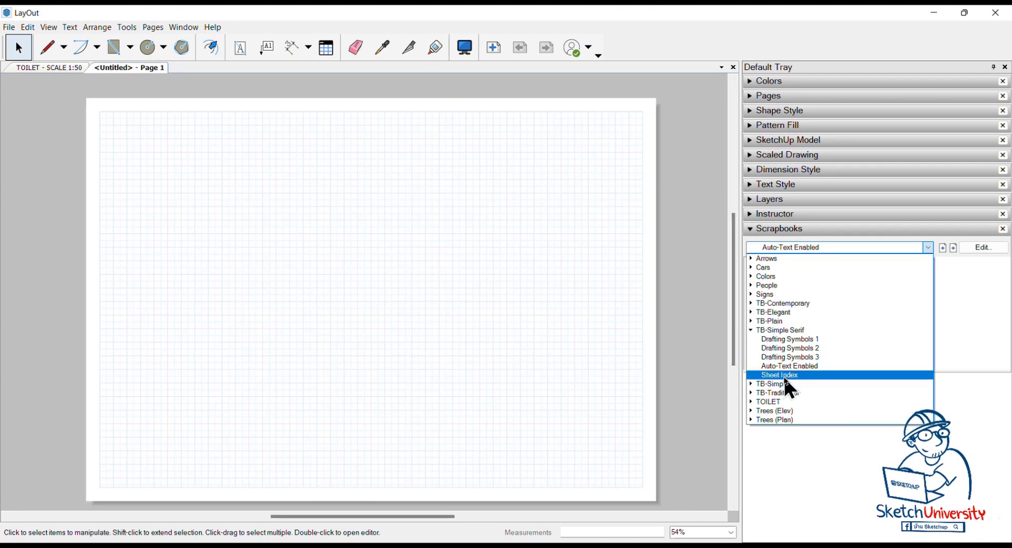
pyautogui.click(782, 401)
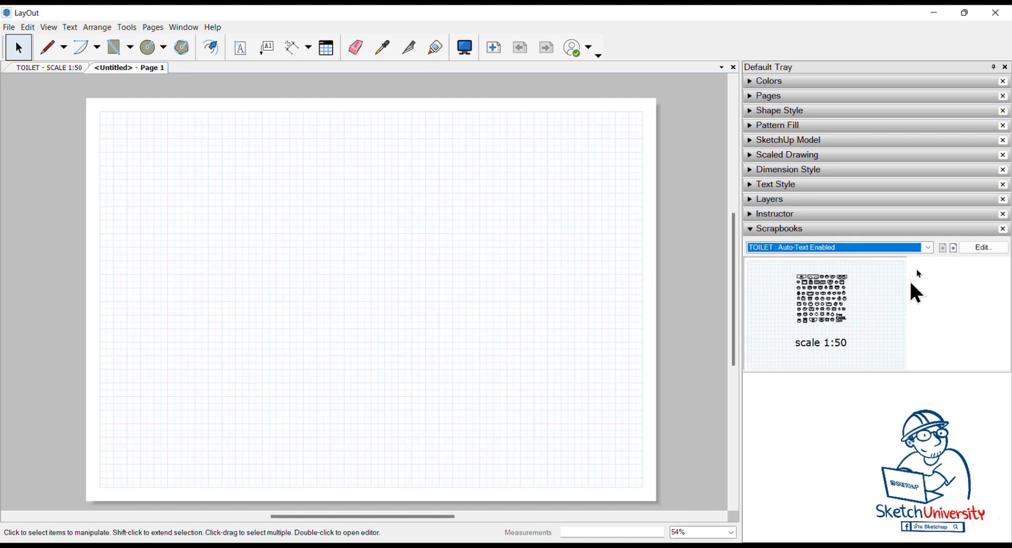
pyautogui.click(951, 248)
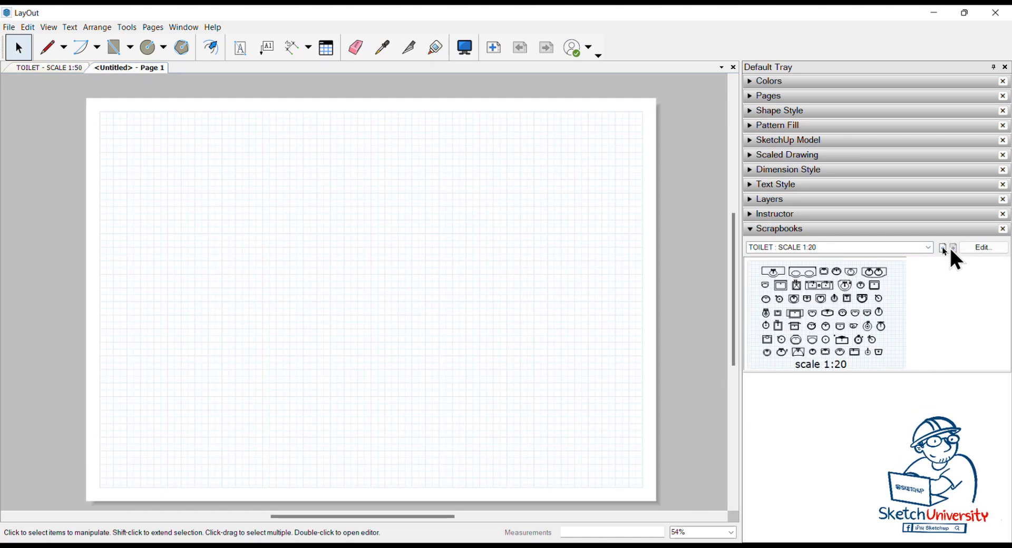
pyautogui.click(942, 248)
pyautogui.click(952, 248)
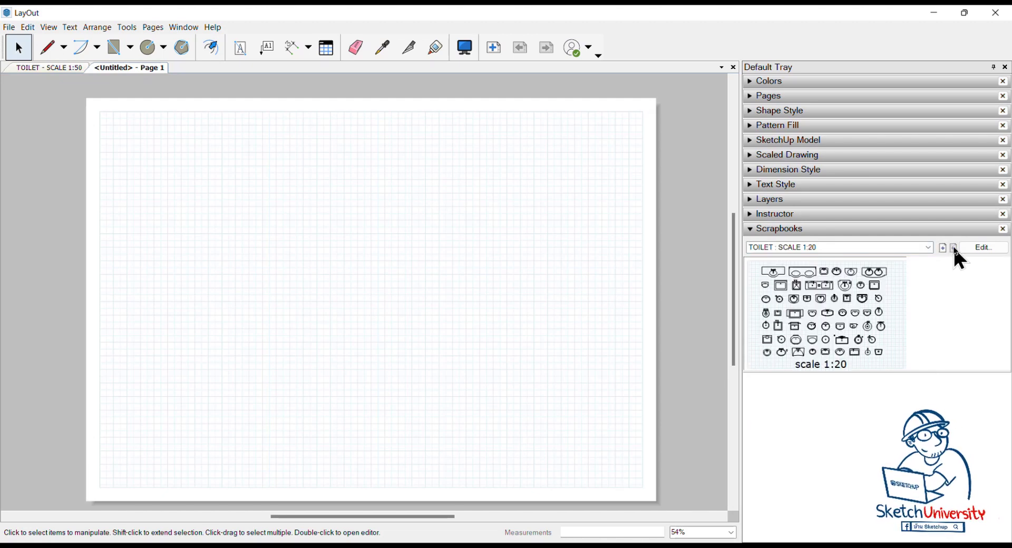
pyautogui.click(943, 248)
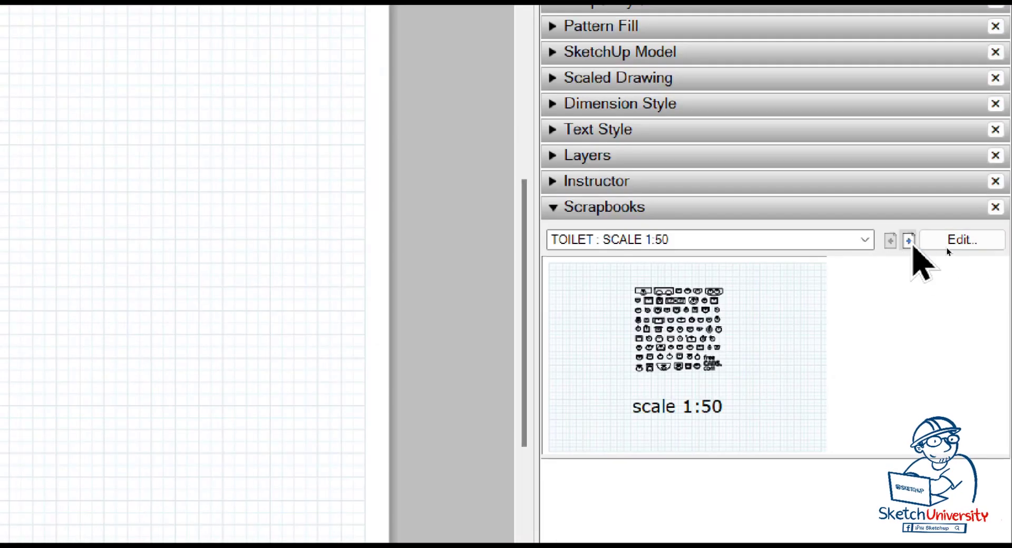
pyautogui.click(907, 242)
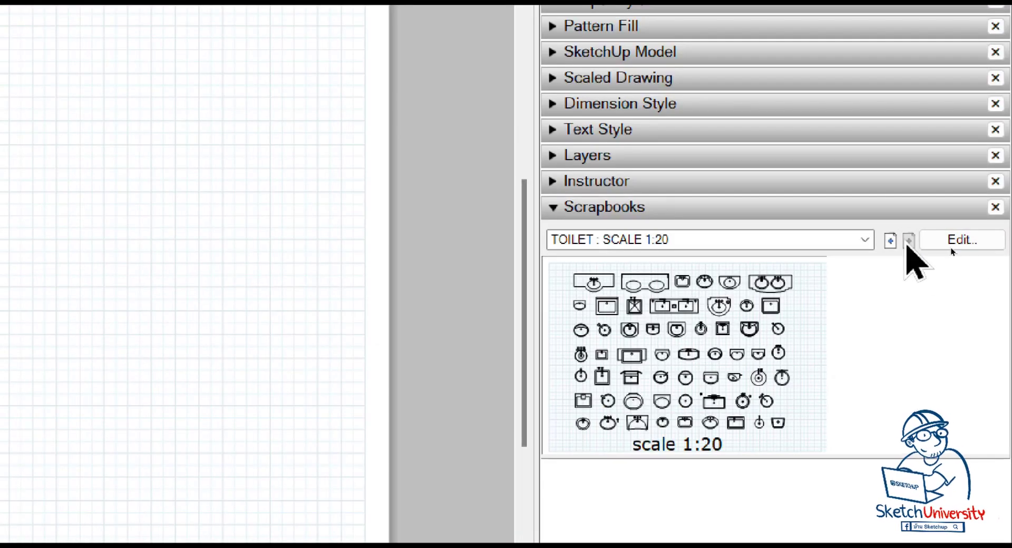
pyautogui.click(889, 241)
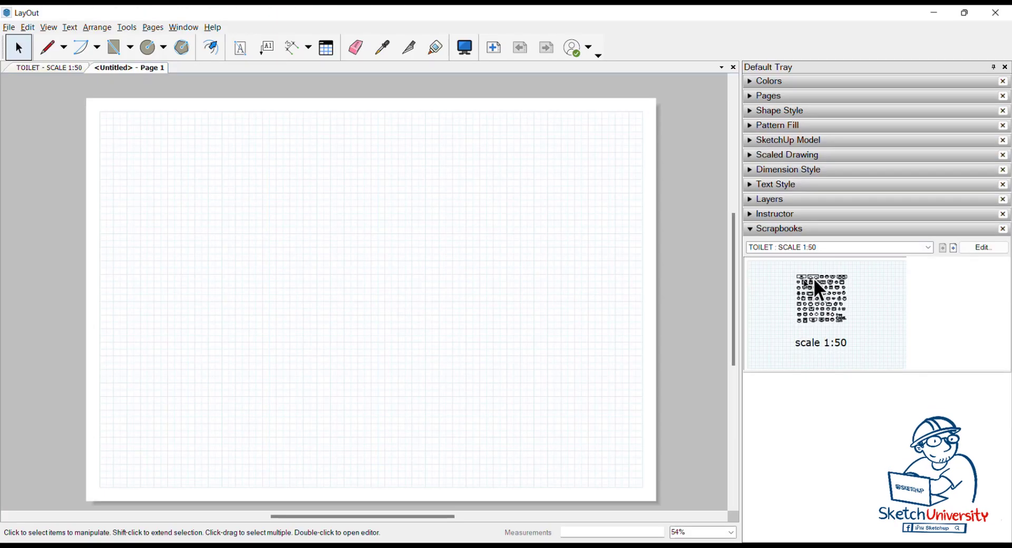
pyautogui.moveTo(807, 287)
pyautogui.mouseDown()
pyautogui.moveTo(179, 190)
pyautogui.moveTo(318, 254)
pyautogui.mouseUp()
pyautogui.hotkey('ctrl', 'z')
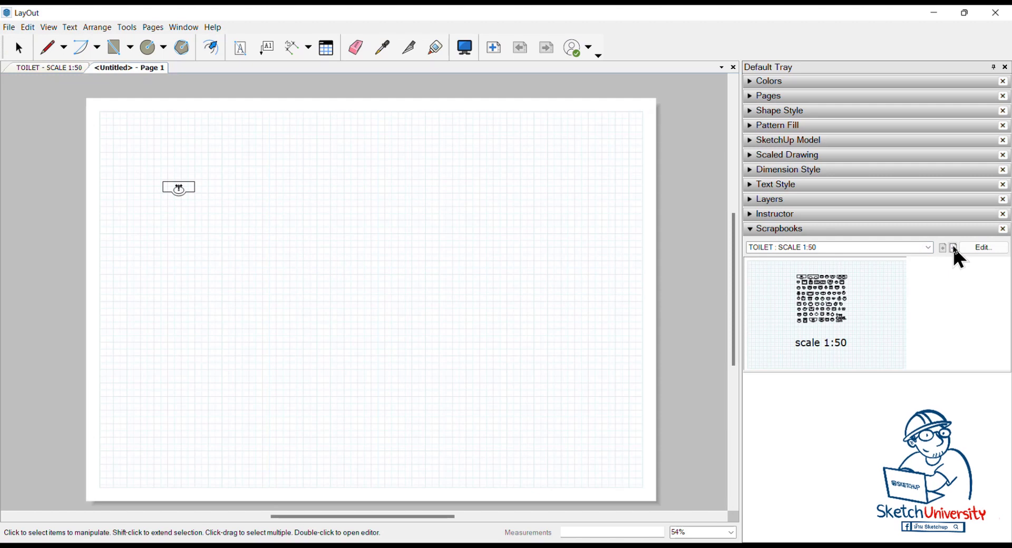
pyautogui.click(953, 247)
pyautogui.moveTo(773, 272); pyautogui.dragTo(258, 226)
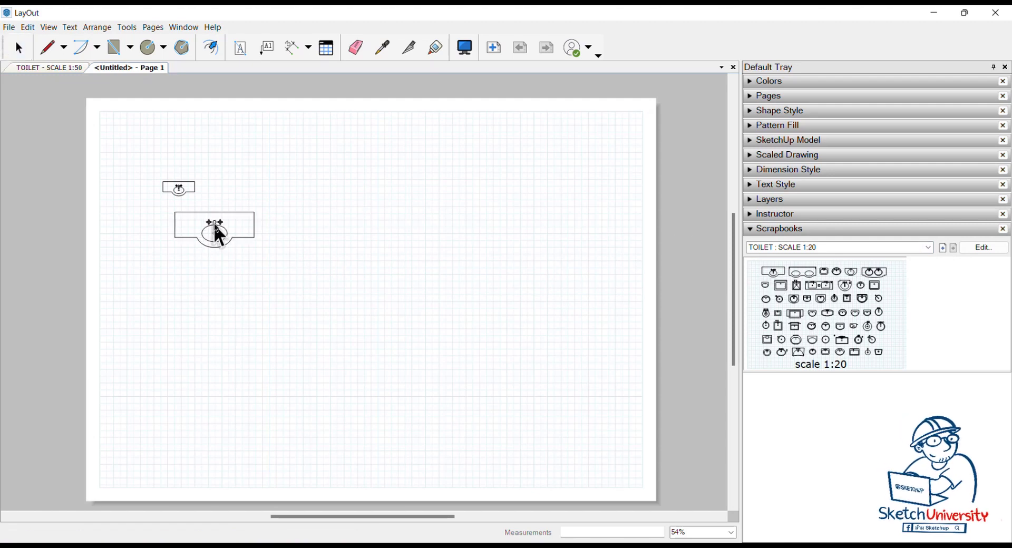
pyautogui.scroll(1, 129, 184)
pyautogui.scroll(3, 132, 182)
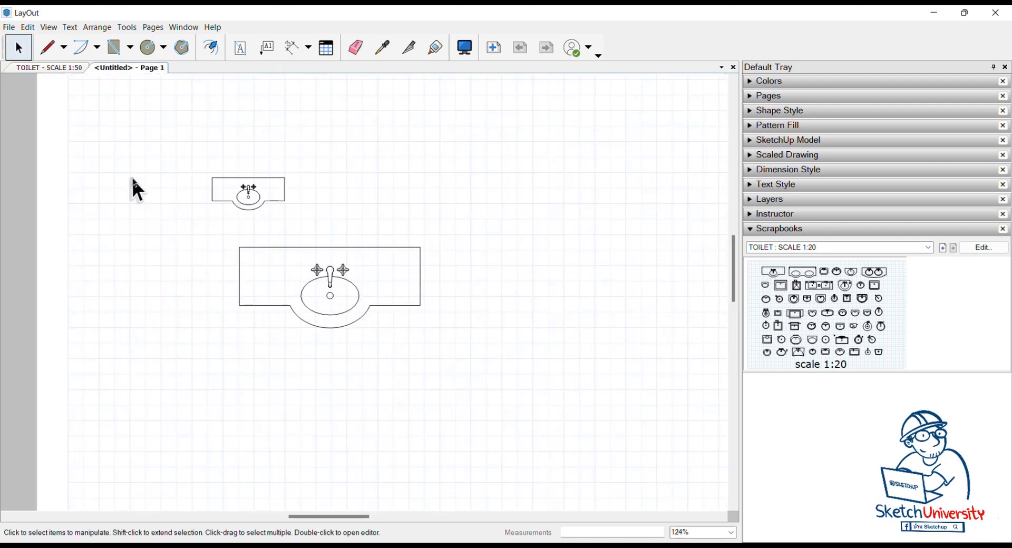
pyautogui.click(293, 48)
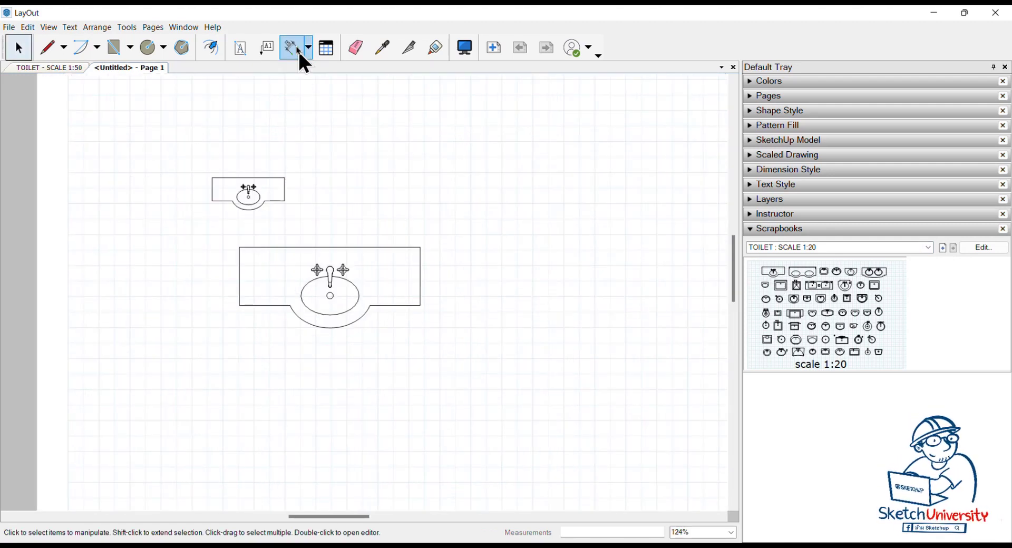
pyautogui.click(212, 178)
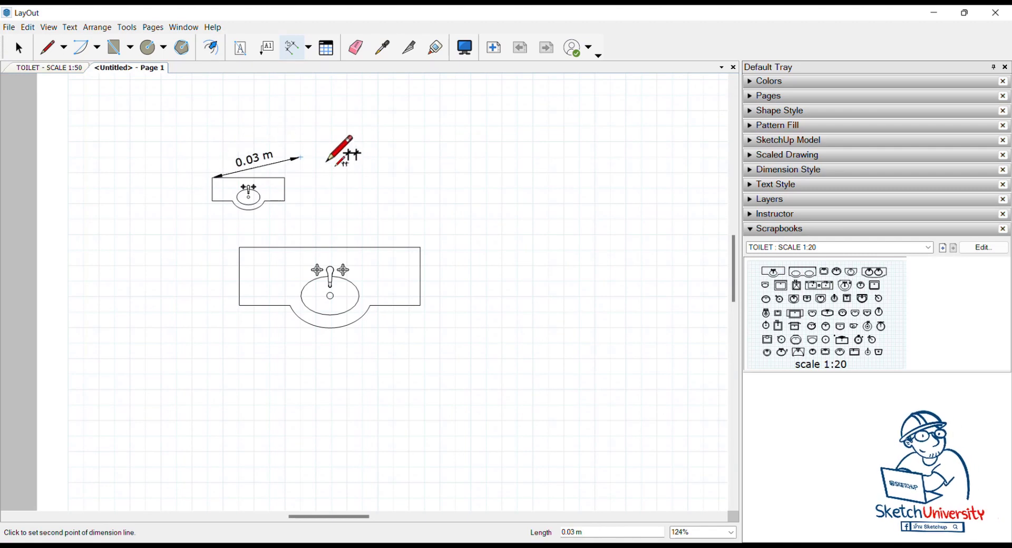
pyautogui.press('space')
pyautogui.scroll(-3, 346, 174)
pyautogui.scroll(3, 277, 193)
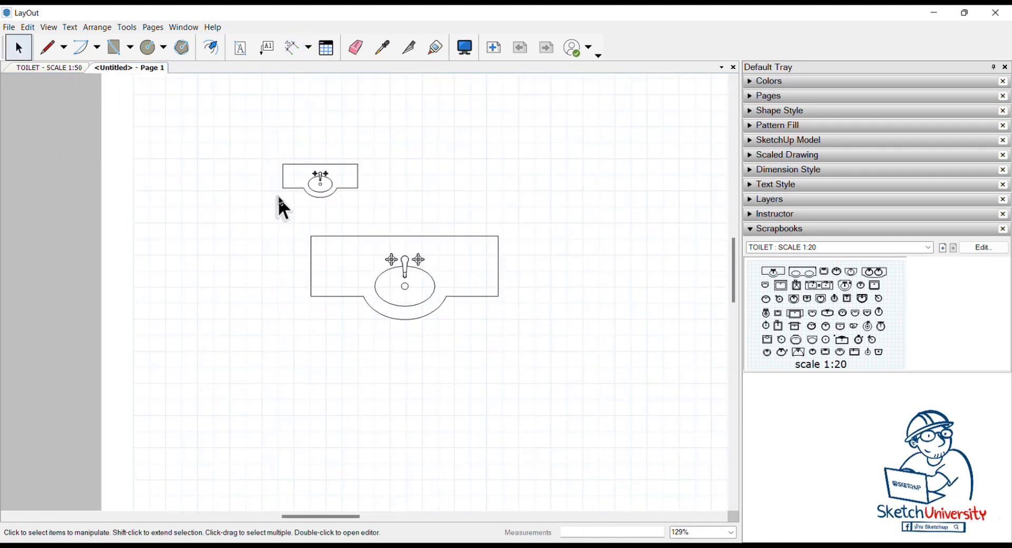
pyautogui.scroll(3, 295, 199)
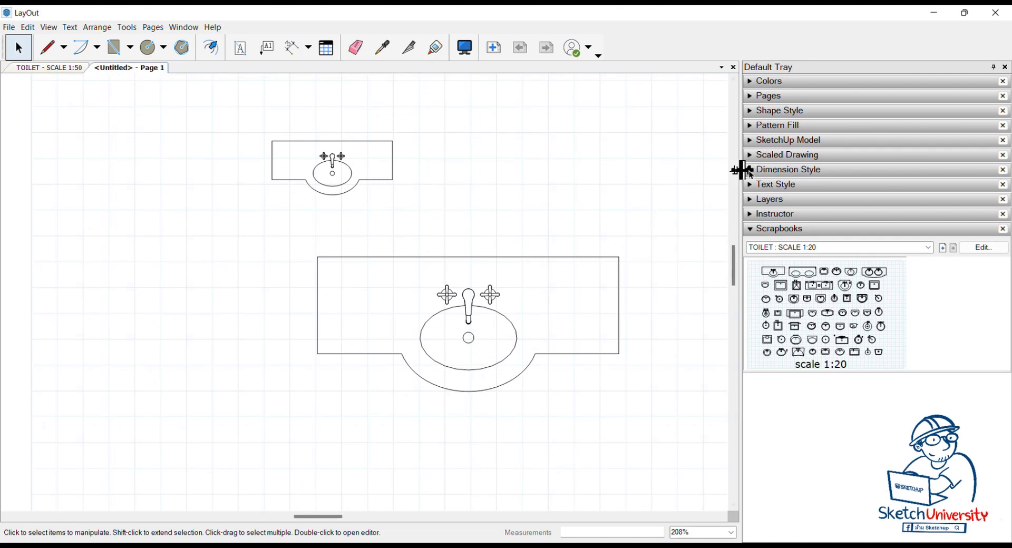
# Step: Turn off dimension Auto Scale and set the scale to 1mm:50mm (1:50)
pyautogui.click(779, 172)
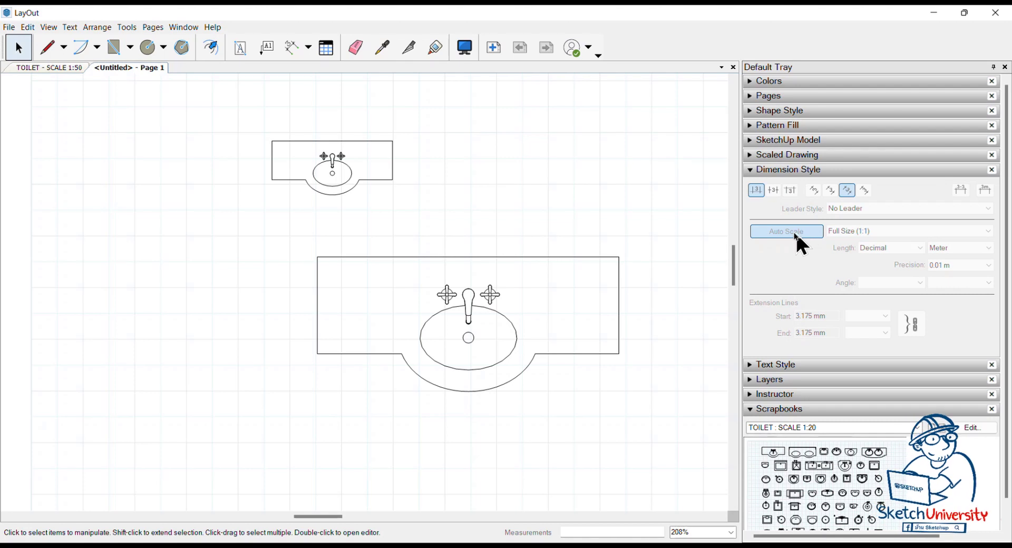
pyautogui.click(291, 48)
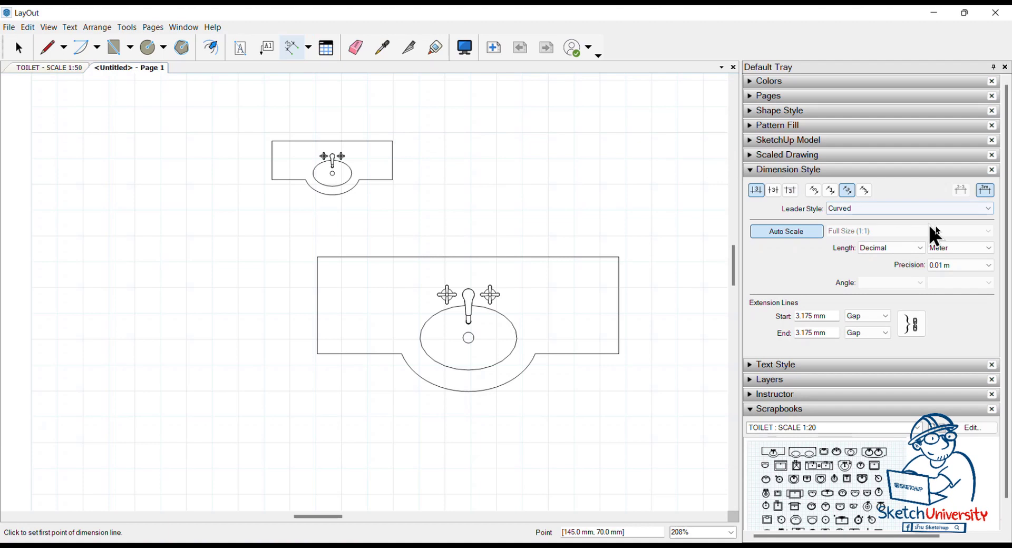
pyautogui.click(808, 228)
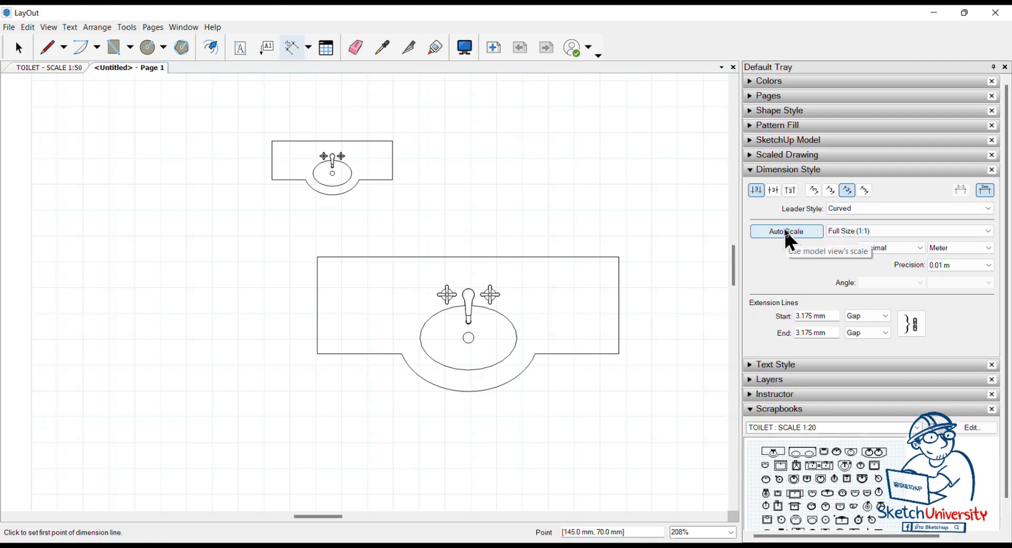
pyautogui.click(850, 230)
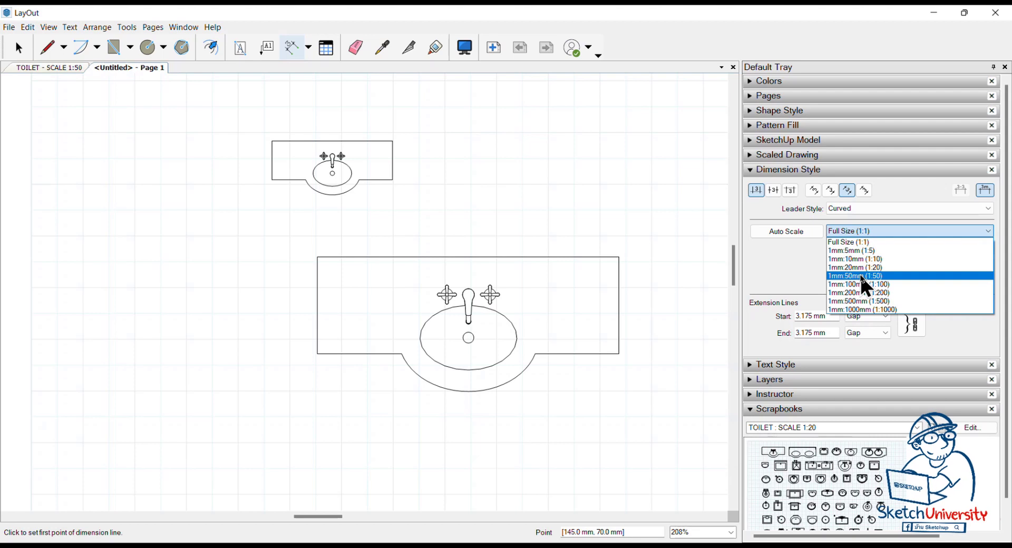
pyautogui.click(860, 276)
# Step: Dimension the small sink's top edge so it reads 1.17 m
pyautogui.click(272, 141)
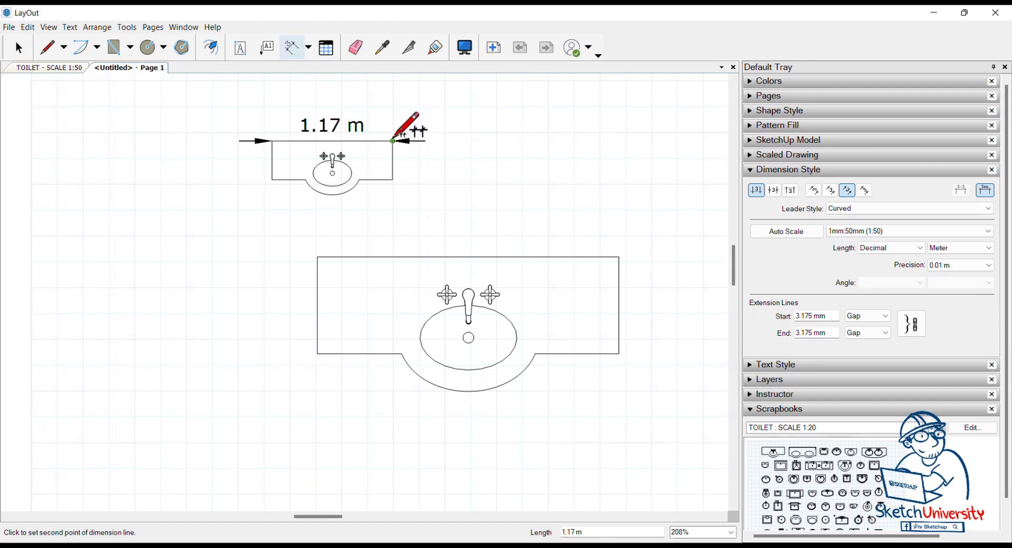
pyautogui.click(393, 141)
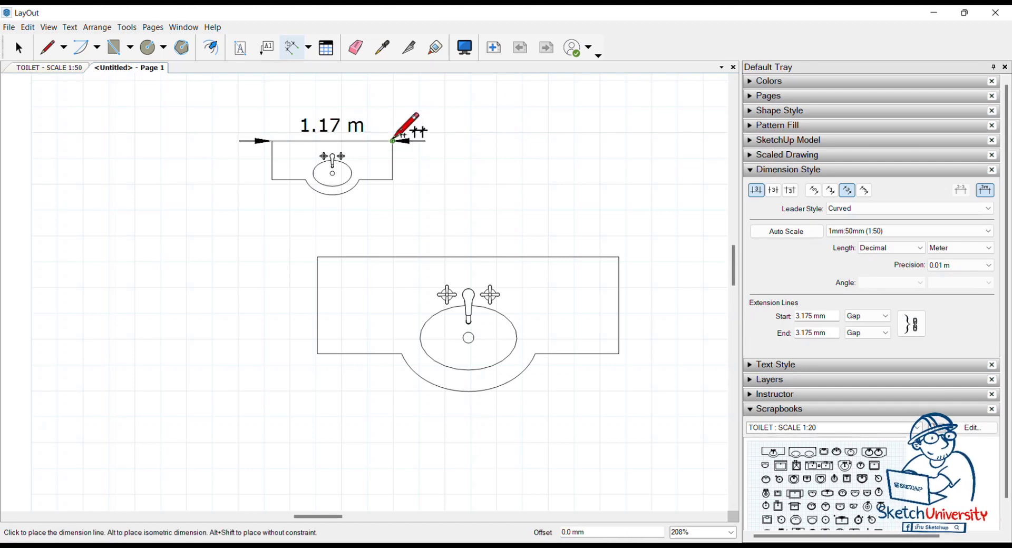
pyautogui.click(392, 106)
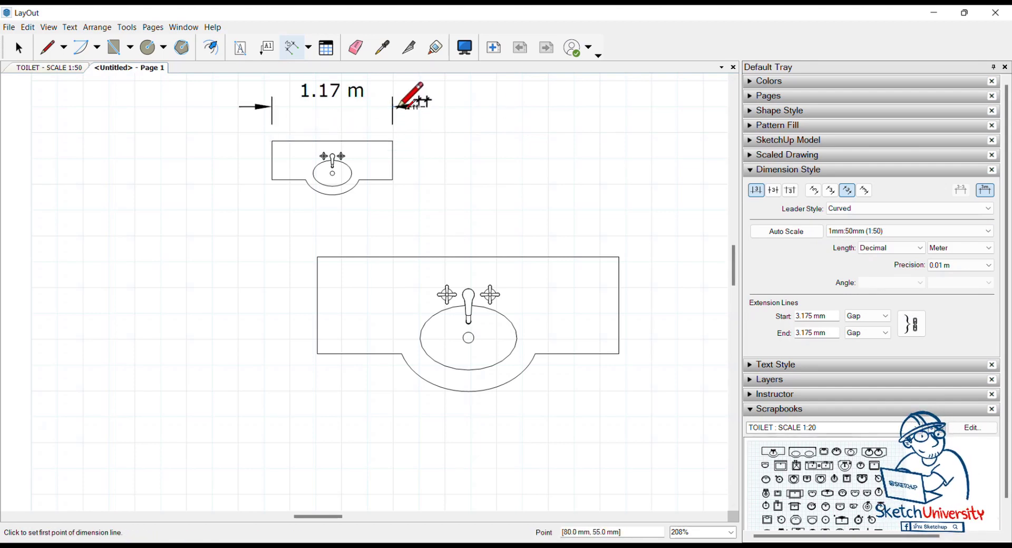
pyautogui.click(915, 232)
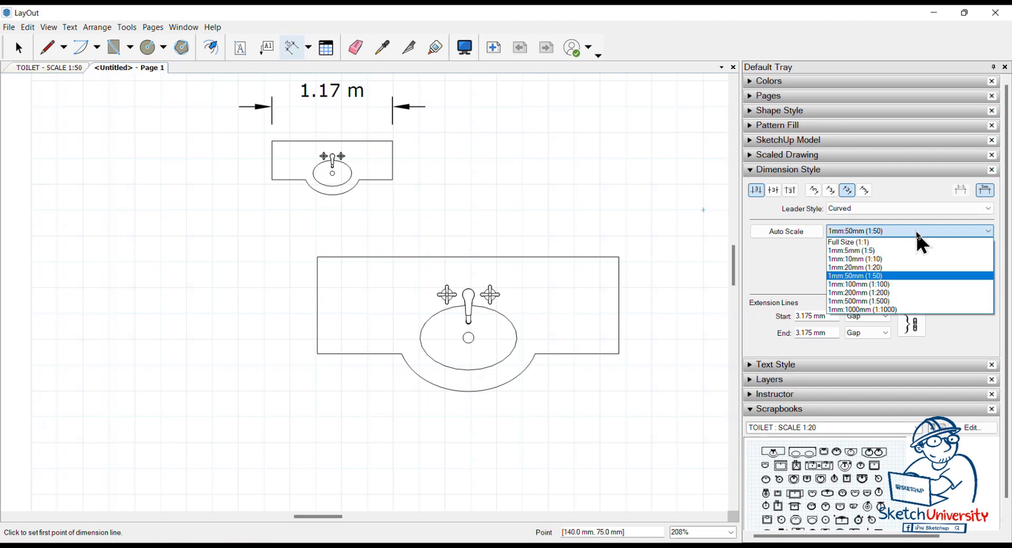
# Step: At a 1mm:20mm (1:20) scale, dimension the large sink's top edge at 1.17 m
pyautogui.click(886, 267)
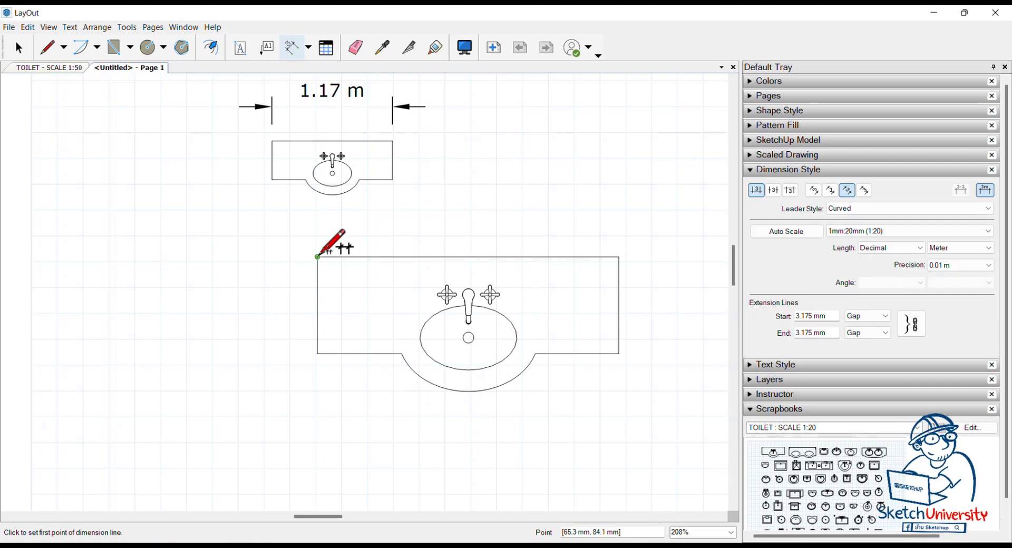
pyautogui.click(318, 257)
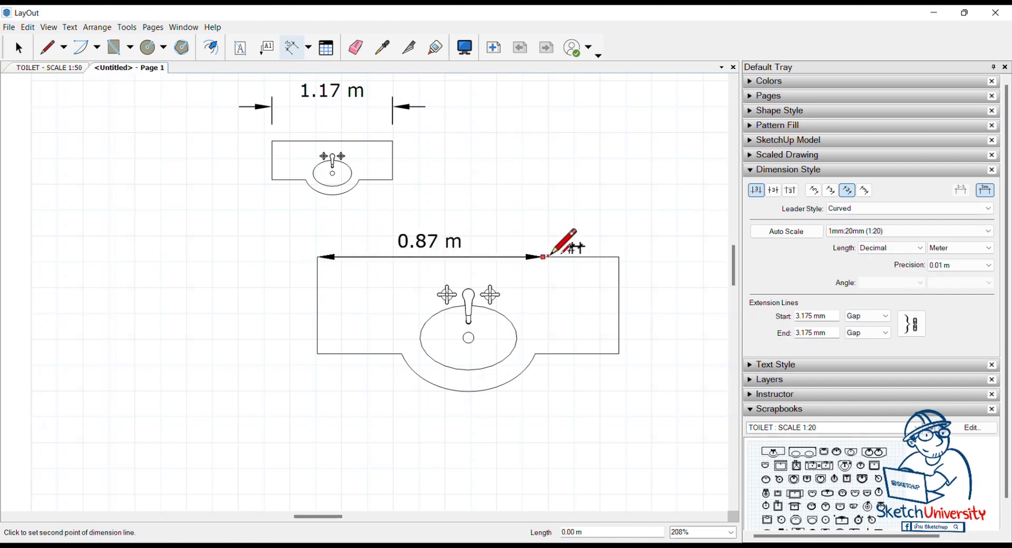
pyautogui.click(619, 257)
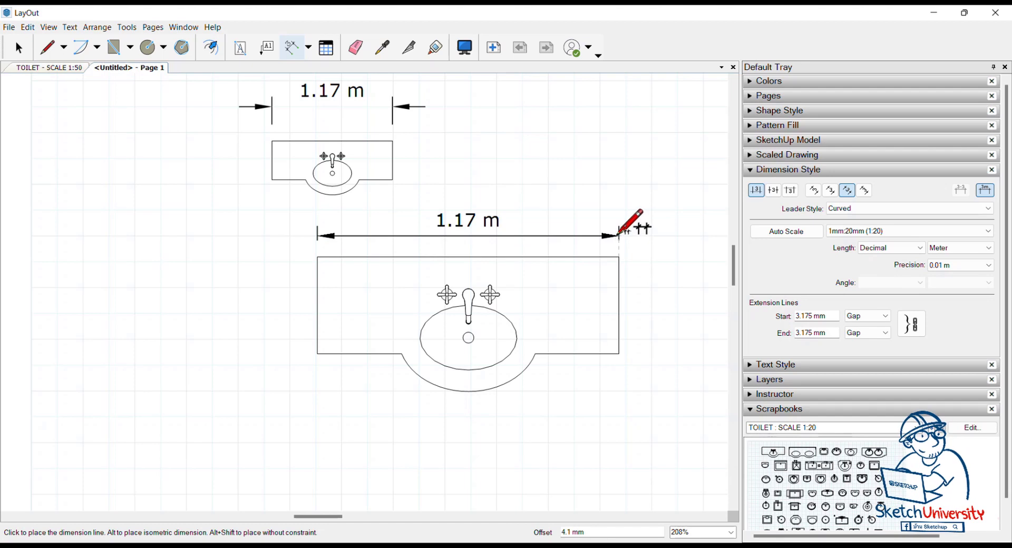
pyautogui.click(619, 235)
pyautogui.scroll(-1, 471, 258)
pyautogui.scroll(-1, 473, 259)
pyautogui.scroll(-1, 406, 221)
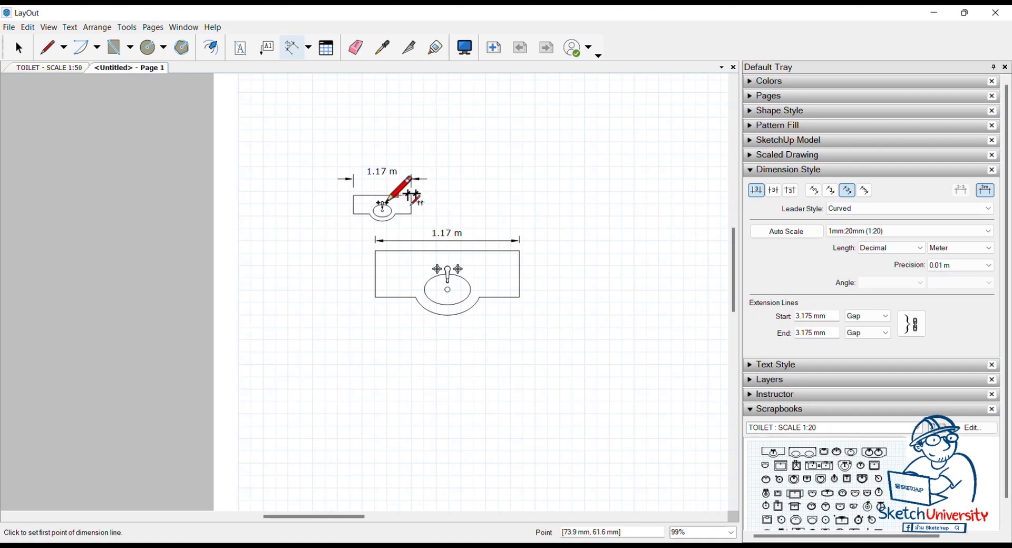
pyautogui.scroll(1, 411, 211)
pyautogui.scroll(1, 428, 222)
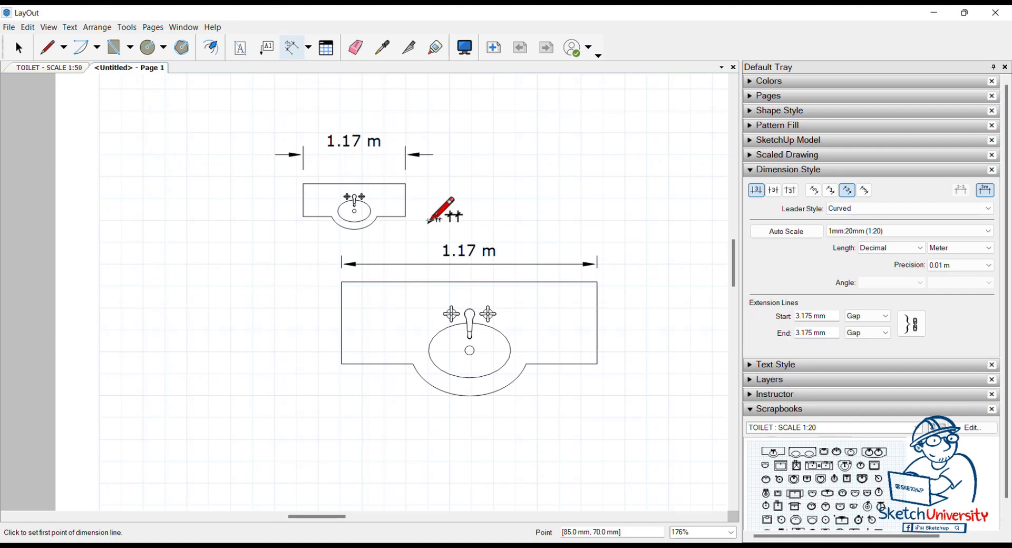
pyautogui.scroll(1, 438, 214)
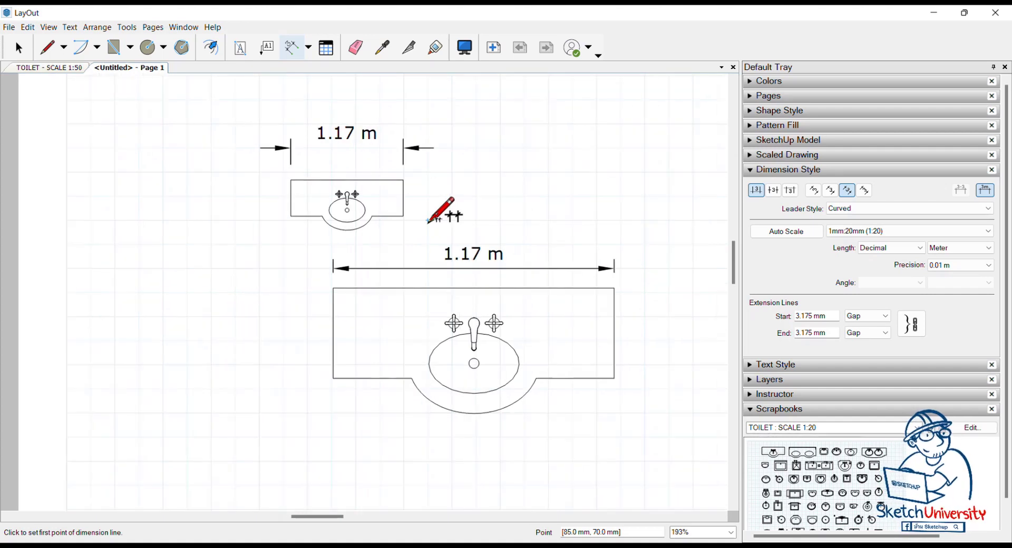
pyautogui.scroll(1, 442, 210)
pyautogui.scroll(-2, 448, 213)
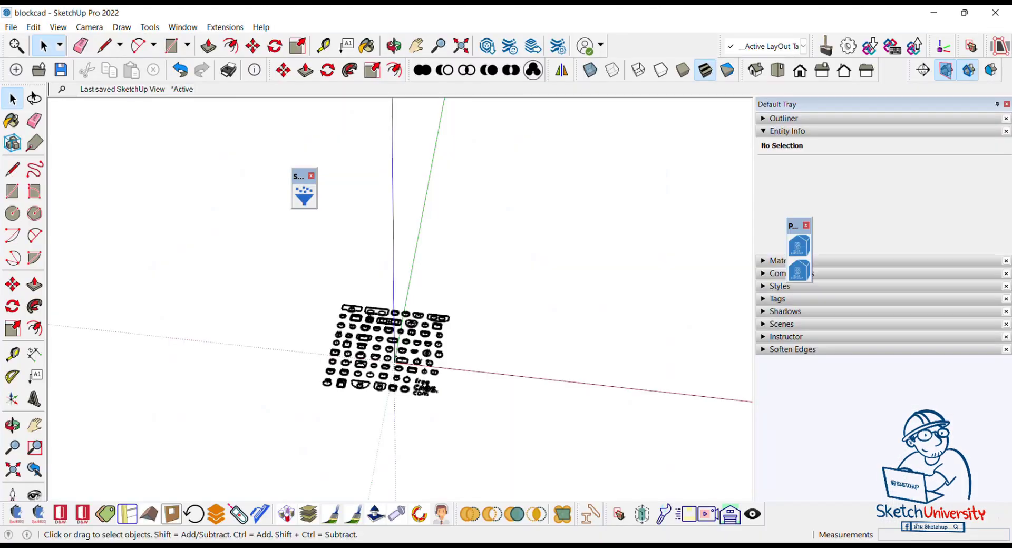
# Step: In SketchUp, dimension the sink's top edge to confirm it measures 1.17 m
pyautogui.scroll(3, 297, 280)
pyautogui.scroll(3, 338, 296)
pyautogui.scroll(2, 417, 348)
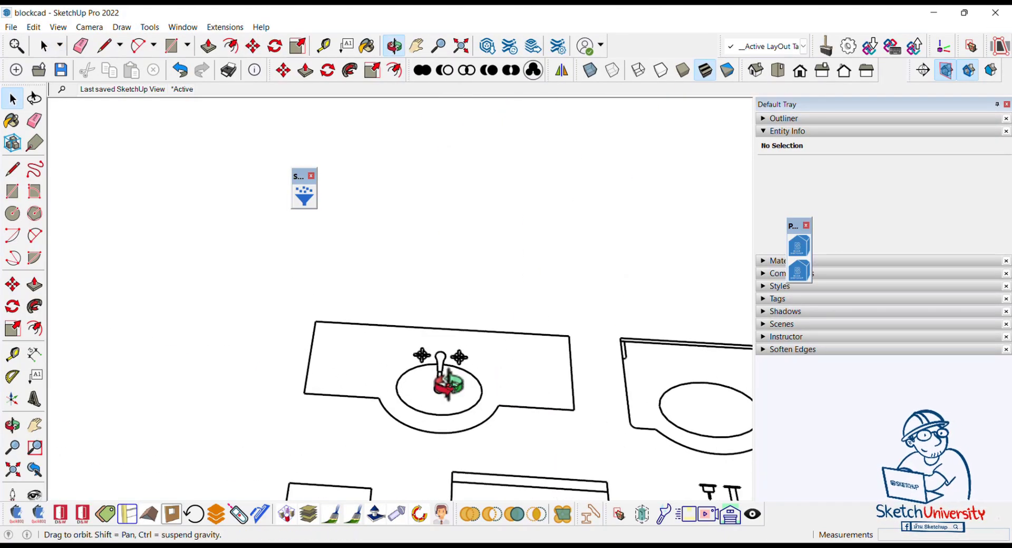
pyautogui.click(35, 354)
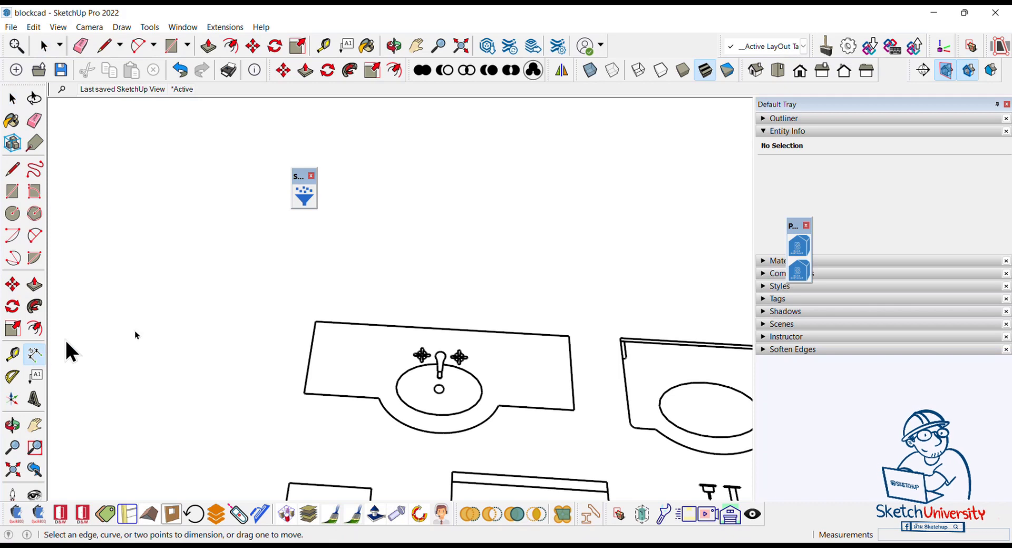
pyautogui.click(315, 321)
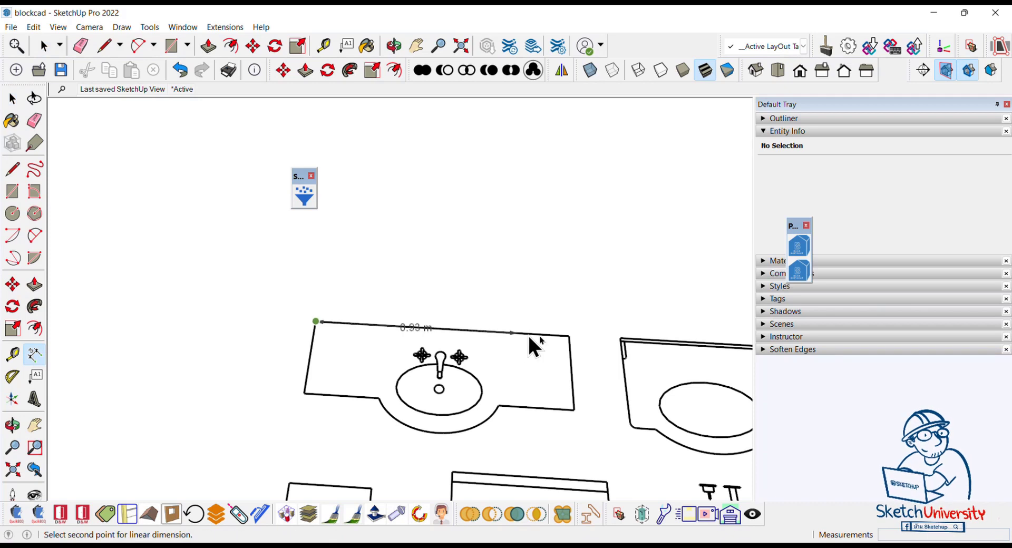
pyautogui.click(571, 336)
pyautogui.click(564, 297)
pyautogui.scroll(1, 560, 328)
pyautogui.scroll(1, 560, 330)
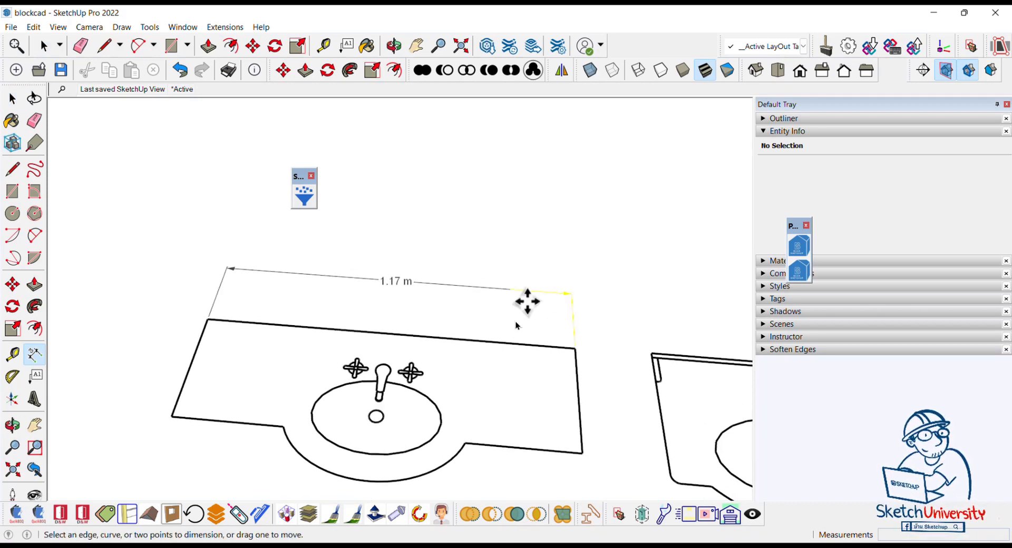
pyautogui.scroll(1, 522, 327)
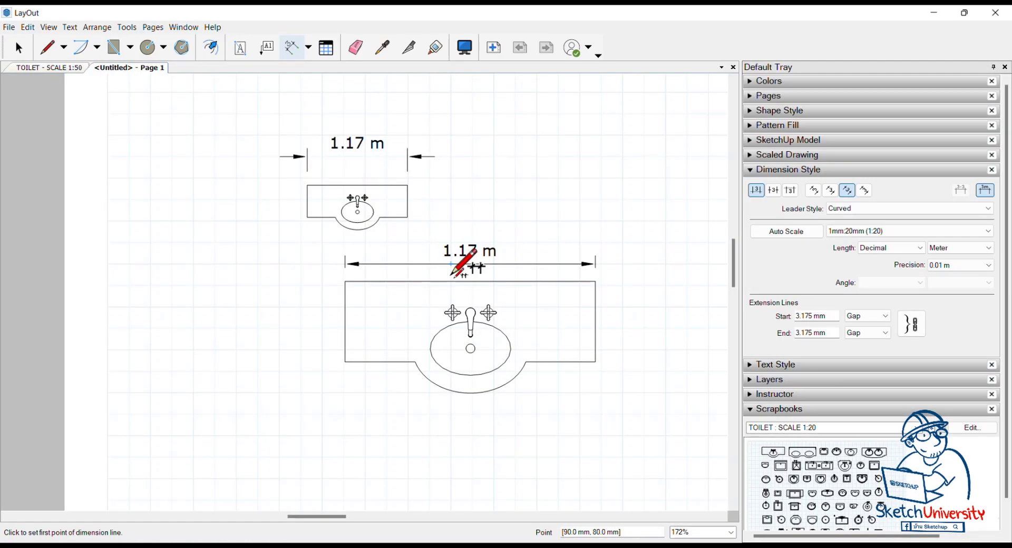
# Step: Switch to the Select tool and zoom in on both 1.17 m dimensioned sinks
pyautogui.scroll(-3, 459, 266)
pyautogui.scroll(-2, 384, 163)
pyautogui.press('space')
pyautogui.scroll(1, 411, 228)
pyautogui.scroll(3, 418, 233)
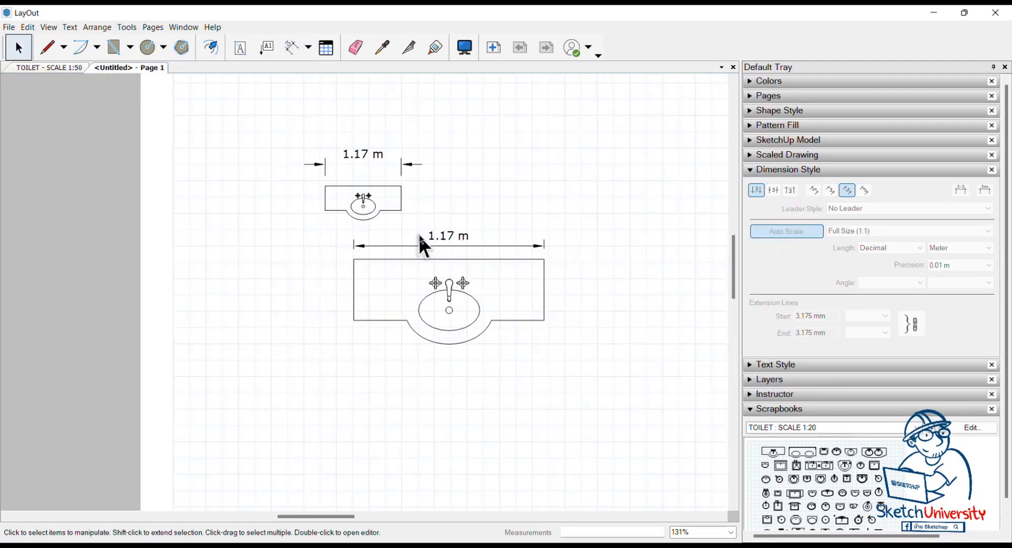
pyautogui.scroll(1, 418, 233)
pyautogui.scroll(1, 508, 191)
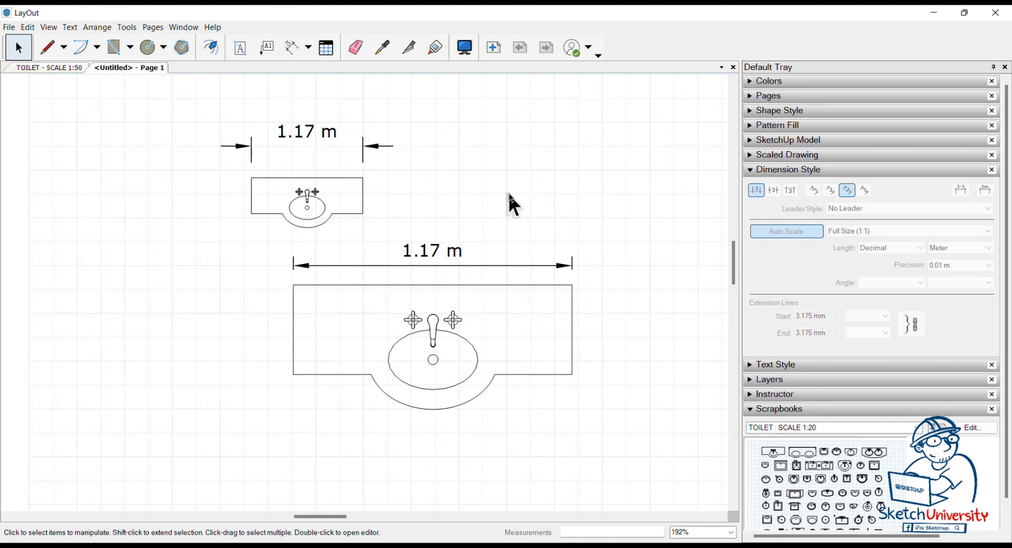